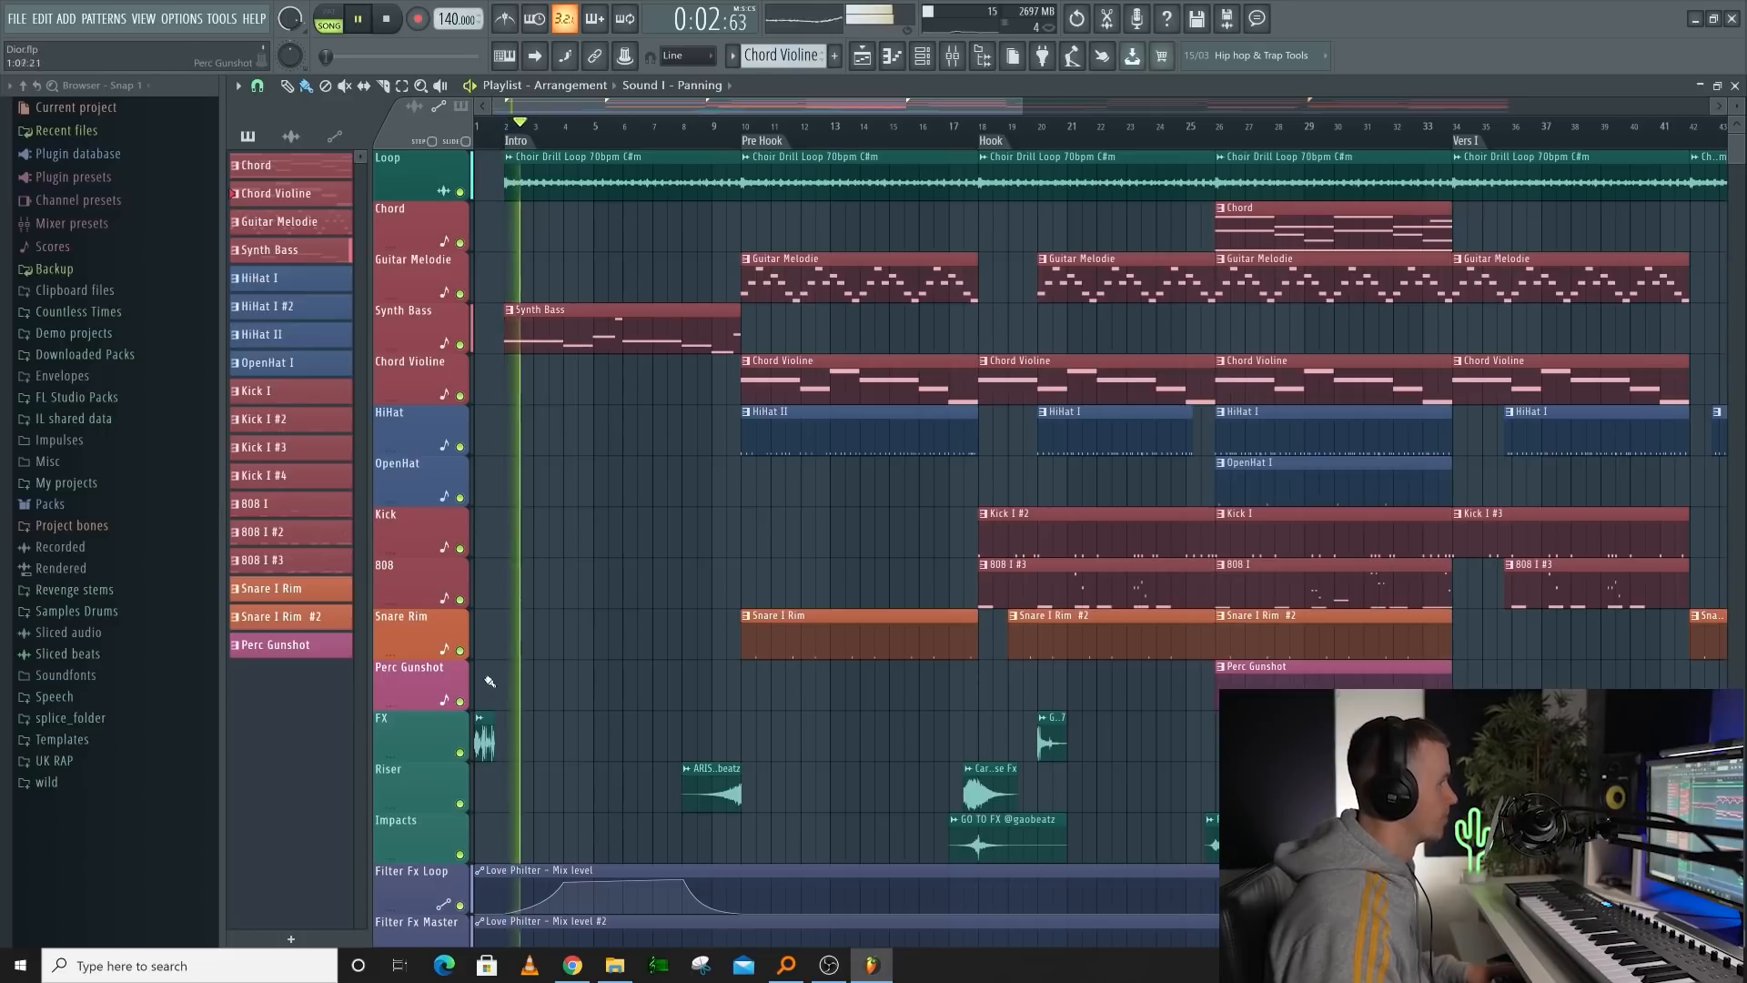
# Play through the arrangement and examine the Drip - Glitch clip's sample settings and its ValhallaVintageVerb reverb
pyautogui.scroll(5, 481, 721)
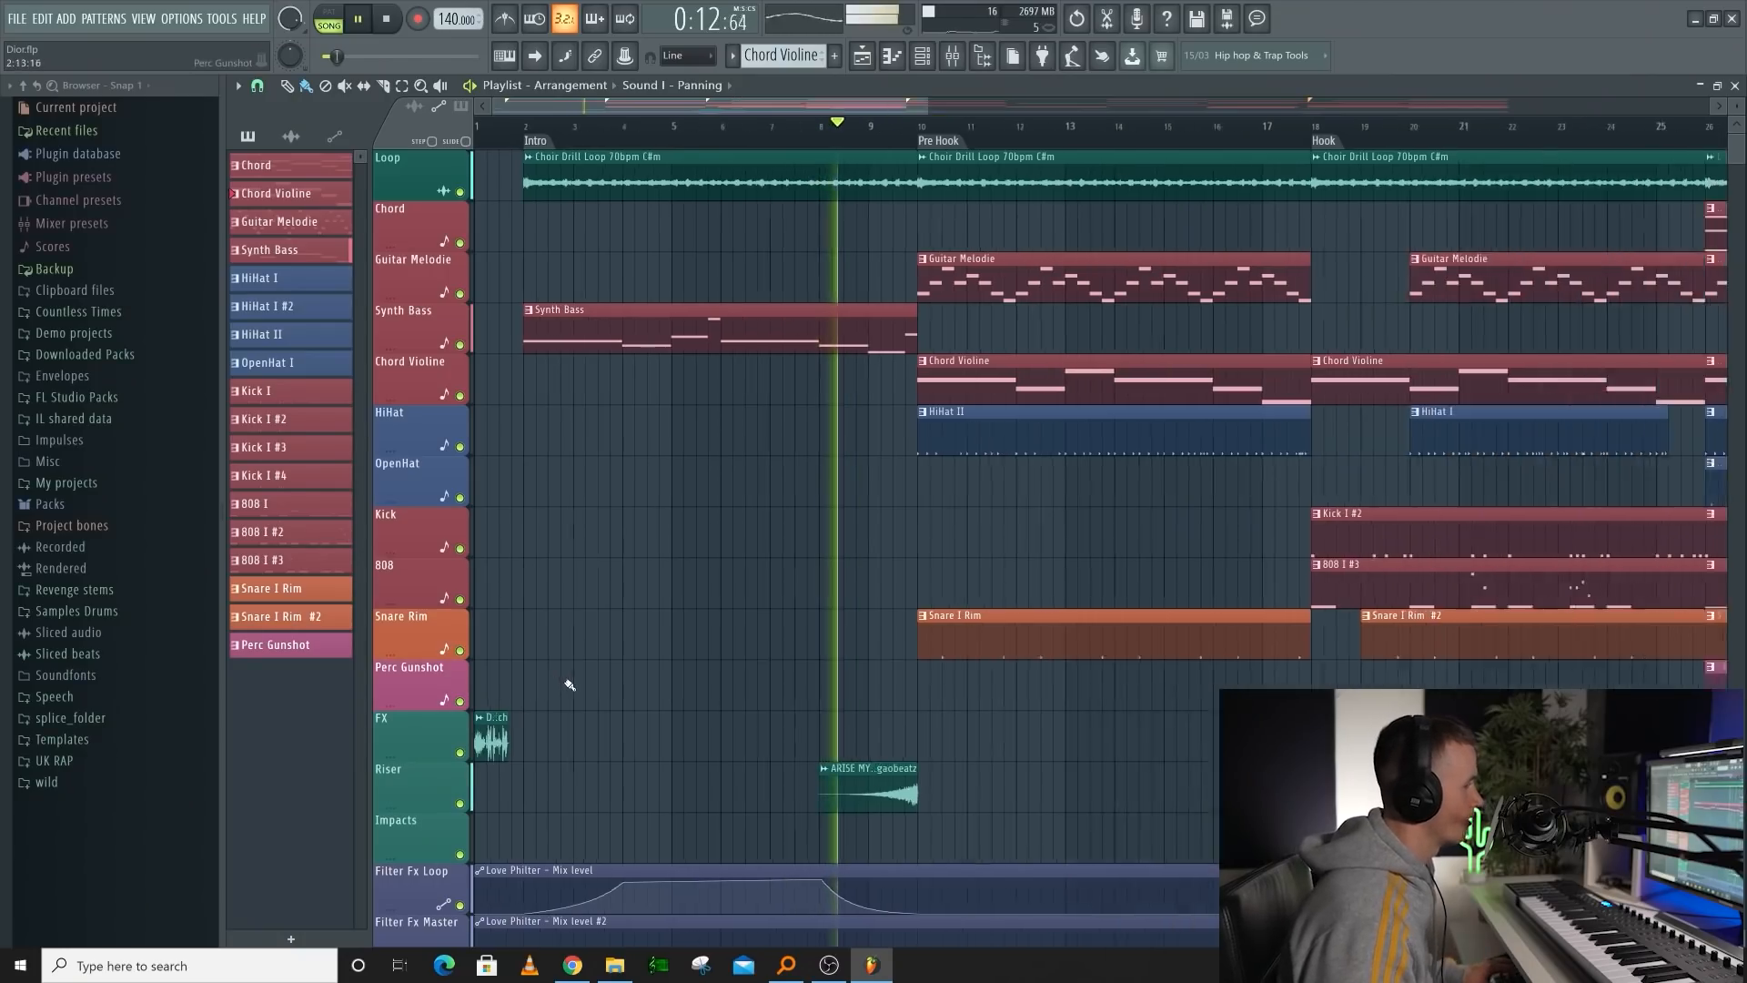
pyautogui.scroll(-2, 567, 685)
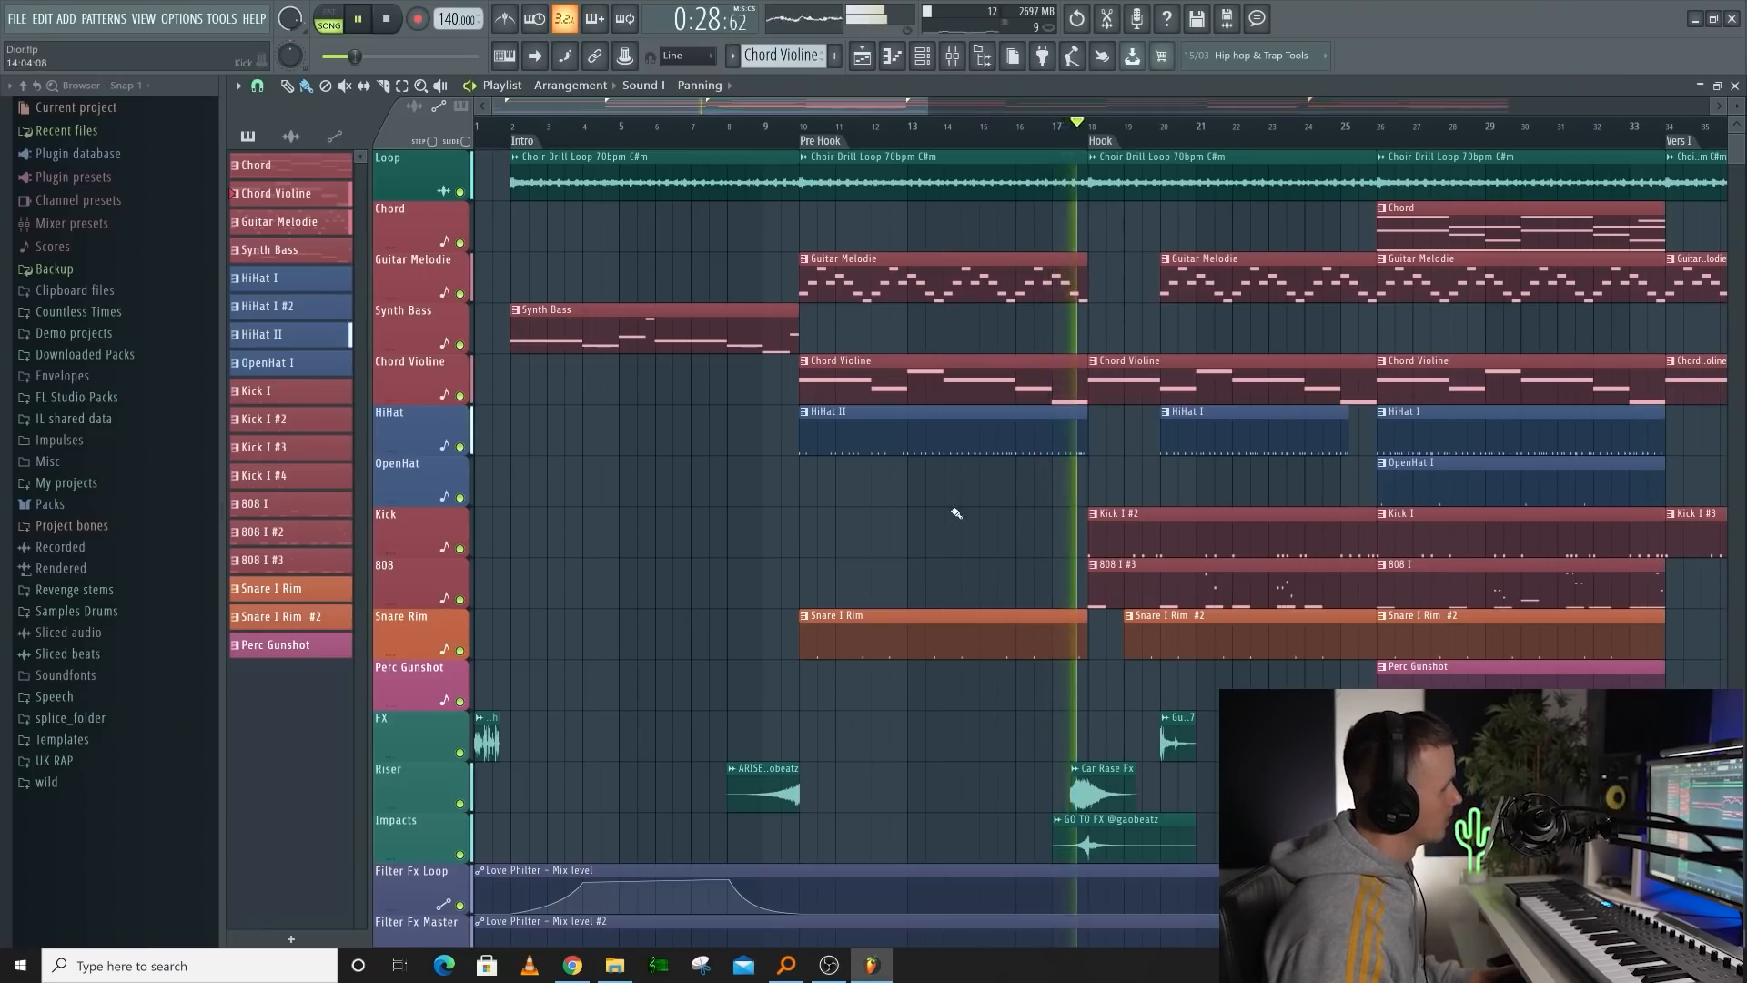
pyautogui.scroll(-2, 1010, 510)
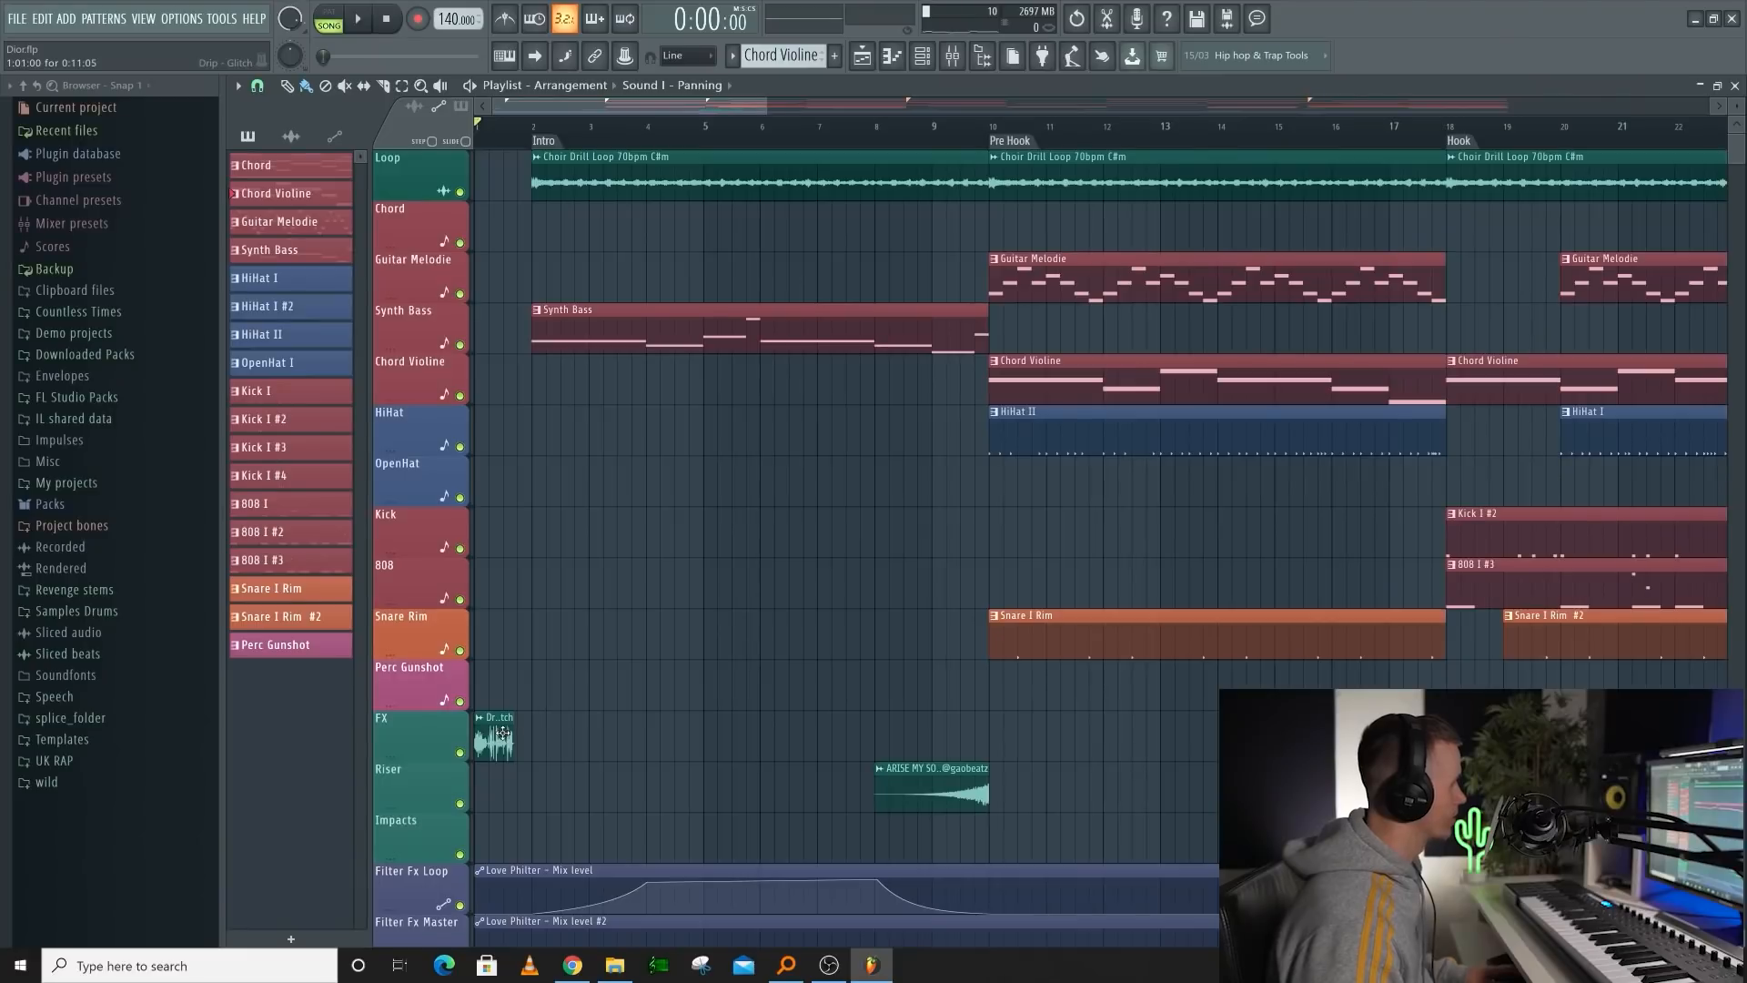
pyautogui.doubleClick(503, 733)
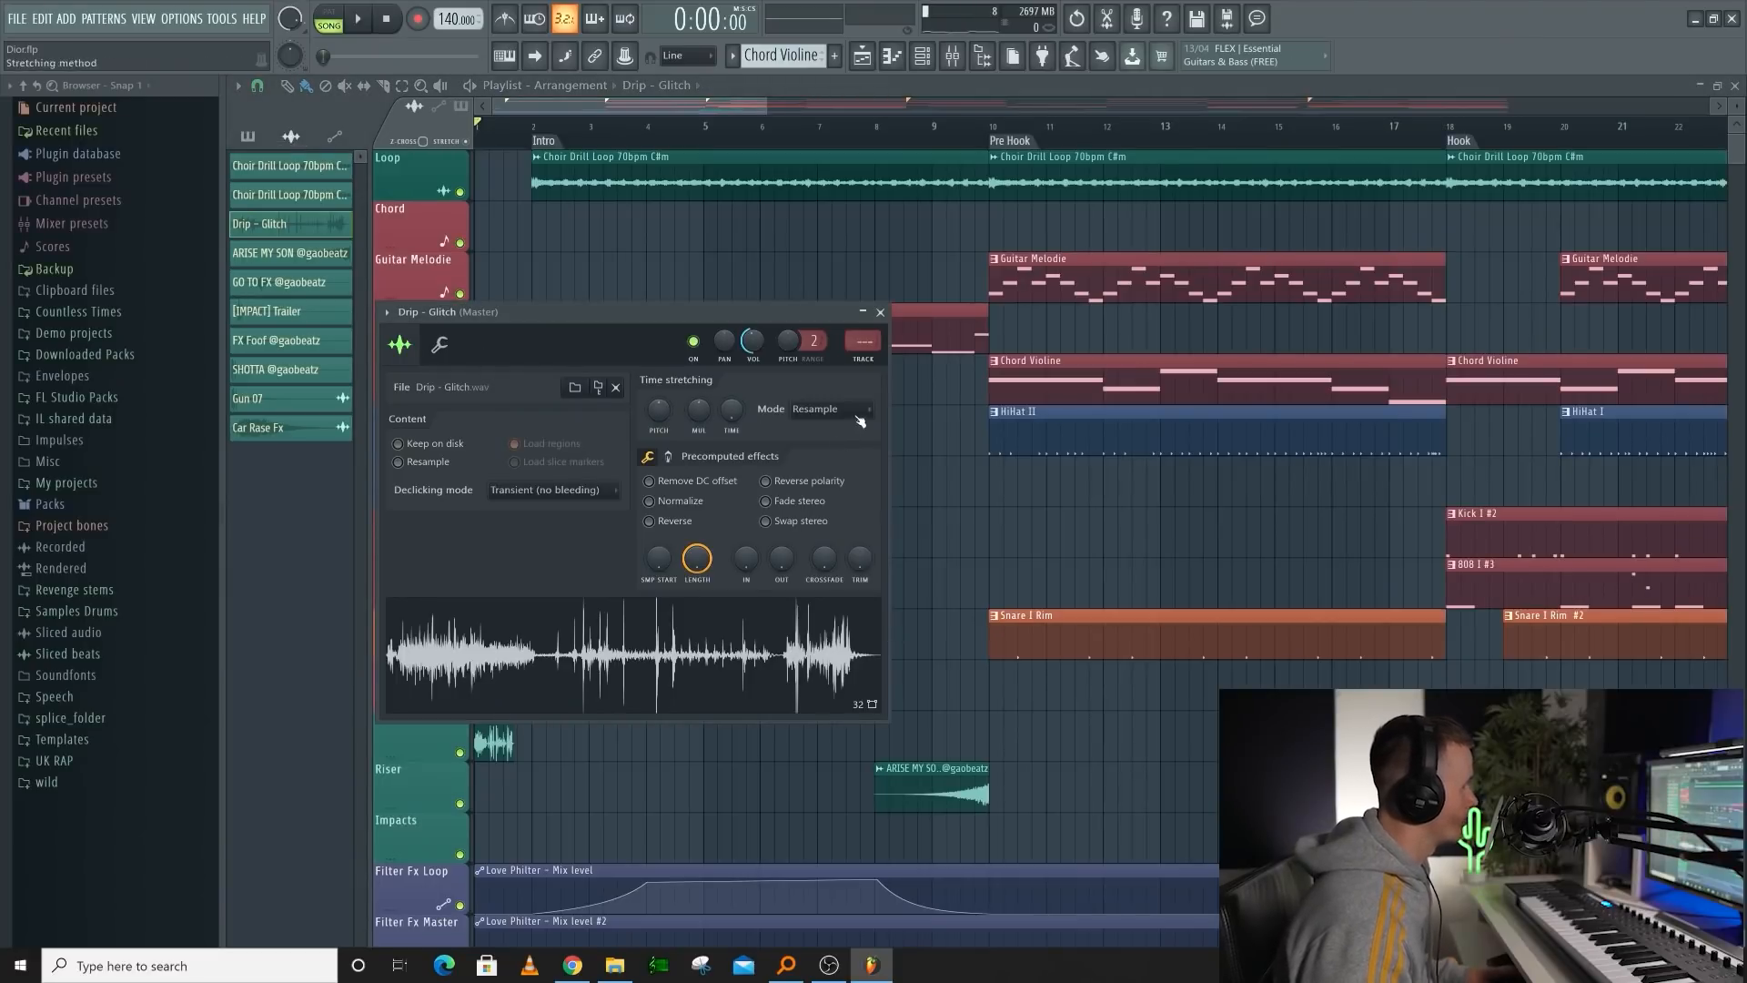
pyautogui.click(879, 313)
pyautogui.scroll(5, 545, 667)
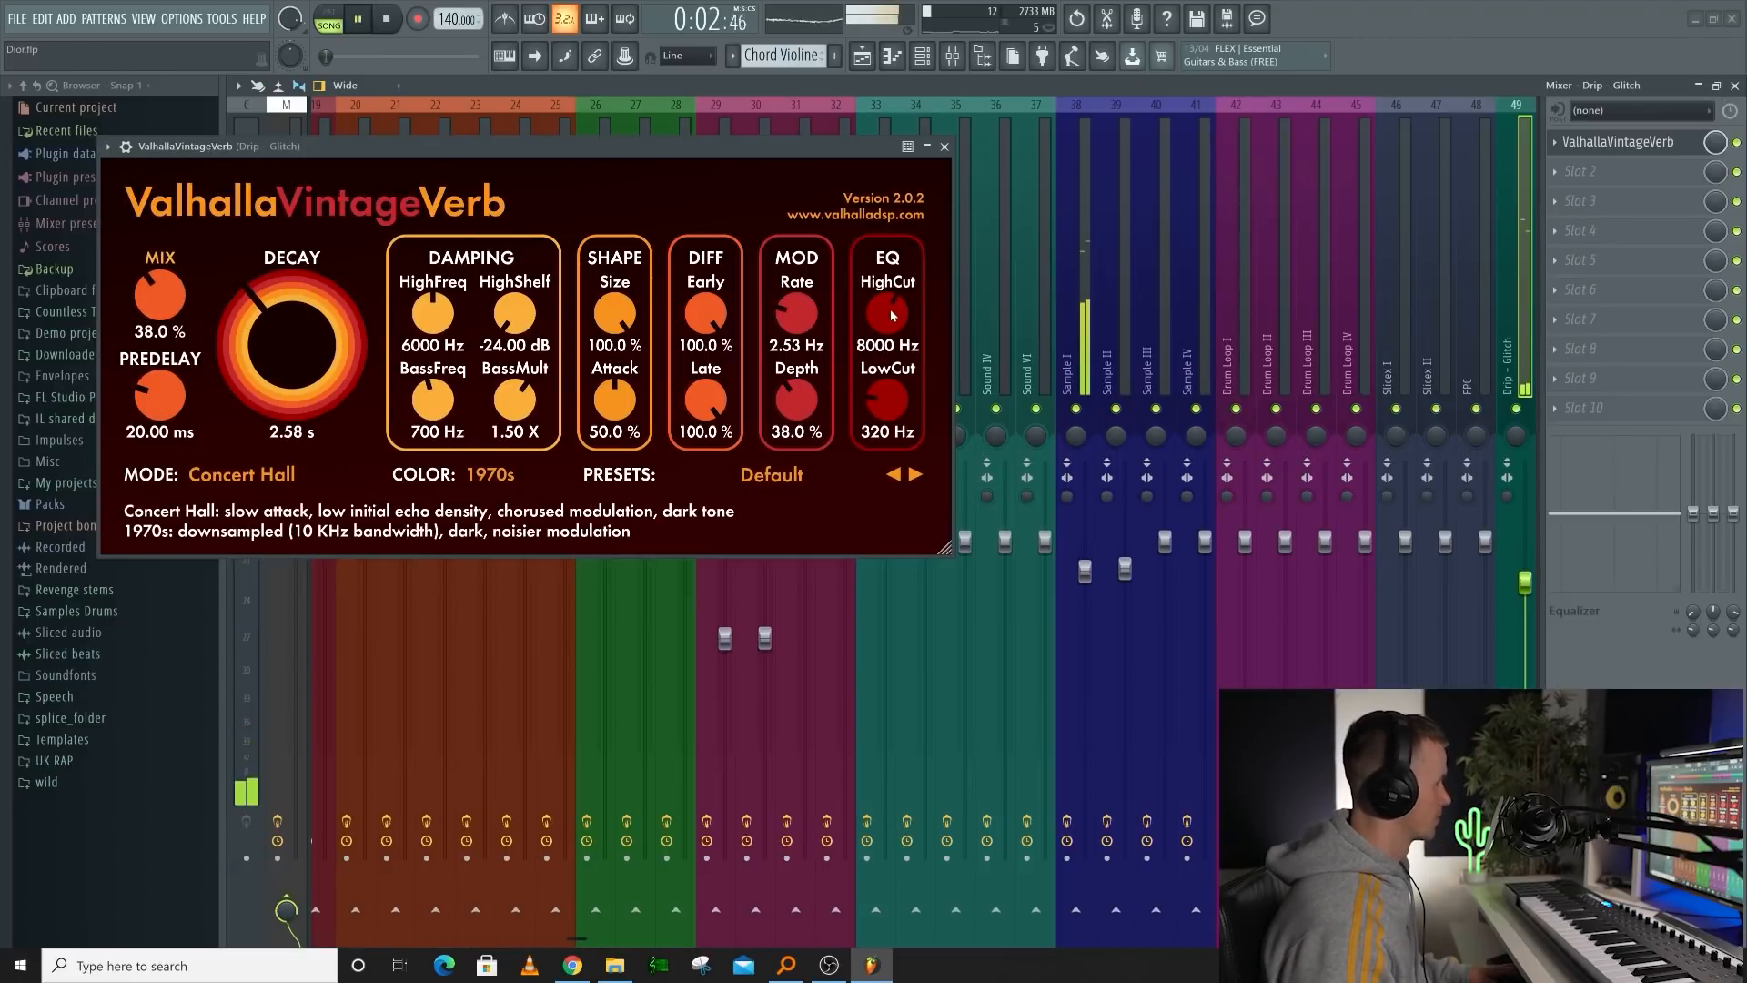
pyautogui.click(944, 147)
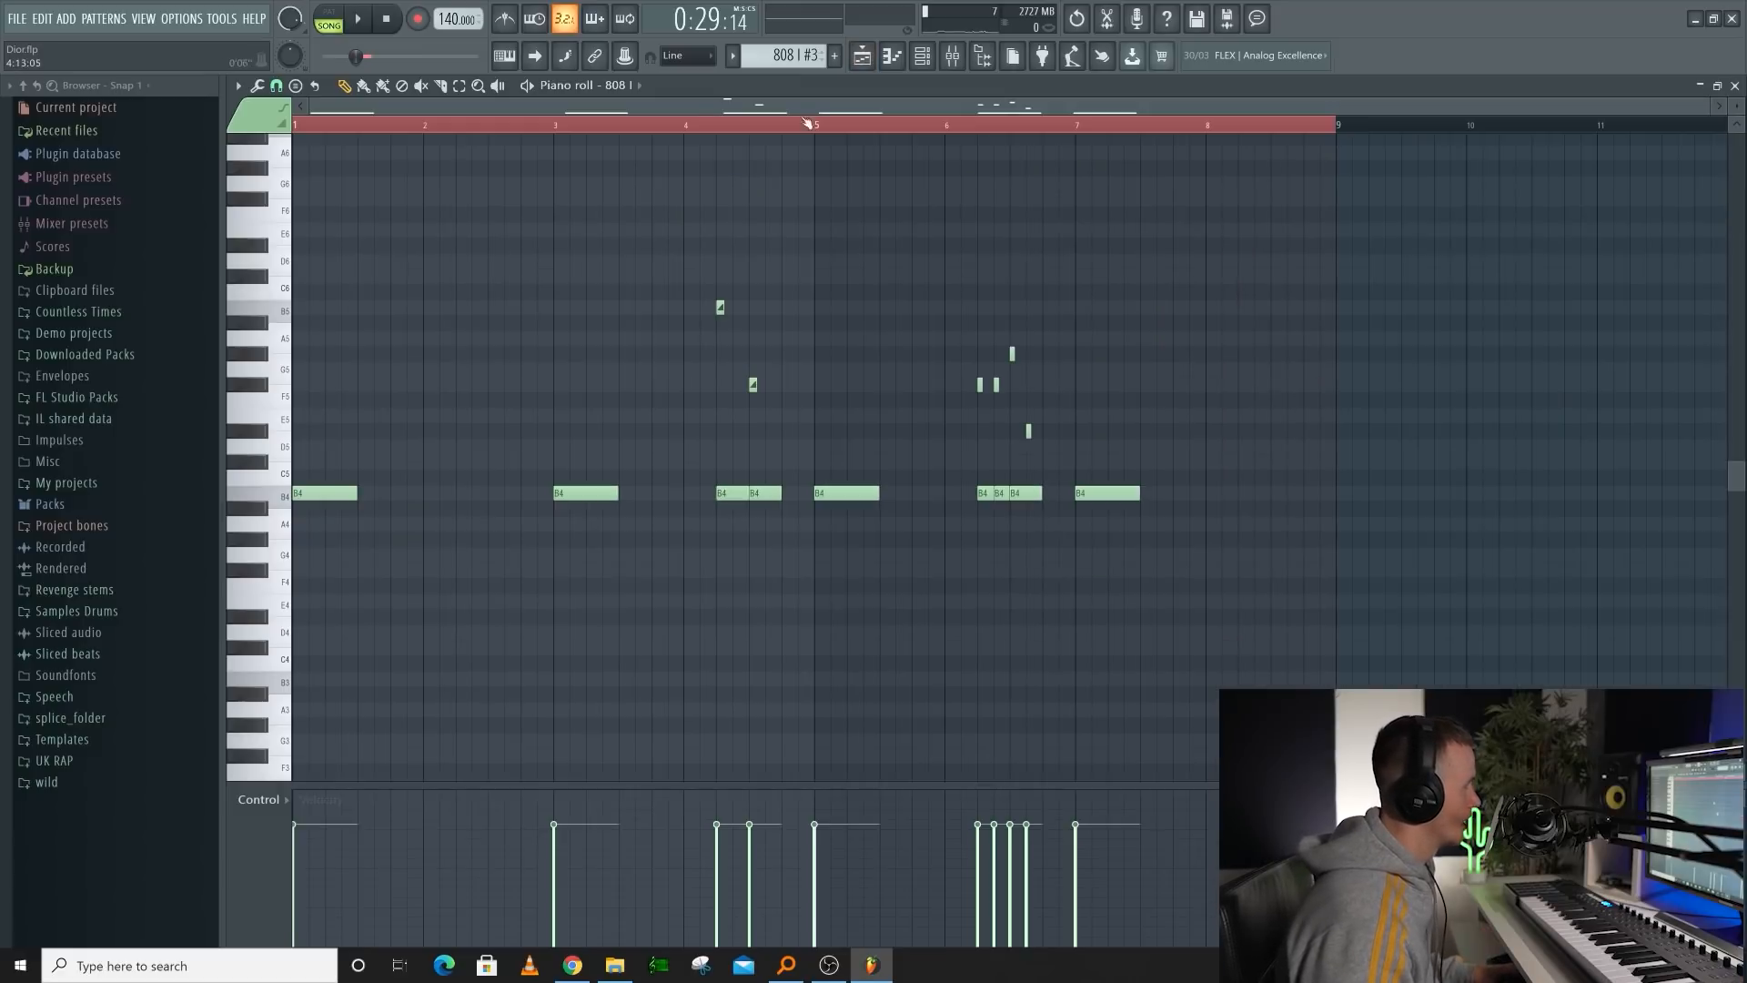
# Return to the playlist and check the sample settings of the Choir Drill Loop clip
pyautogui.click(862, 56)
pyautogui.click(769, 179)
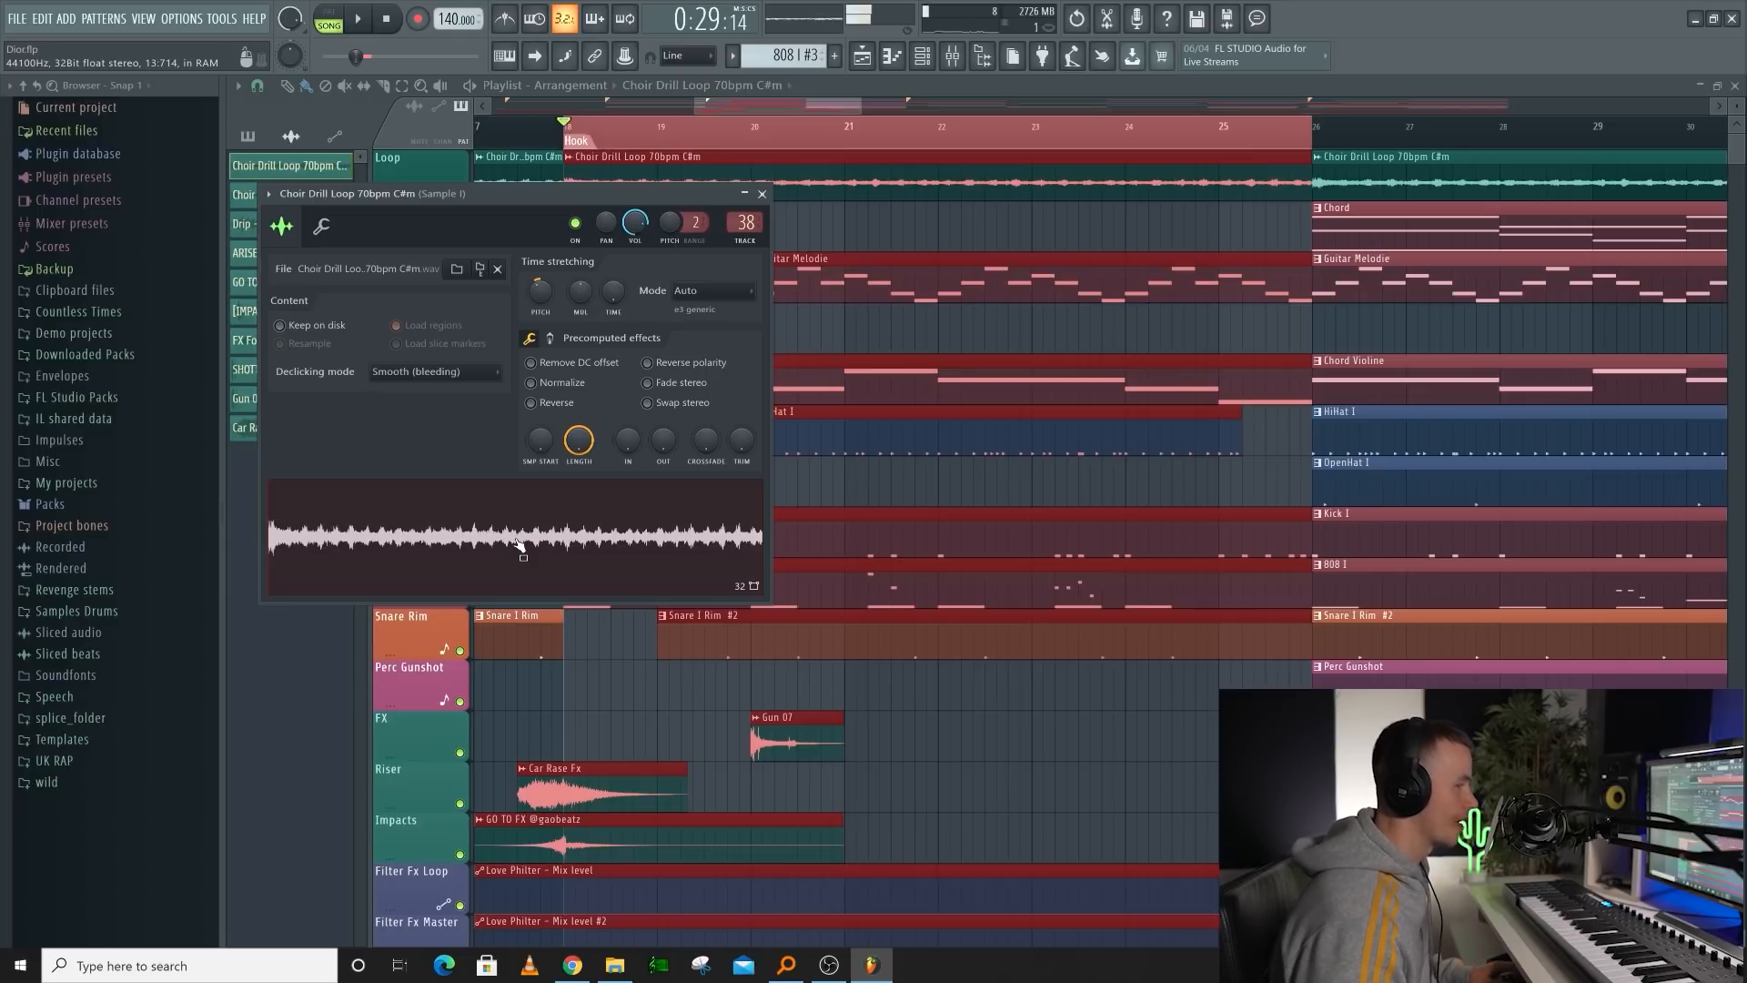
pyautogui.click(761, 194)
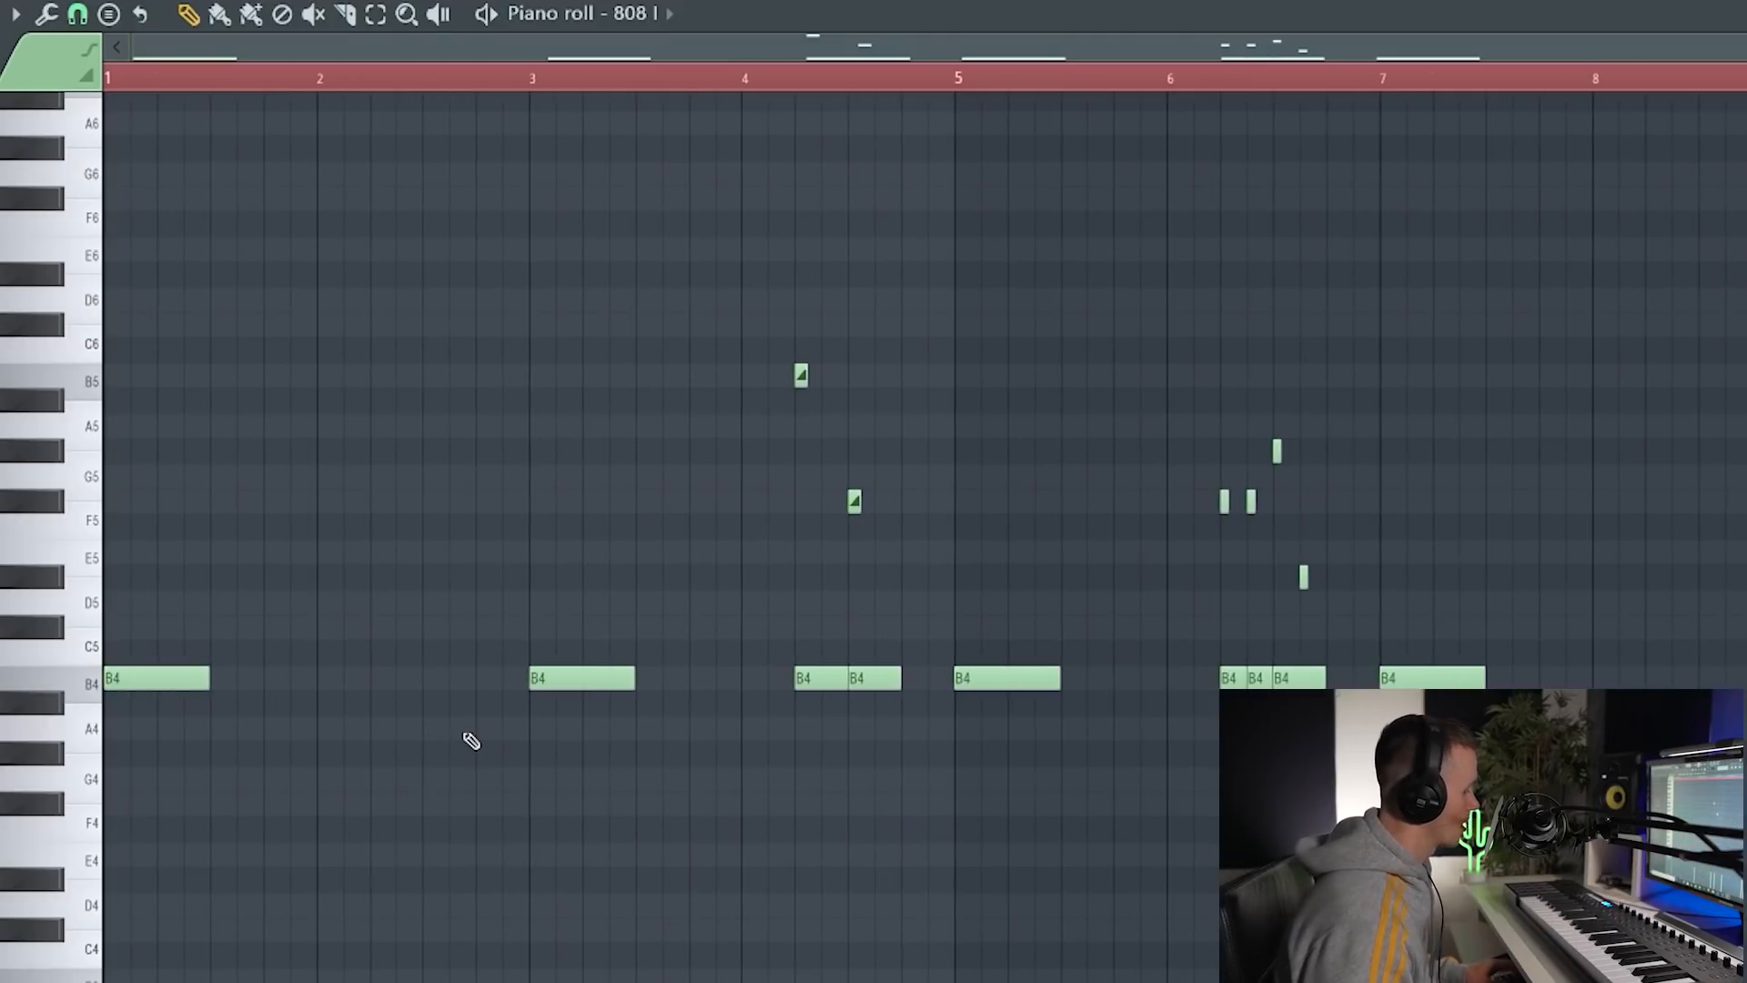
# Set the piano roll's scale highlighting to root note B with the Minor Natural (Aeolian) scale
pyautogui.click(15, 14)
pyautogui.moveTo(80, 147)
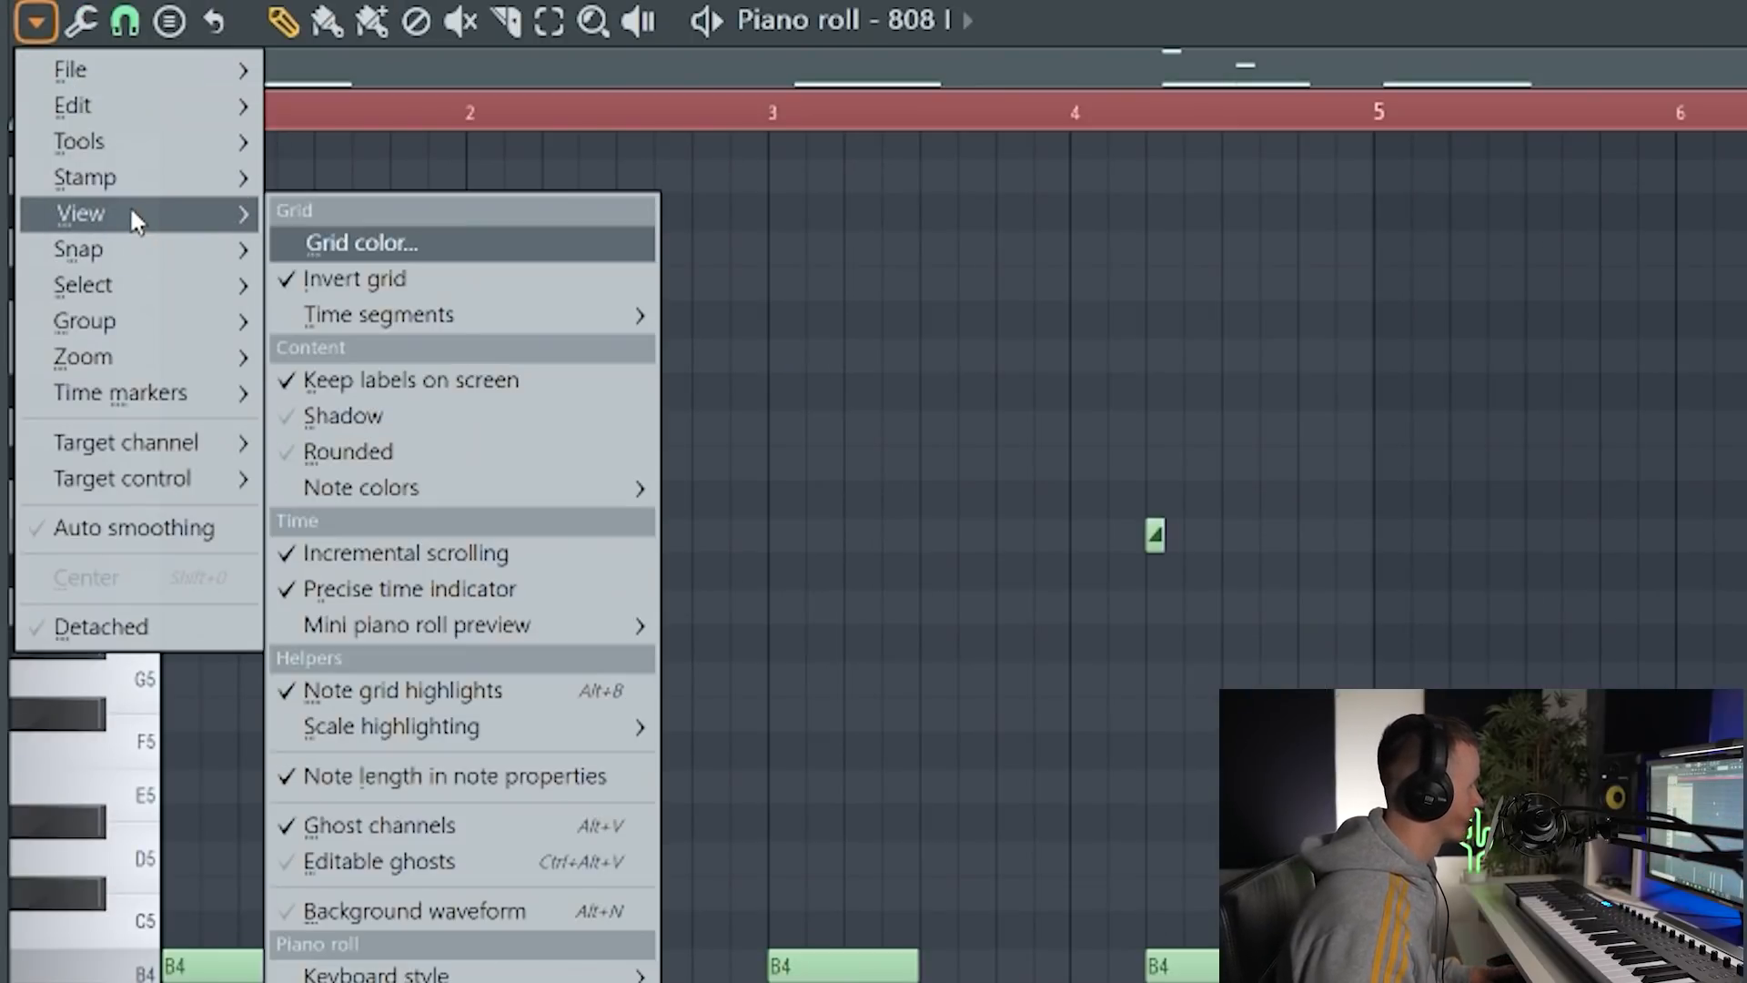
pyautogui.moveTo(488, 65)
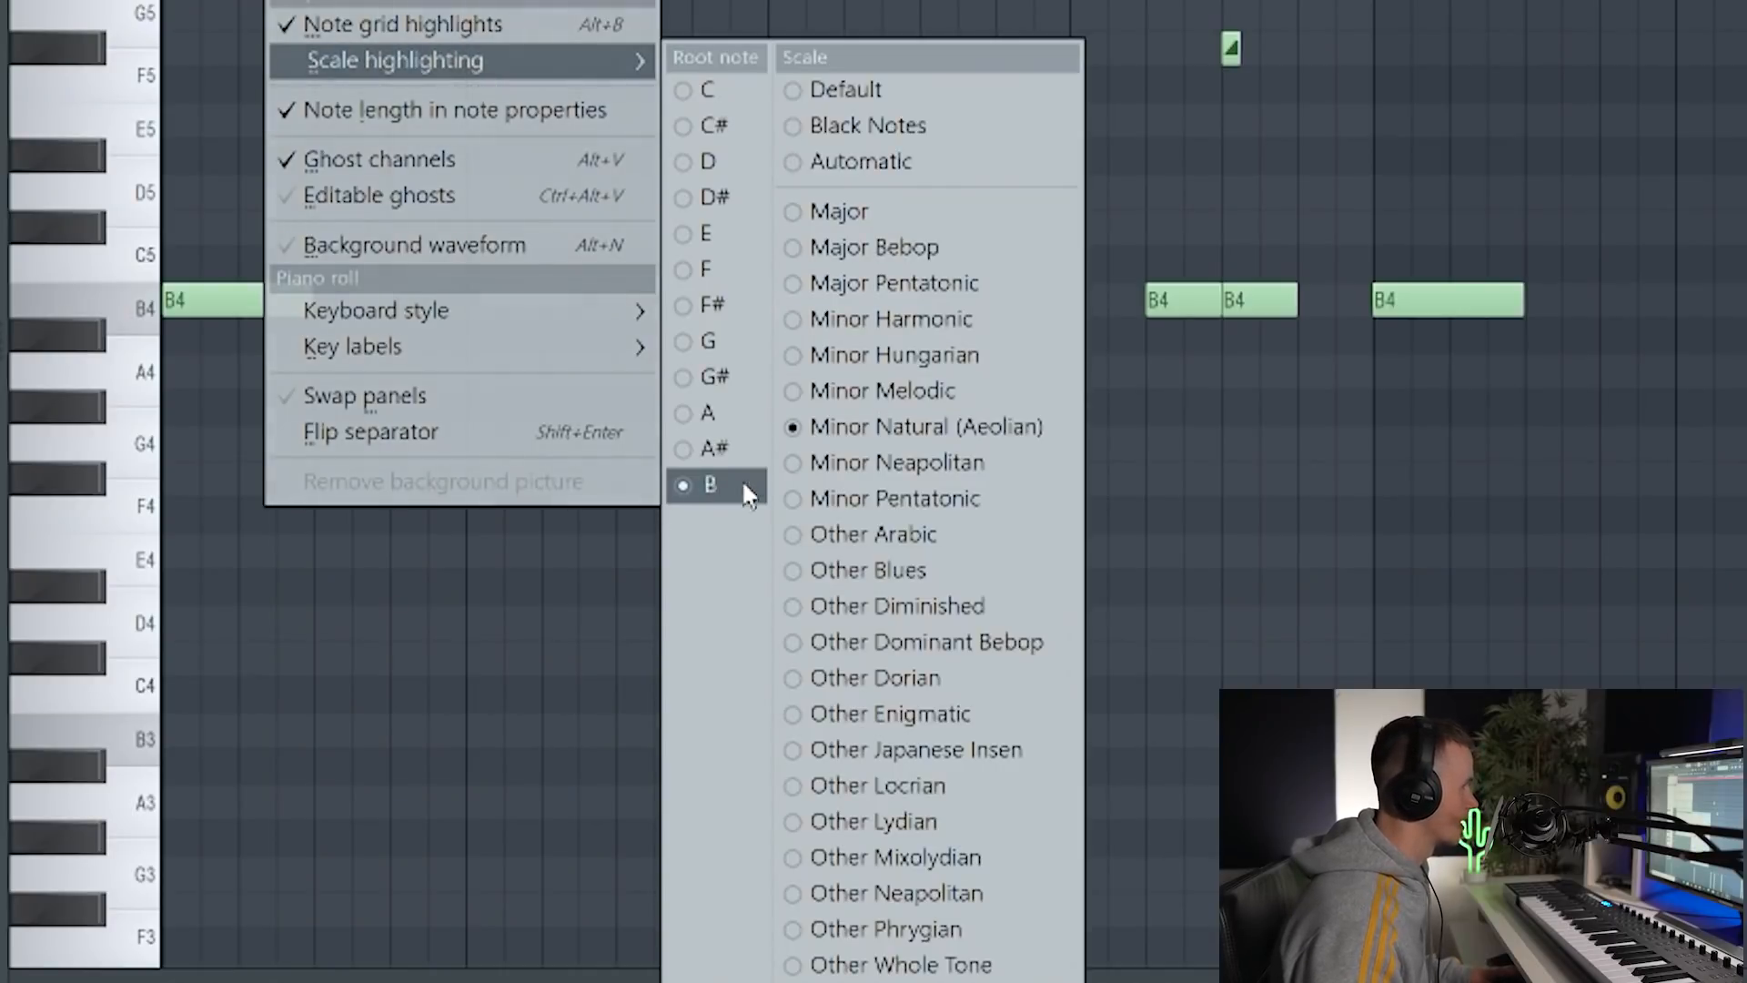
pyautogui.click(821, 441)
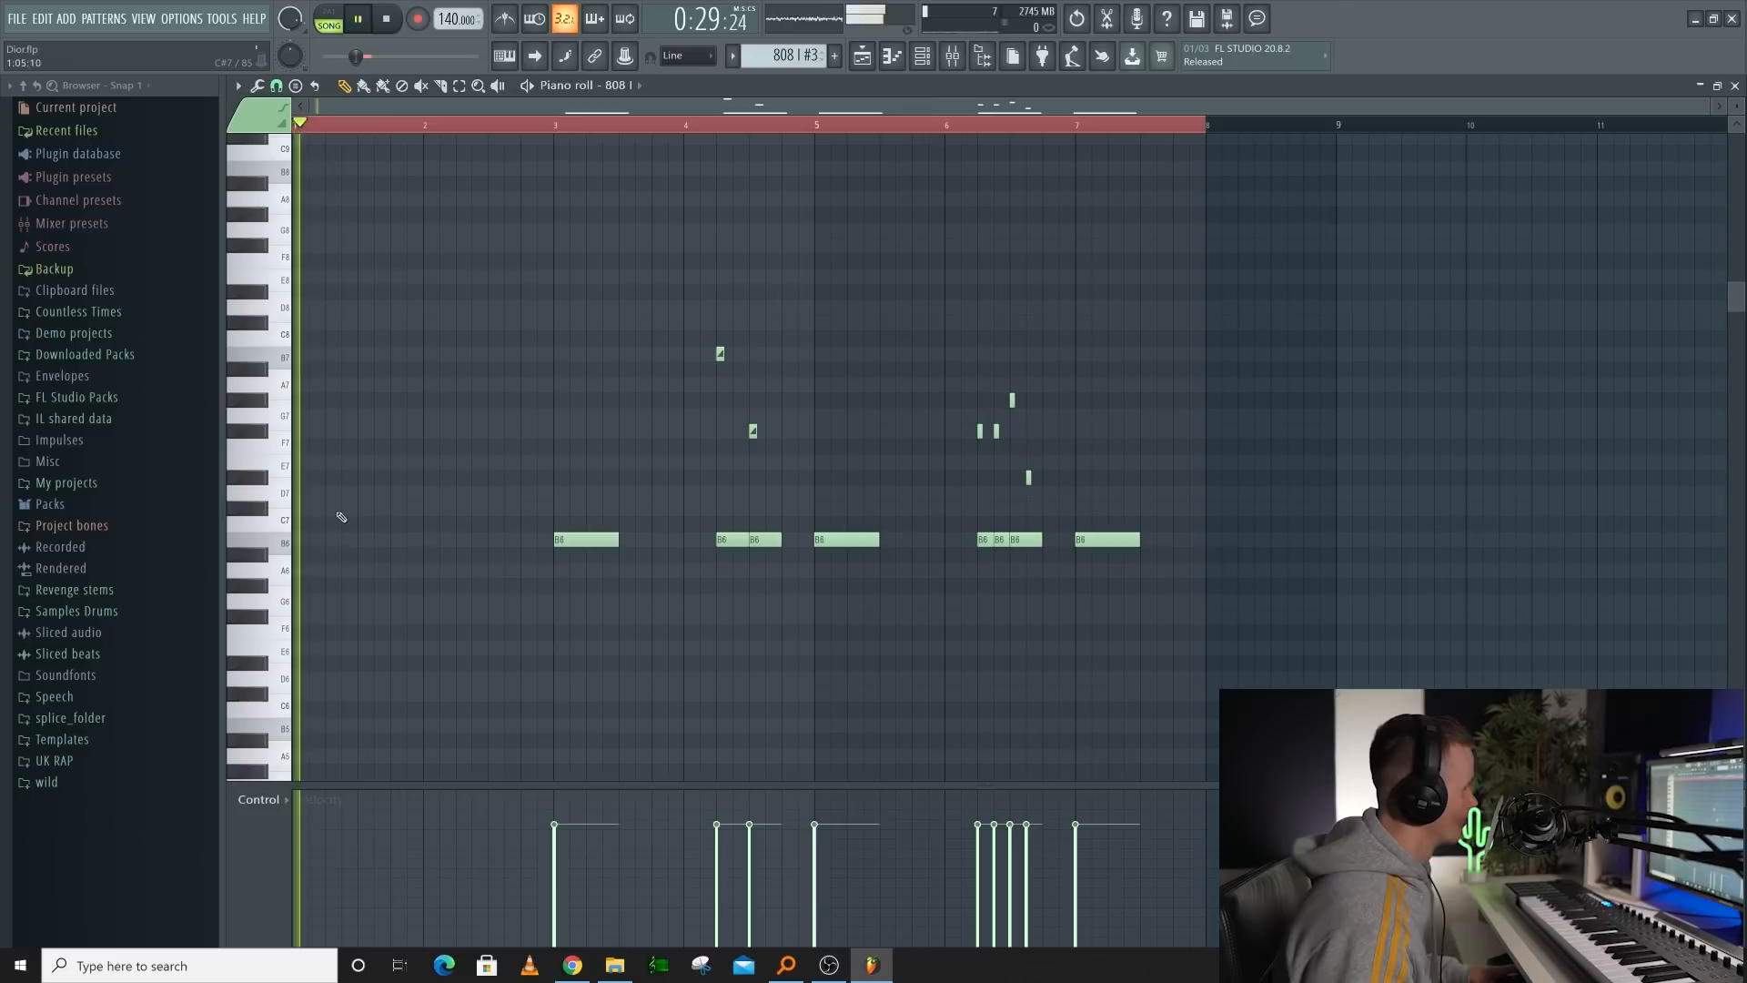
# Change the 808 note at bar 3 to A6 and the one at bar 5 to E6, clearing the bar 4 notes
pyautogui.press('space')
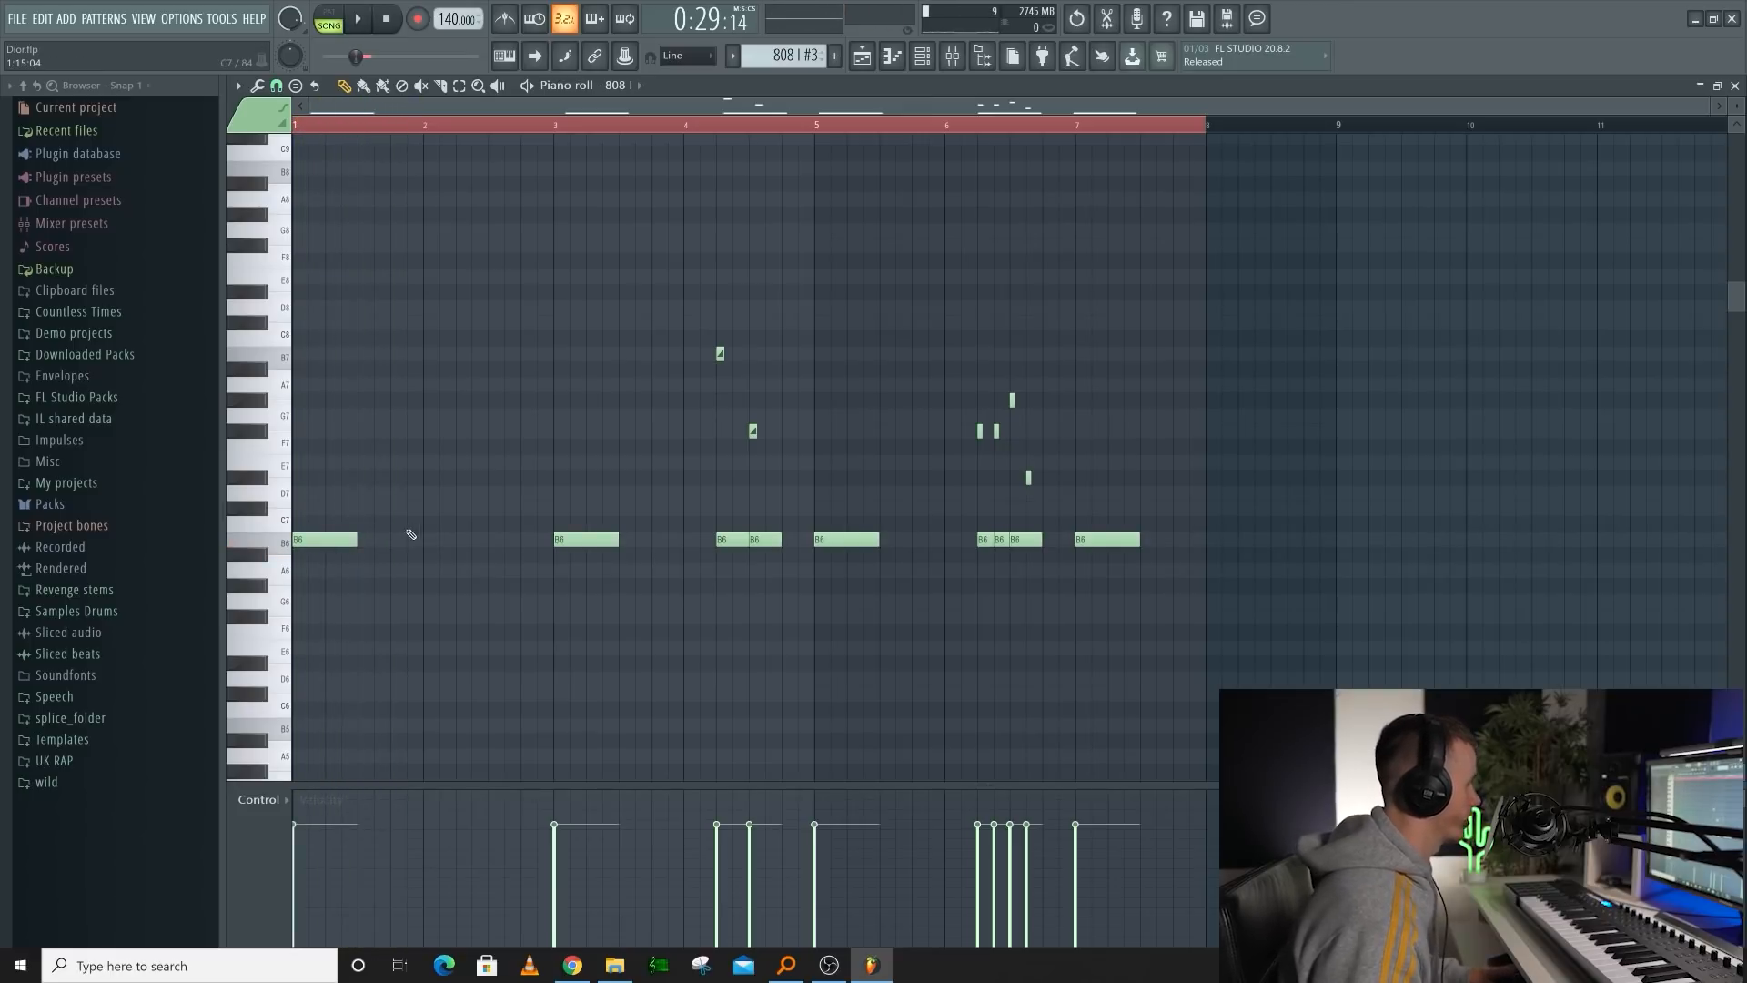
pyautogui.rightClick(557, 542)
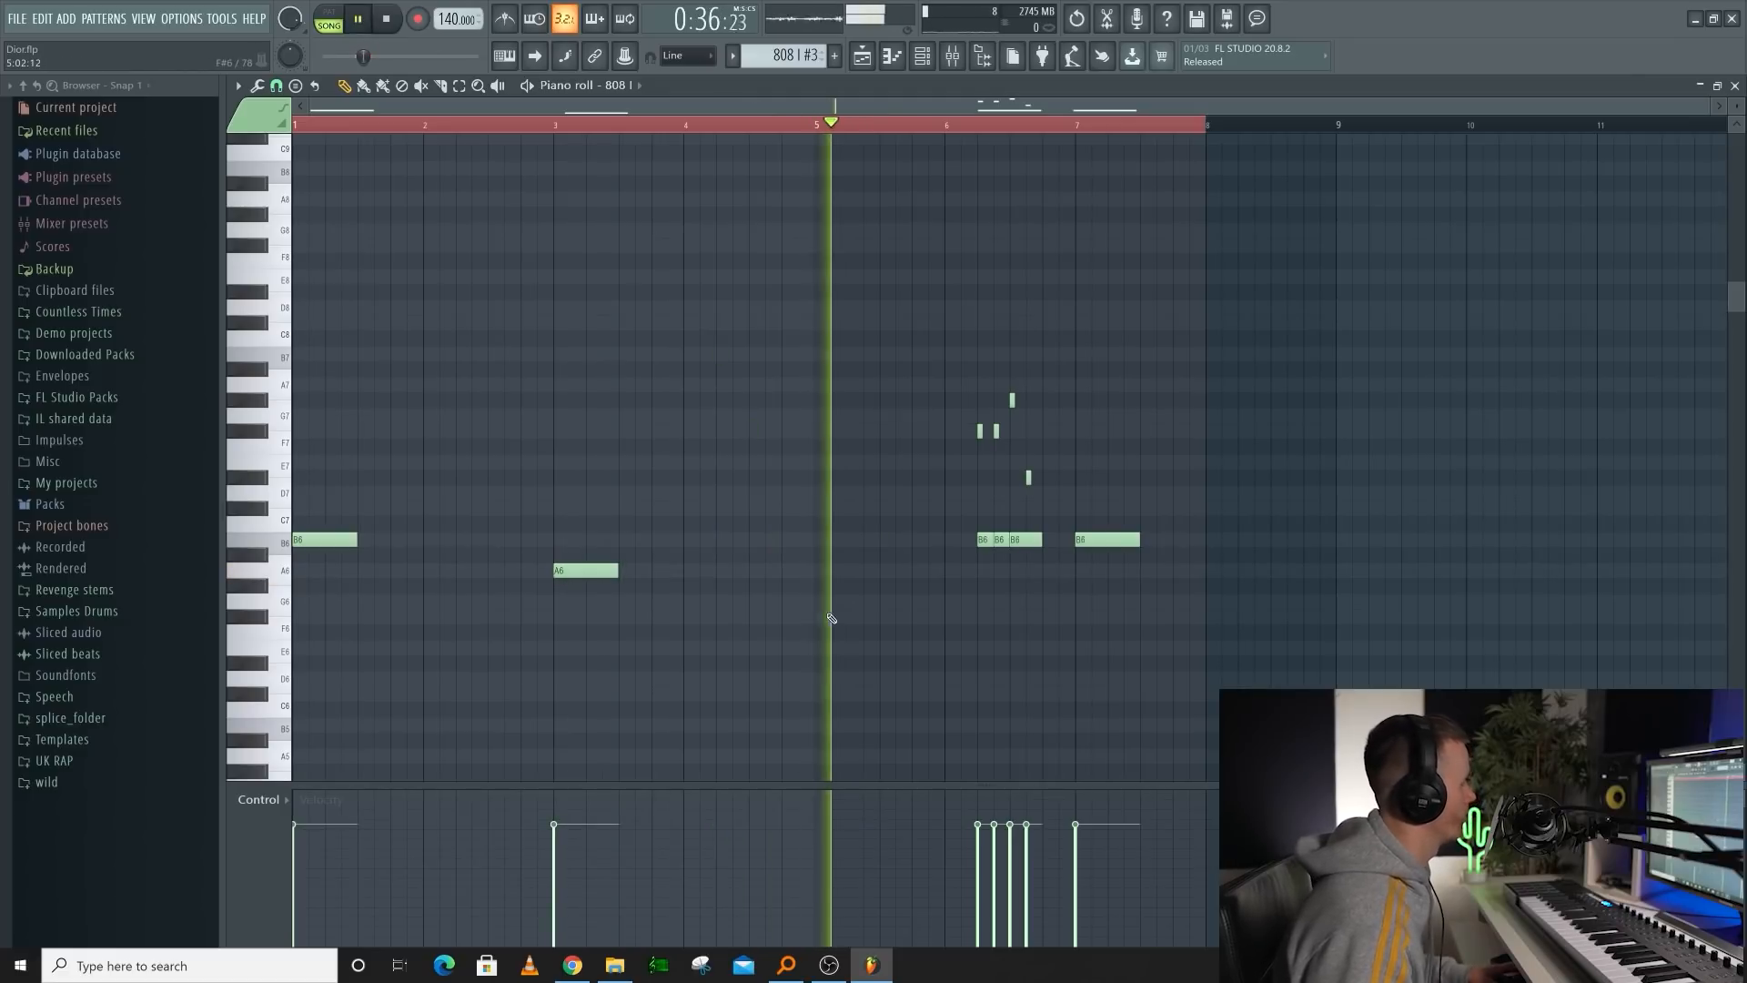
pyautogui.press('space')
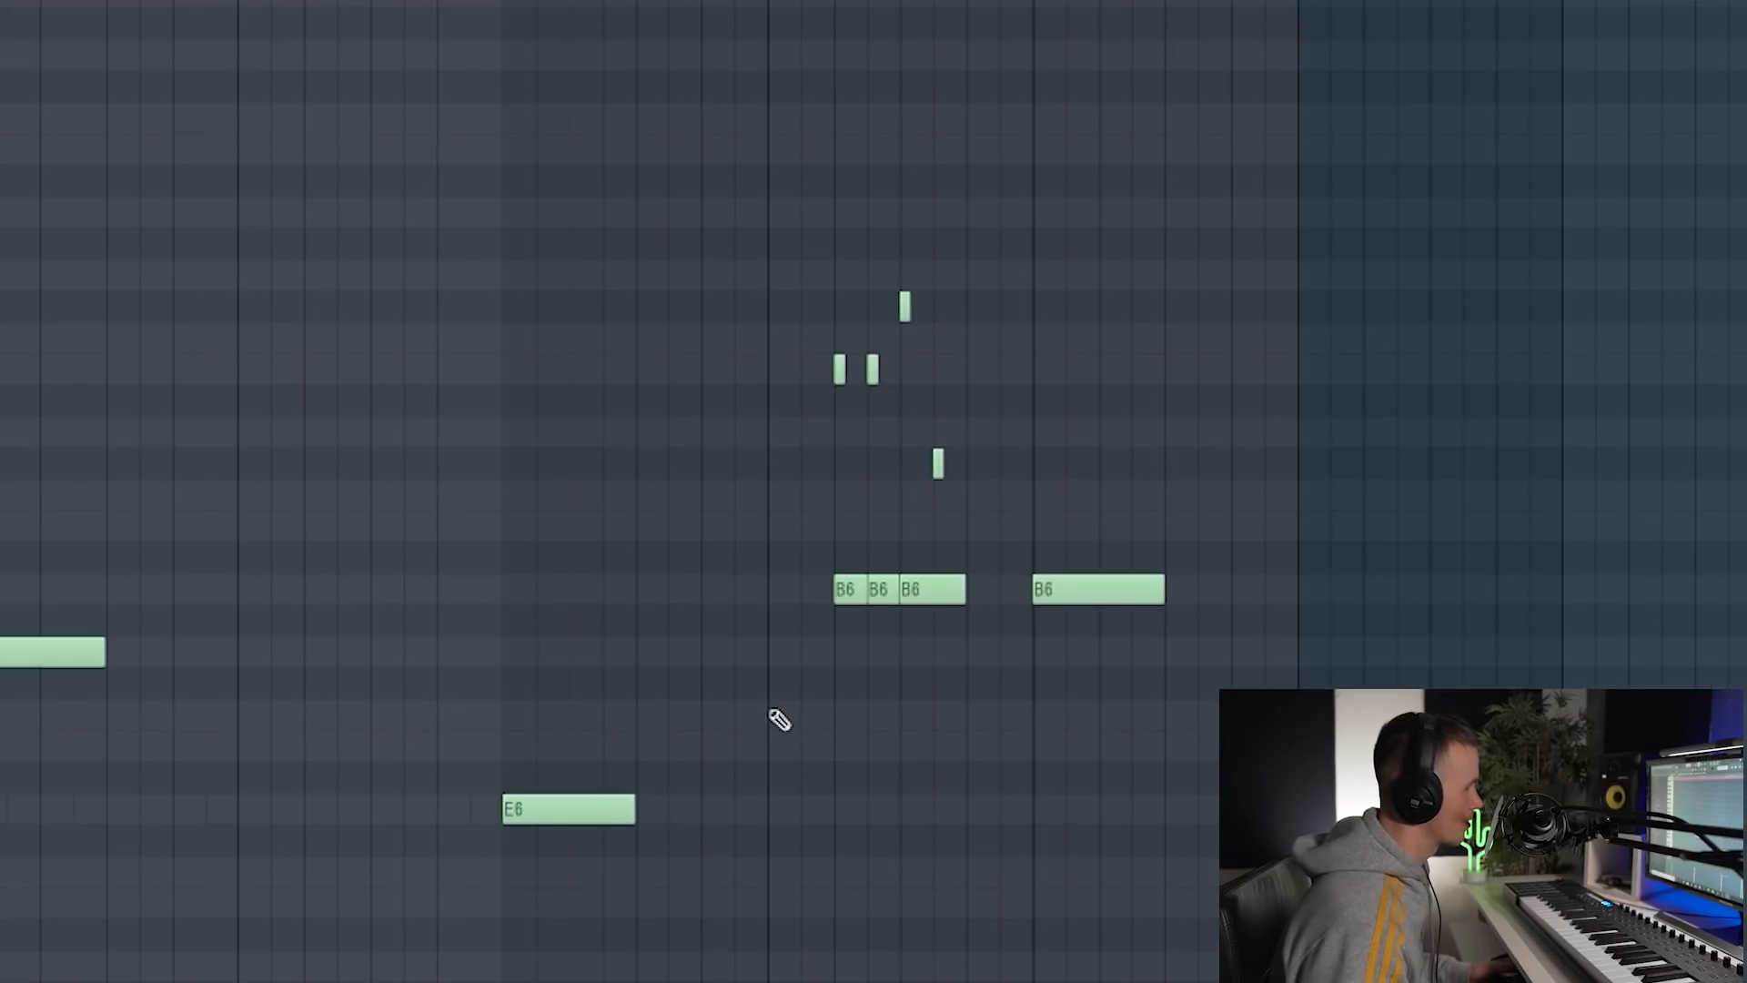
# Delete the remaining B6 notes and short slide notes in bars 6 and 7 of the 808 pattern
pyautogui.press('space')
pyautogui.rightClick(849, 589)
pyautogui.rightClick(933, 589)
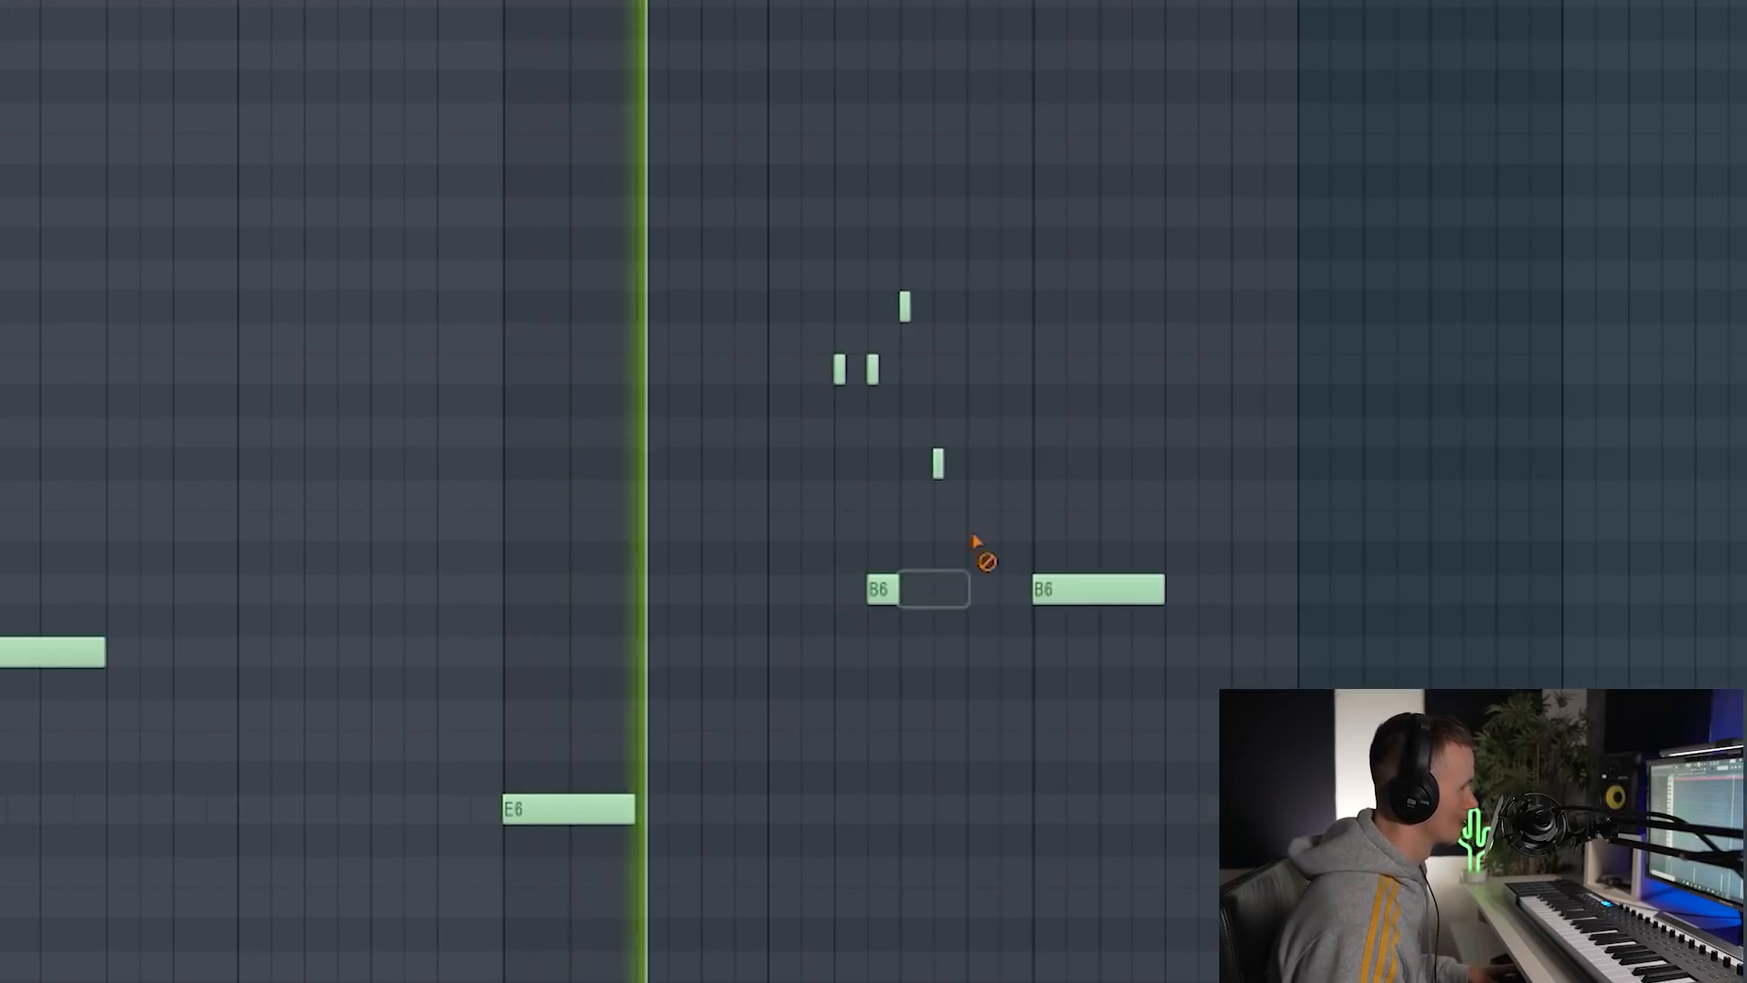
pyautogui.rightClick(839, 368)
pyautogui.rightClick(873, 369)
pyautogui.rightClick(904, 306)
pyautogui.rightClick(883, 589)
pyautogui.rightClick(939, 464)
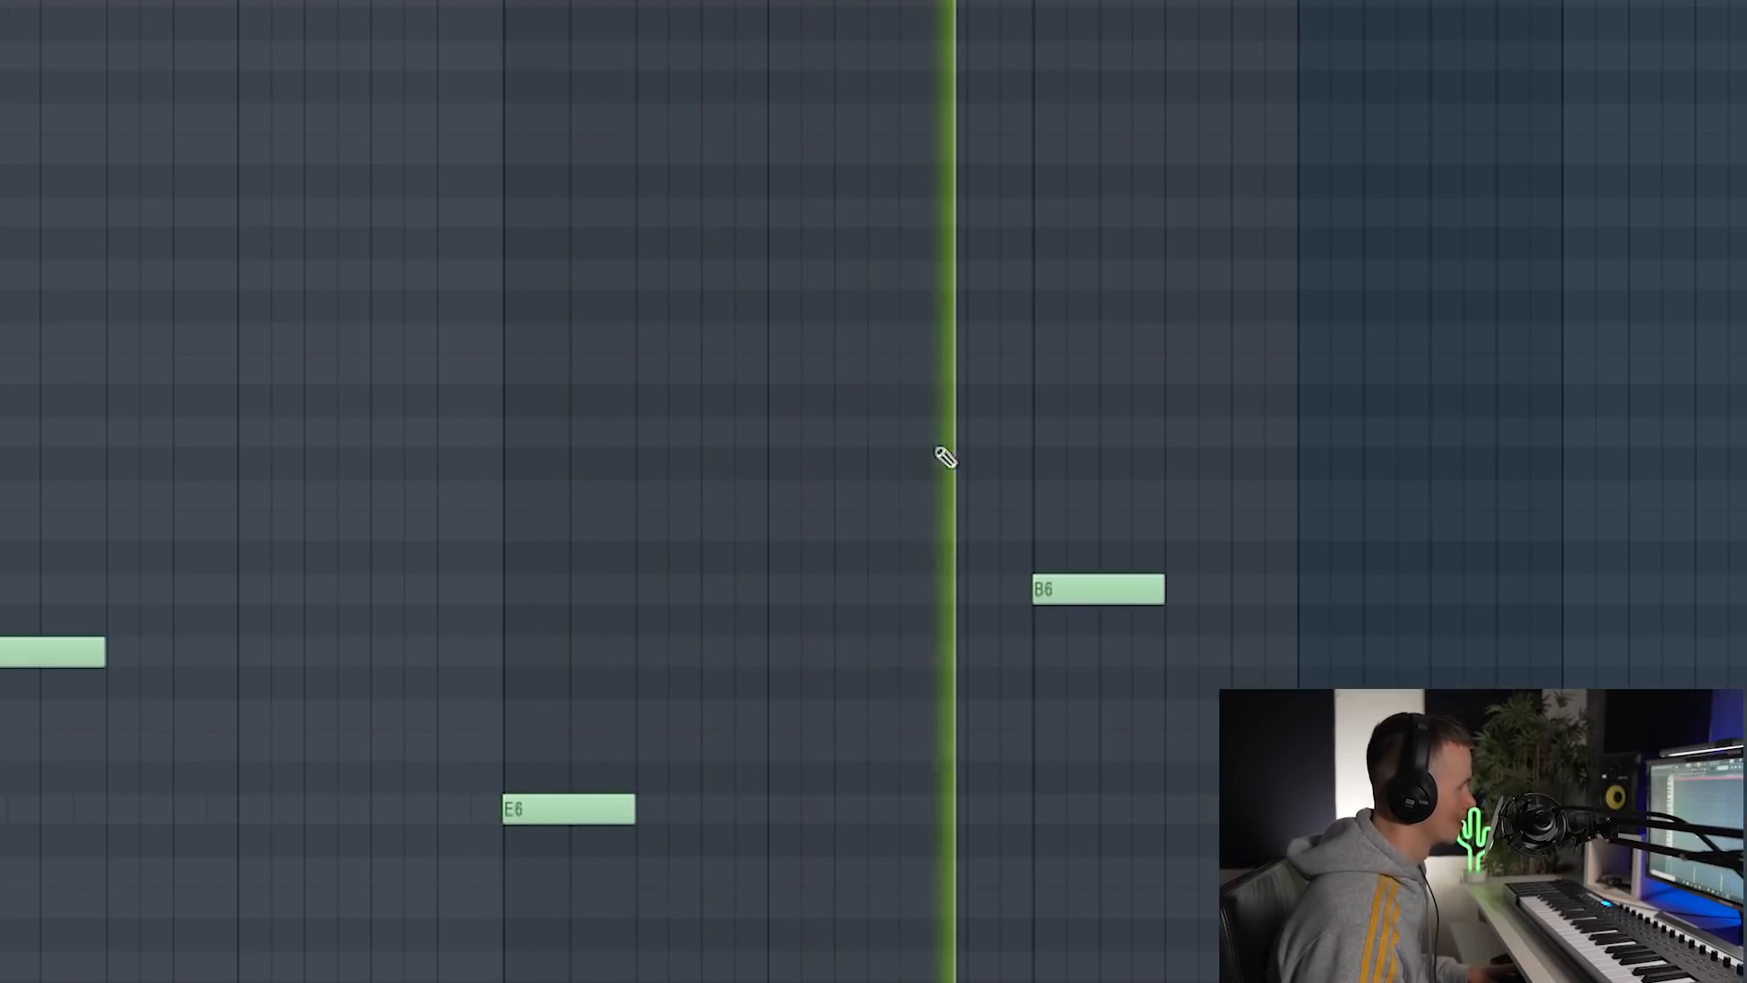
pyautogui.rightClick(1098, 588)
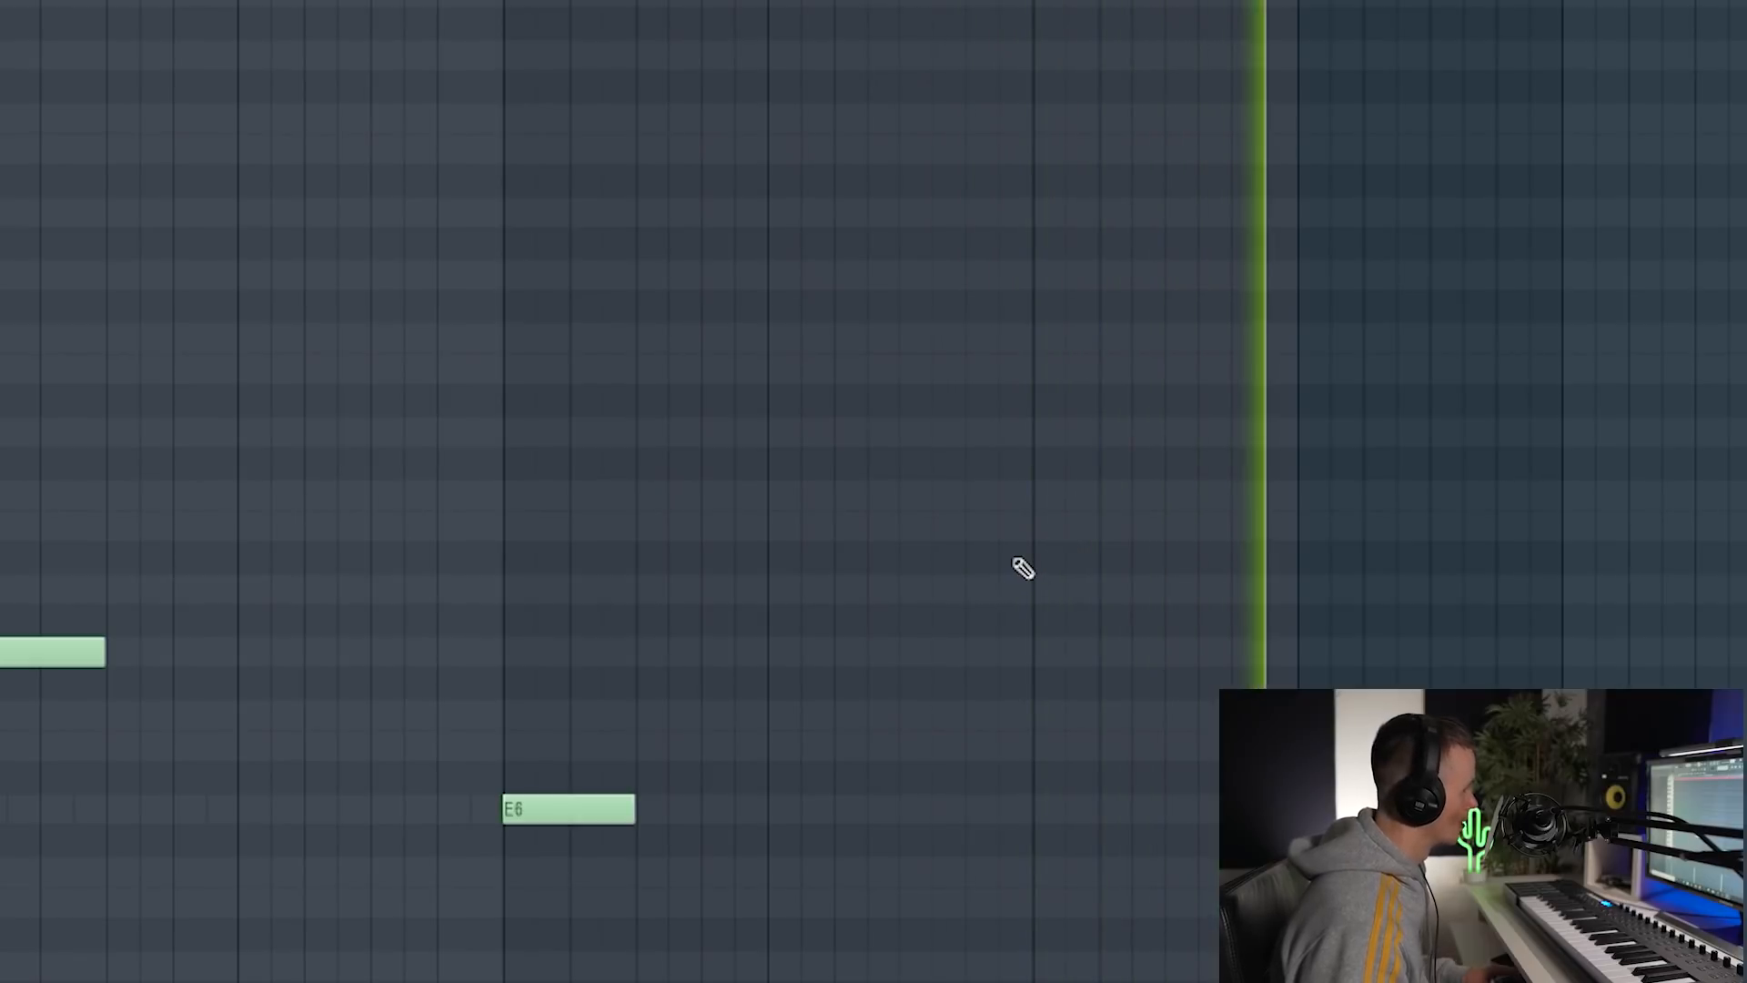
pyautogui.press('space')
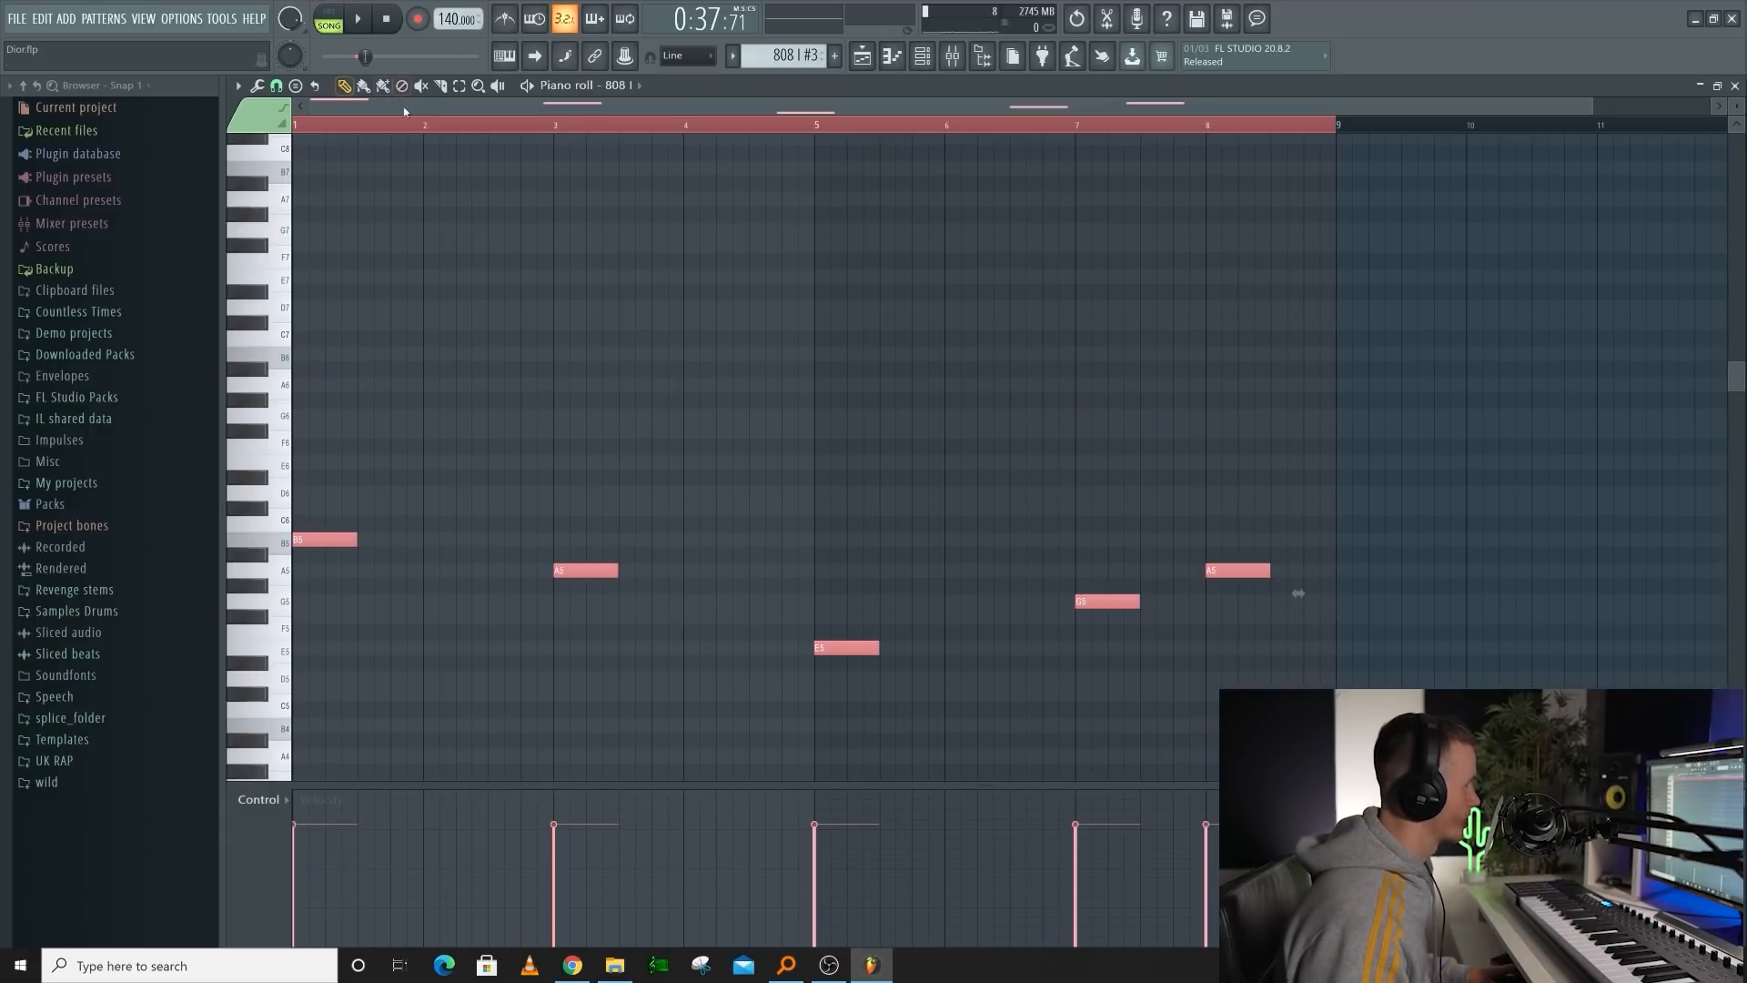
pyautogui.press('space')
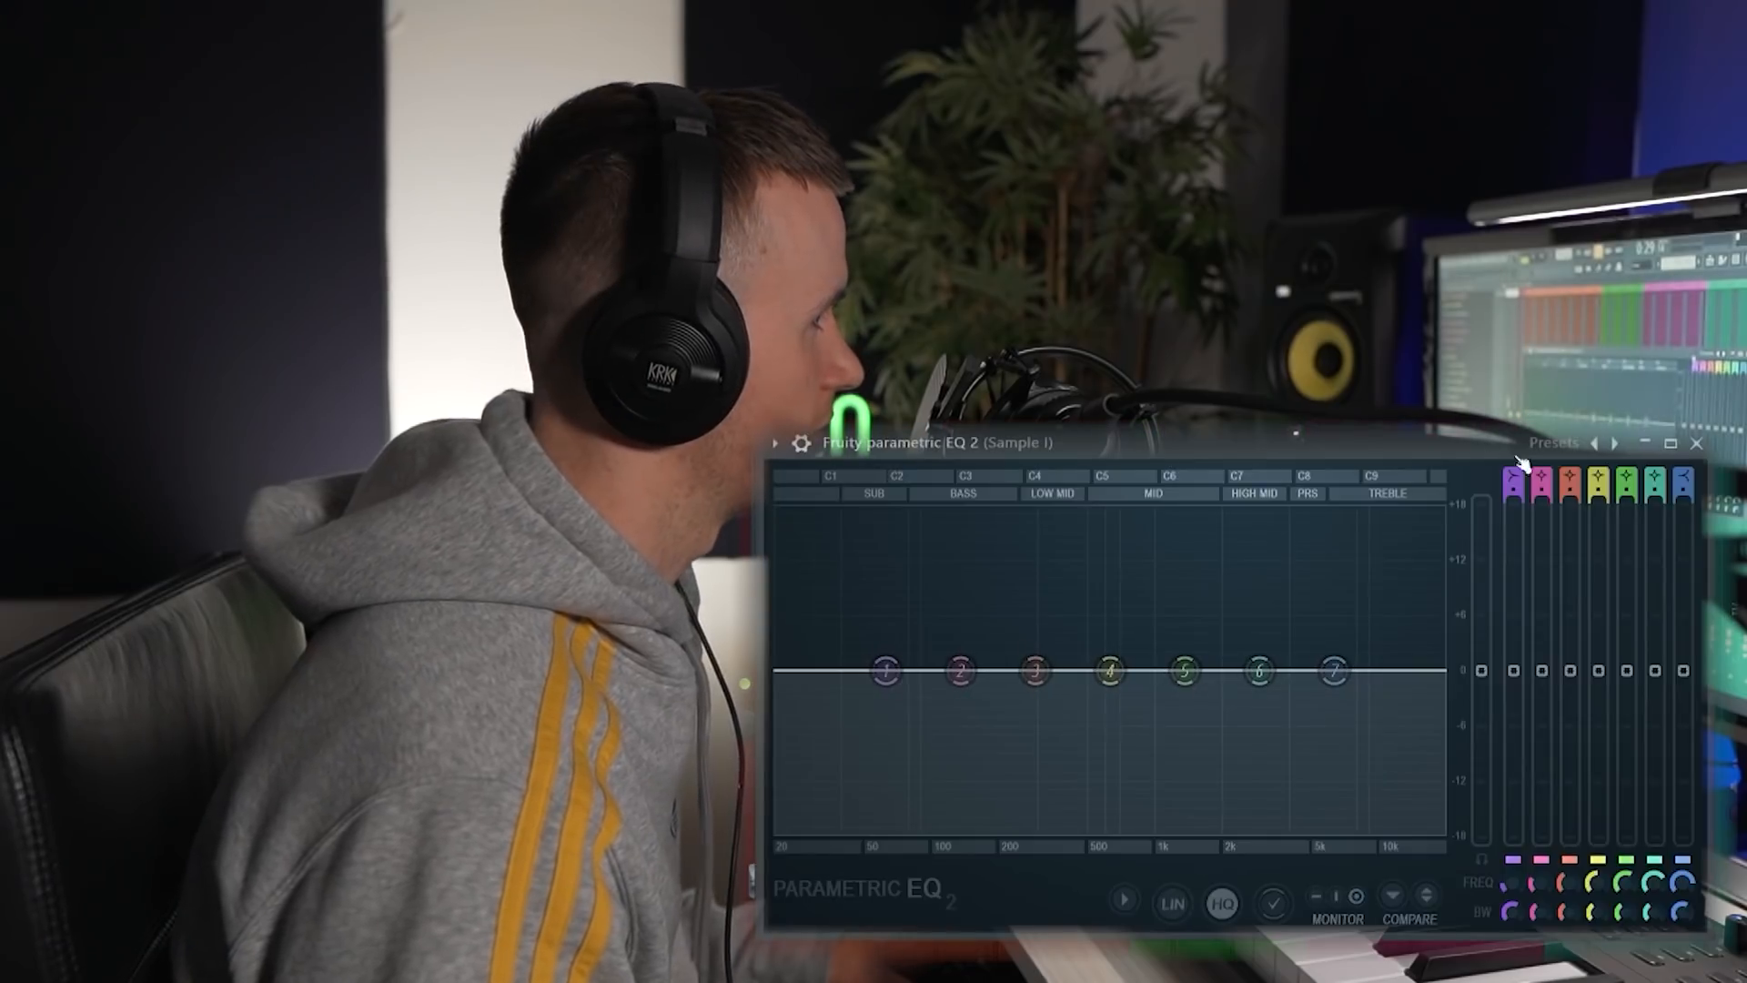
# Change the filter type of band 1 in the Fruity parametric EQ 2 on Sample I
pyautogui.moveTo(1517, 469)
pyautogui.mouseDown()
pyautogui.moveTo(1516, 513)
pyautogui.moveTo(1516, 487)
pyautogui.mouseUp()
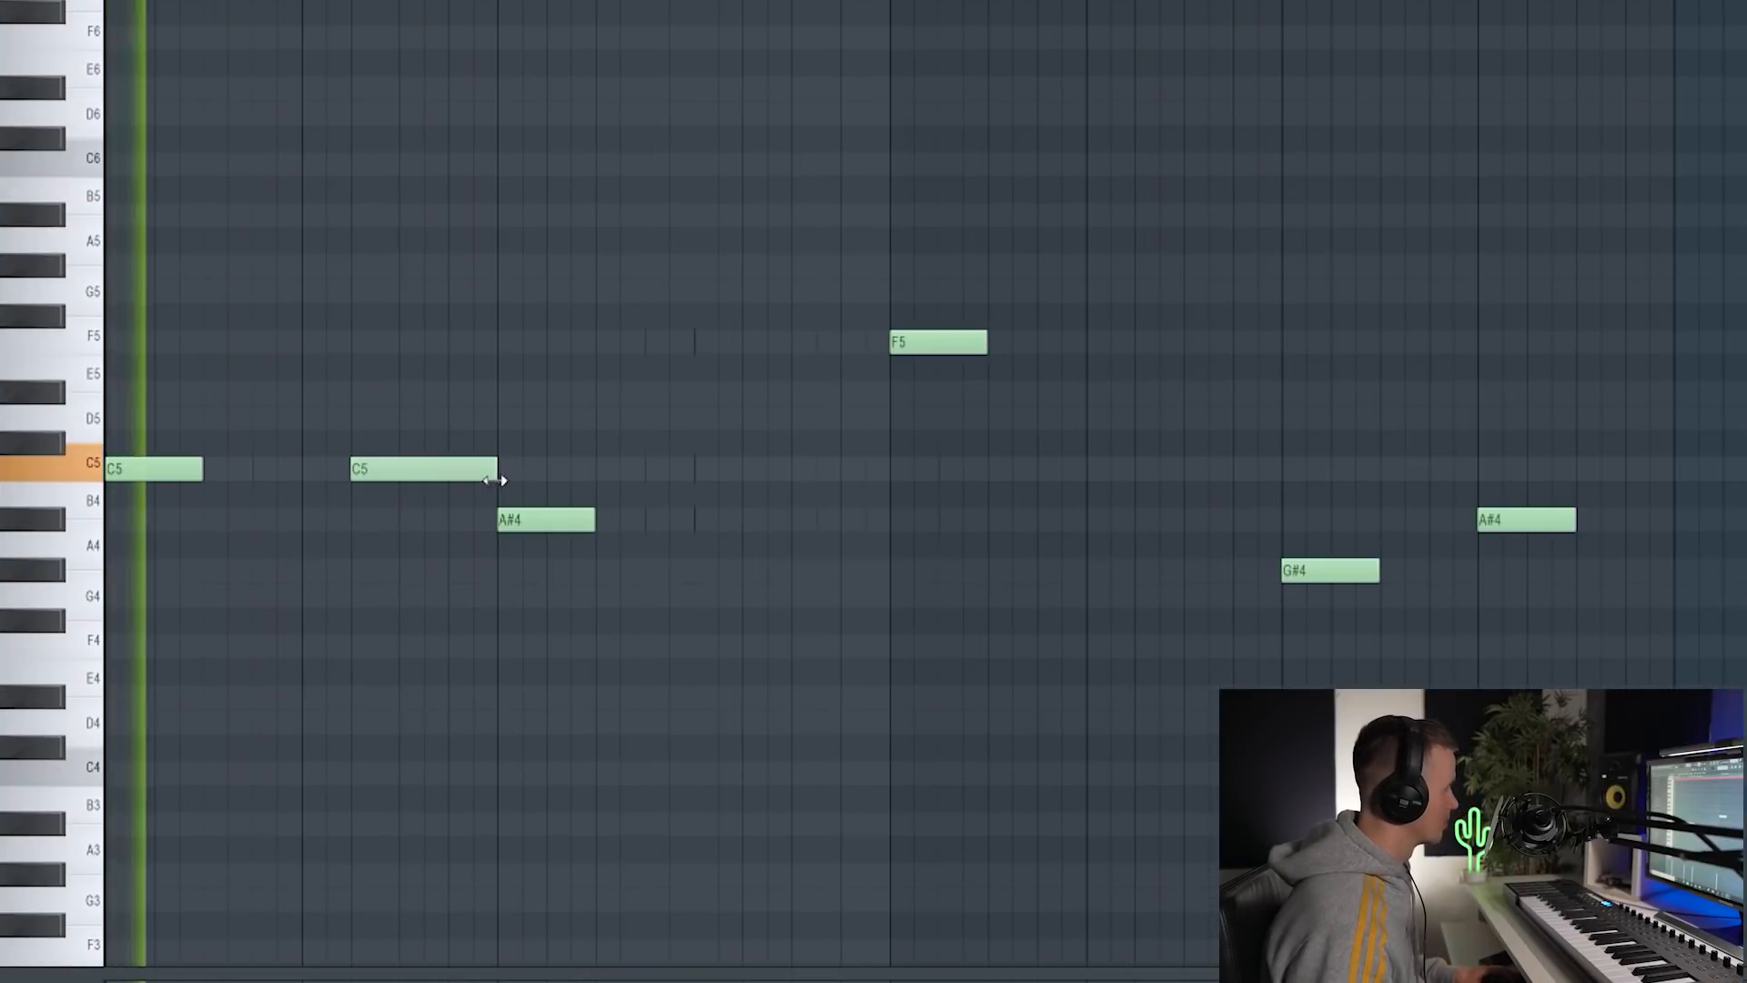
# Shorten the second C5 note and place a slide note an octave above the third A#4 note
pyautogui.moveTo(496, 473); pyautogui.dragTo(460, 474)
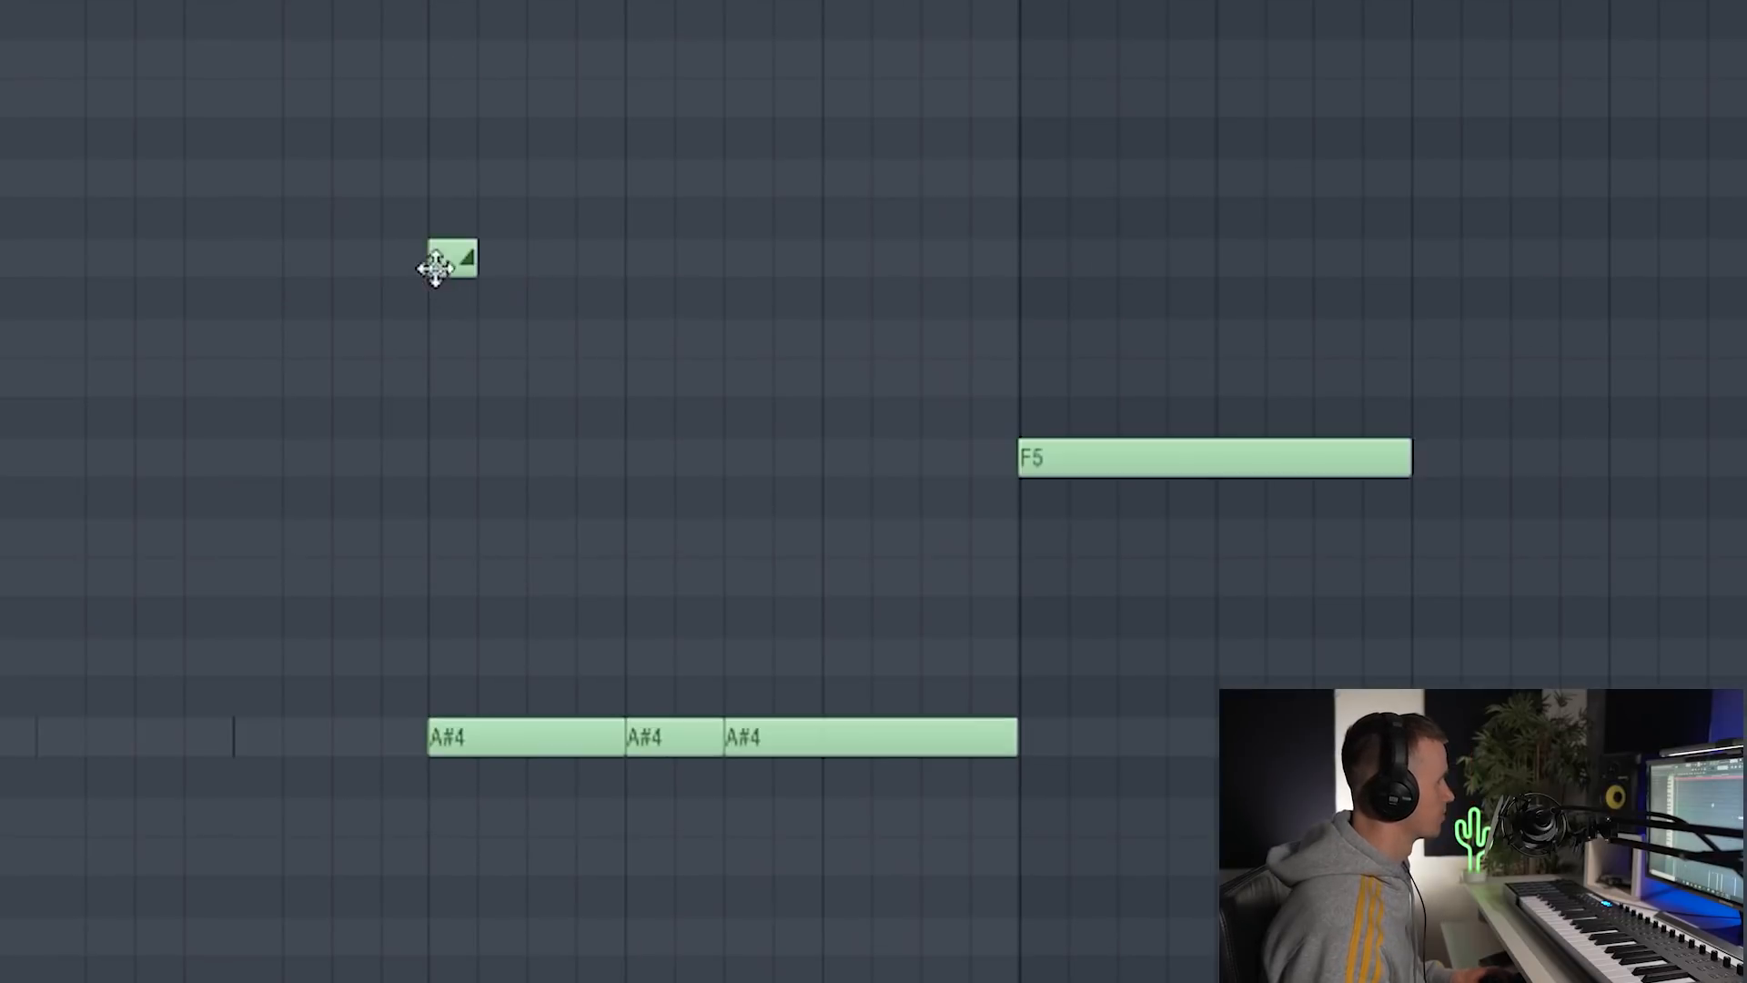
pyautogui.moveTo(722, 341); pyautogui.dragTo(737, 254)
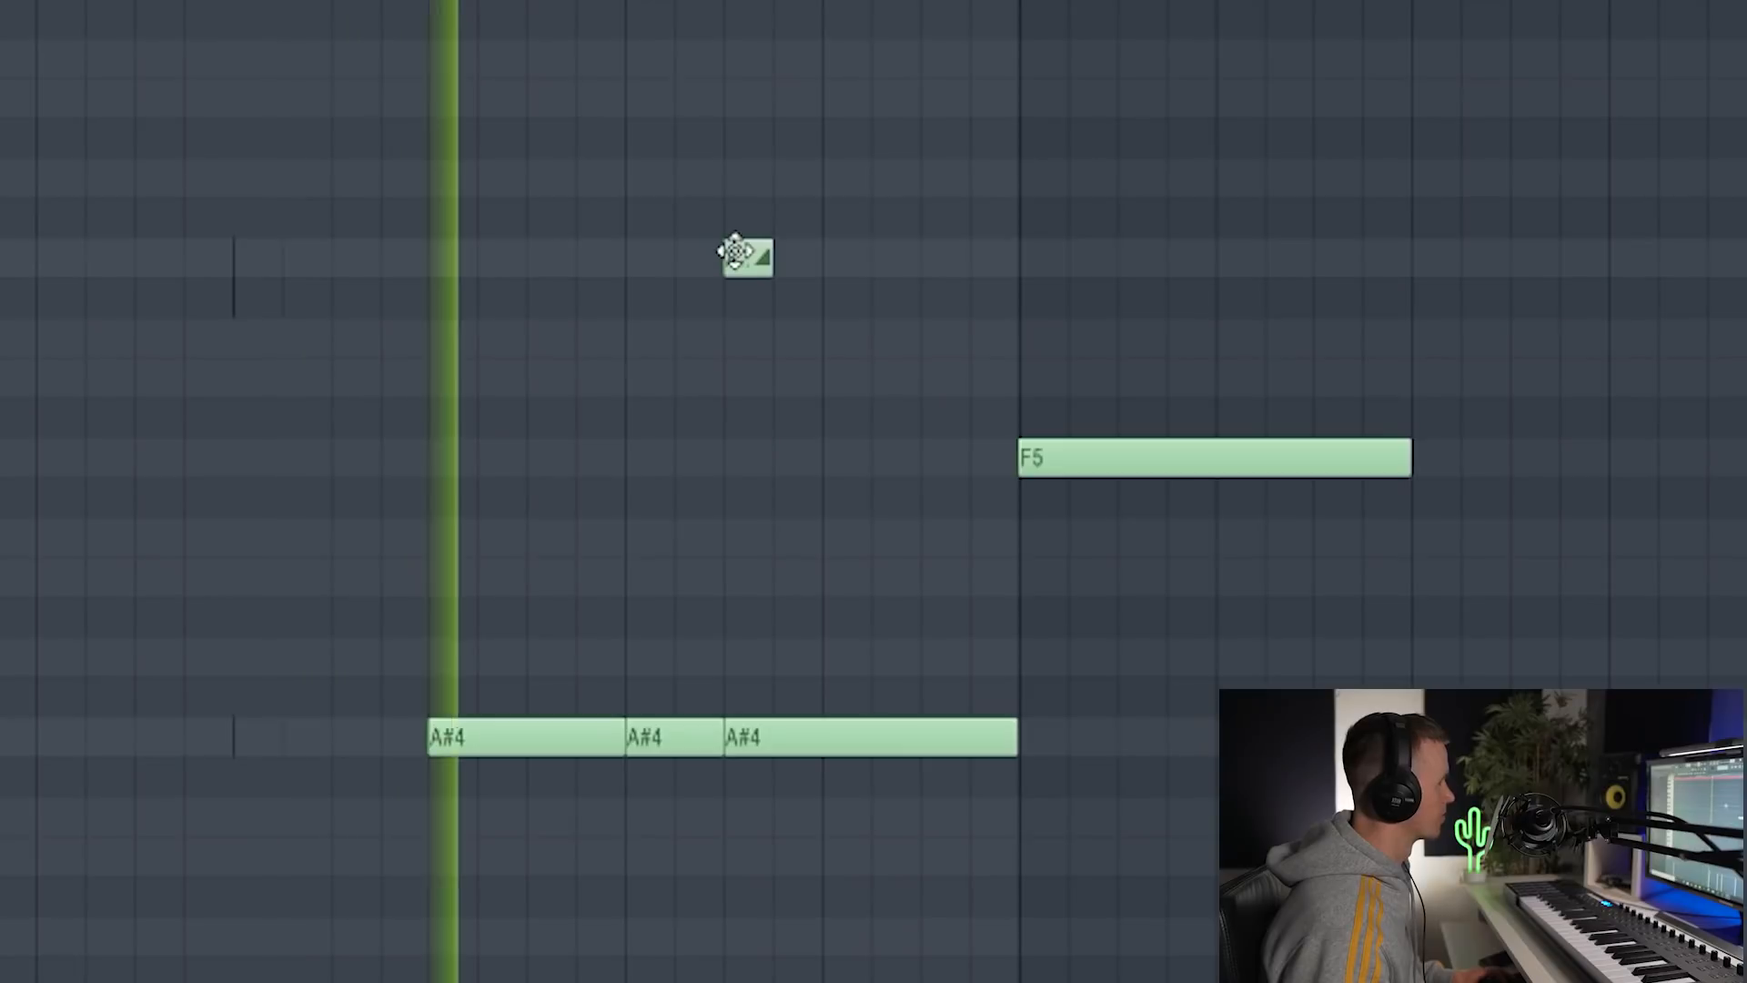
pyautogui.scroll(-1, 734, 250)
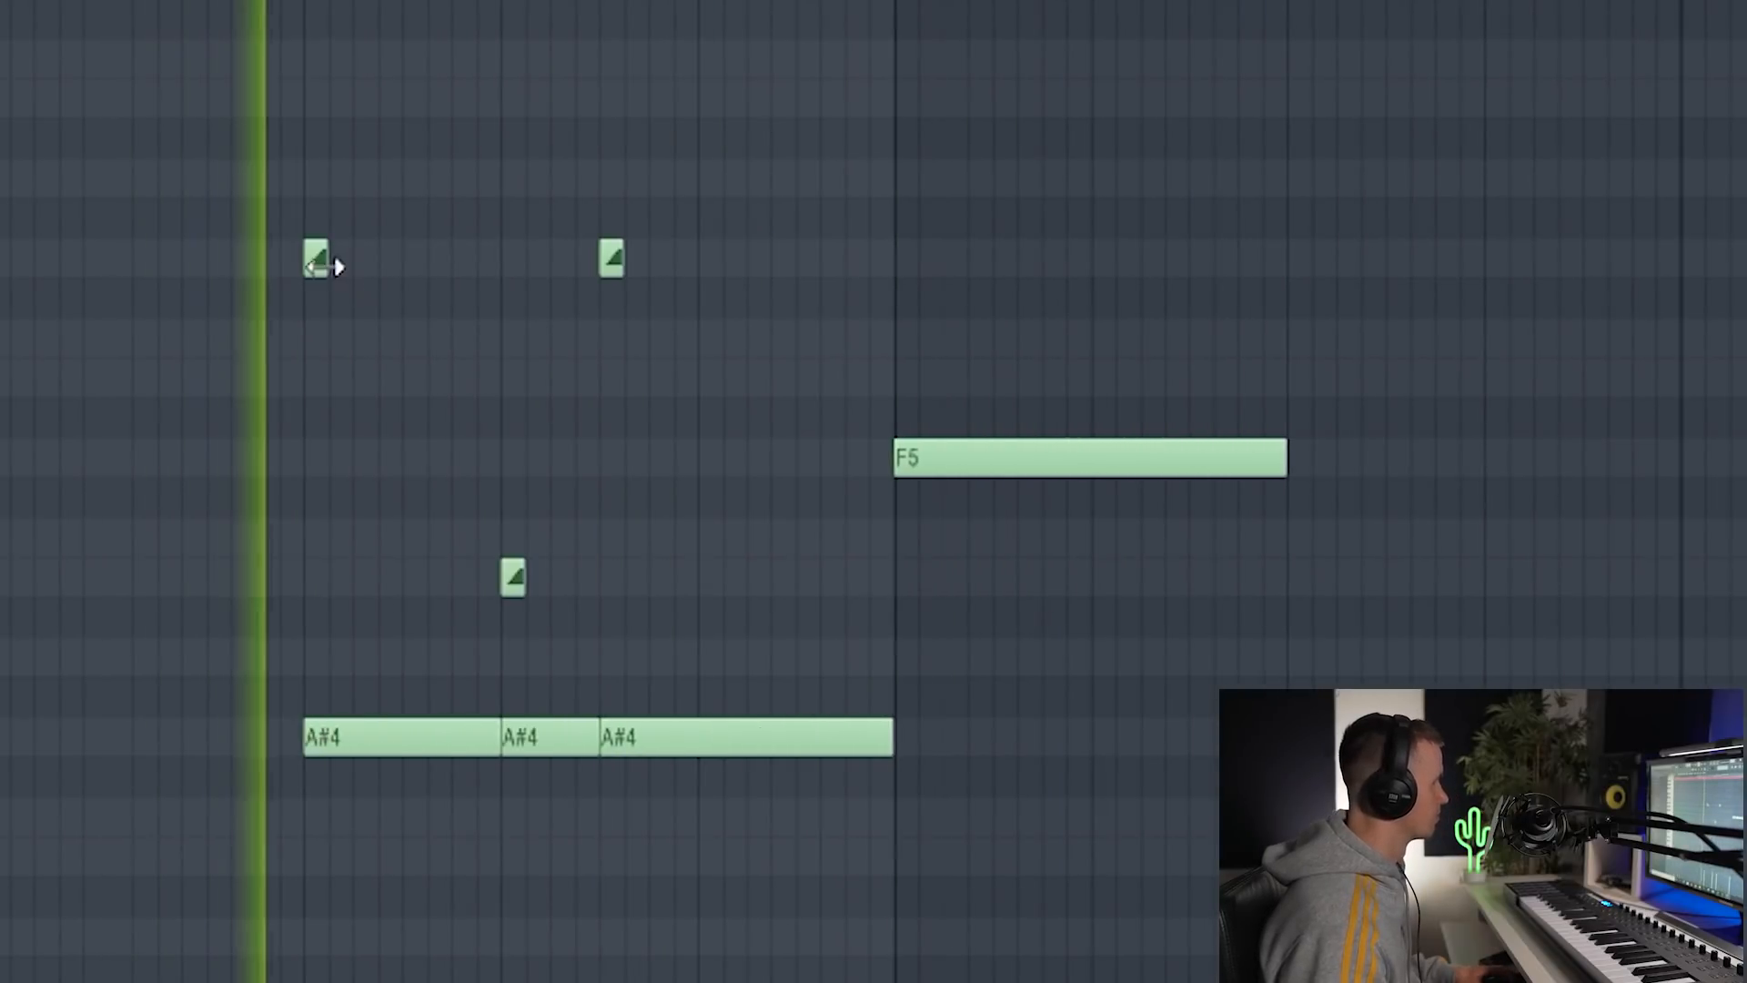
# Delete the slide note above the first A#4 note of the three-note group
pyautogui.rightClick(320, 261)
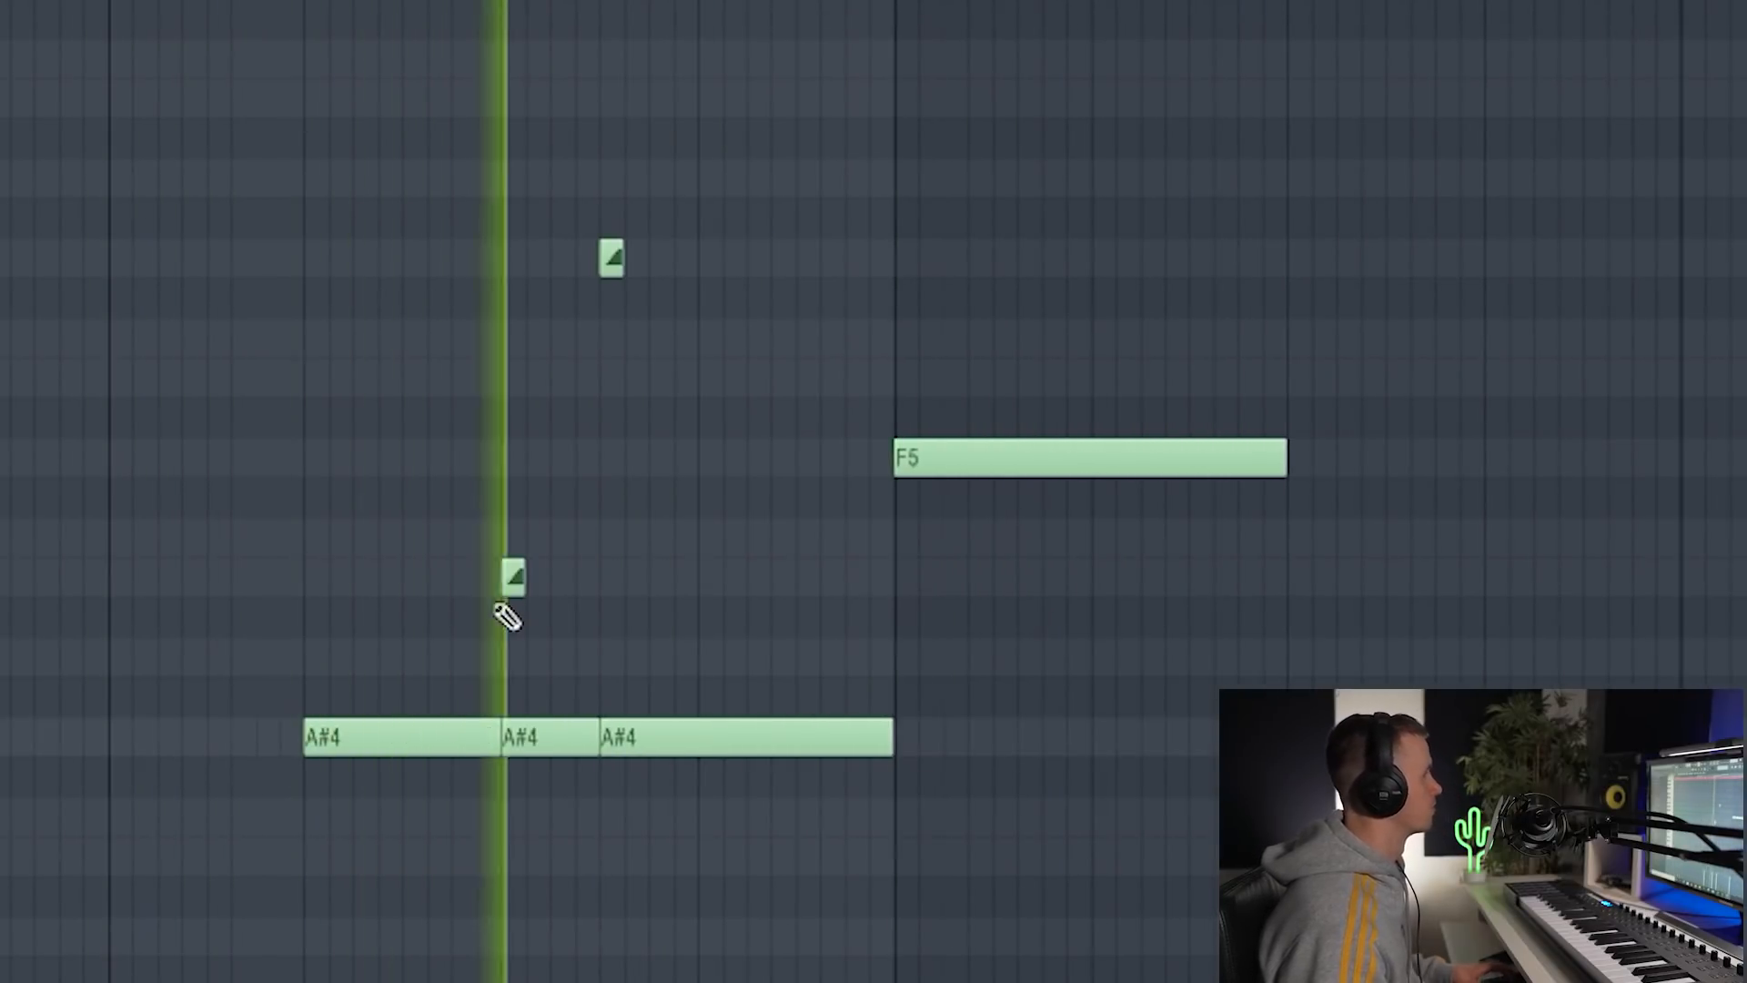
pyautogui.scroll(-3, 425, 499)
pyautogui.press('space')
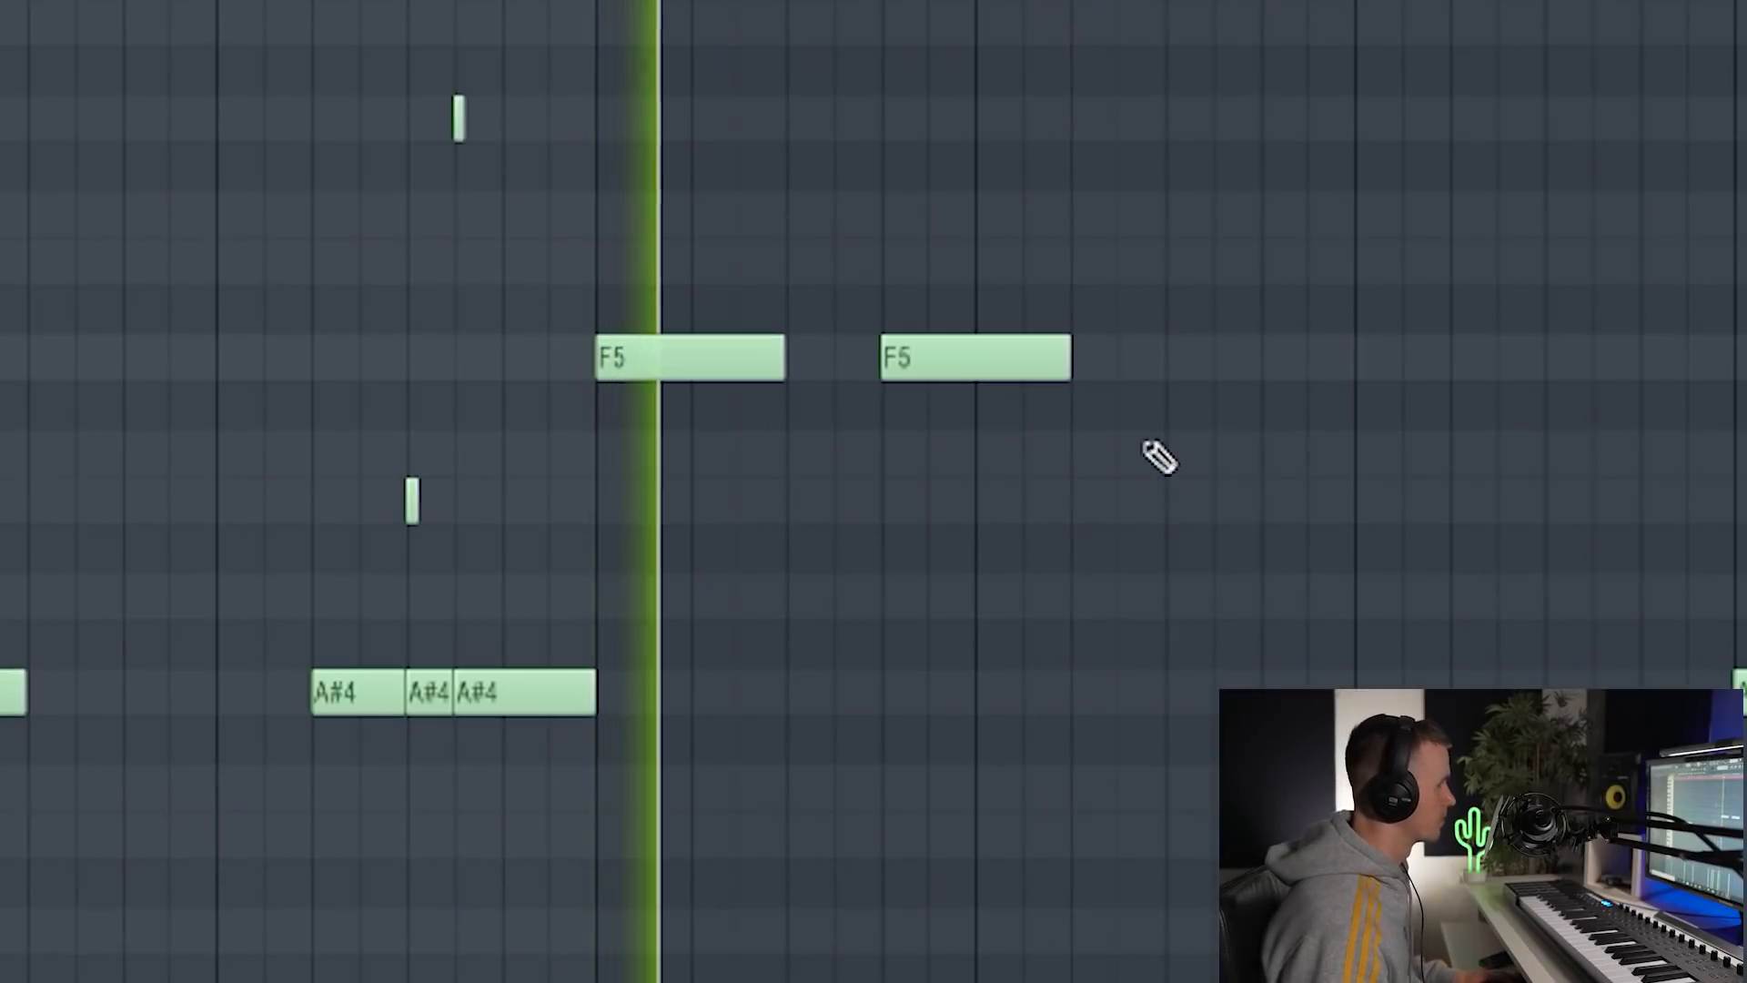
# Add an F5 note directly after the second one and raise the last slide note of the closing A#4 group
pyautogui.click(1089, 366)
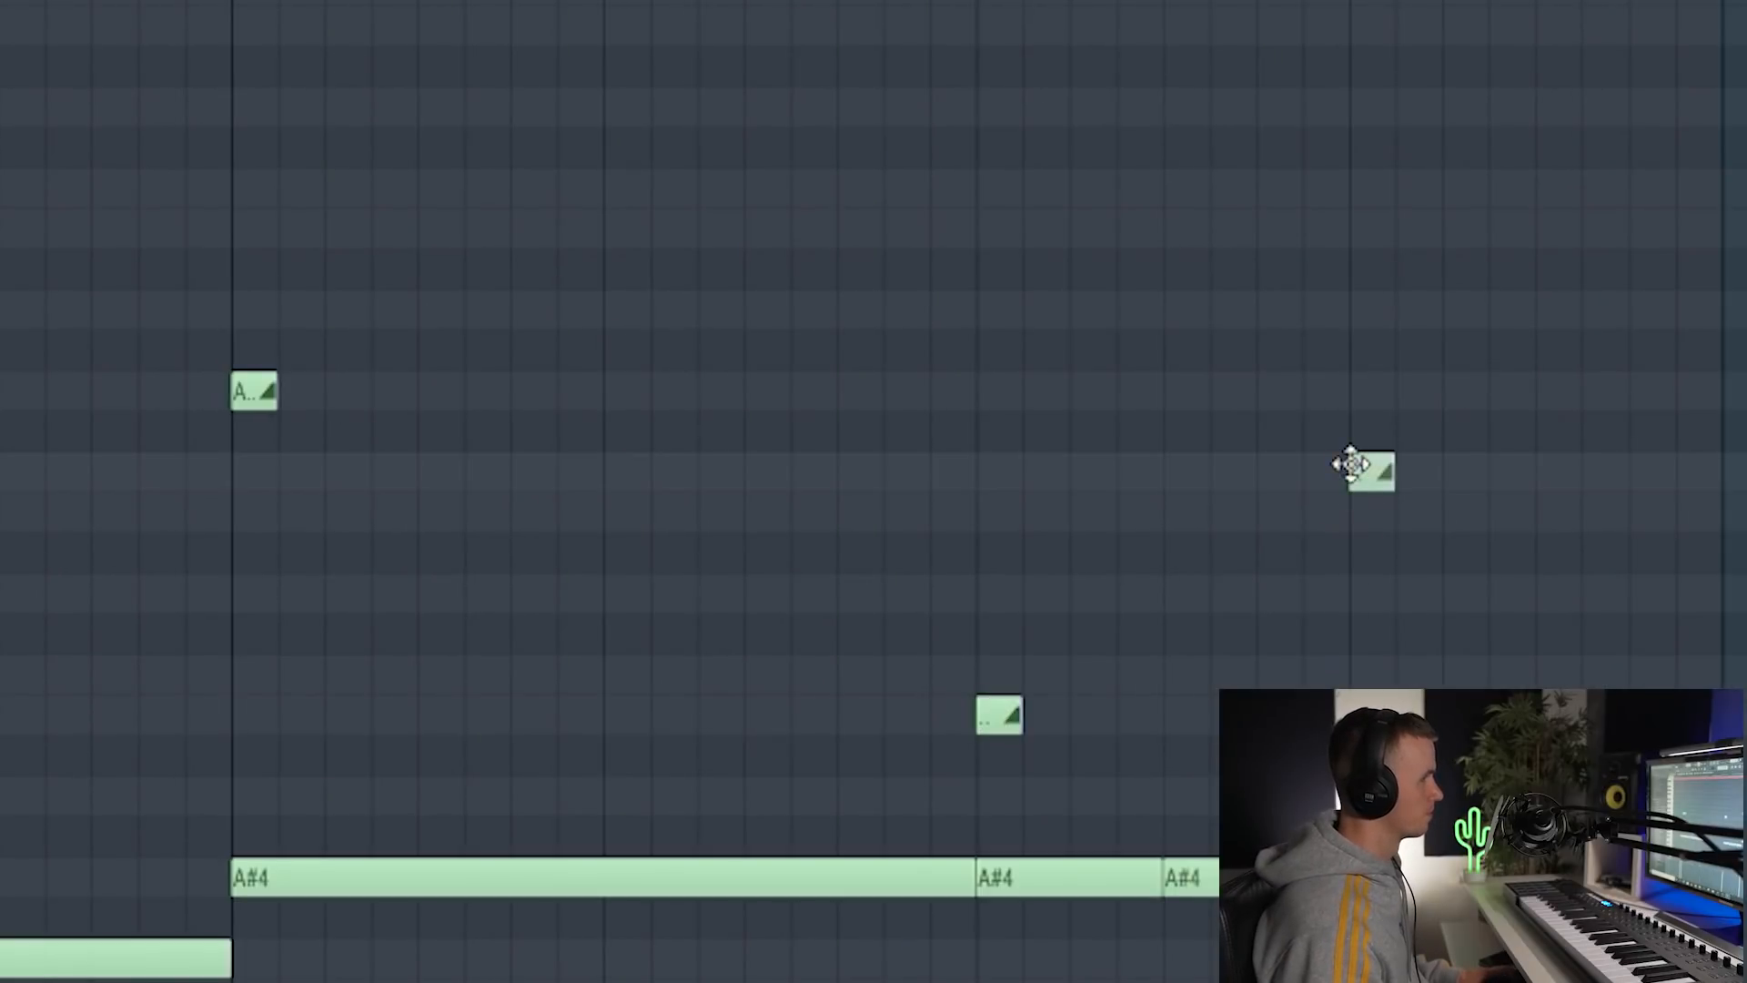
pyautogui.moveTo(1368, 471); pyautogui.dragTo(1374, 167)
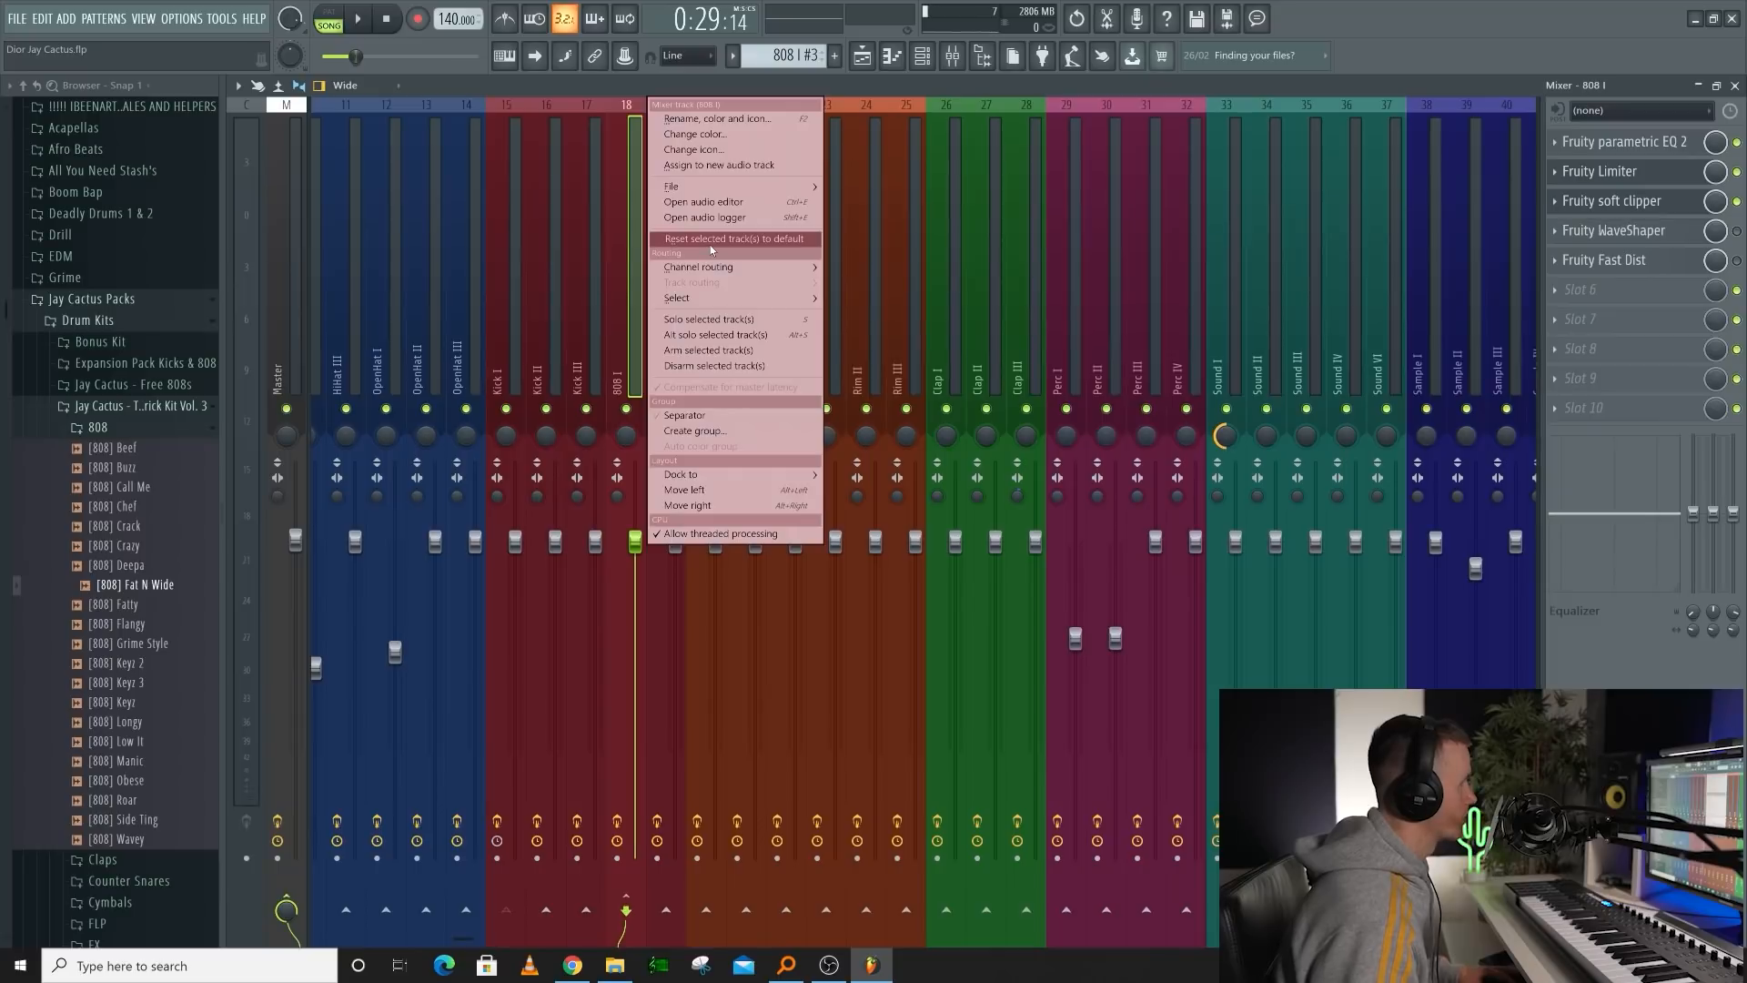
# Reset the 808 I mixer track to default and rename it 808
pyautogui.click(710, 244)
pyautogui.click(1021, 530)
pyautogui.rightClick(641, 102)
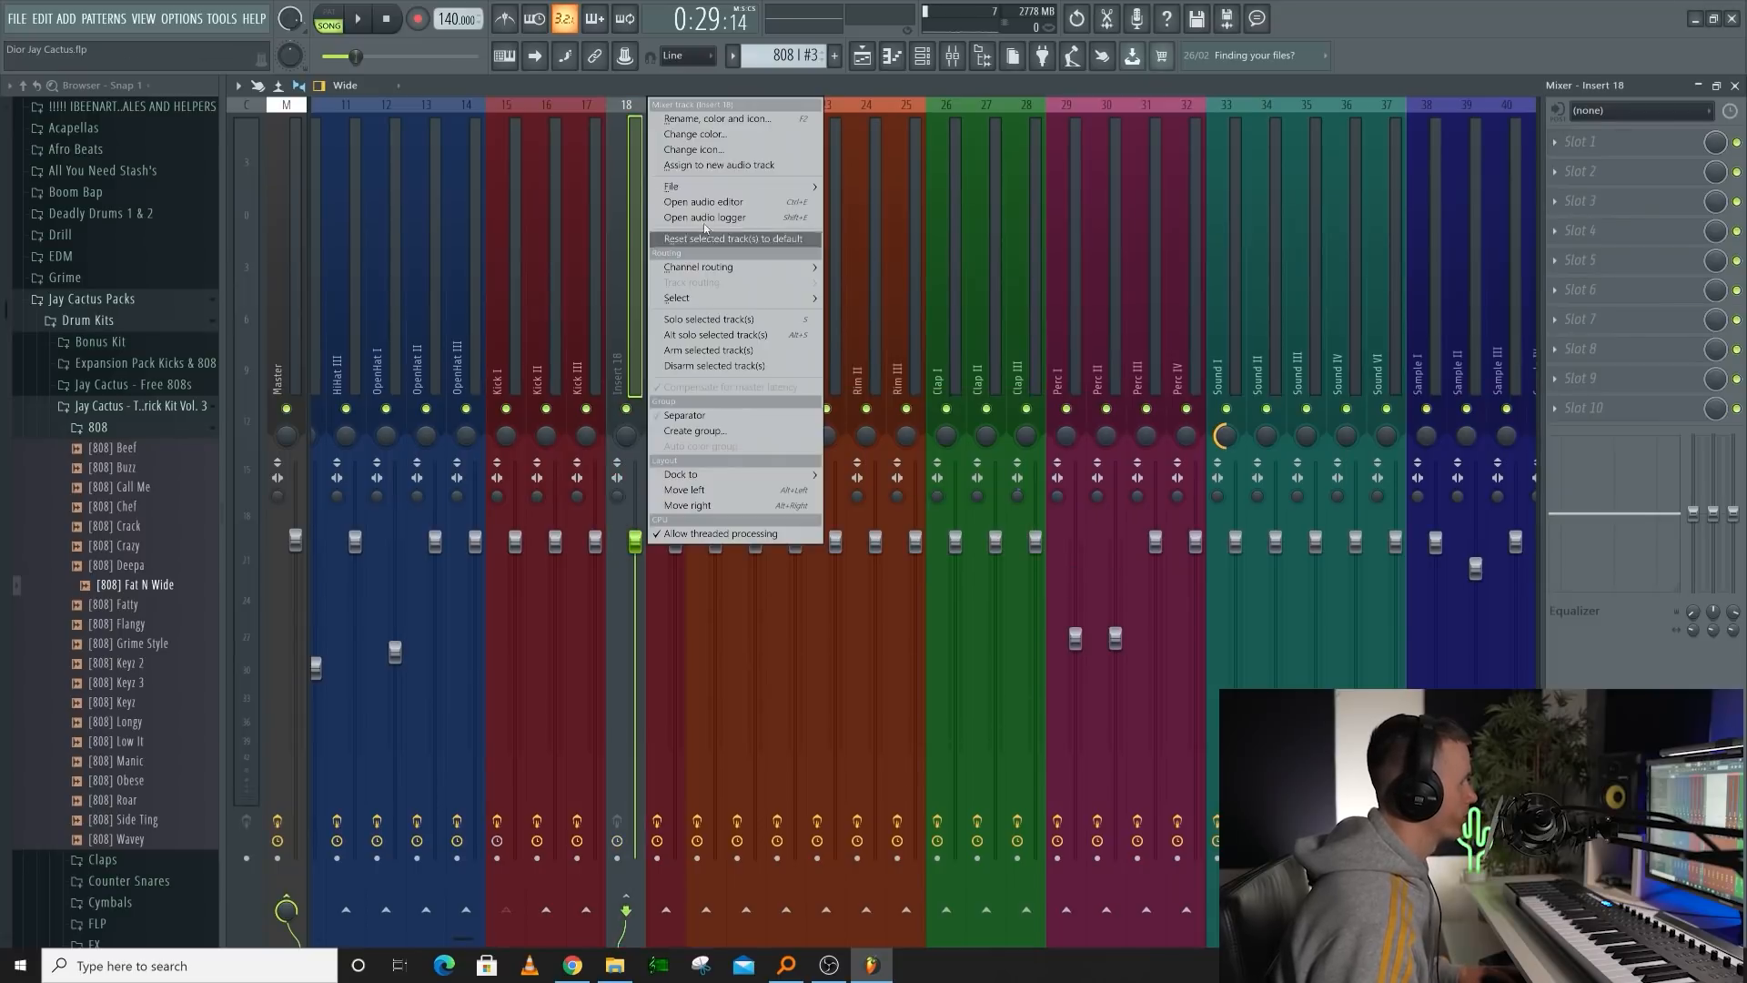
pyautogui.click(696, 121)
pyautogui.press('Return')
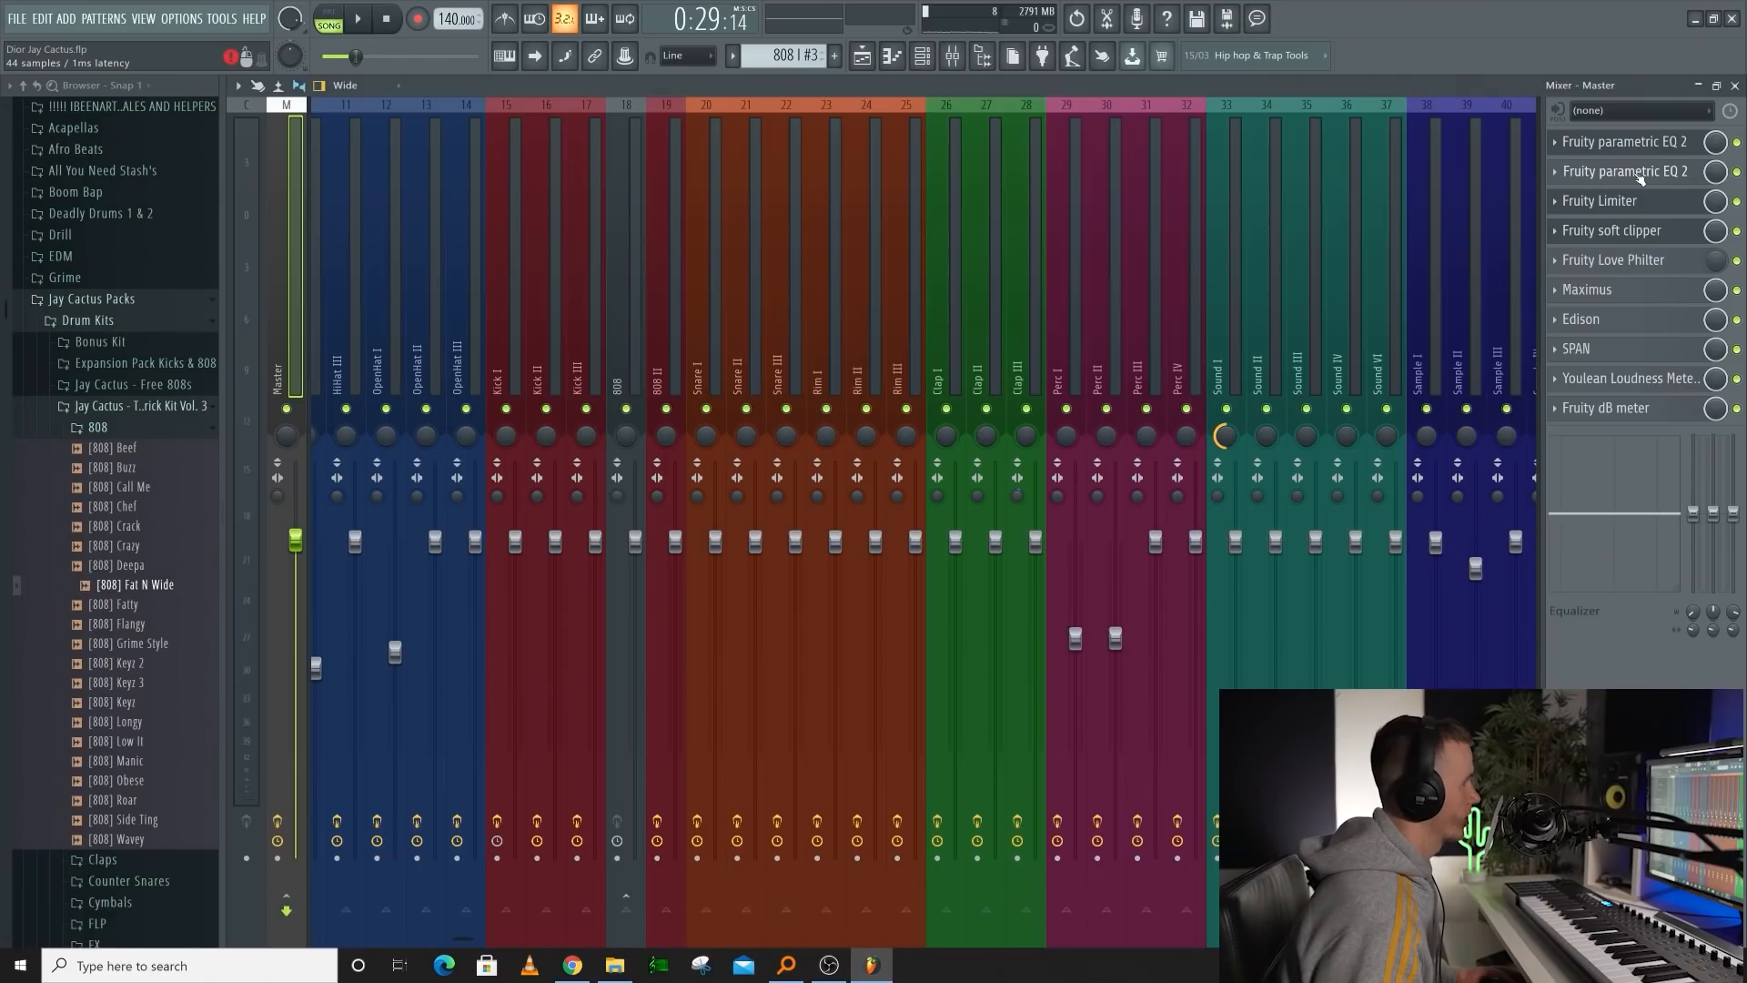
# Delete the Fruity parametric EQ 2 in slot 1 of the Master track and open the slot 2 effect's options
pyautogui.click(1613, 173)
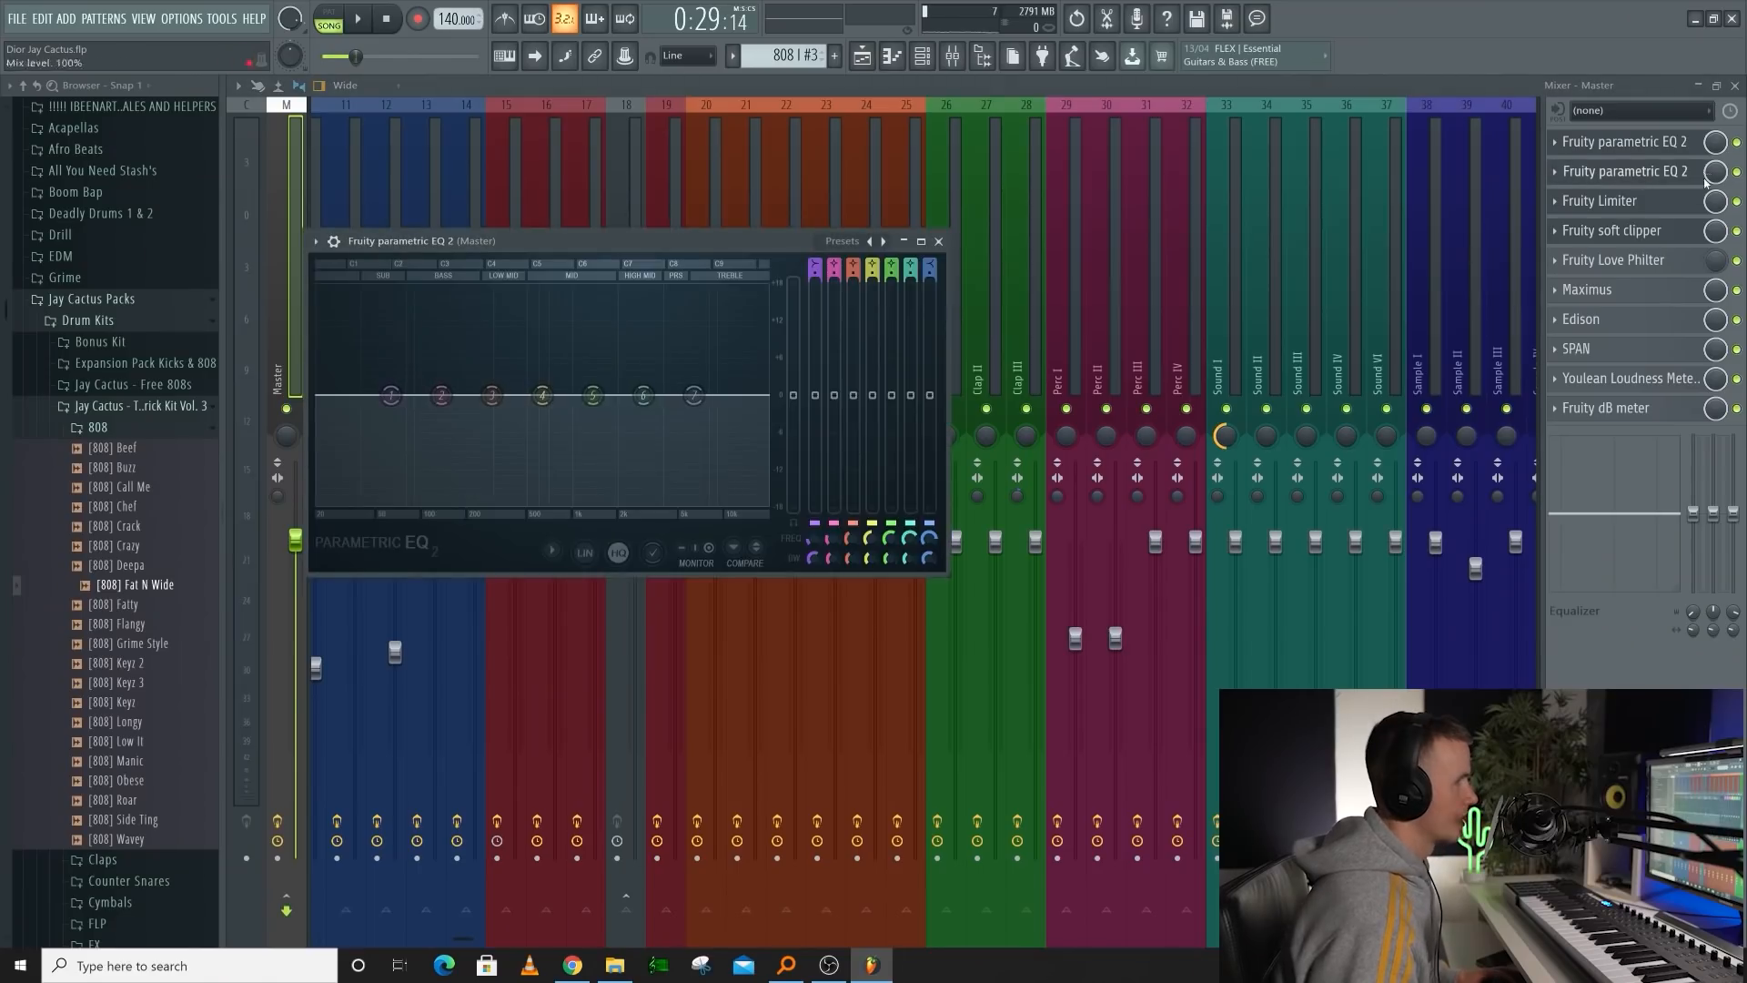
pyautogui.rightClick(1559, 145)
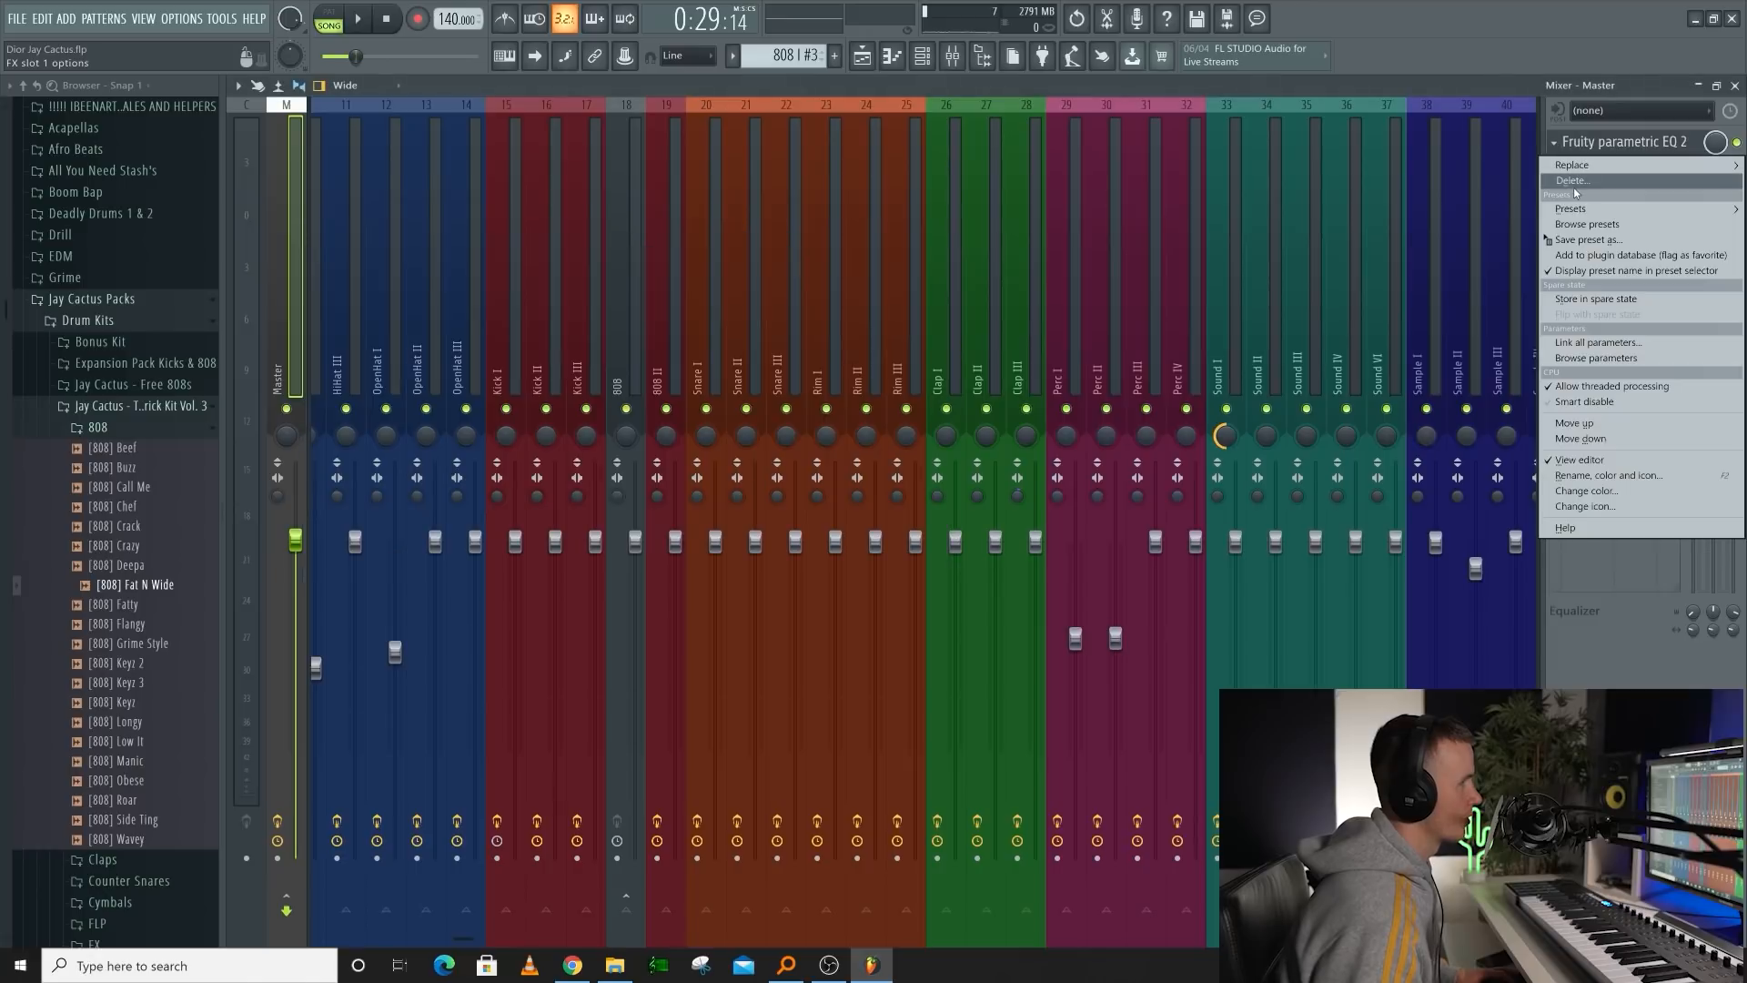
pyautogui.click(1574, 188)
pyautogui.click(965, 543)
pyautogui.rightClick(1583, 171)
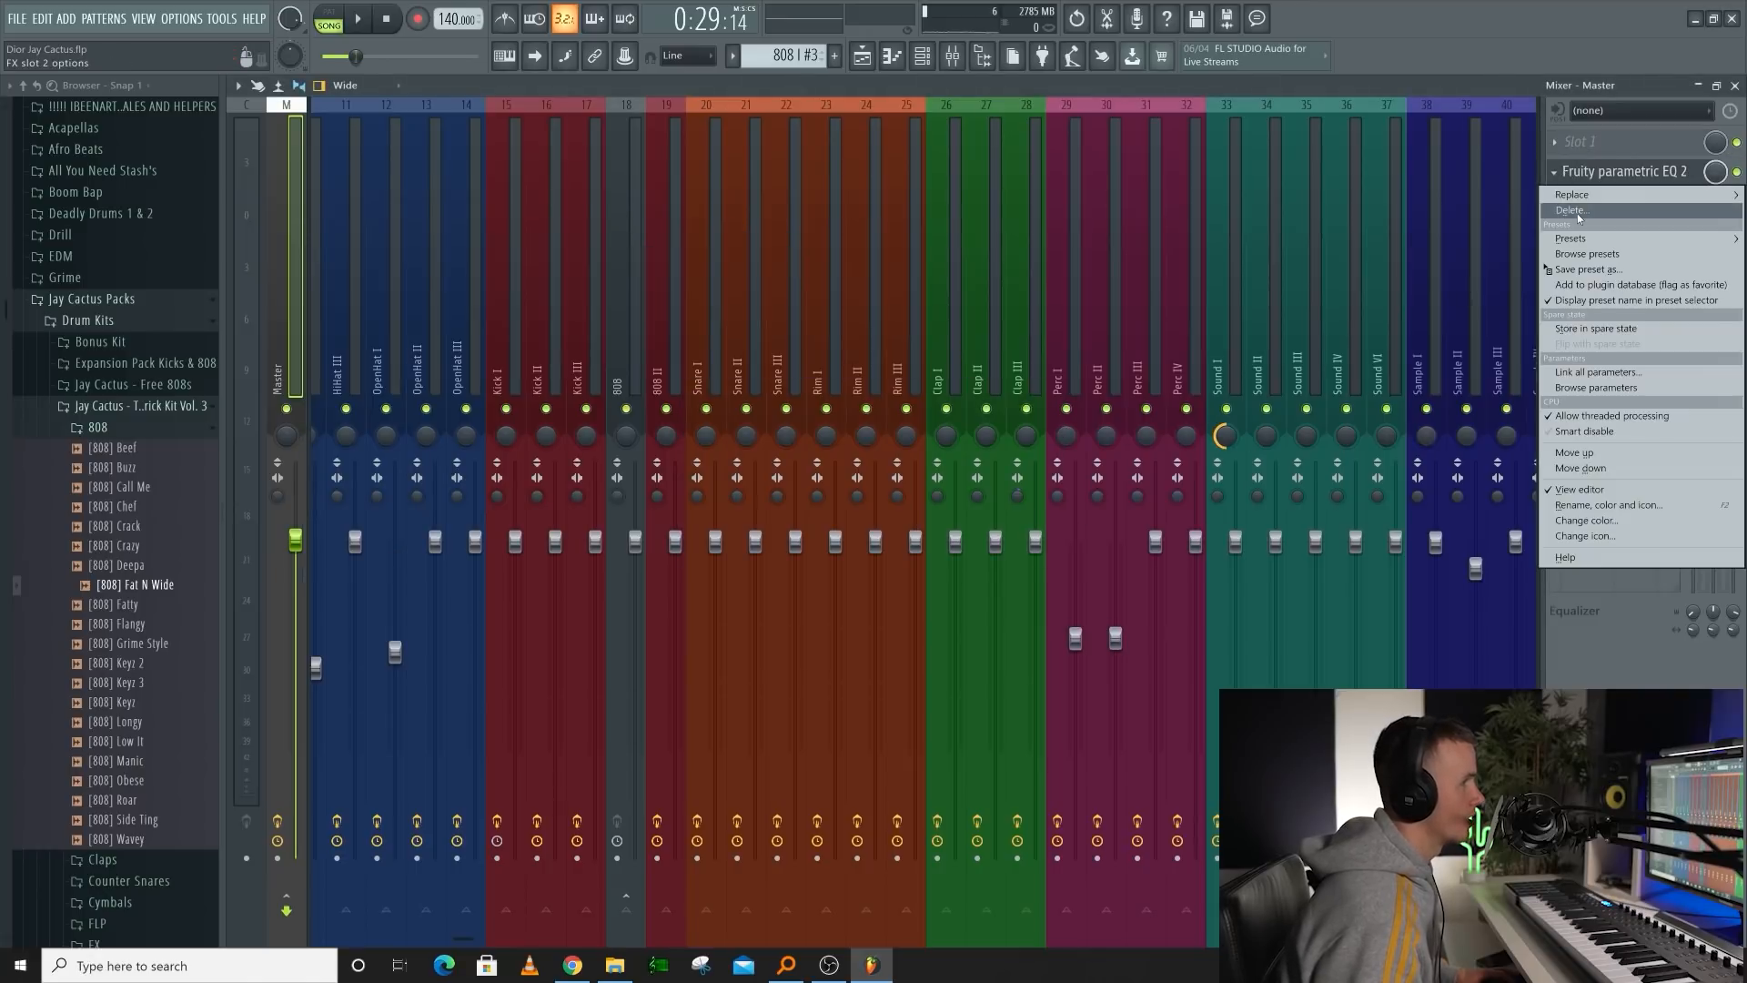
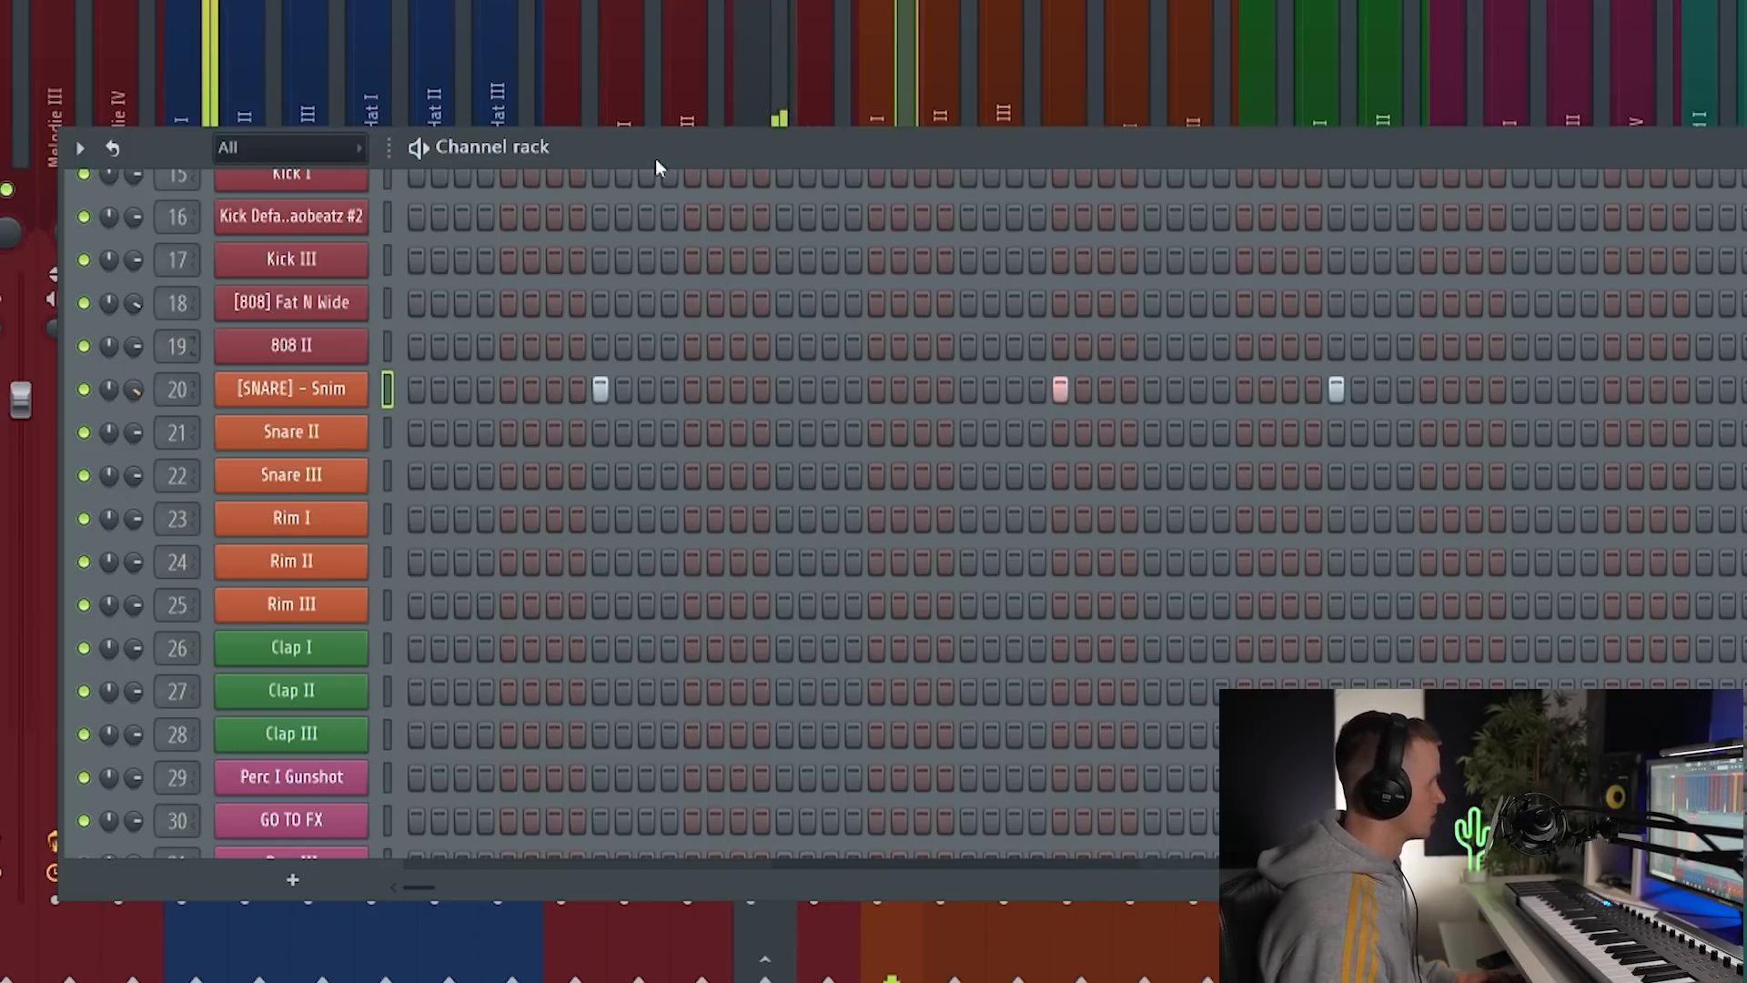
# Delete the single short note following the three-note cluster just past the playhead in the piano roll
pyautogui.scroll(5, 477, 355)
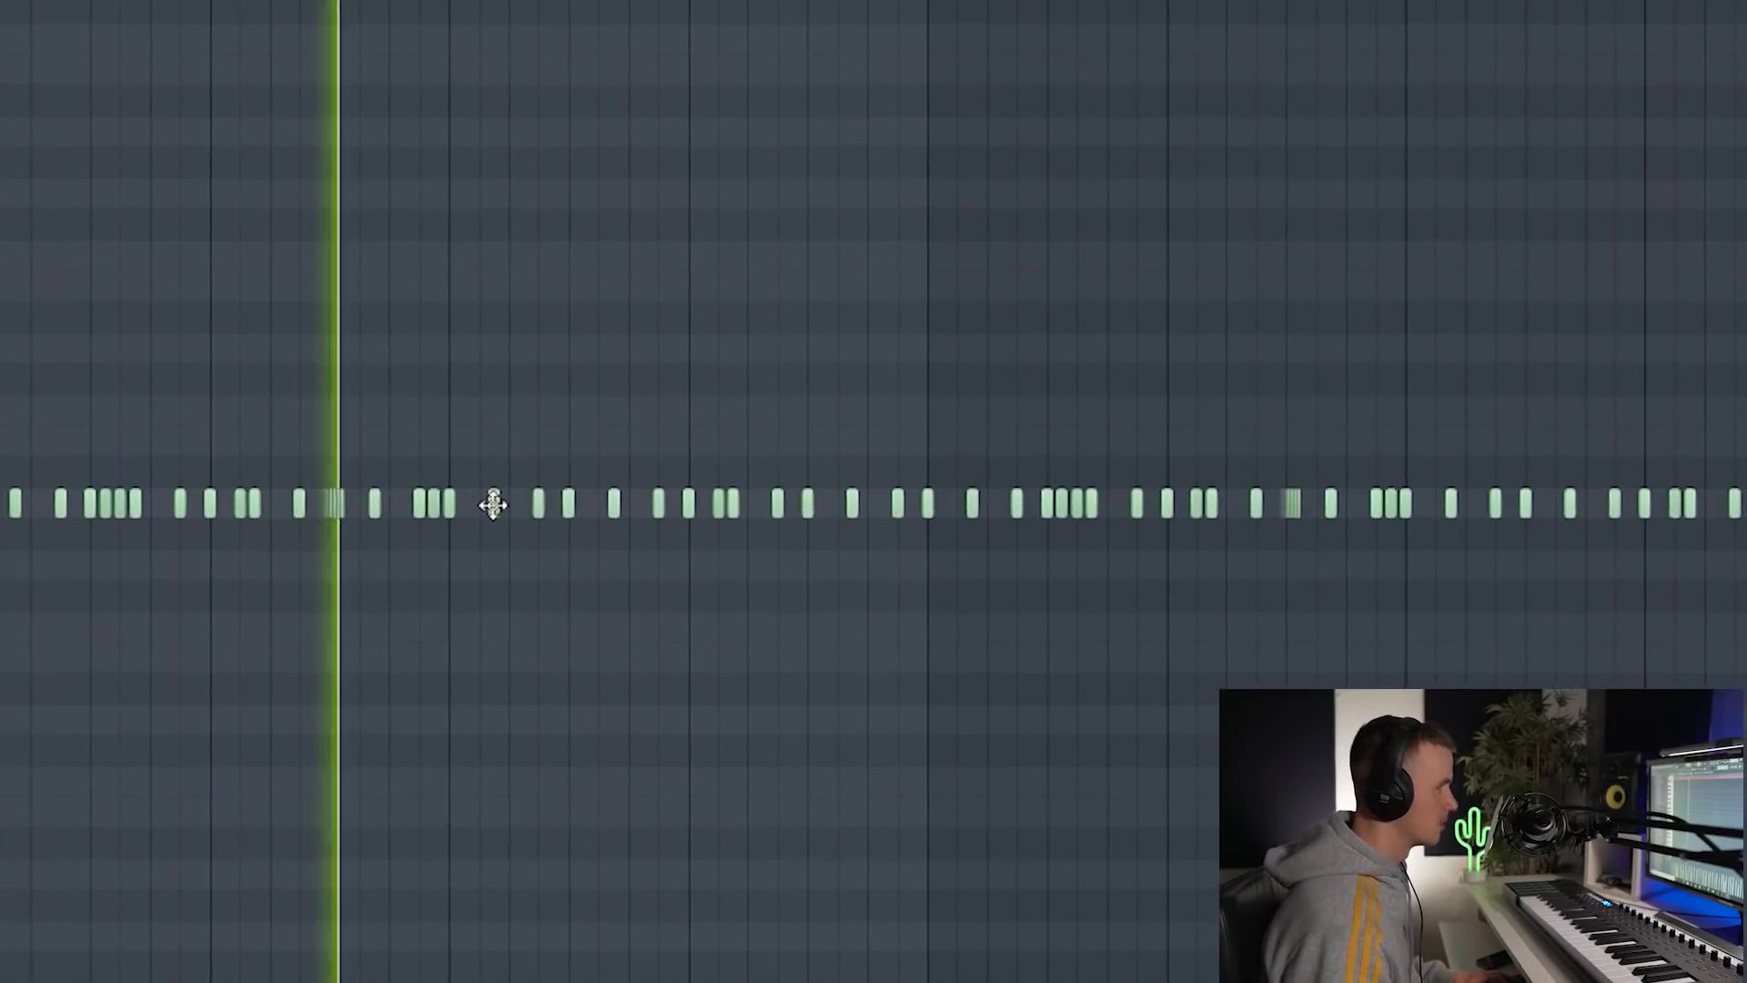
pyautogui.rightClick(477, 499)
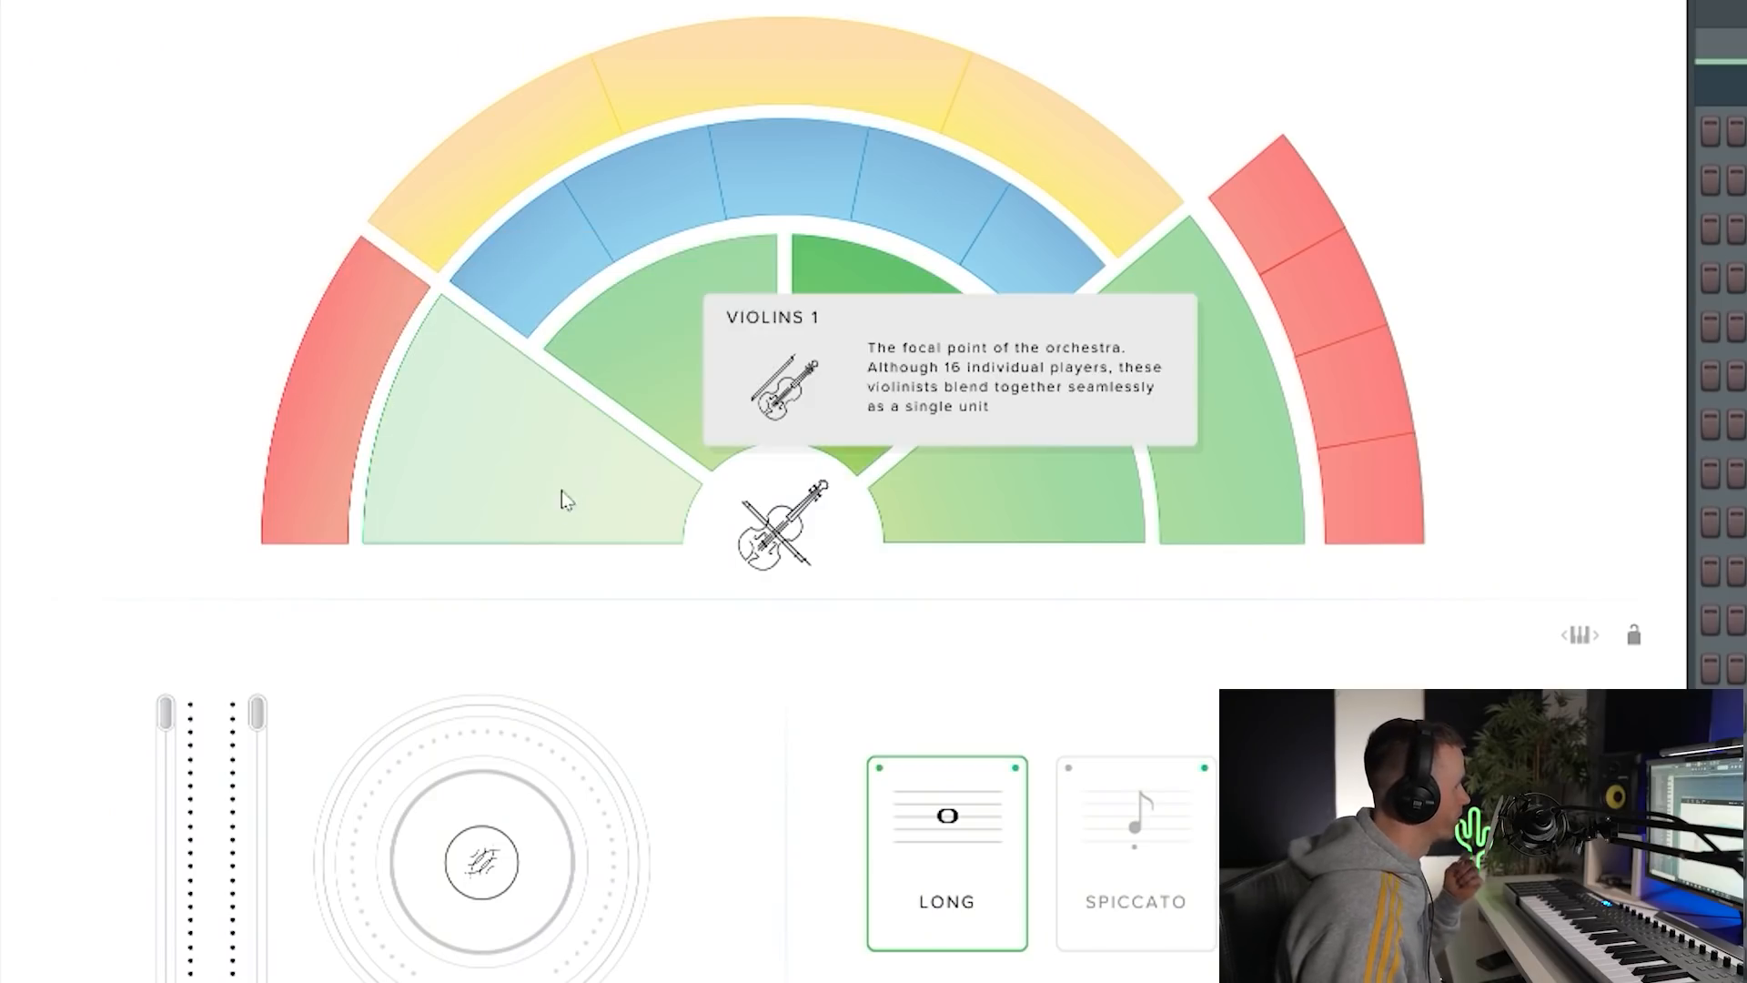
# Select the Violins 1 section of the orchestra instrument and play the Chord Violine part with the mixer open
pyautogui.click(533, 507)
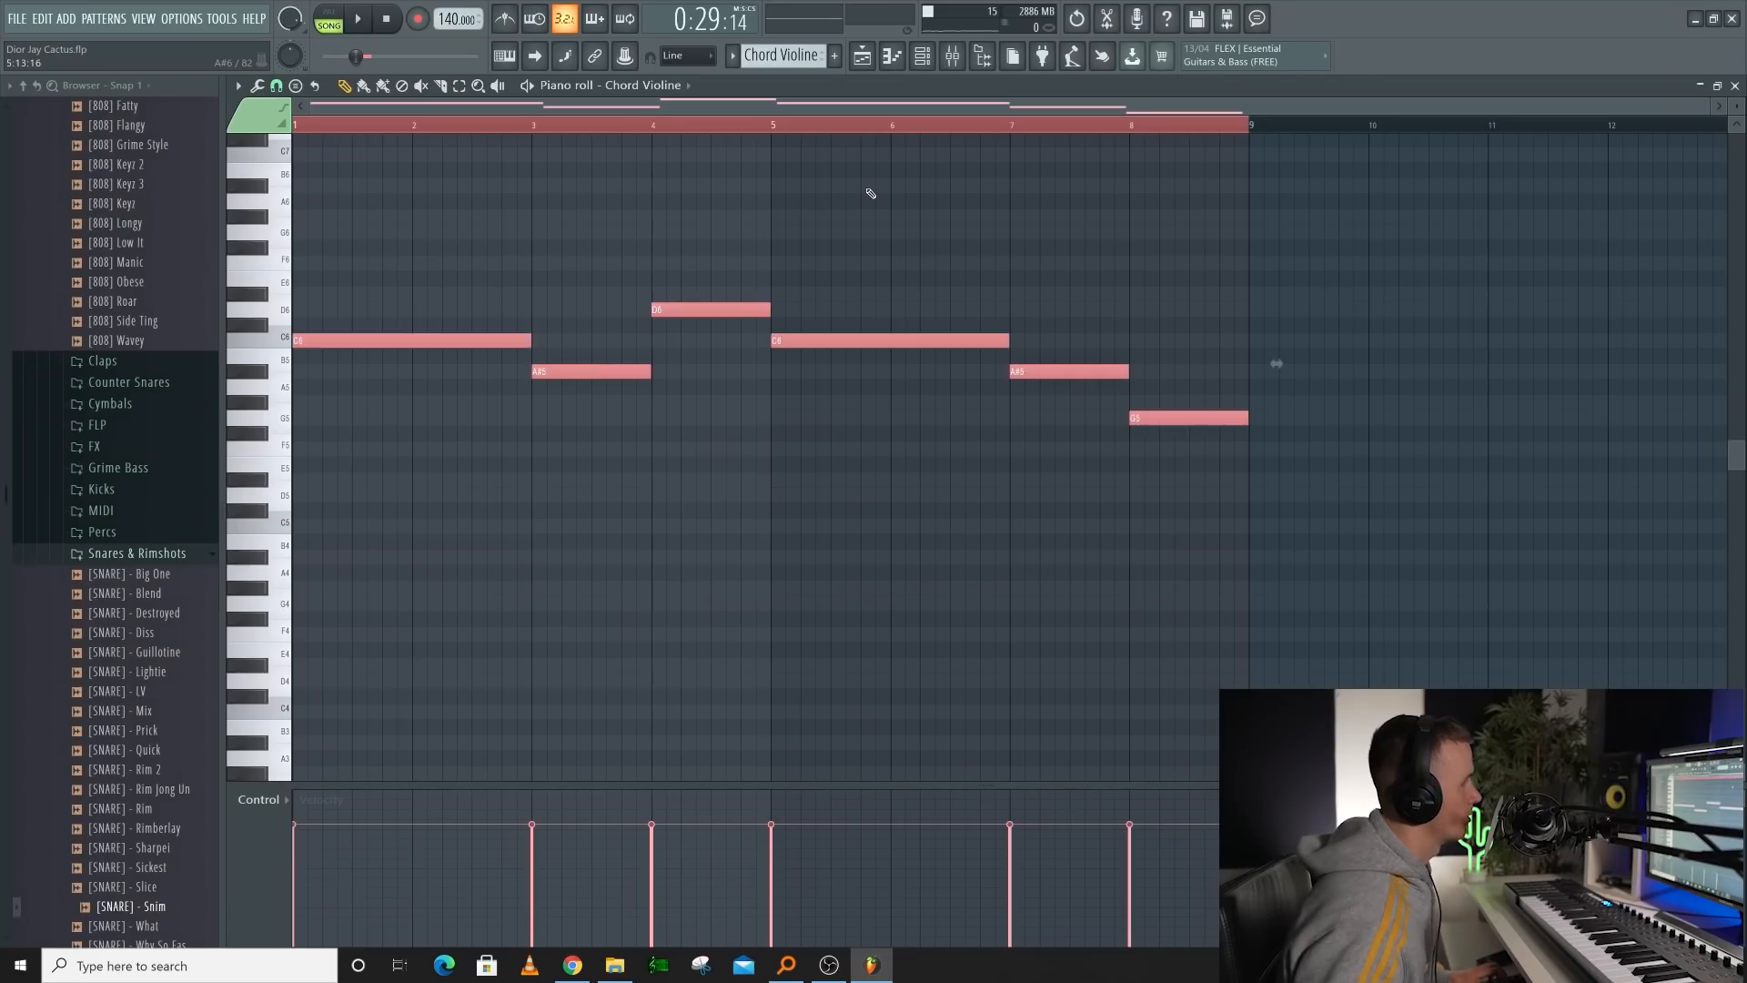
pyautogui.press('space')
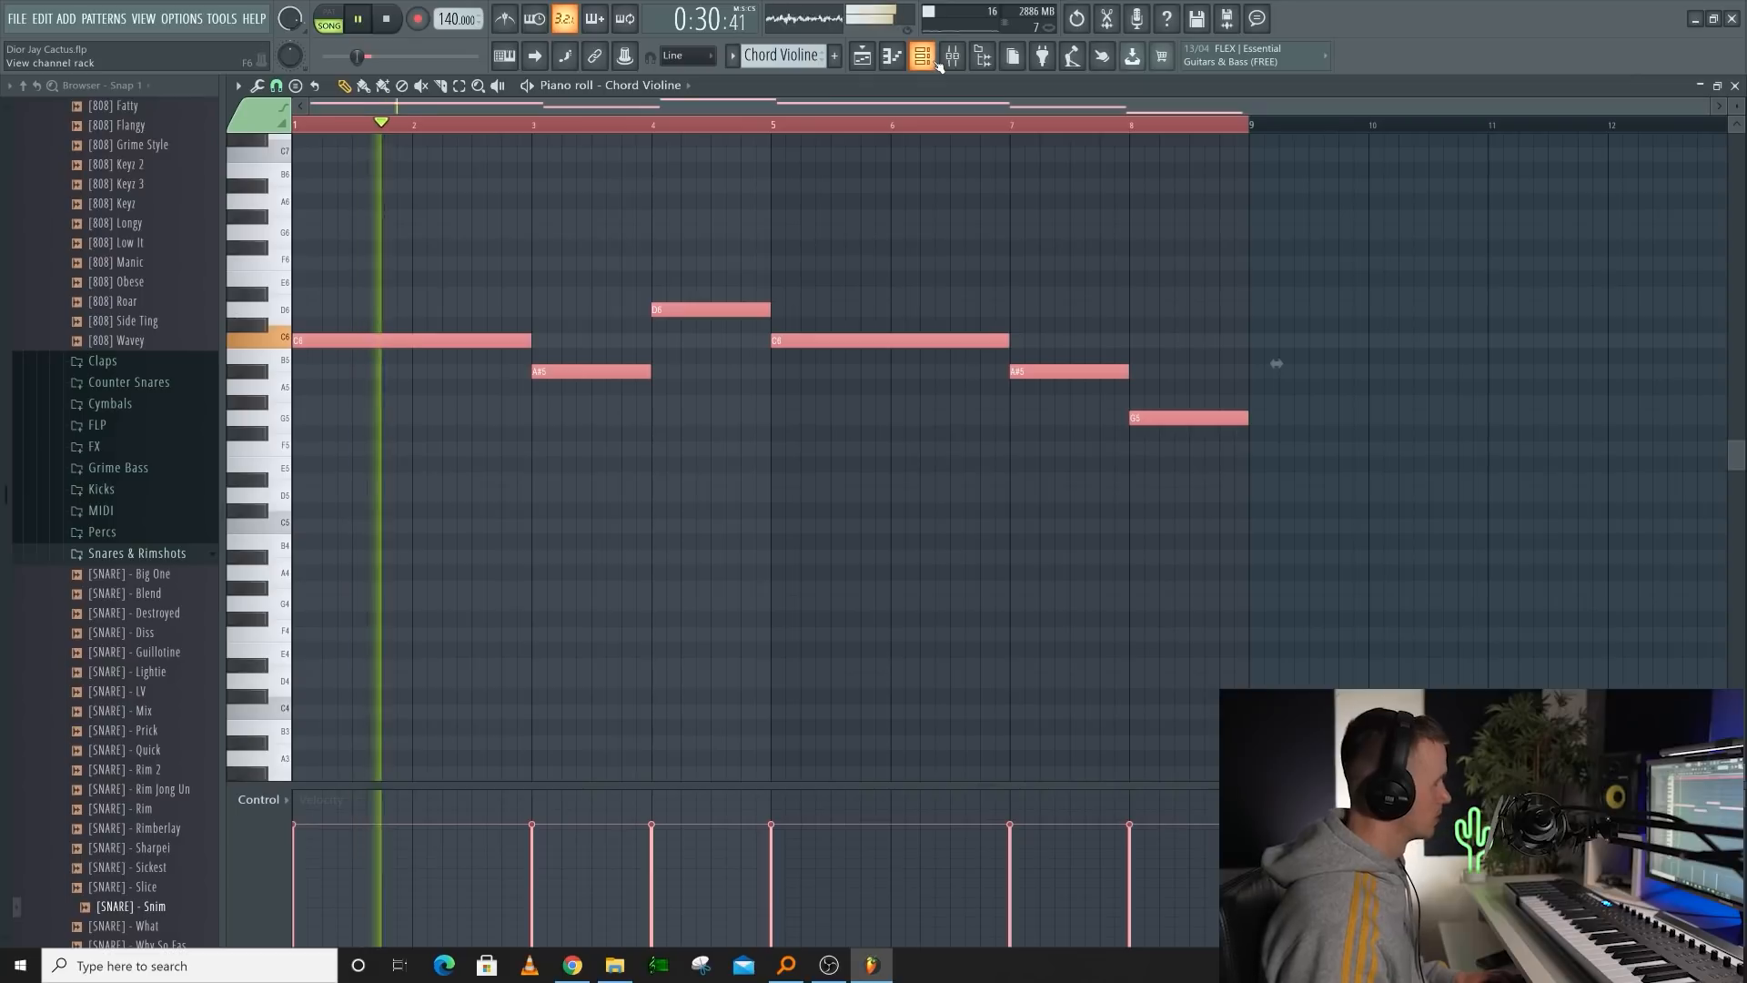
pyautogui.click(938, 61)
pyautogui.click(952, 61)
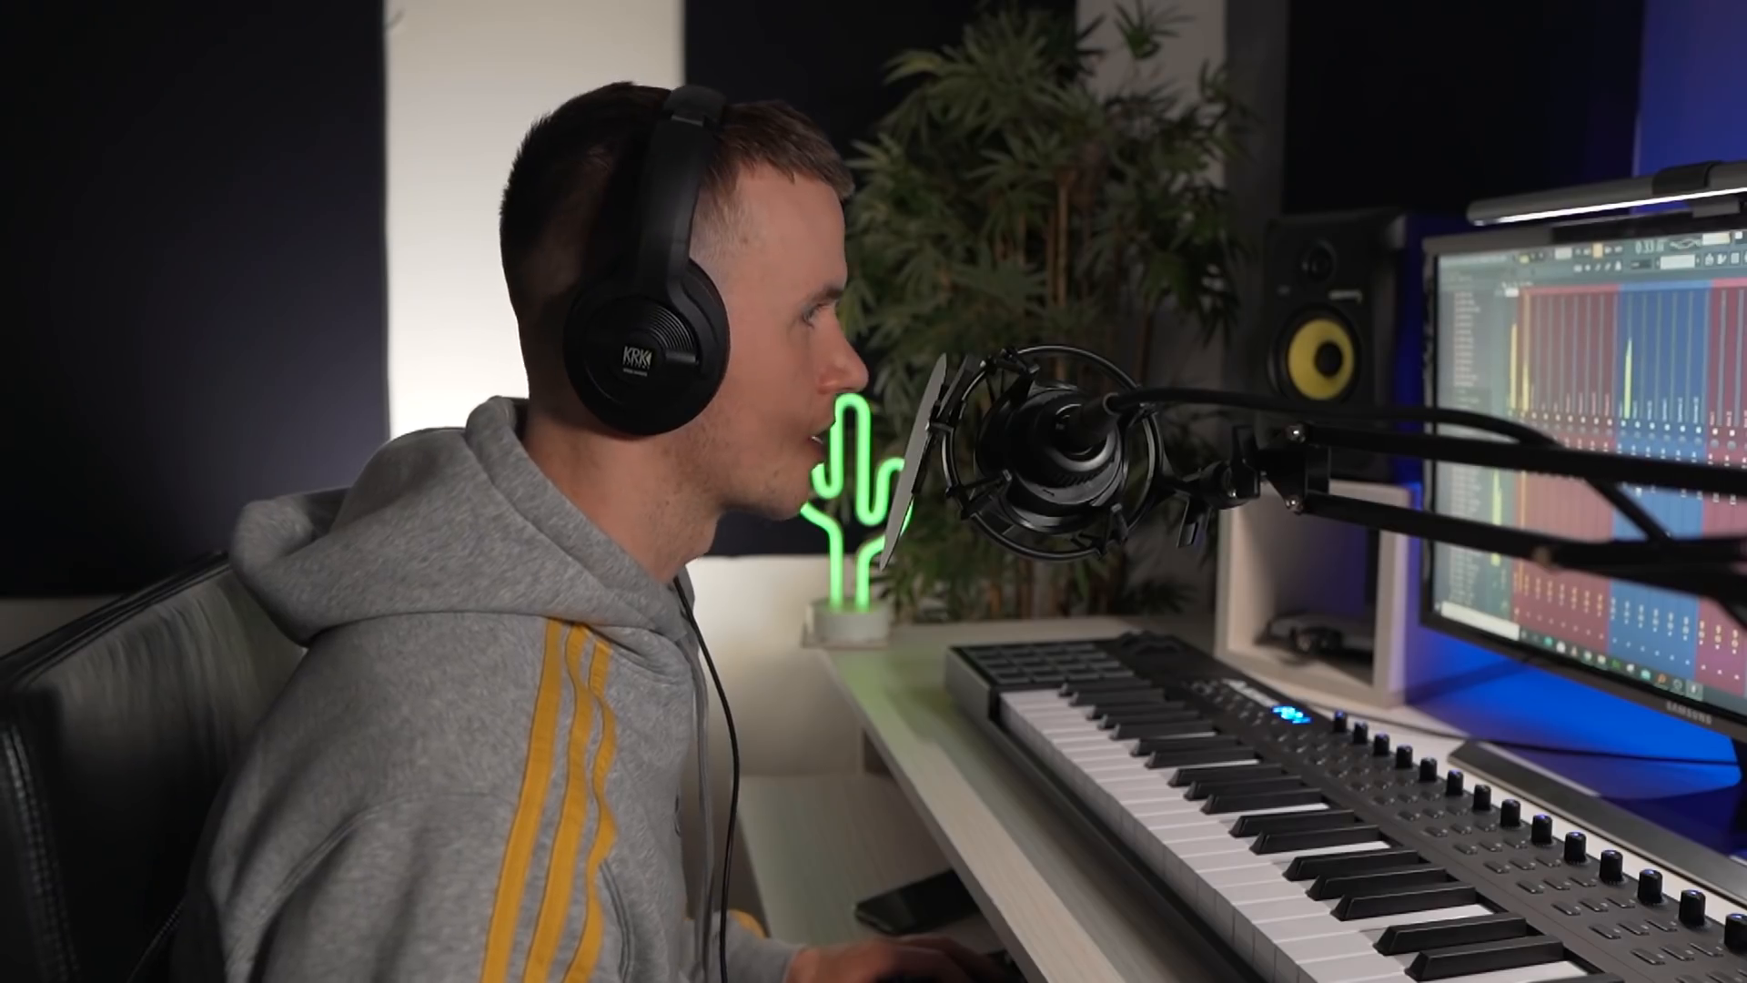
pyautogui.moveTo(339, 546); pyautogui.dragTo(341, 550)
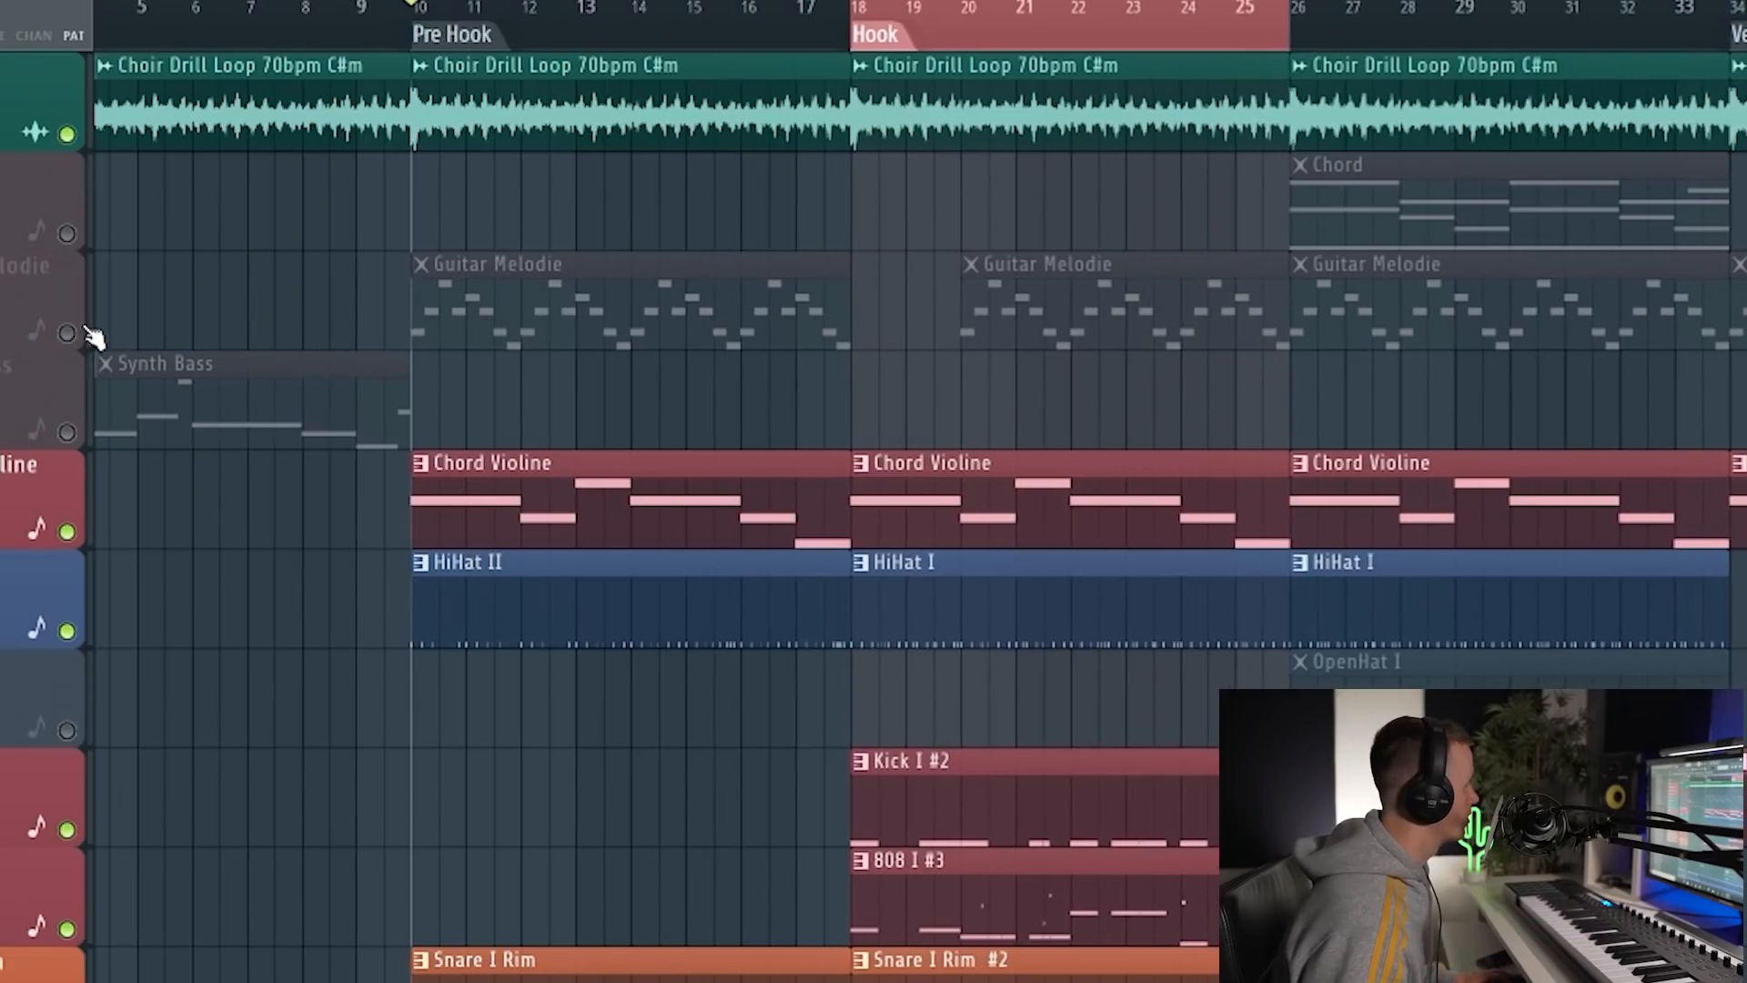
# Unmute the Guitar Melodie track and open its pattern in the piano roll
pyautogui.click(70, 332)
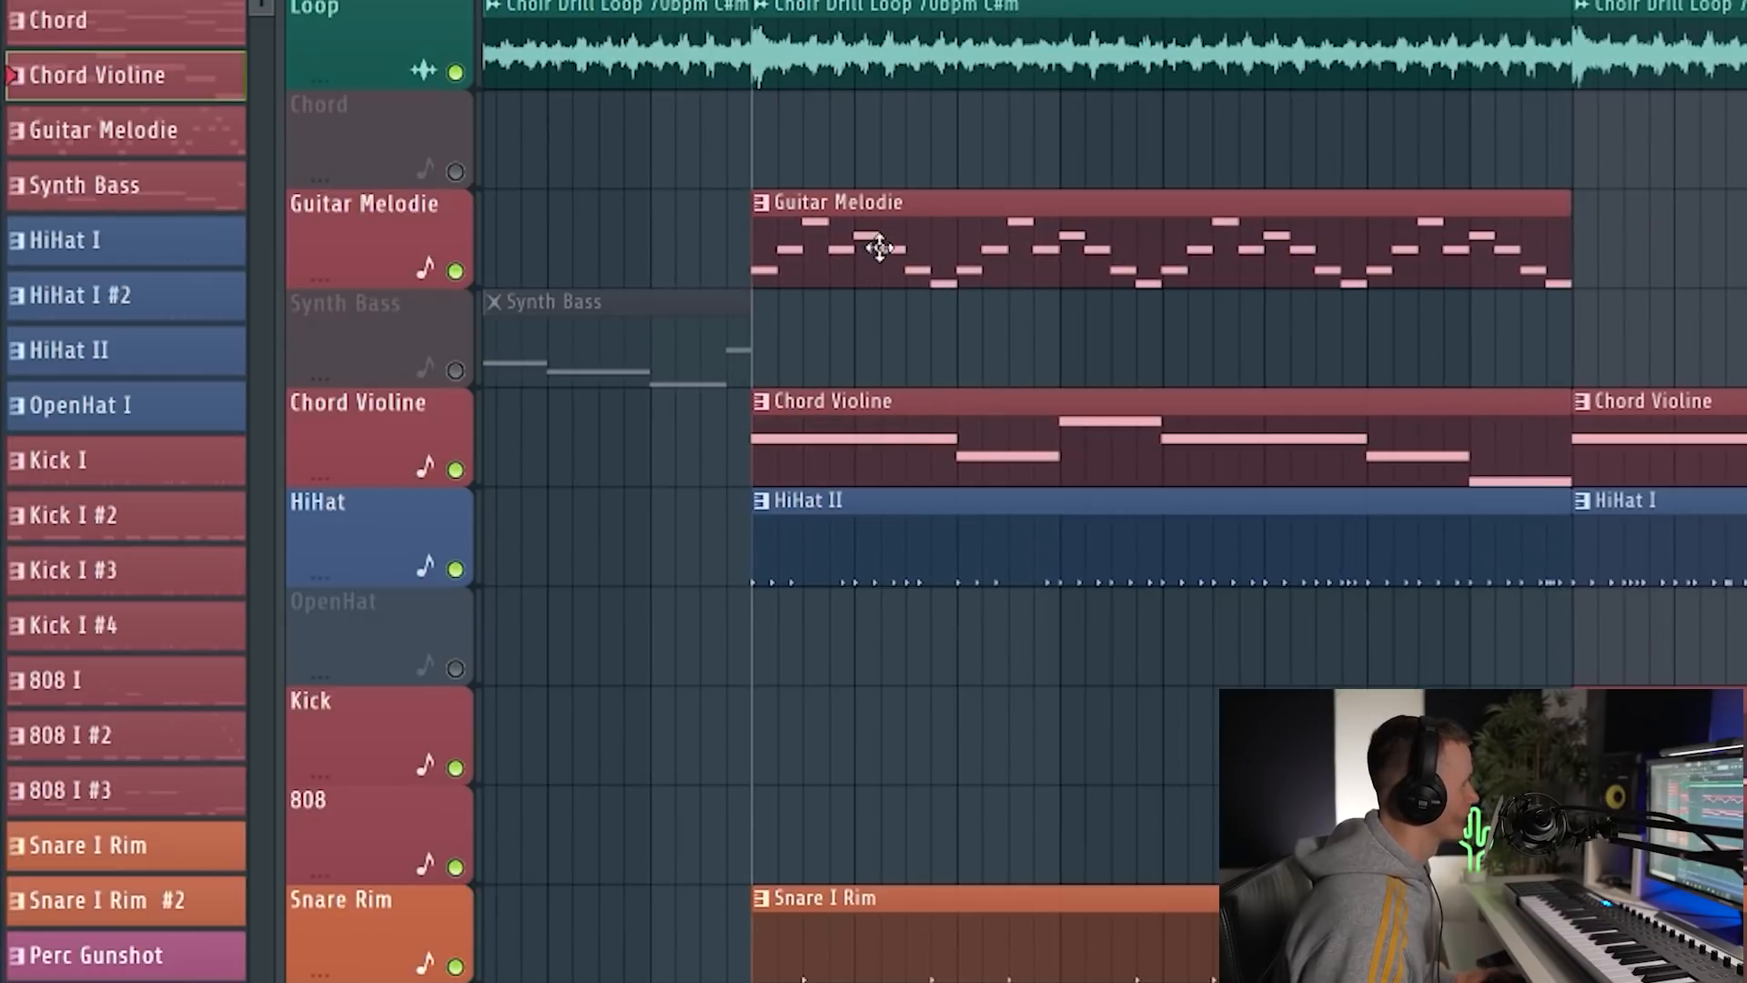
pyautogui.doubleClick(879, 247)
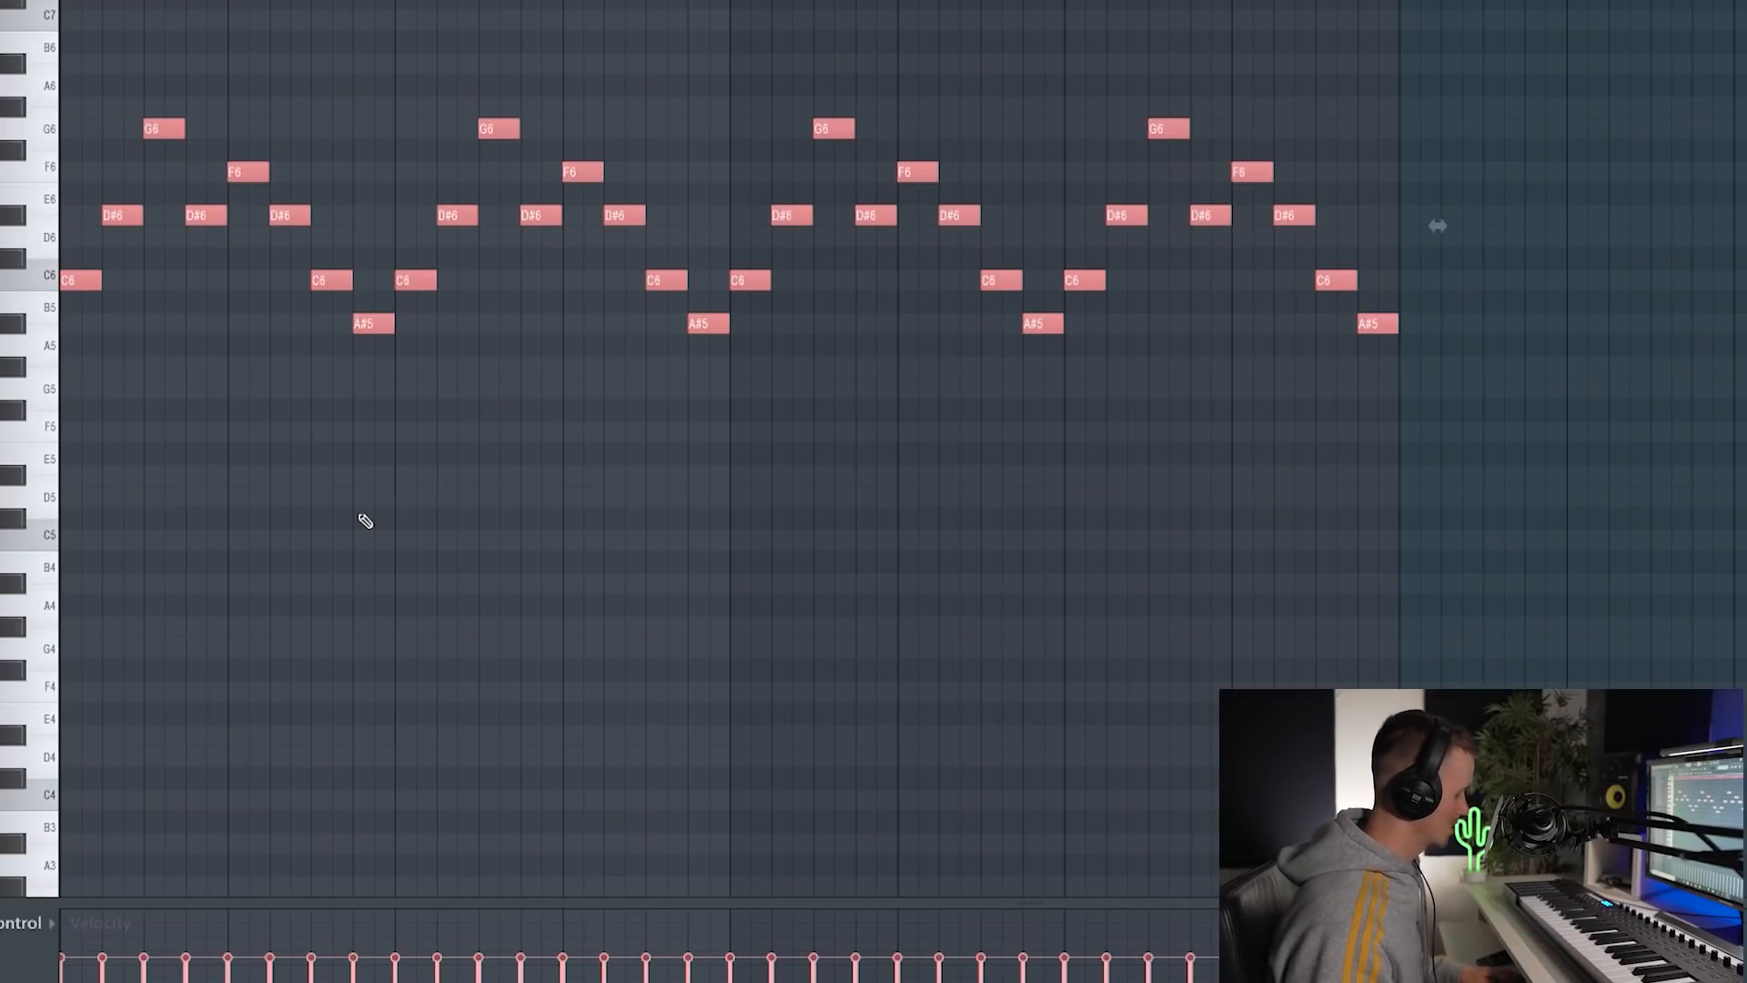
pyautogui.hotkey('alt', 'r')
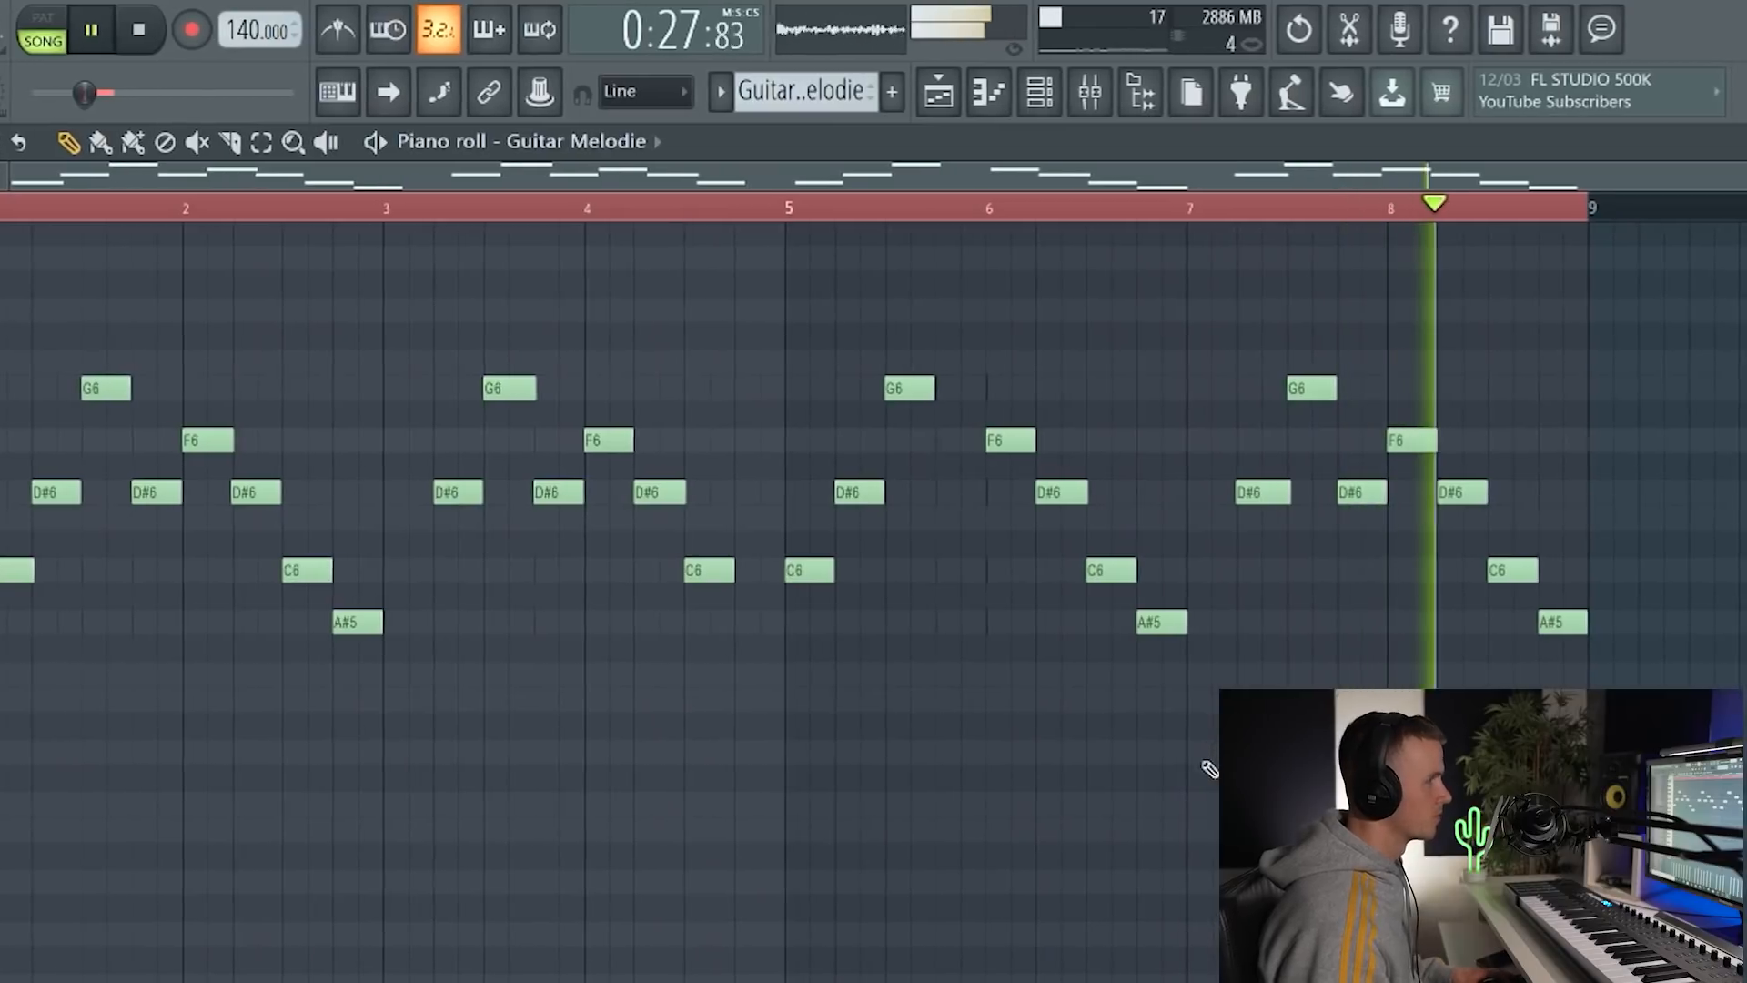
pyautogui.press('space')
pyautogui.click(1109, 89)
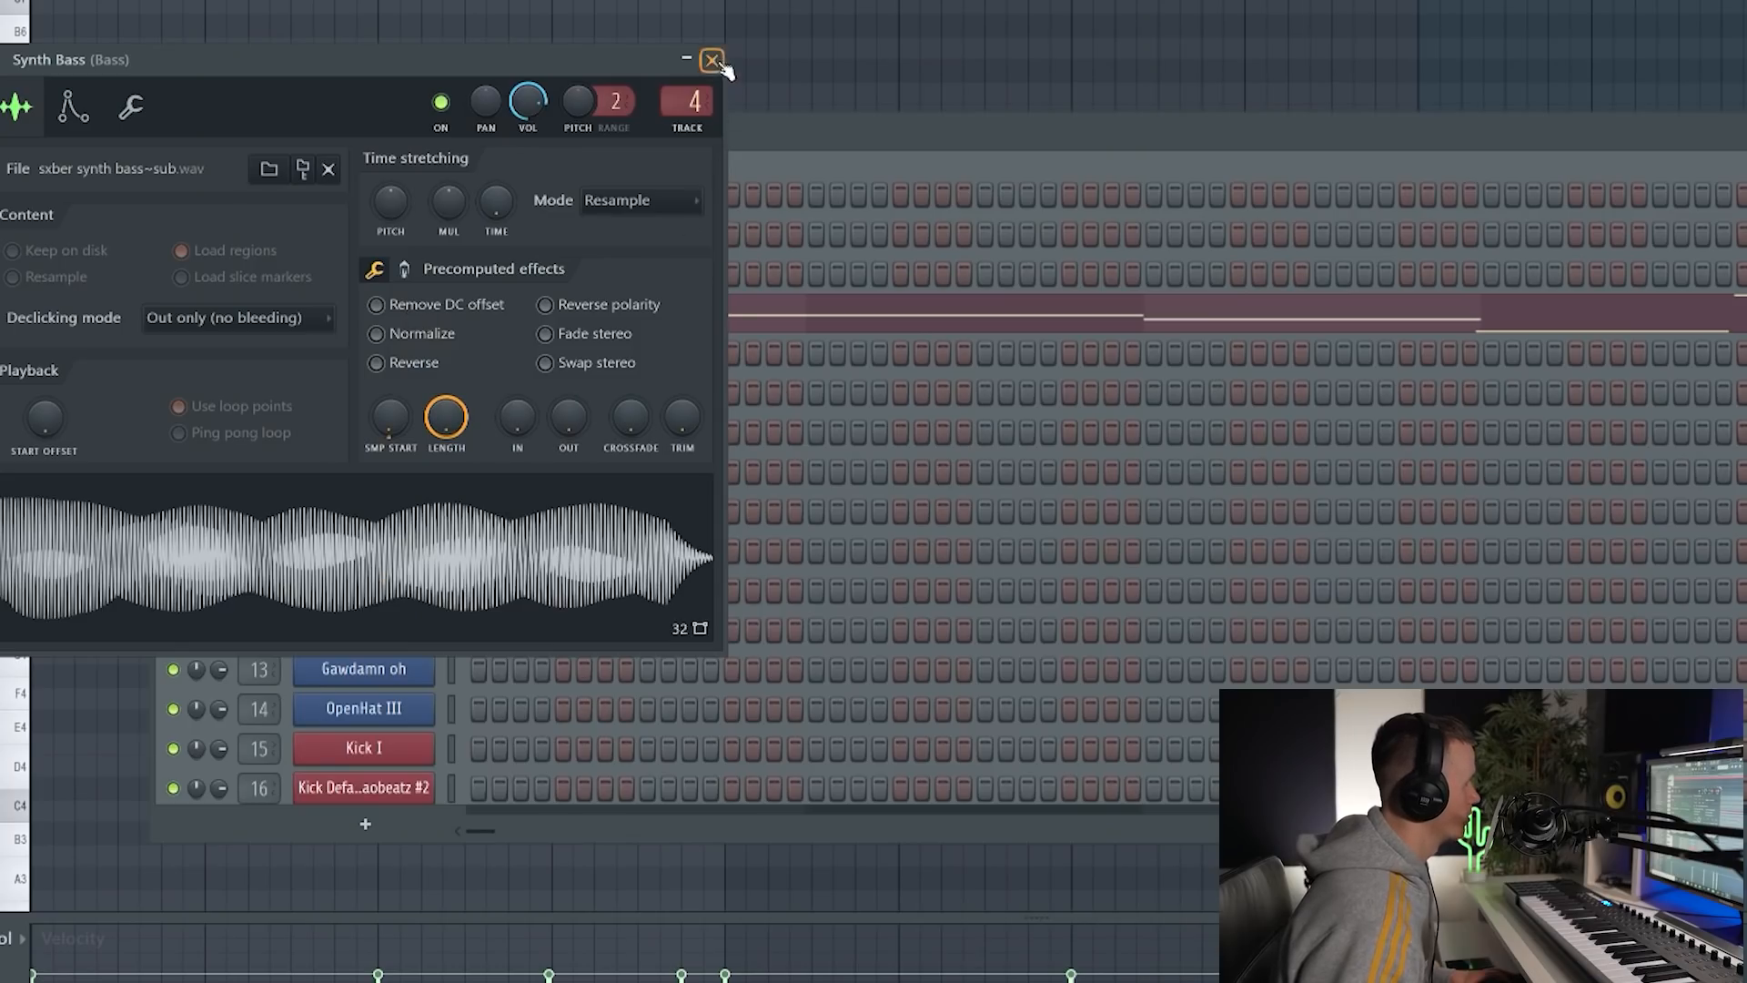
# Close the Synth Bass sampler, then add an Omnisphere channel and search its patches for "crackl"
pyautogui.click(715, 61)
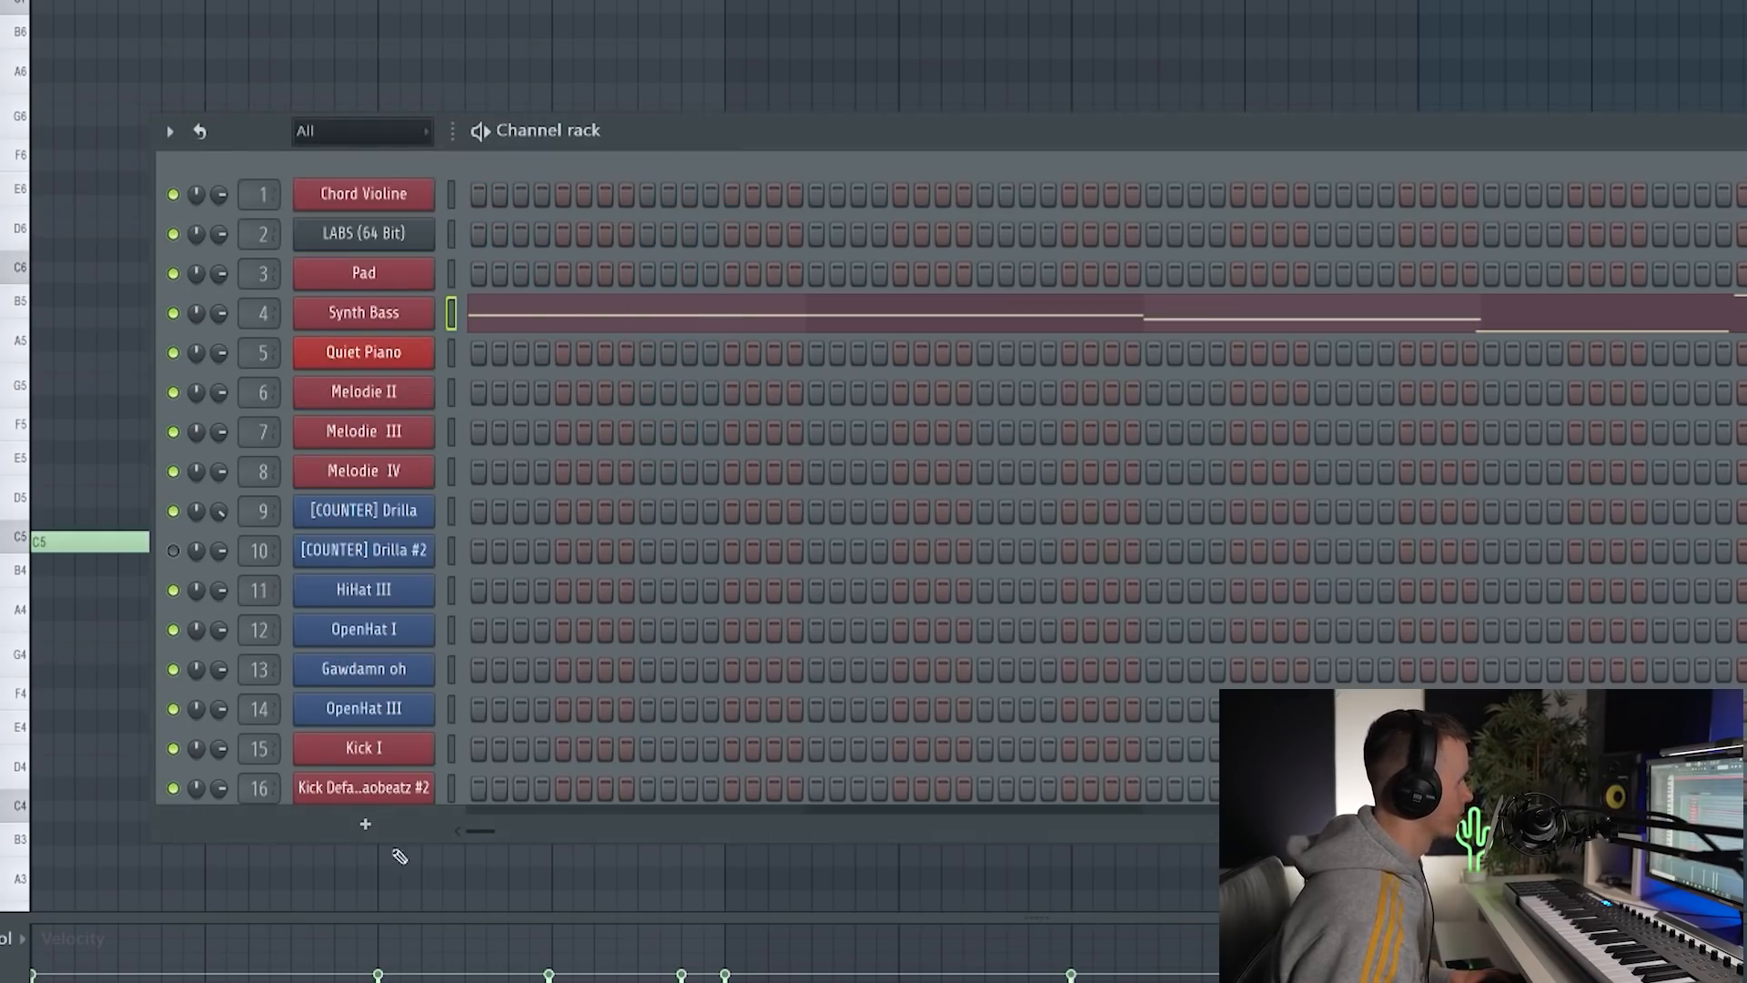
pyautogui.click(365, 823)
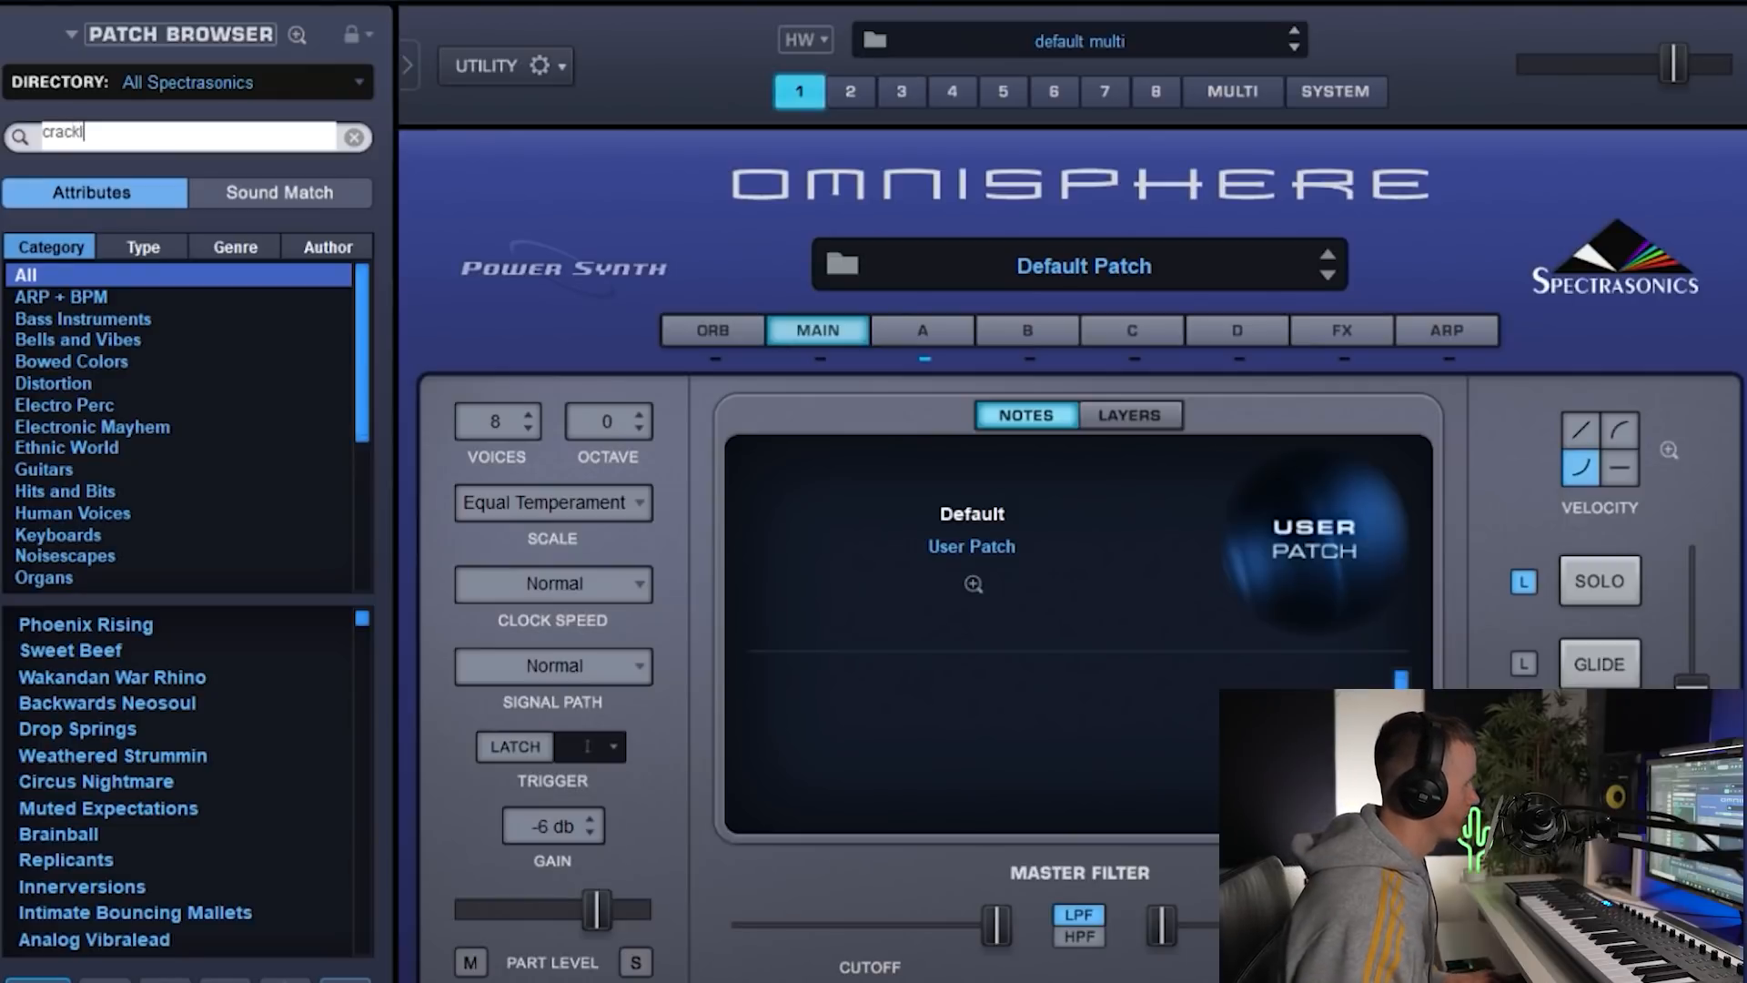
pyautogui.press('Return')
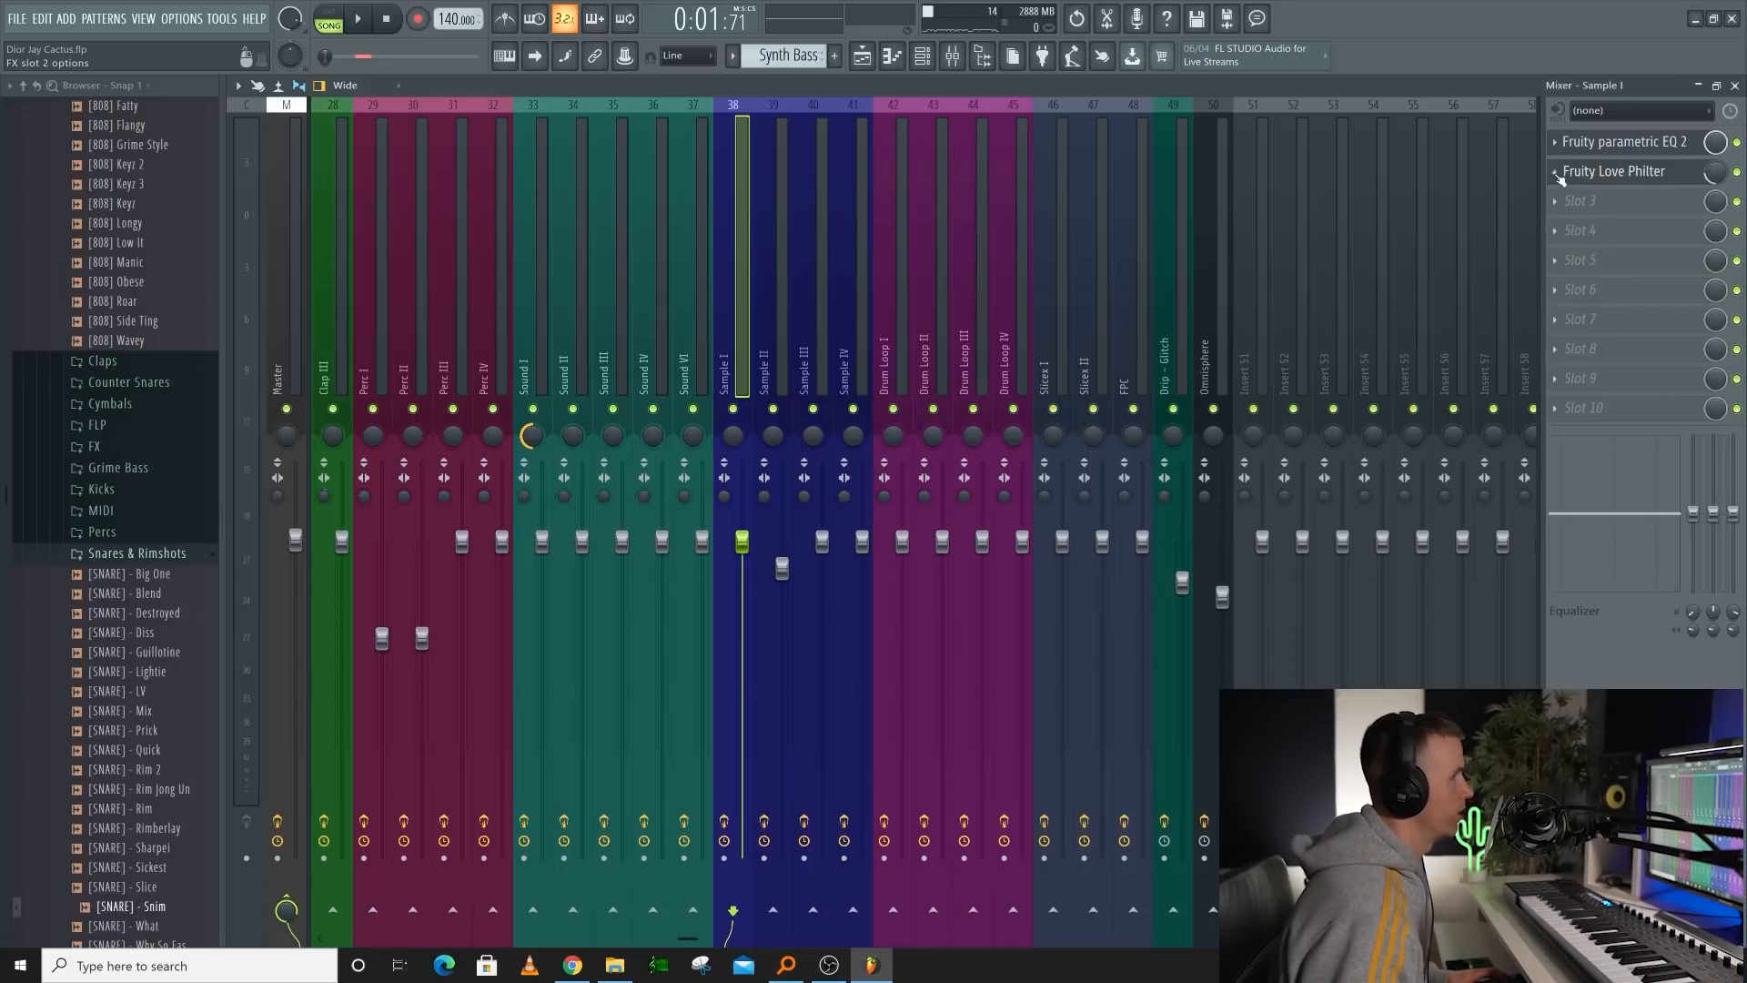
# Copy the Fruity Love Philter preset from the Sample I mixer track into slot 1 of the Master track
pyautogui.click(1555, 173)
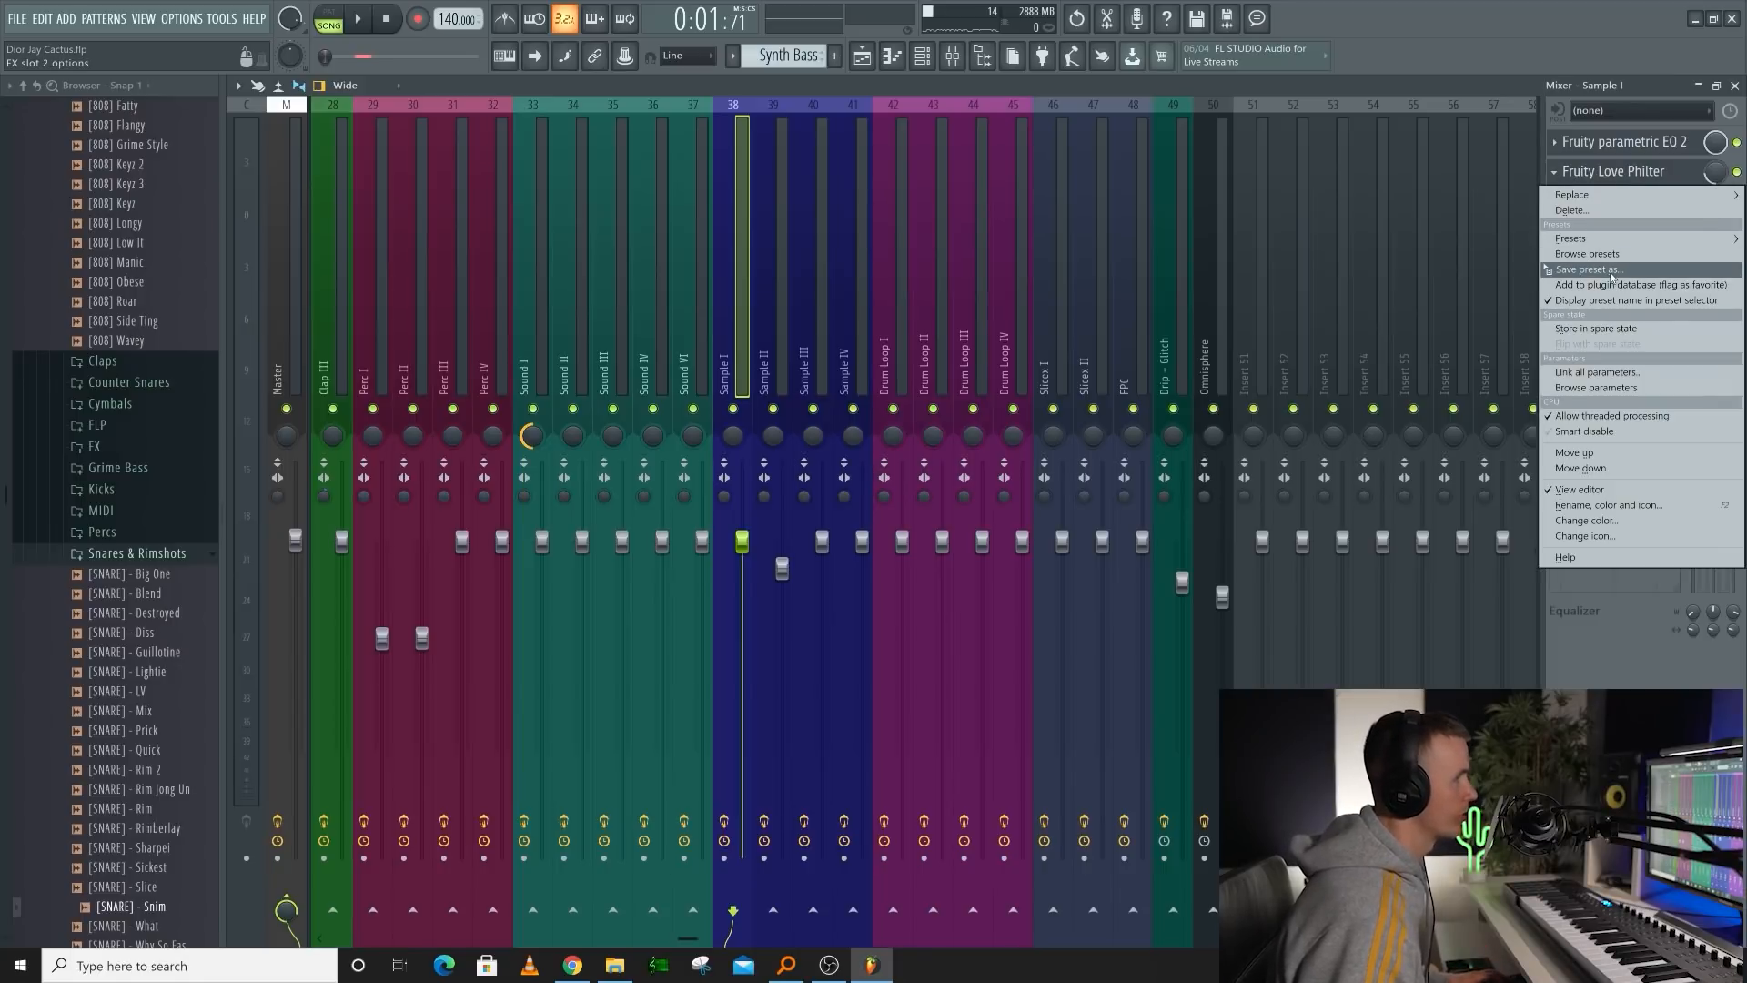
pyautogui.moveTo(1612, 274); pyautogui.dragTo(489, 242)
pyautogui.moveTo(290, 263); pyautogui.dragTo(288, 273)
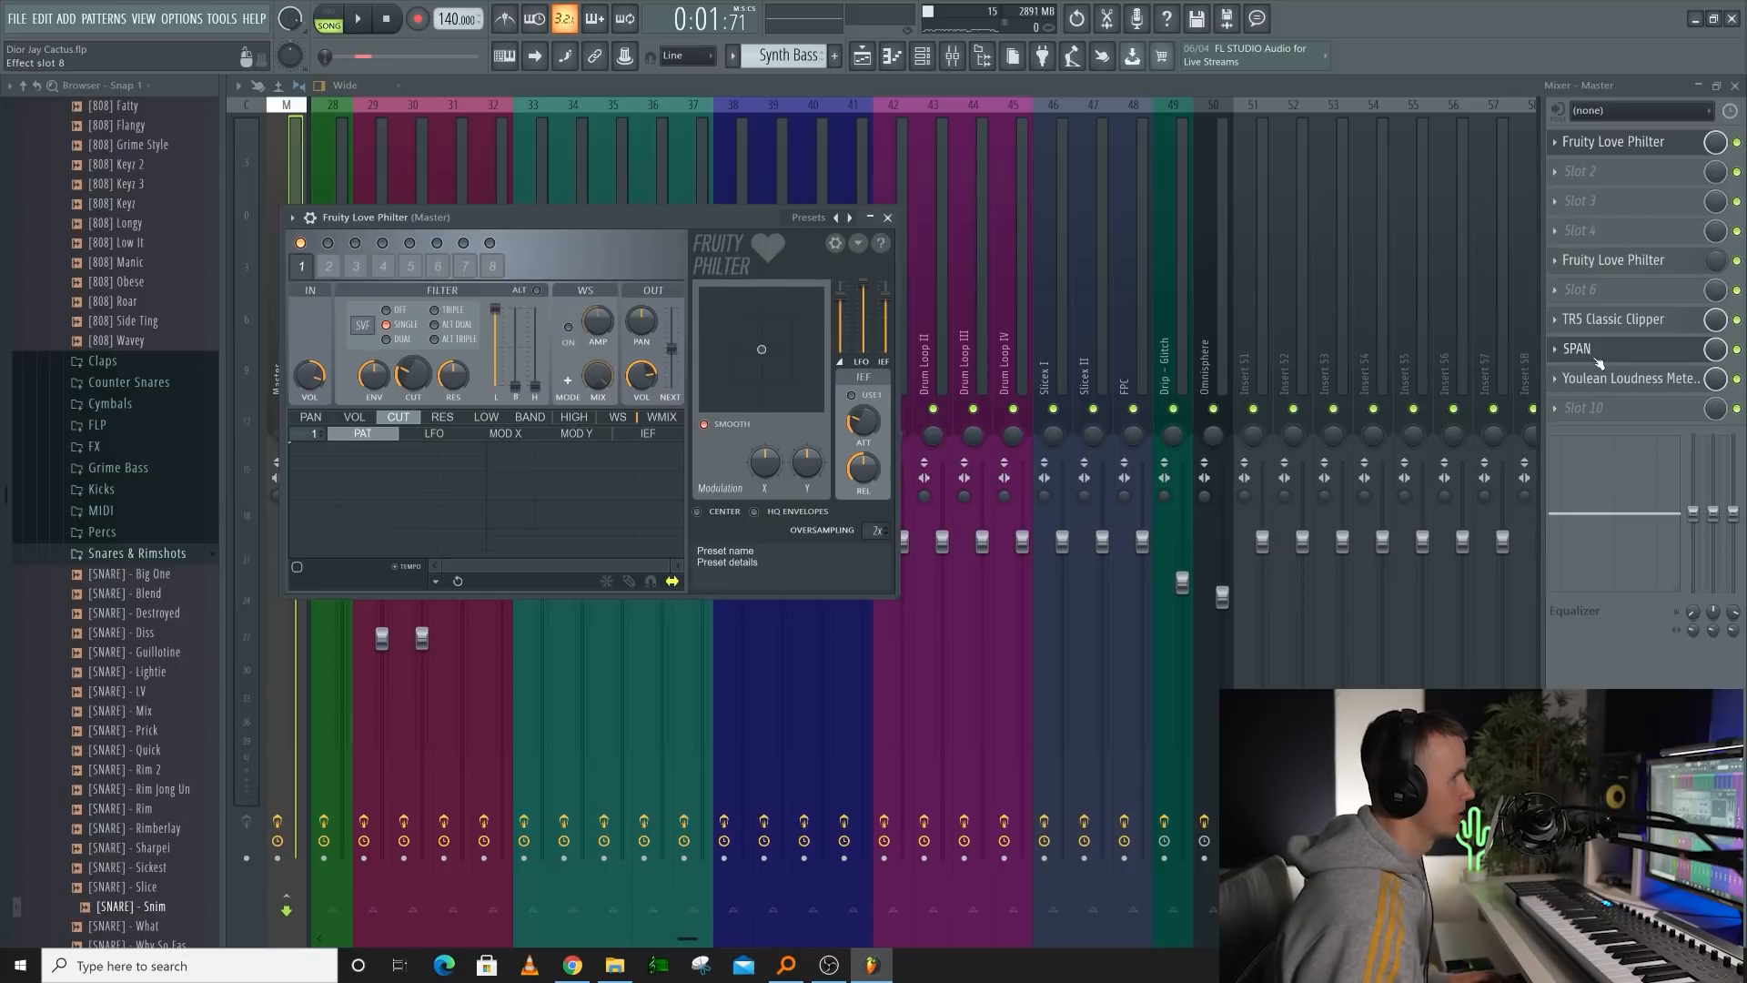
# Create an automation clip for the Mix level of the Master's slot 1 Fruity Love Philter and place it on Track 18
pyautogui.click(1646, 146)
pyautogui.rightClick(1716, 143)
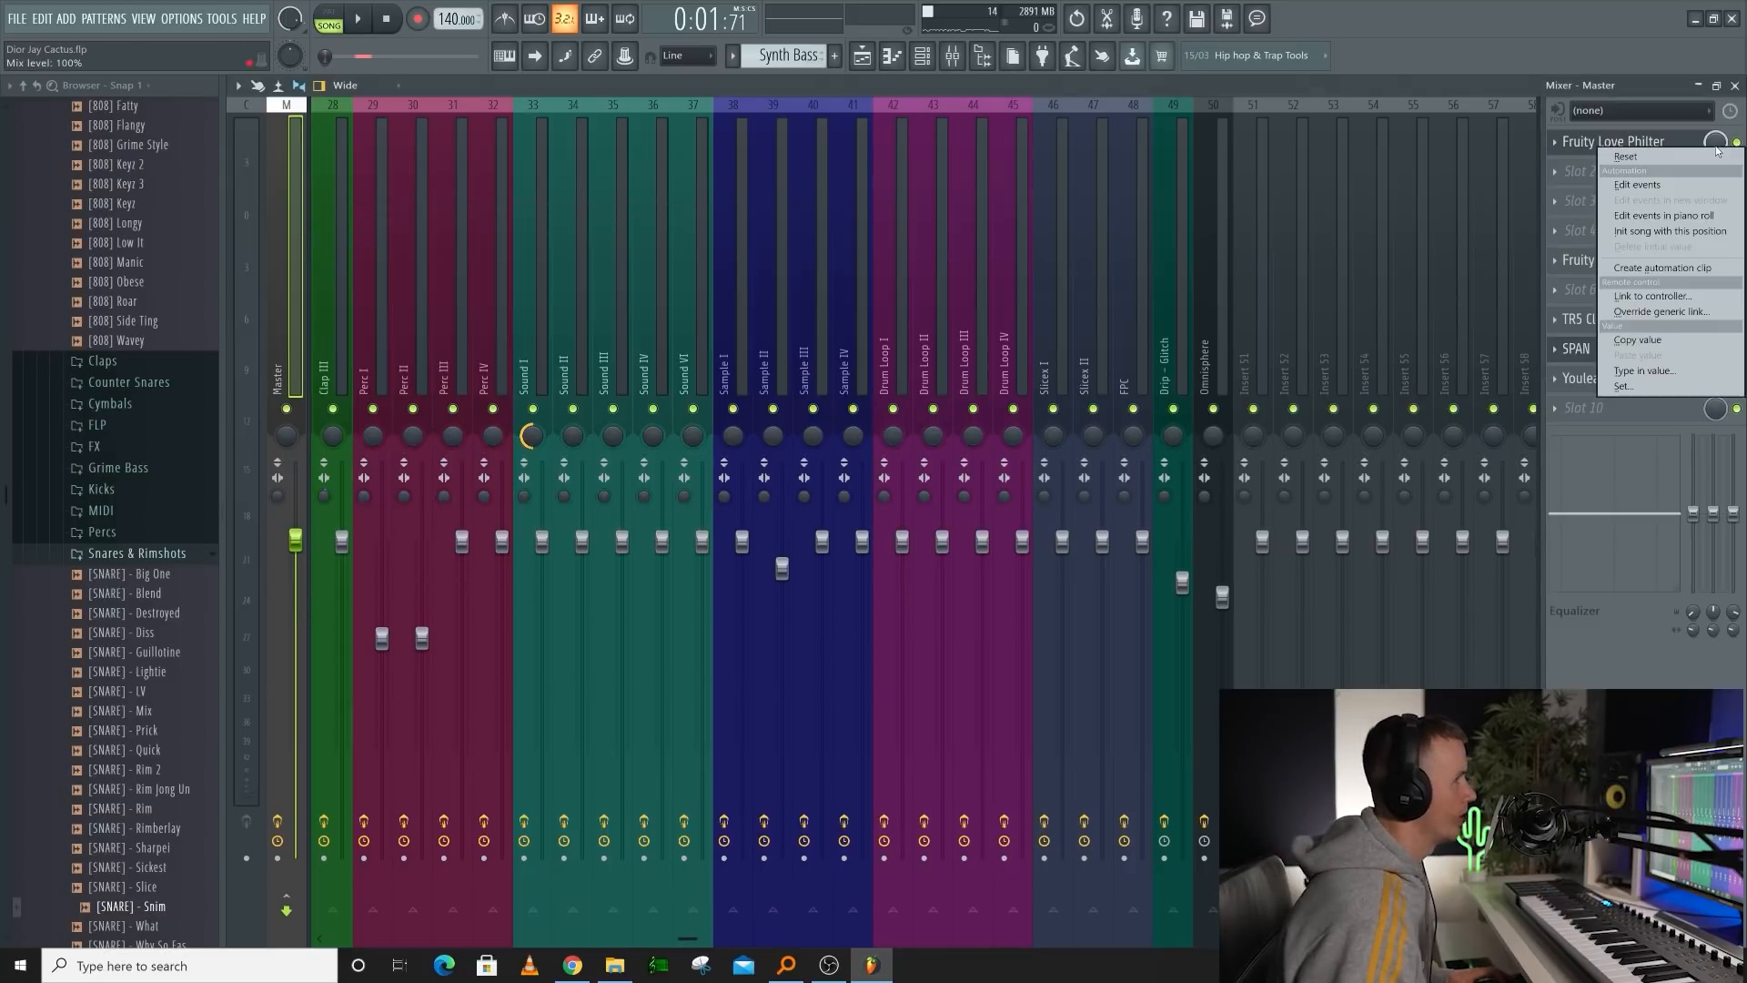
pyautogui.click(1709, 265)
pyautogui.click(860, 57)
pyautogui.scroll(-5, 568, 628)
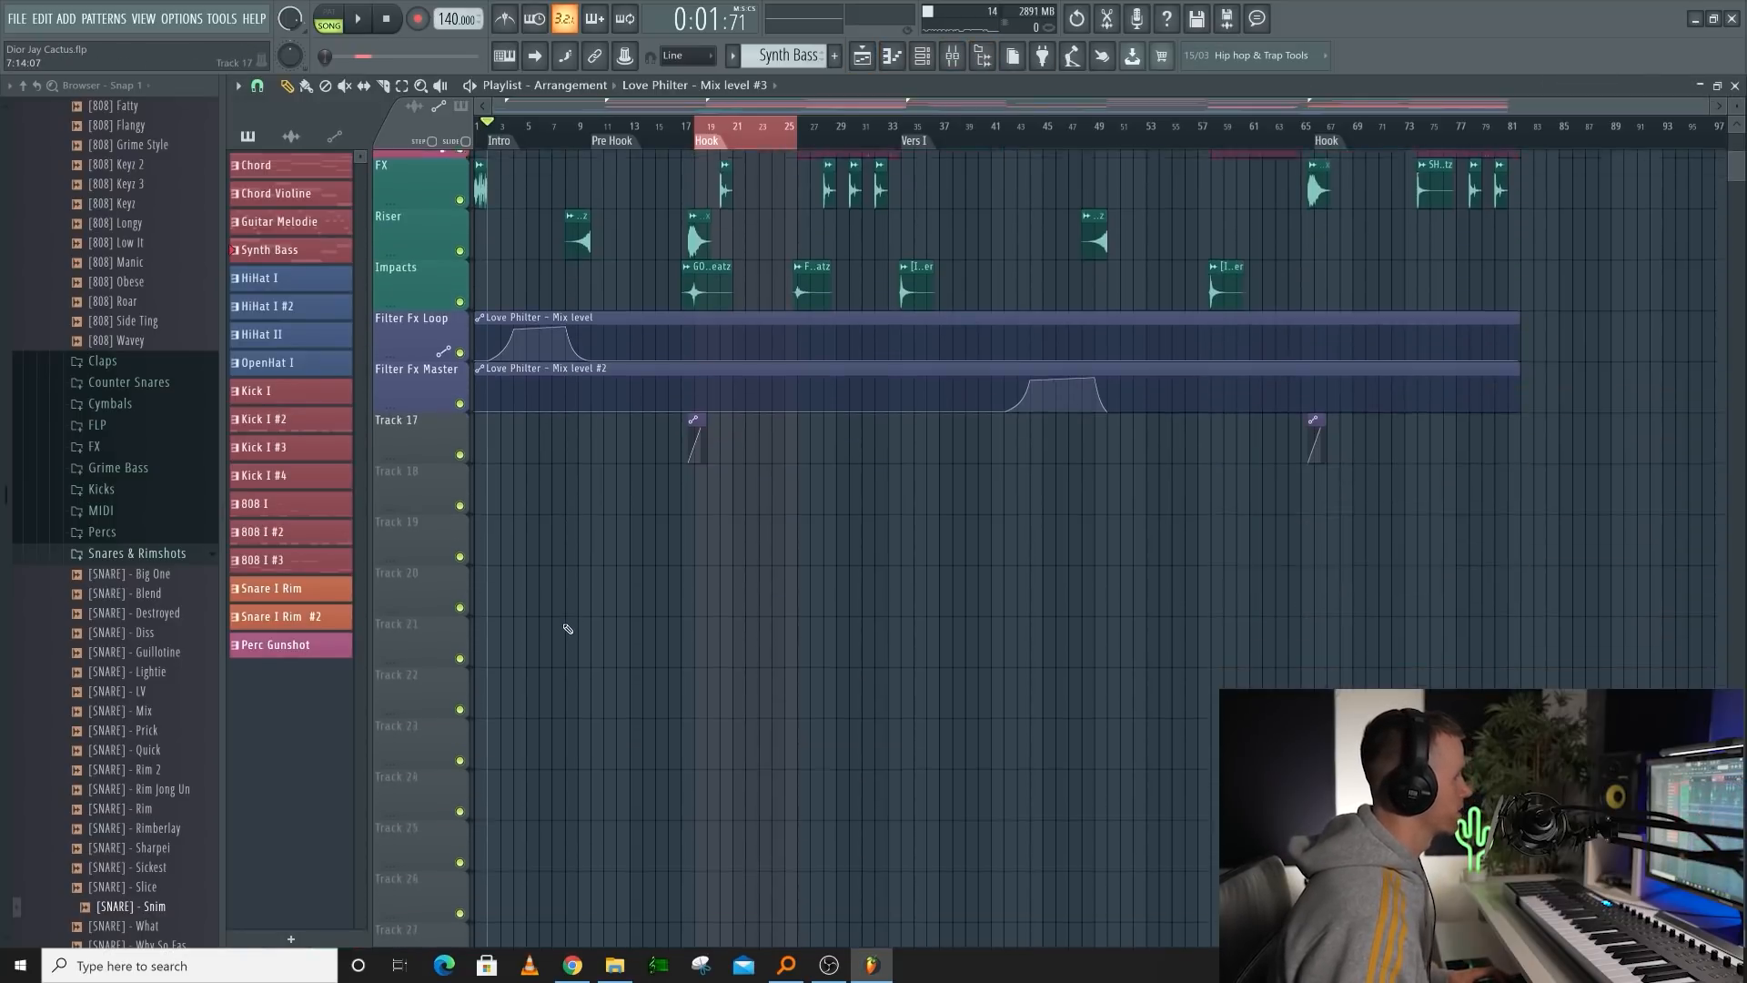
pyautogui.scroll(5, 567, 628)
pyautogui.scroll(-5, 568, 628)
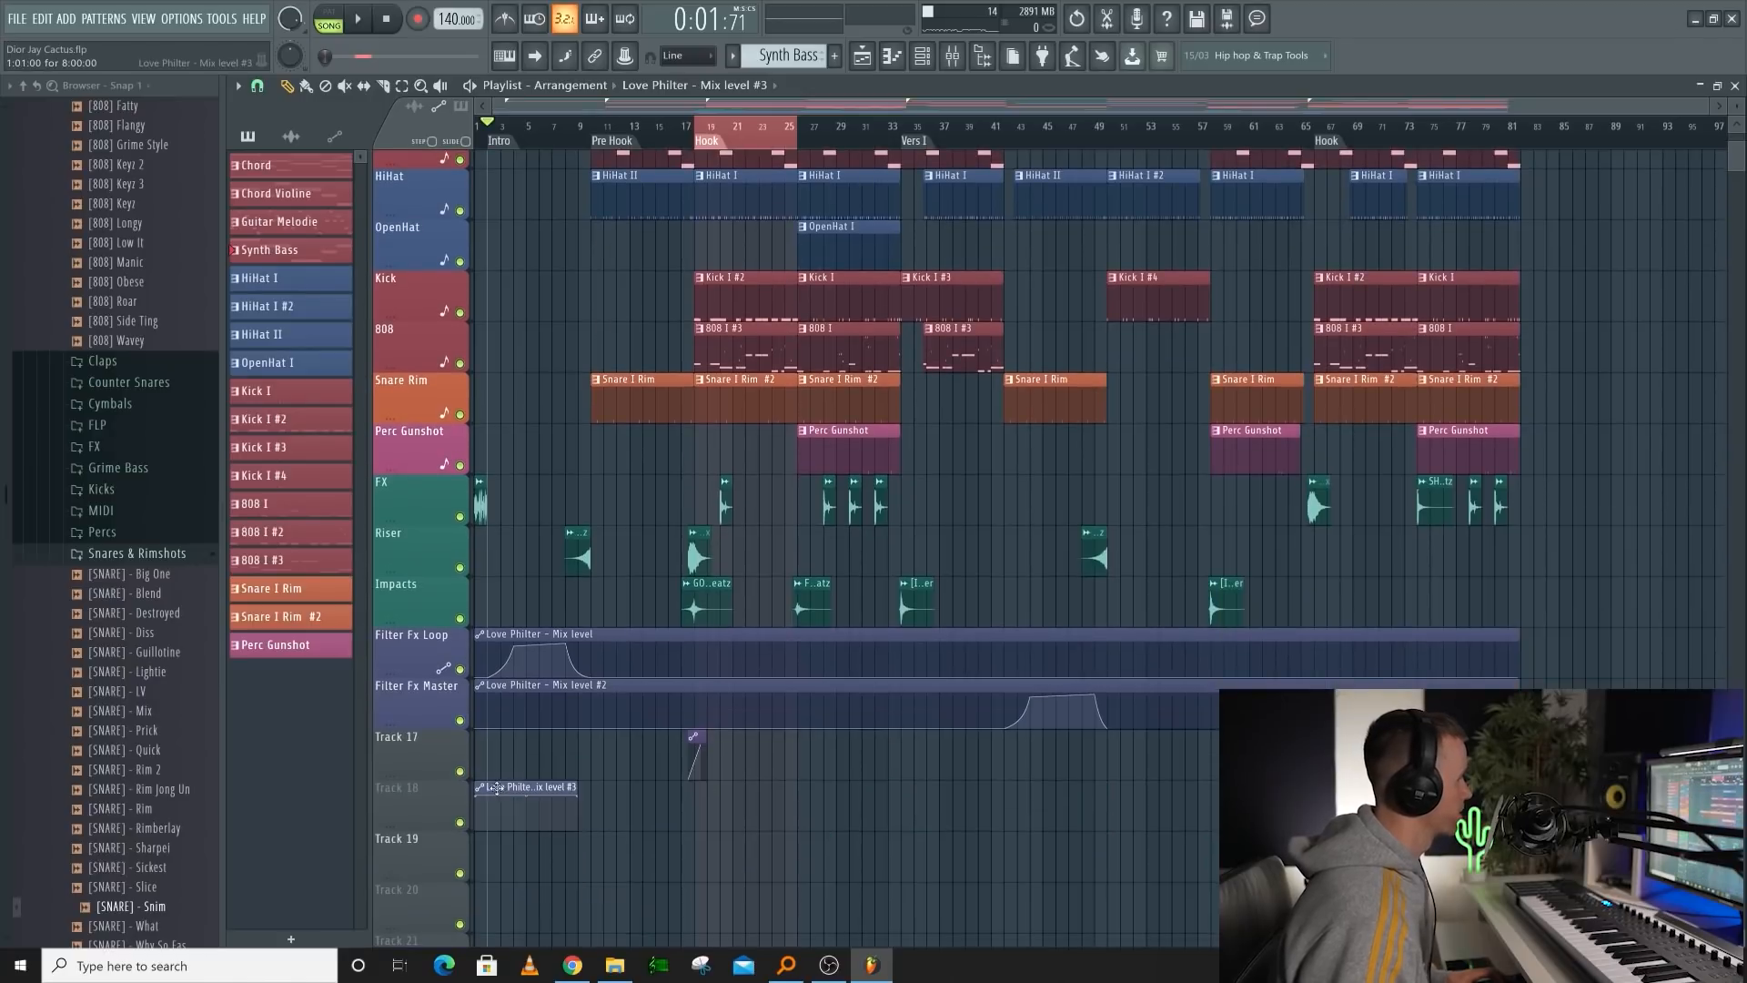
# Copy the state of the Love Philter - Mix level automation clip and paste it into the new Mix level #3 clip
pyautogui.doubleClick(515, 634)
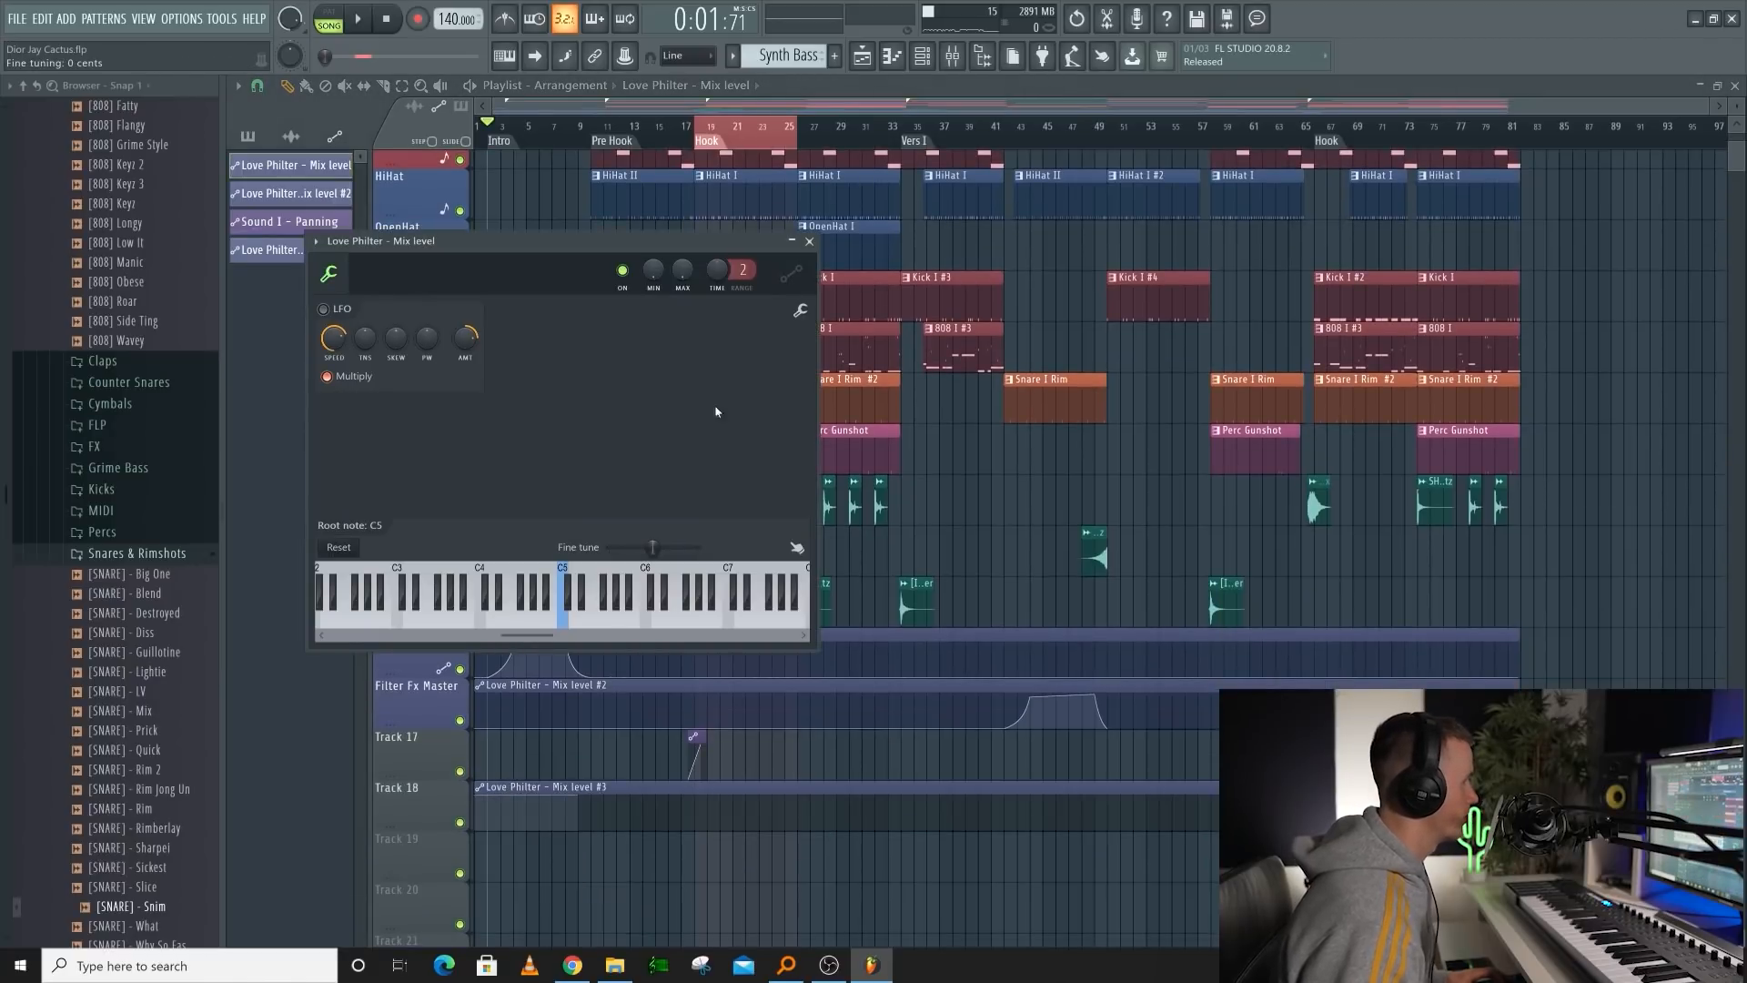
pyautogui.click(799, 310)
pyautogui.click(817, 334)
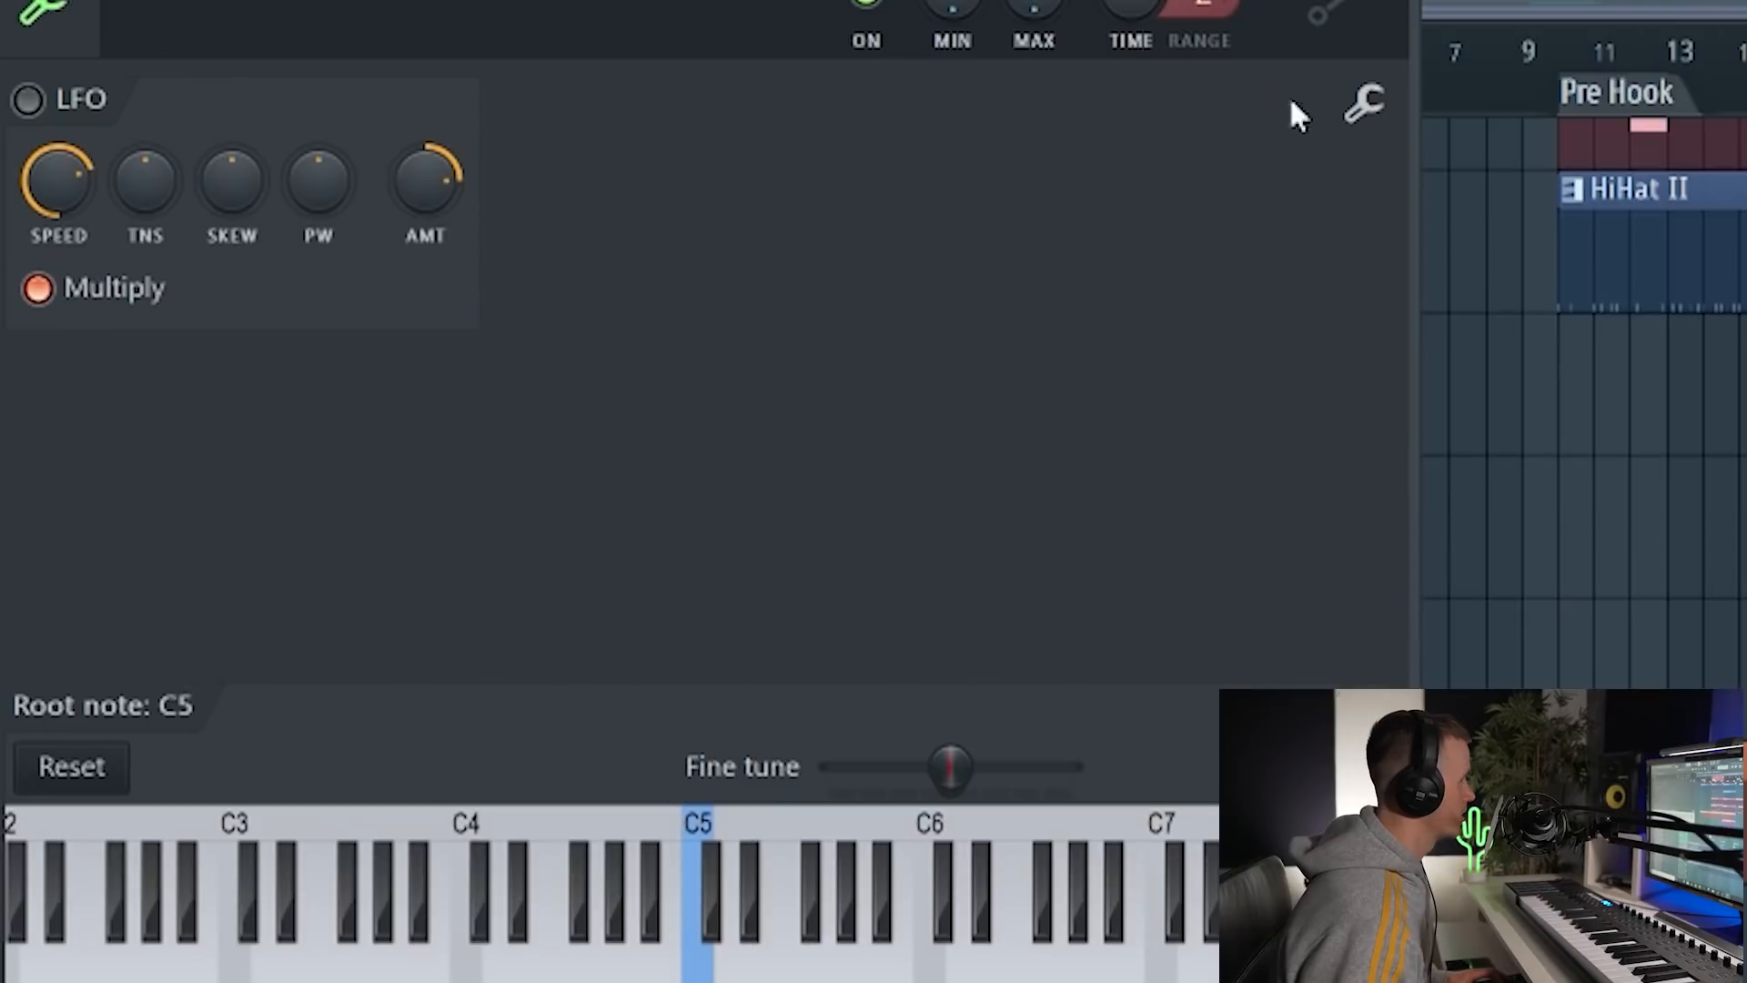
pyautogui.click(1364, 102)
pyautogui.click(1389, 202)
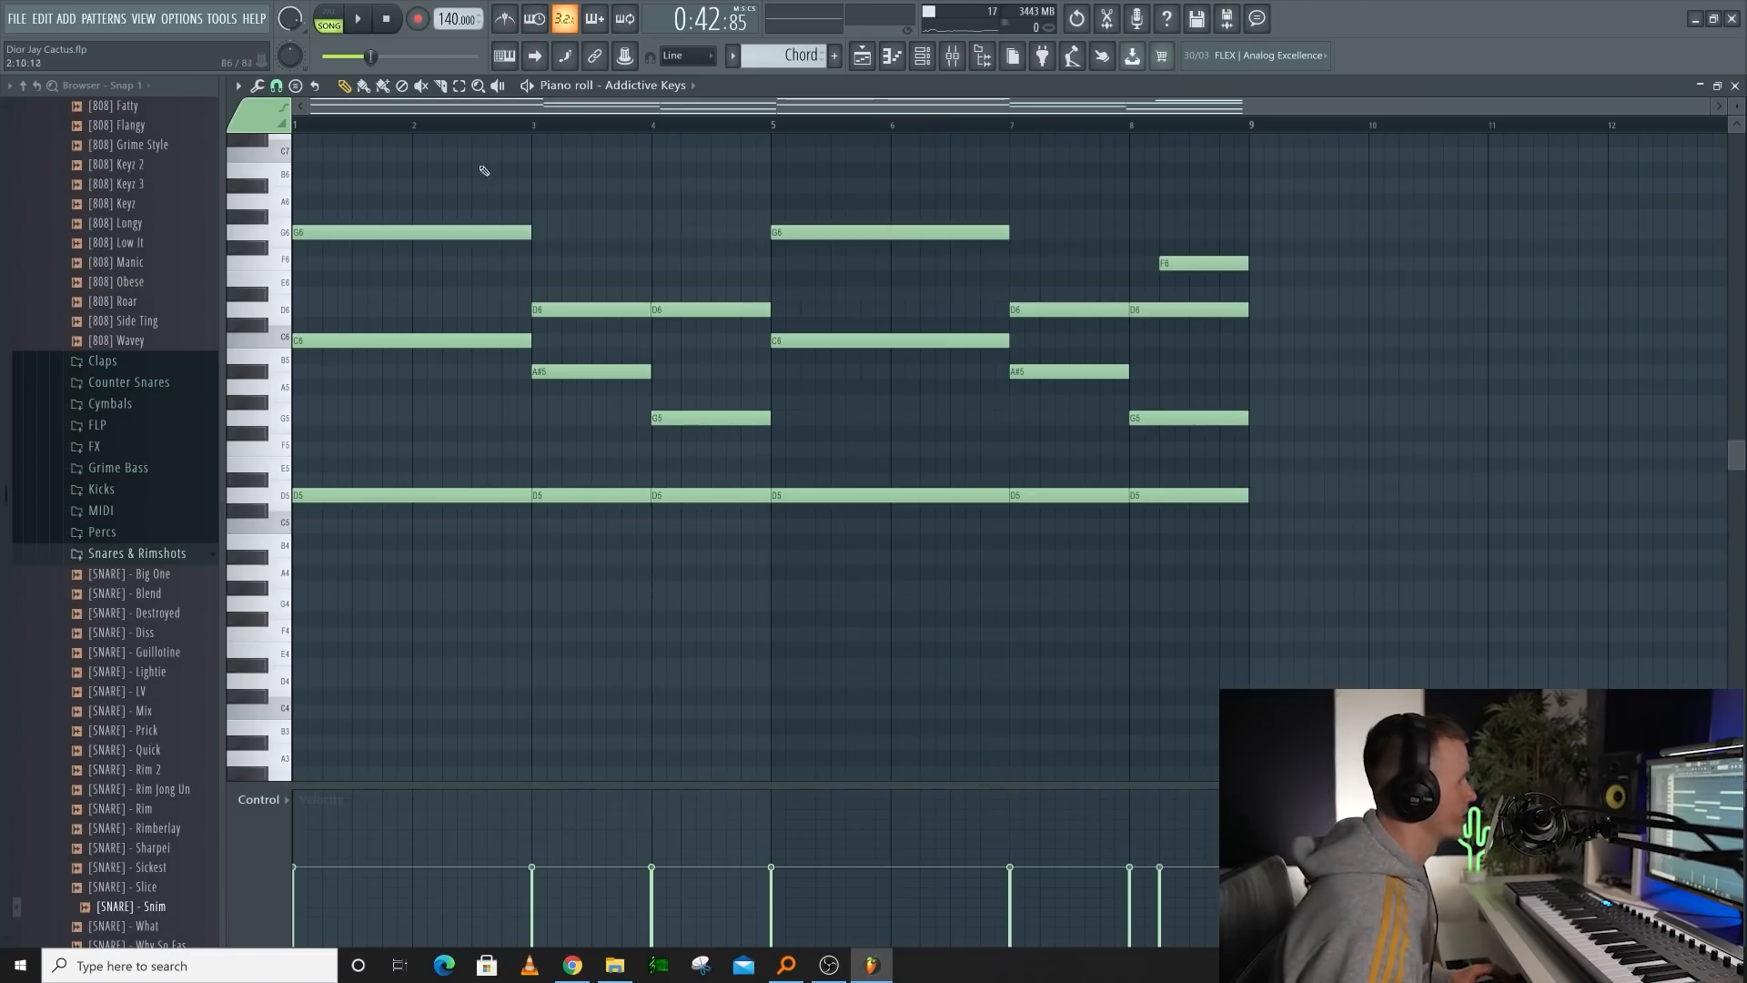
# Trim the Pre Hook Snare I Rim clip to start at about bar 15 and mute the Pre Hook Guitar Melodie and Chord Violine clips
pyautogui.press('space')
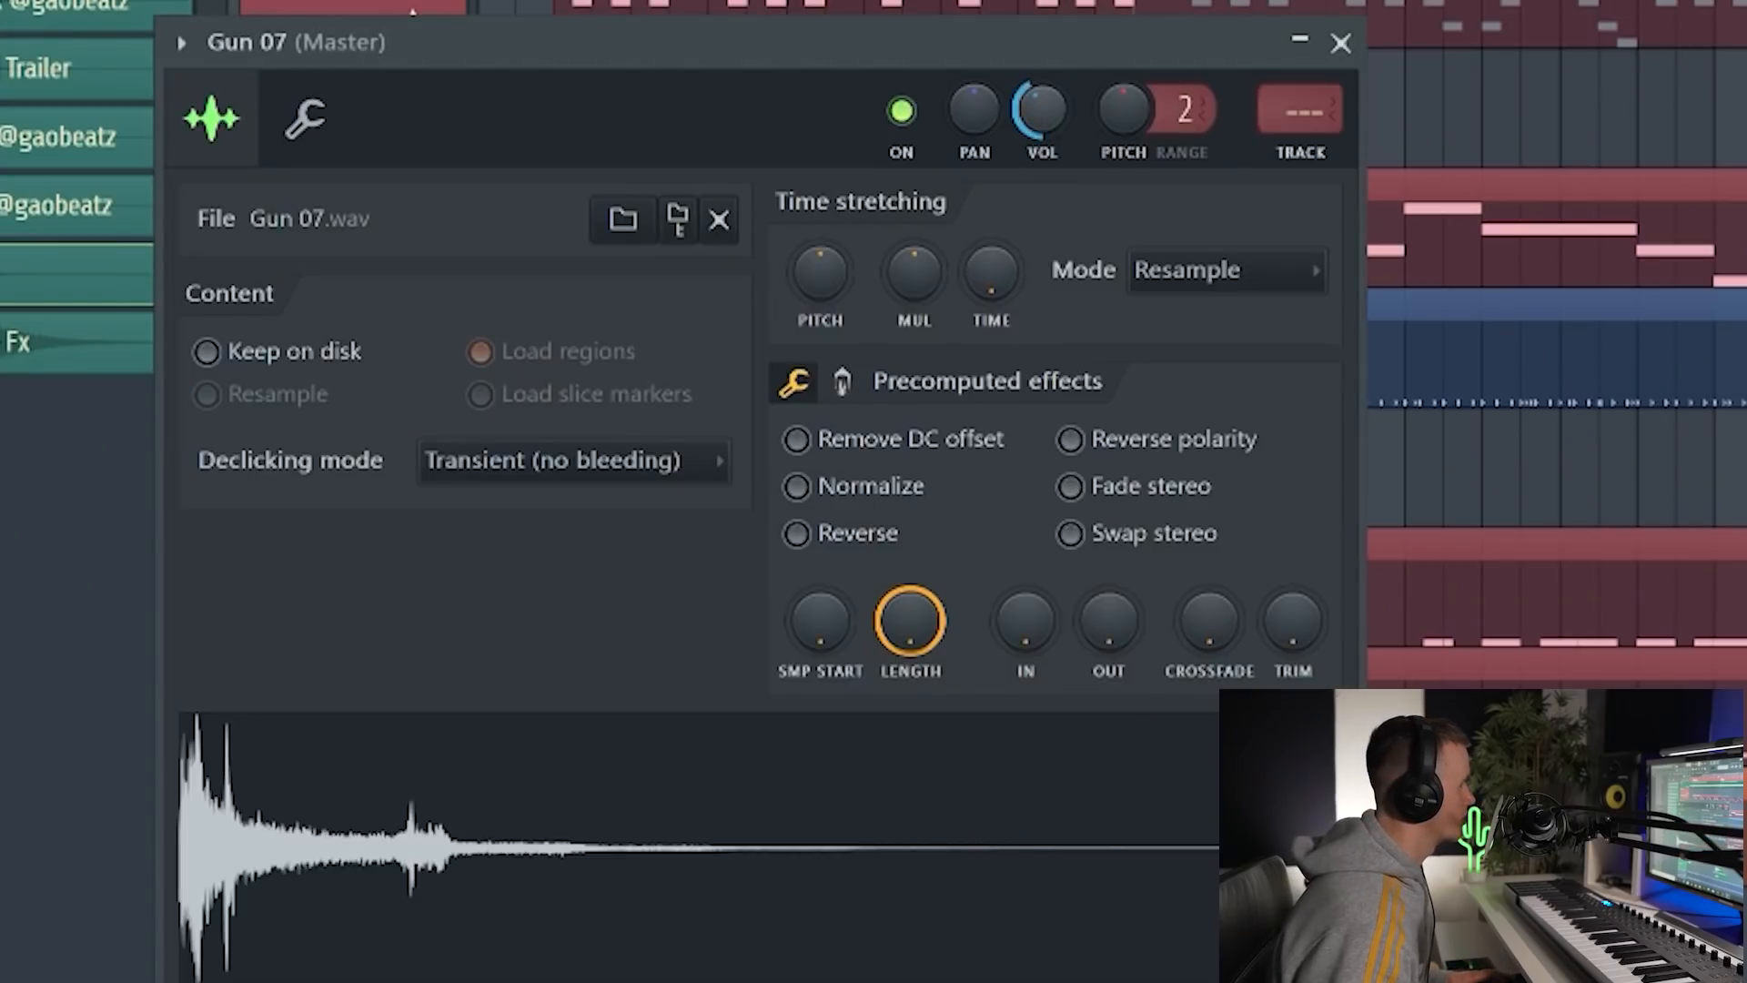
pyautogui.click(1300, 40)
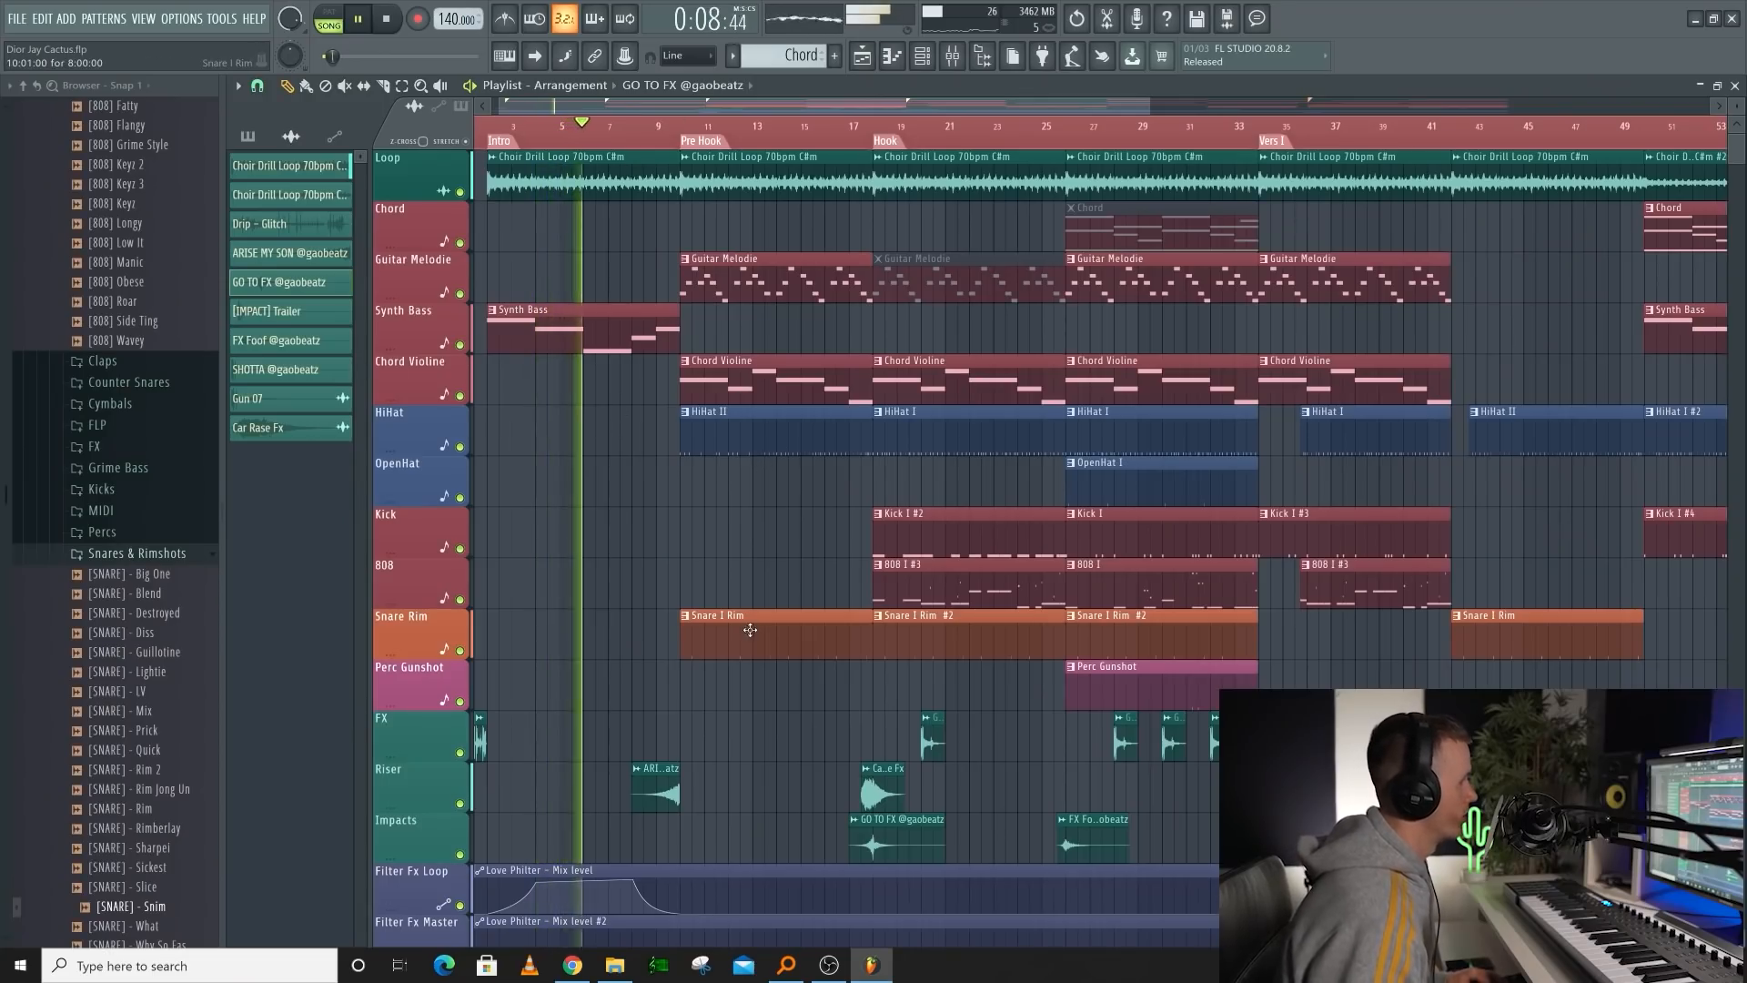
pyautogui.moveTo(683, 632); pyautogui.dragTo(781, 634)
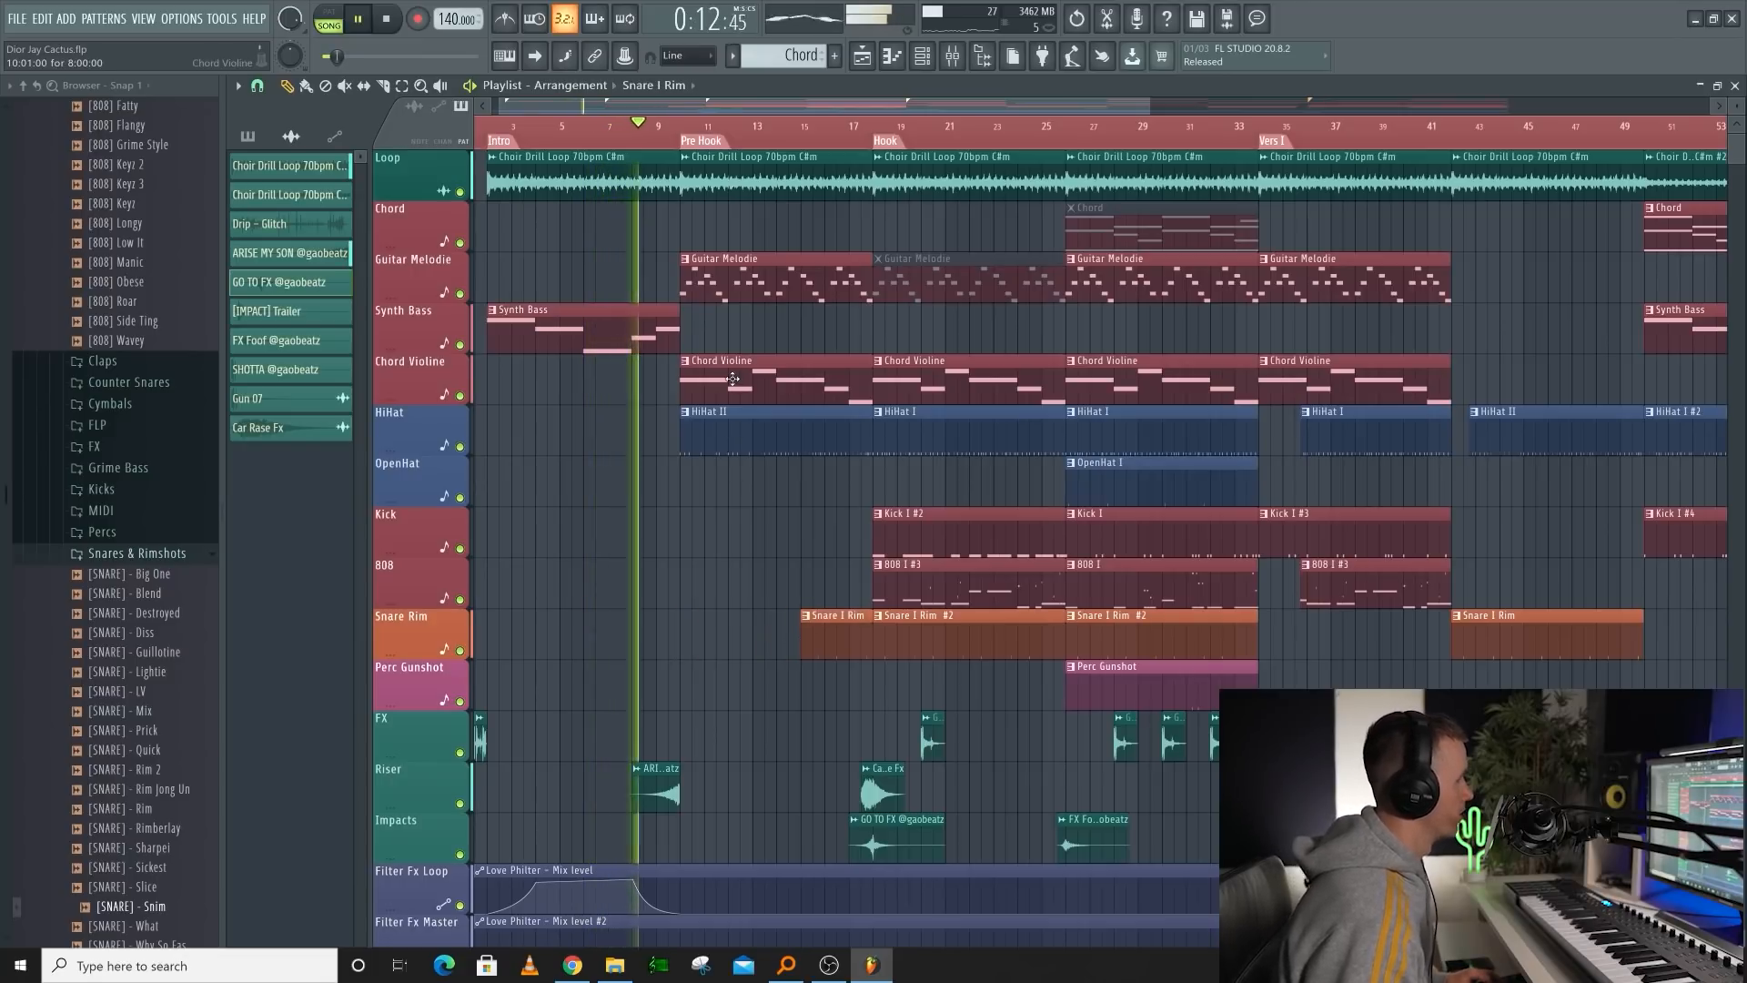
pyautogui.click(744, 278)
pyautogui.click(752, 385)
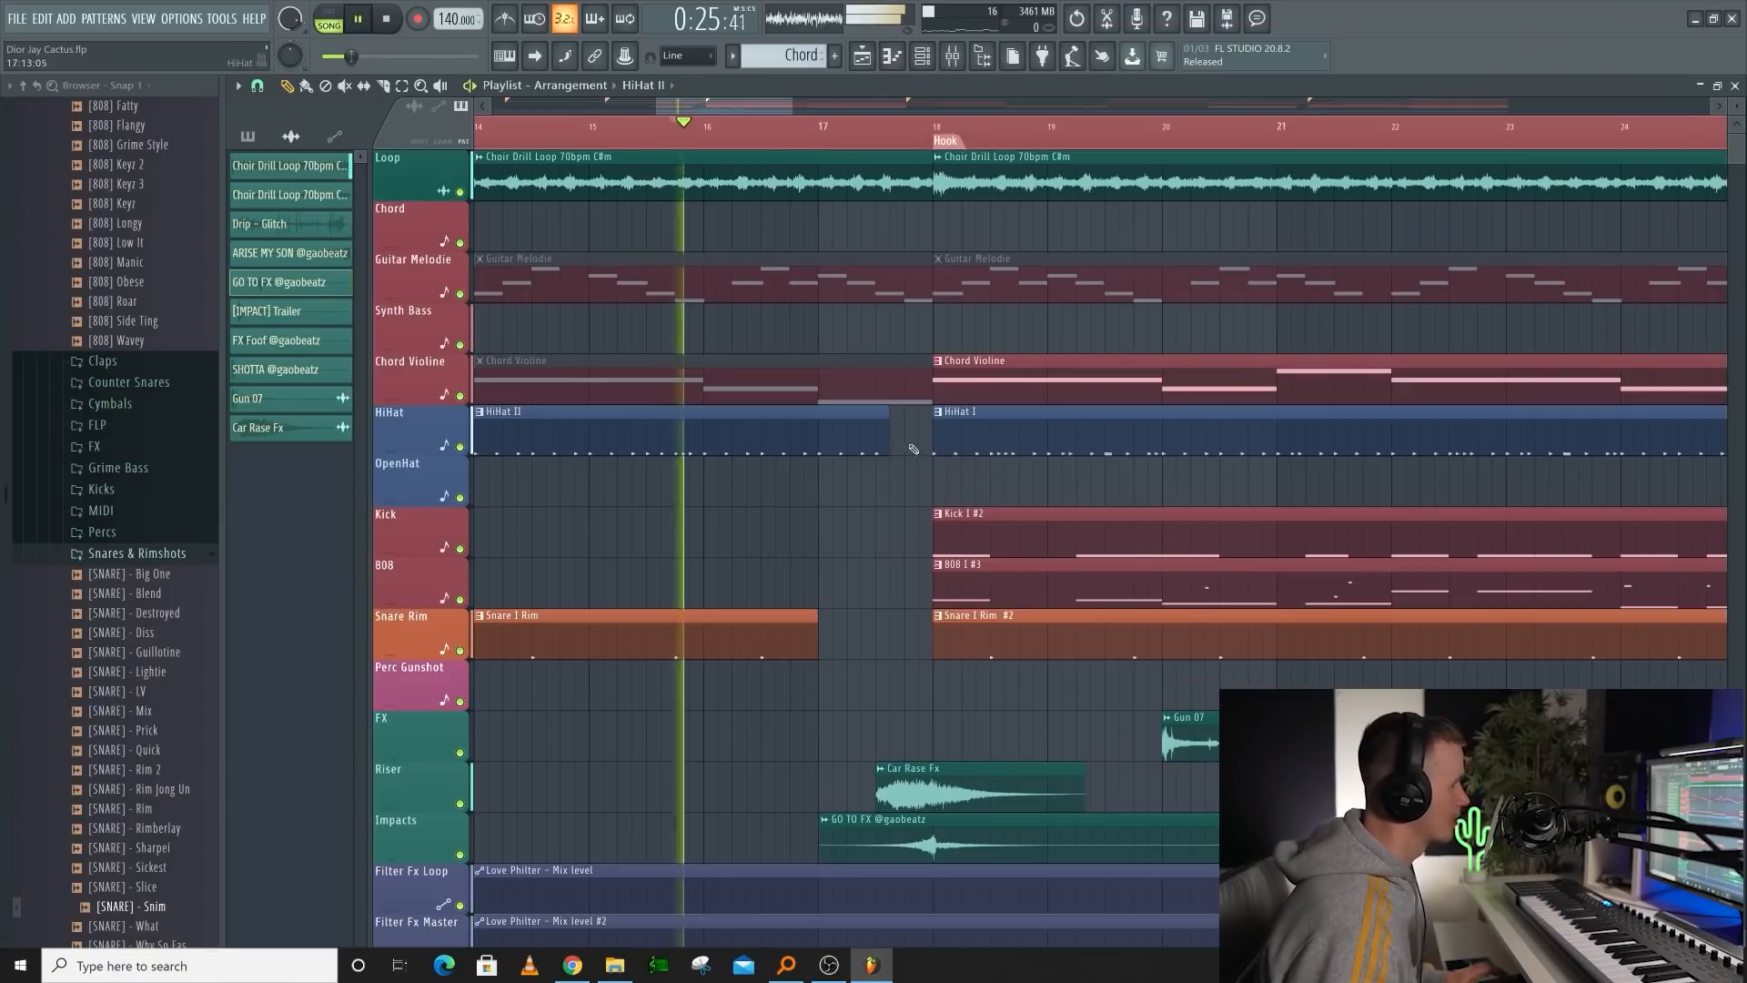
# Delete the Chord Violine clip from Vers I and copy the Kick I #5 clip into that section
pyautogui.scroll(-3, 914, 448)
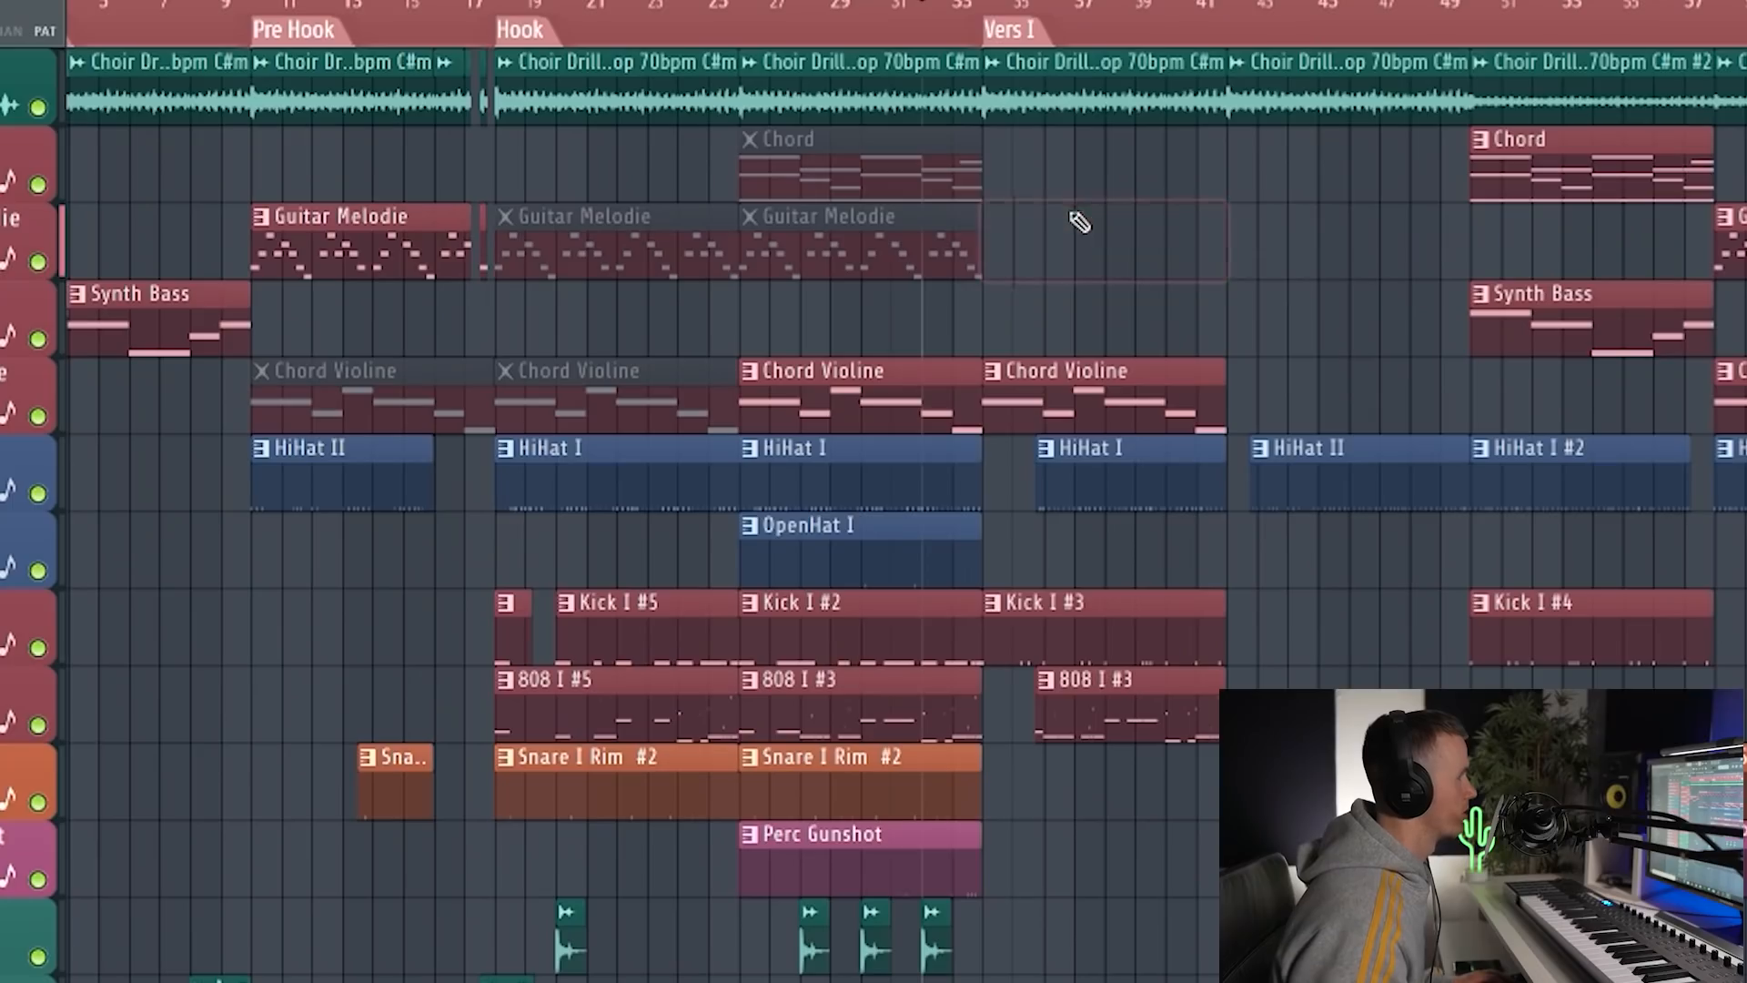
pyautogui.rightClick(1113, 393)
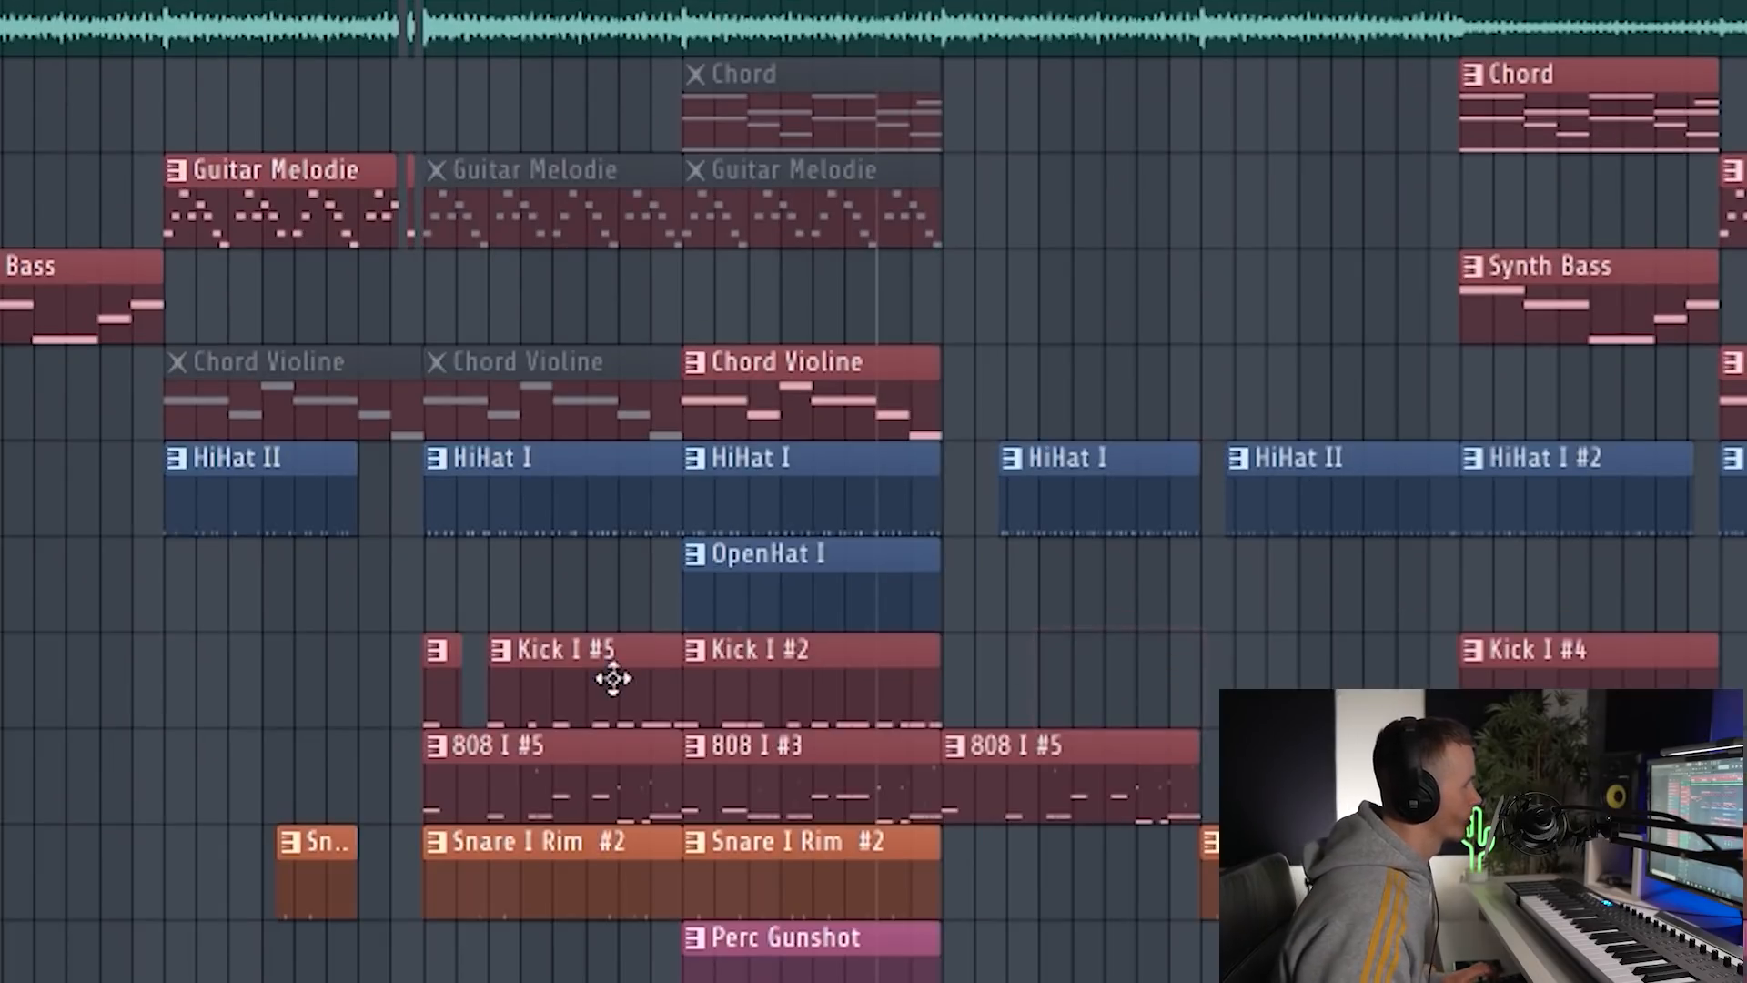
pyautogui.moveTo(612, 679); pyautogui.dragTo(1112, 678)
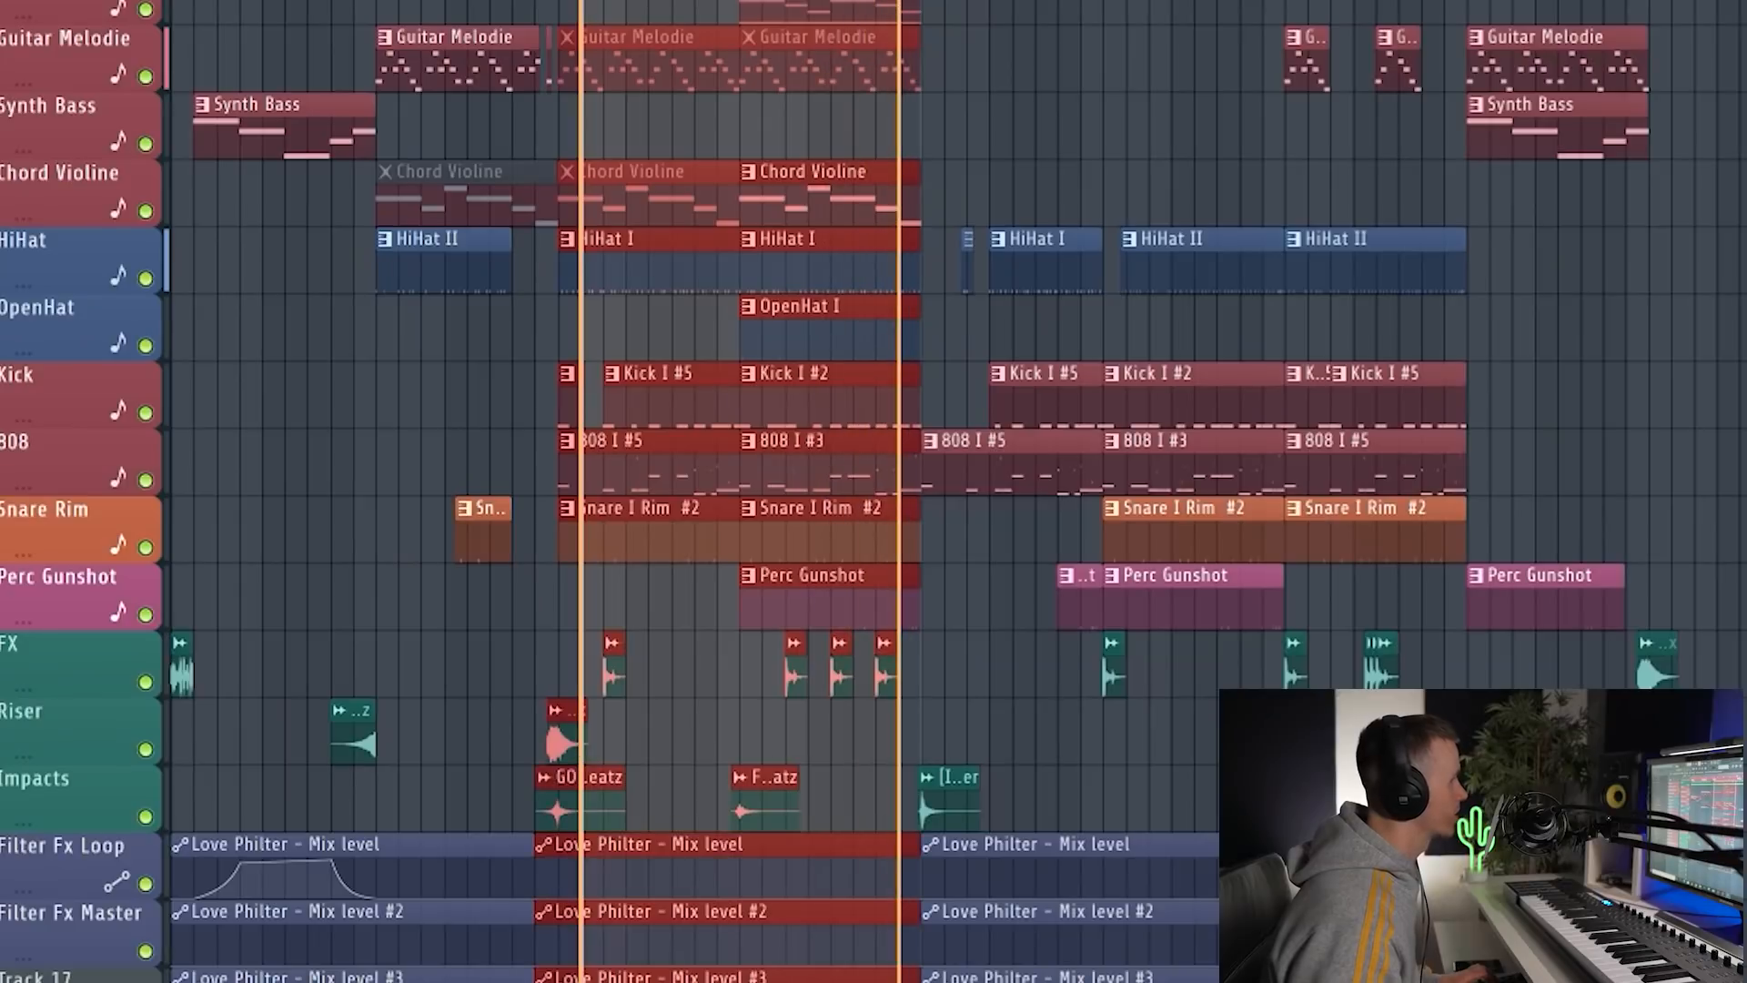
# Copy the selected Hook clips to the closing Hook section after the Bridge
pyautogui.moveTo(630, 66); pyautogui.dragTo(1540, 66)
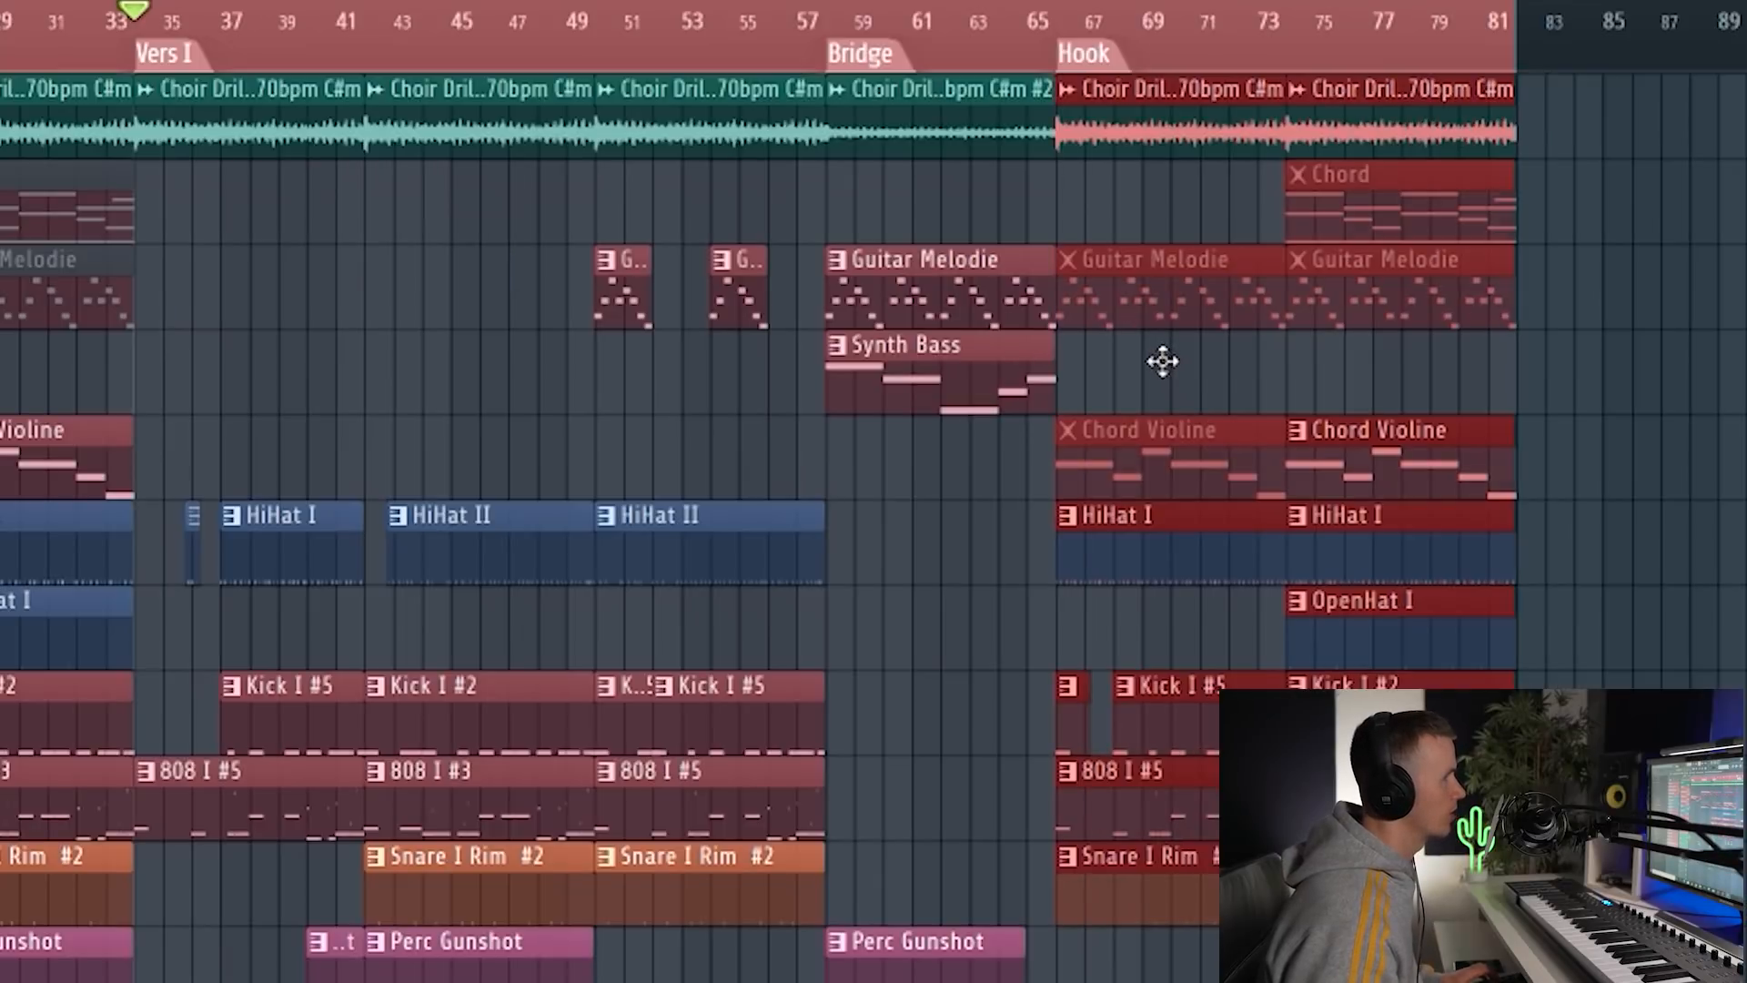
pyautogui.rightClick(1504, 255)
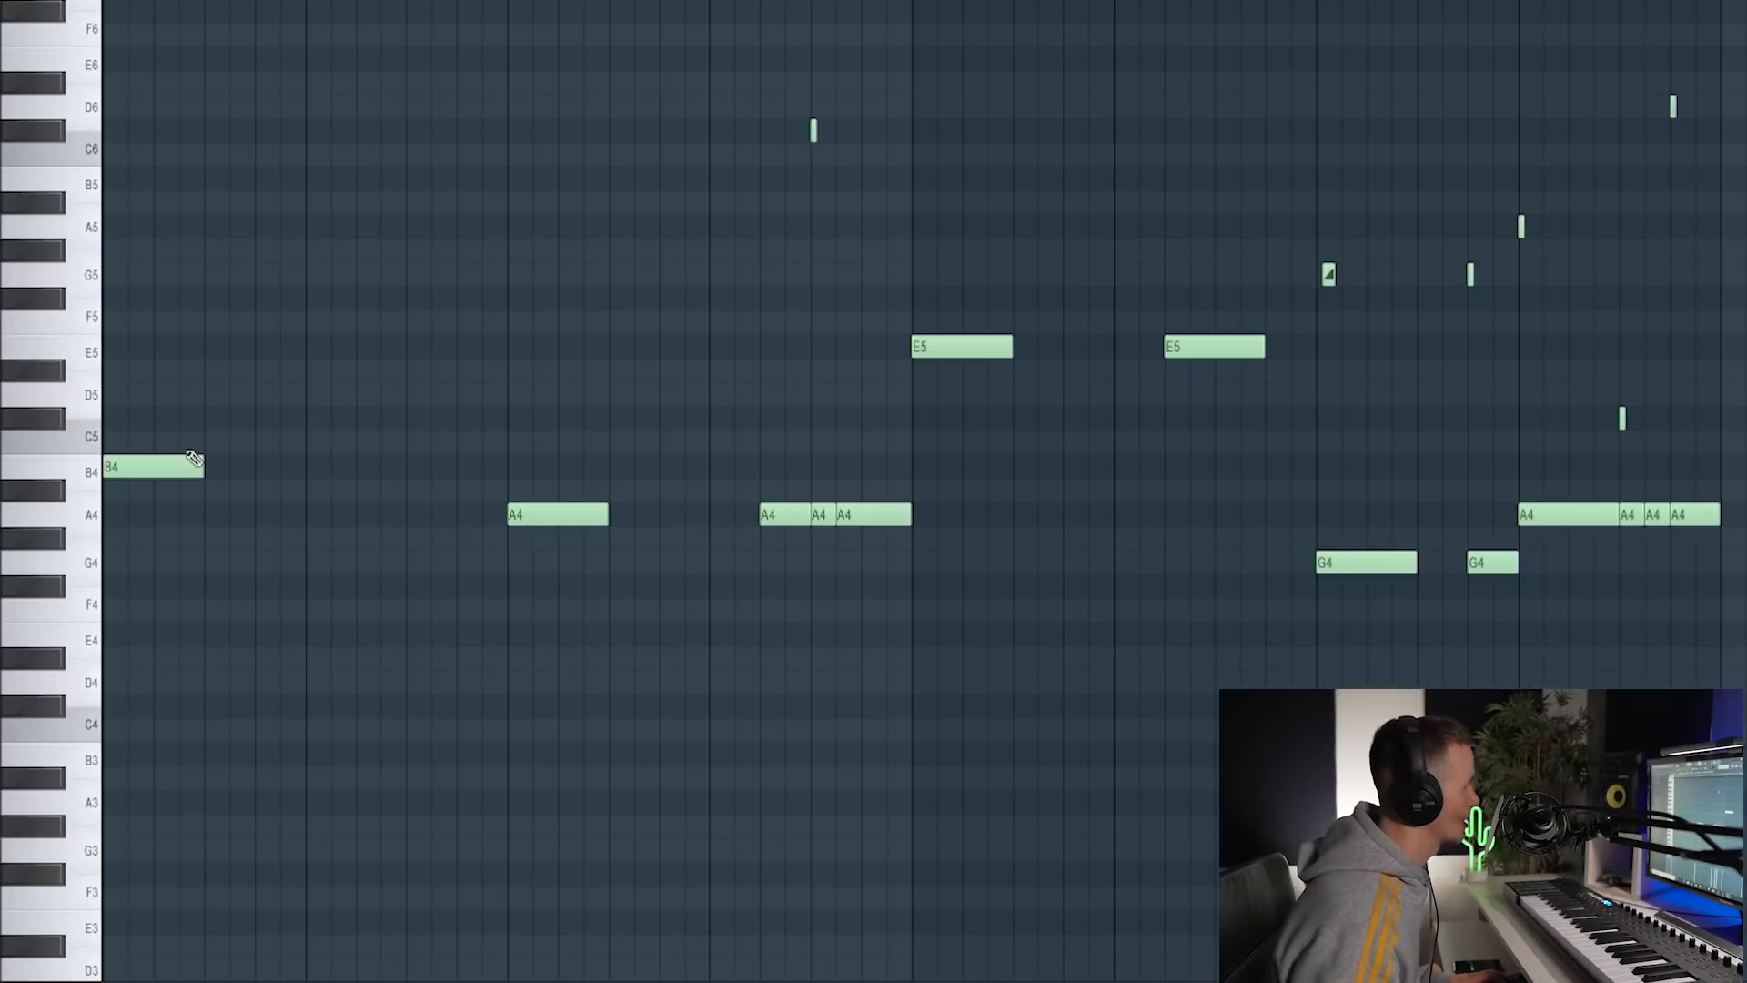
# Set the root note of the piano roll's Minor Natural (Aeolian) scale highlighting to B for the [808] Fat N Wide channel
pyautogui.click(16, 0)
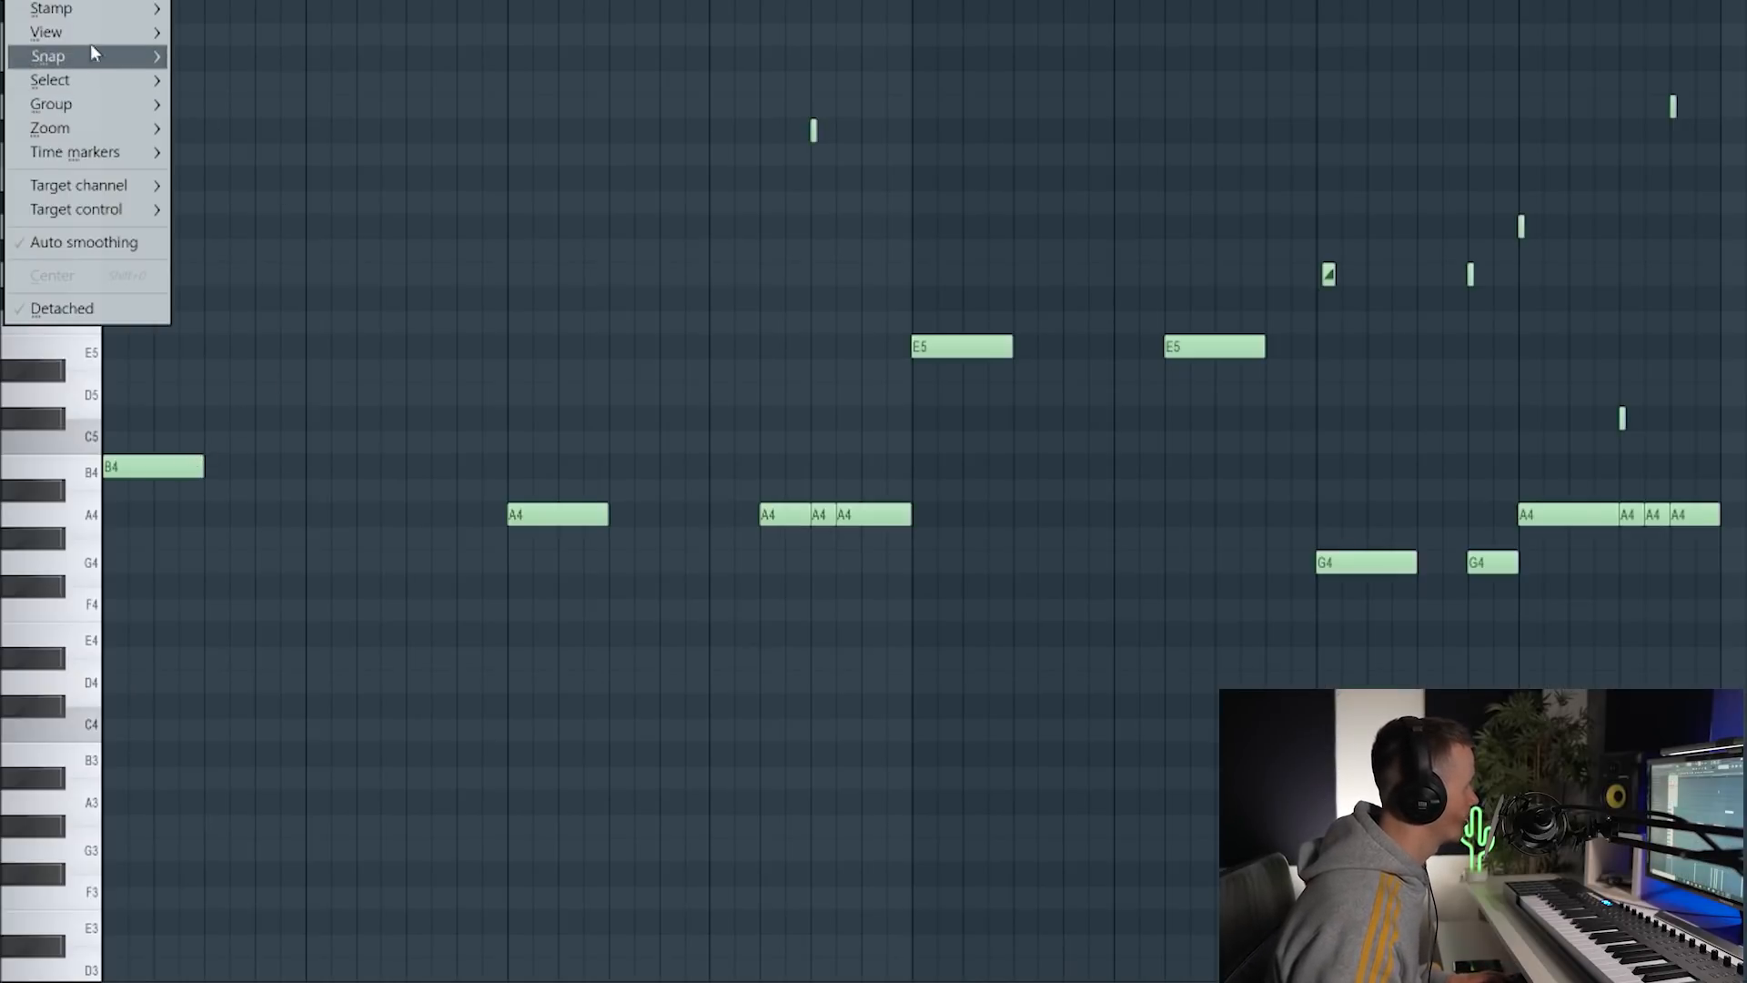
pyautogui.moveTo(55, 32)
pyautogui.moveTo(264, 377)
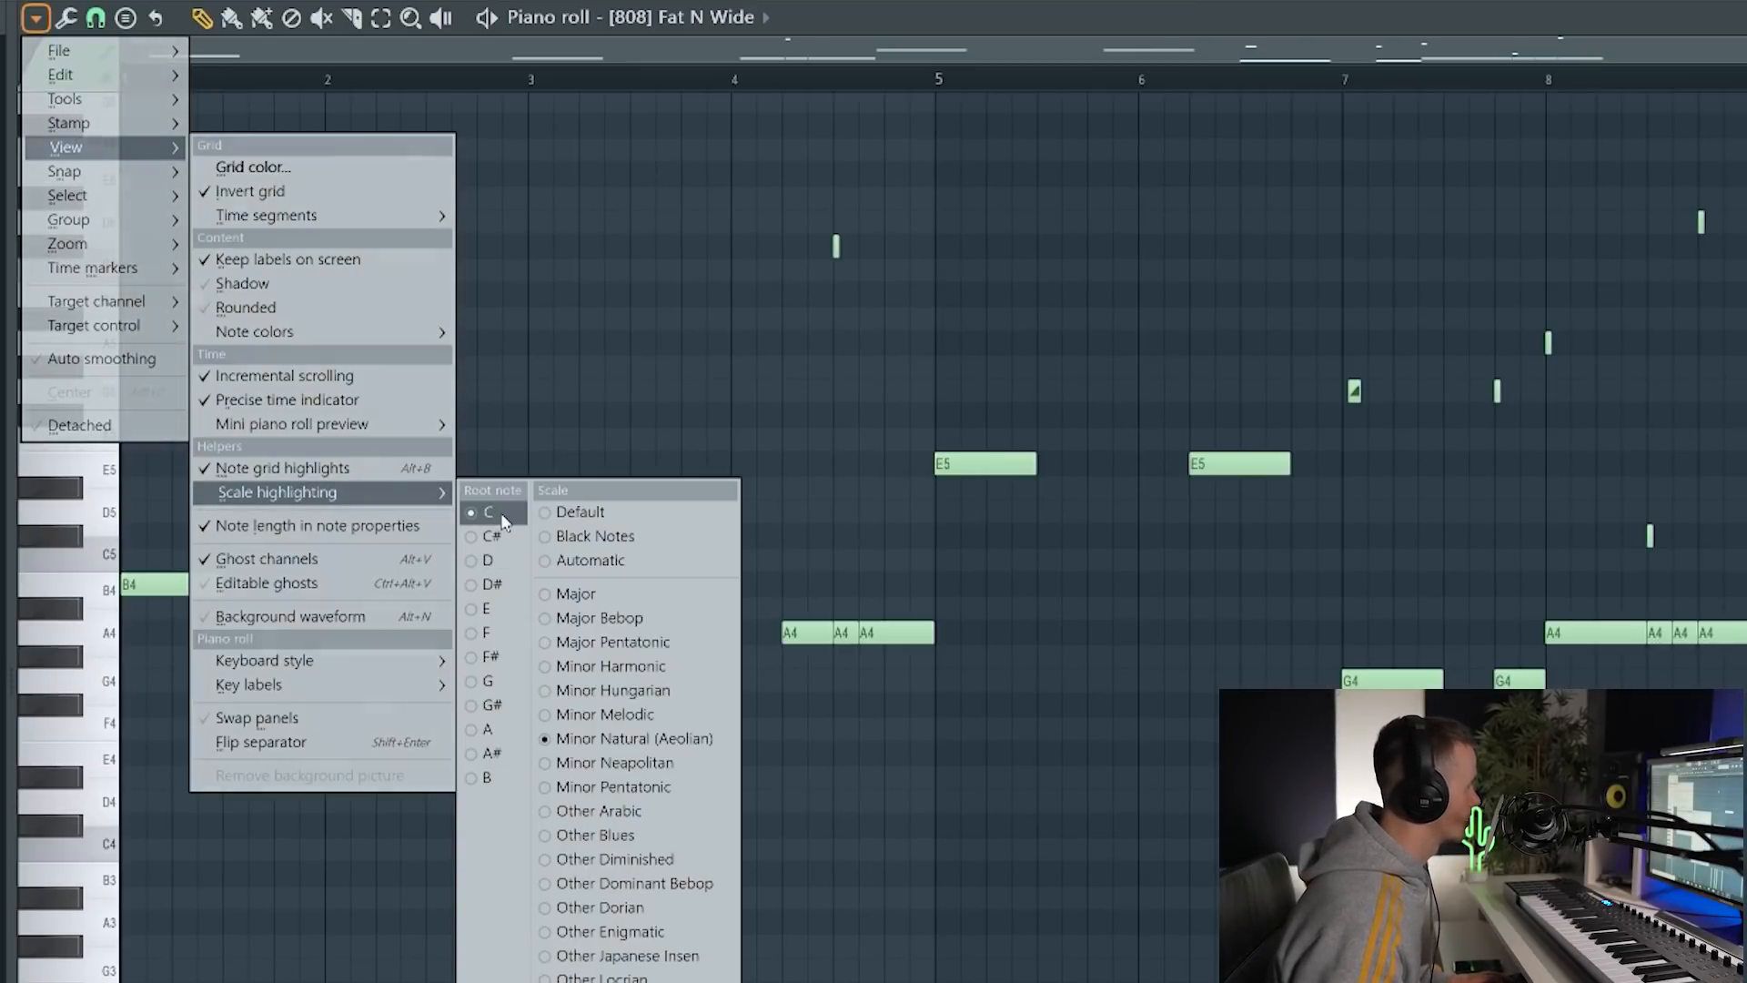
pyautogui.click(491, 779)
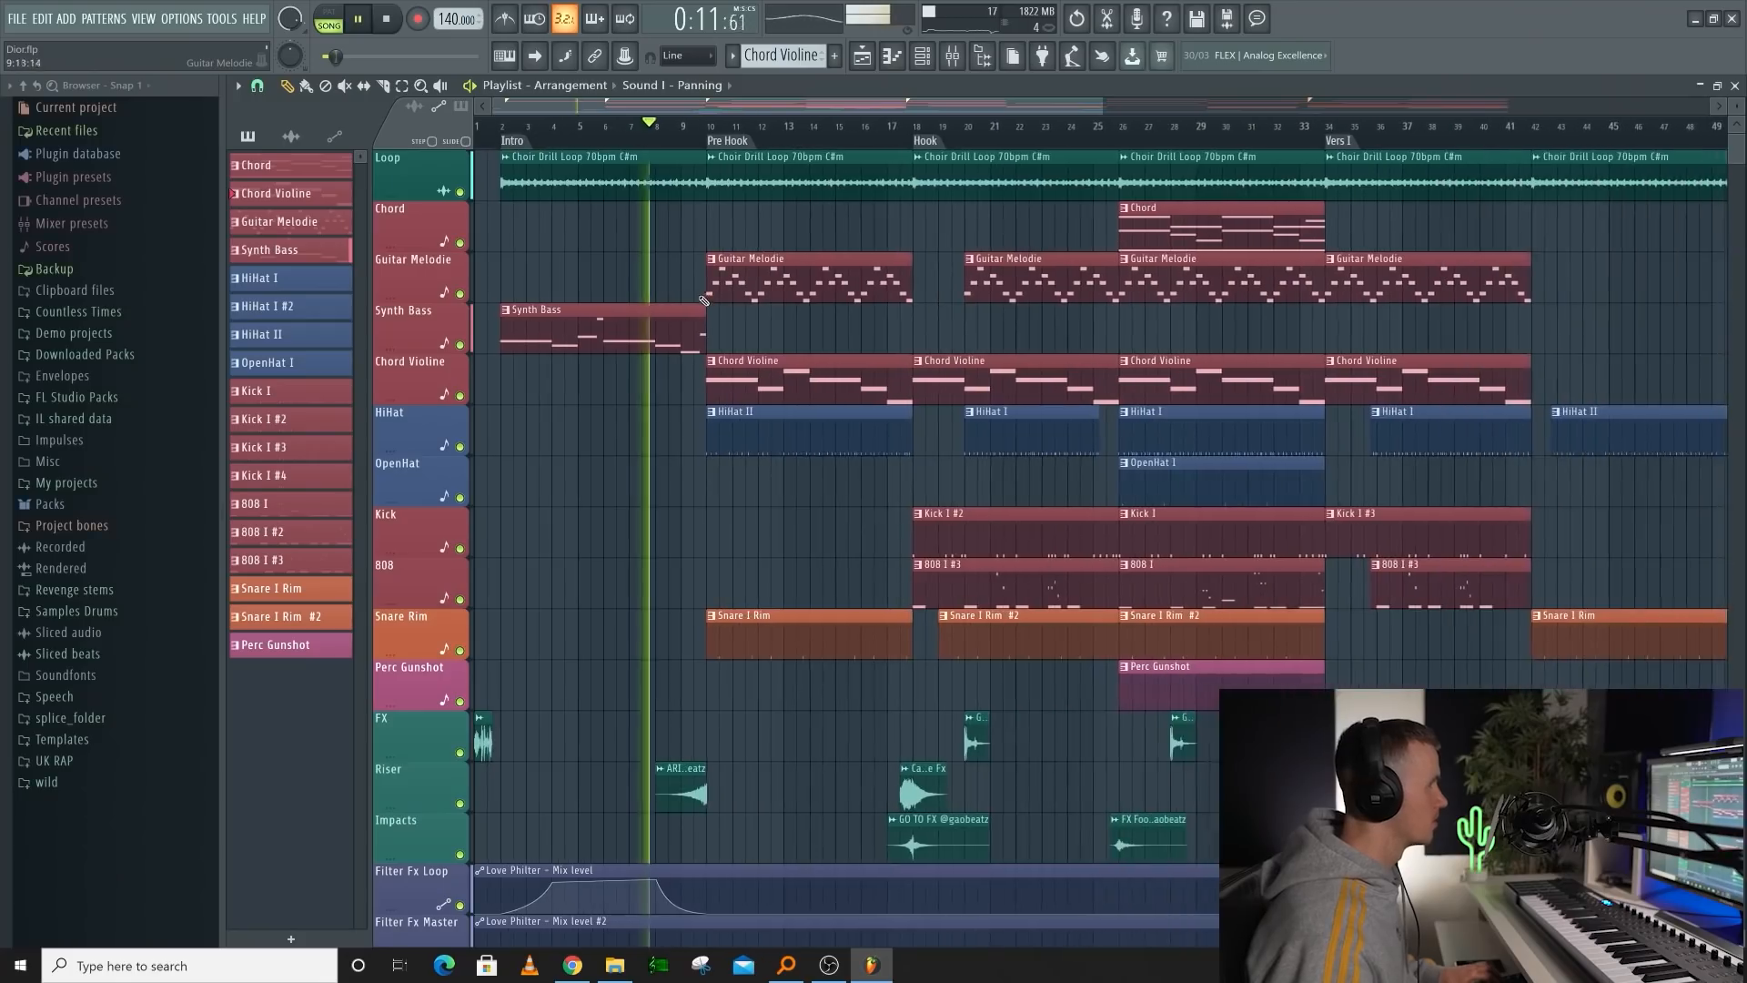
pyautogui.scroll(-2, 701, 300)
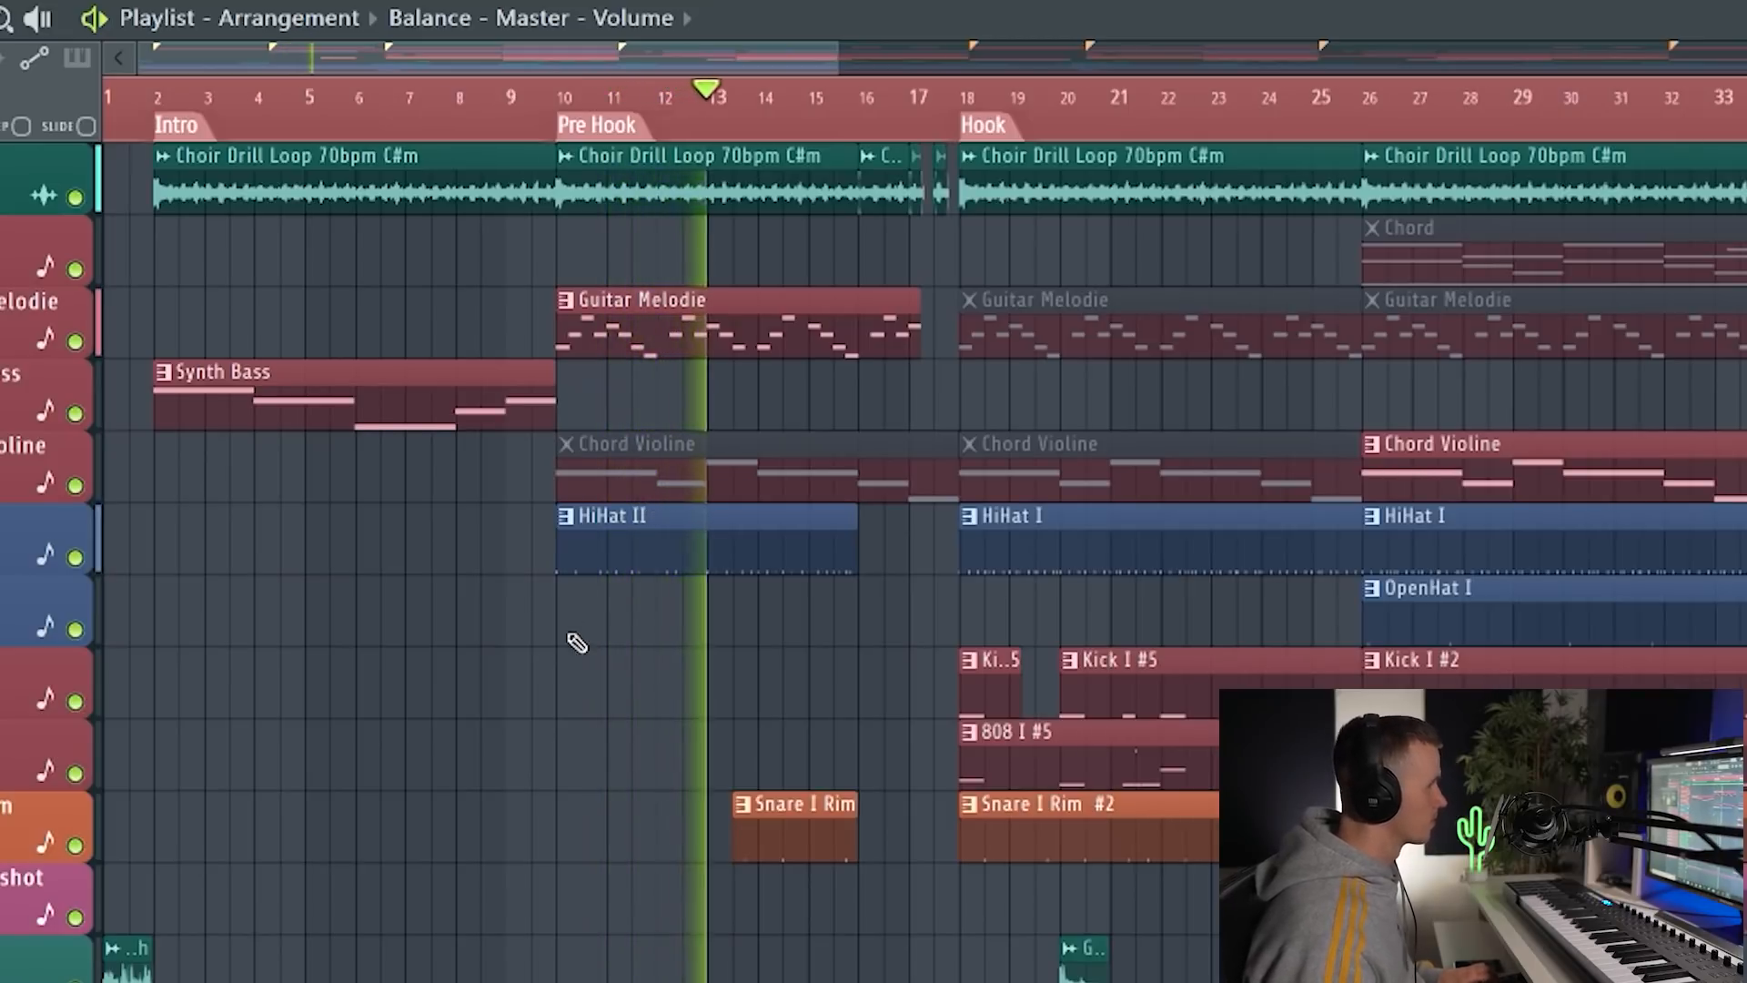
pyautogui.scroll(-2, 575, 643)
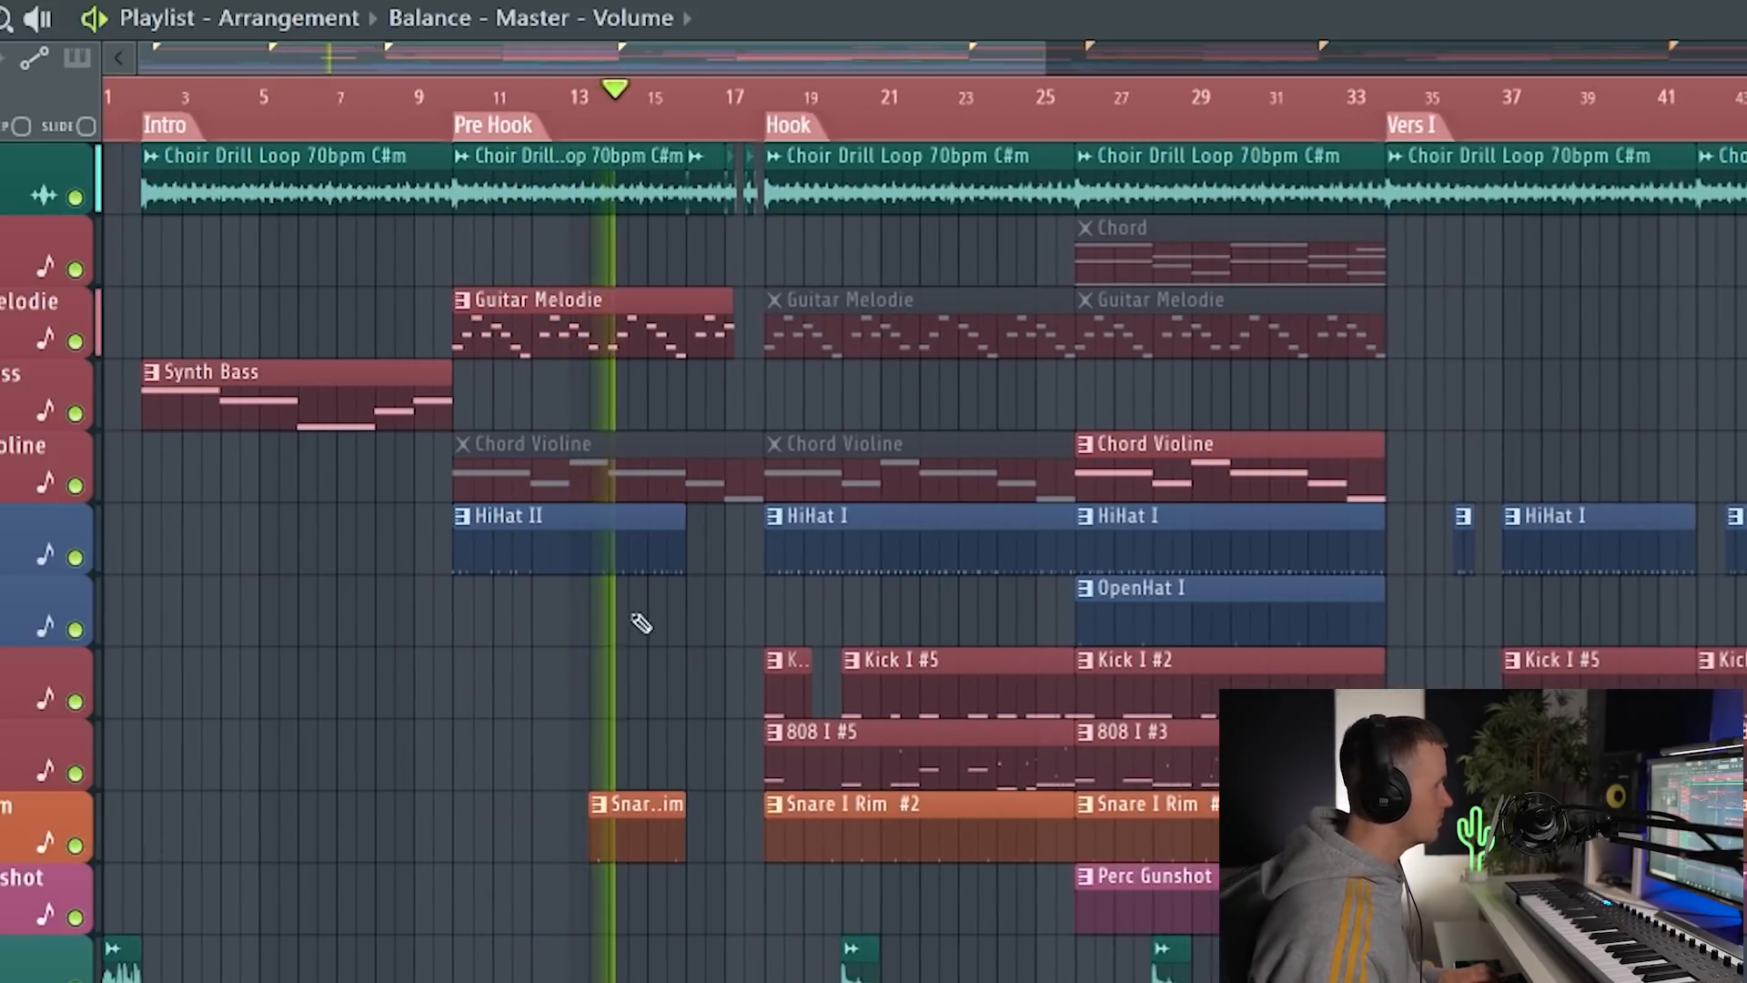
pyautogui.scroll(3, 674, 655)
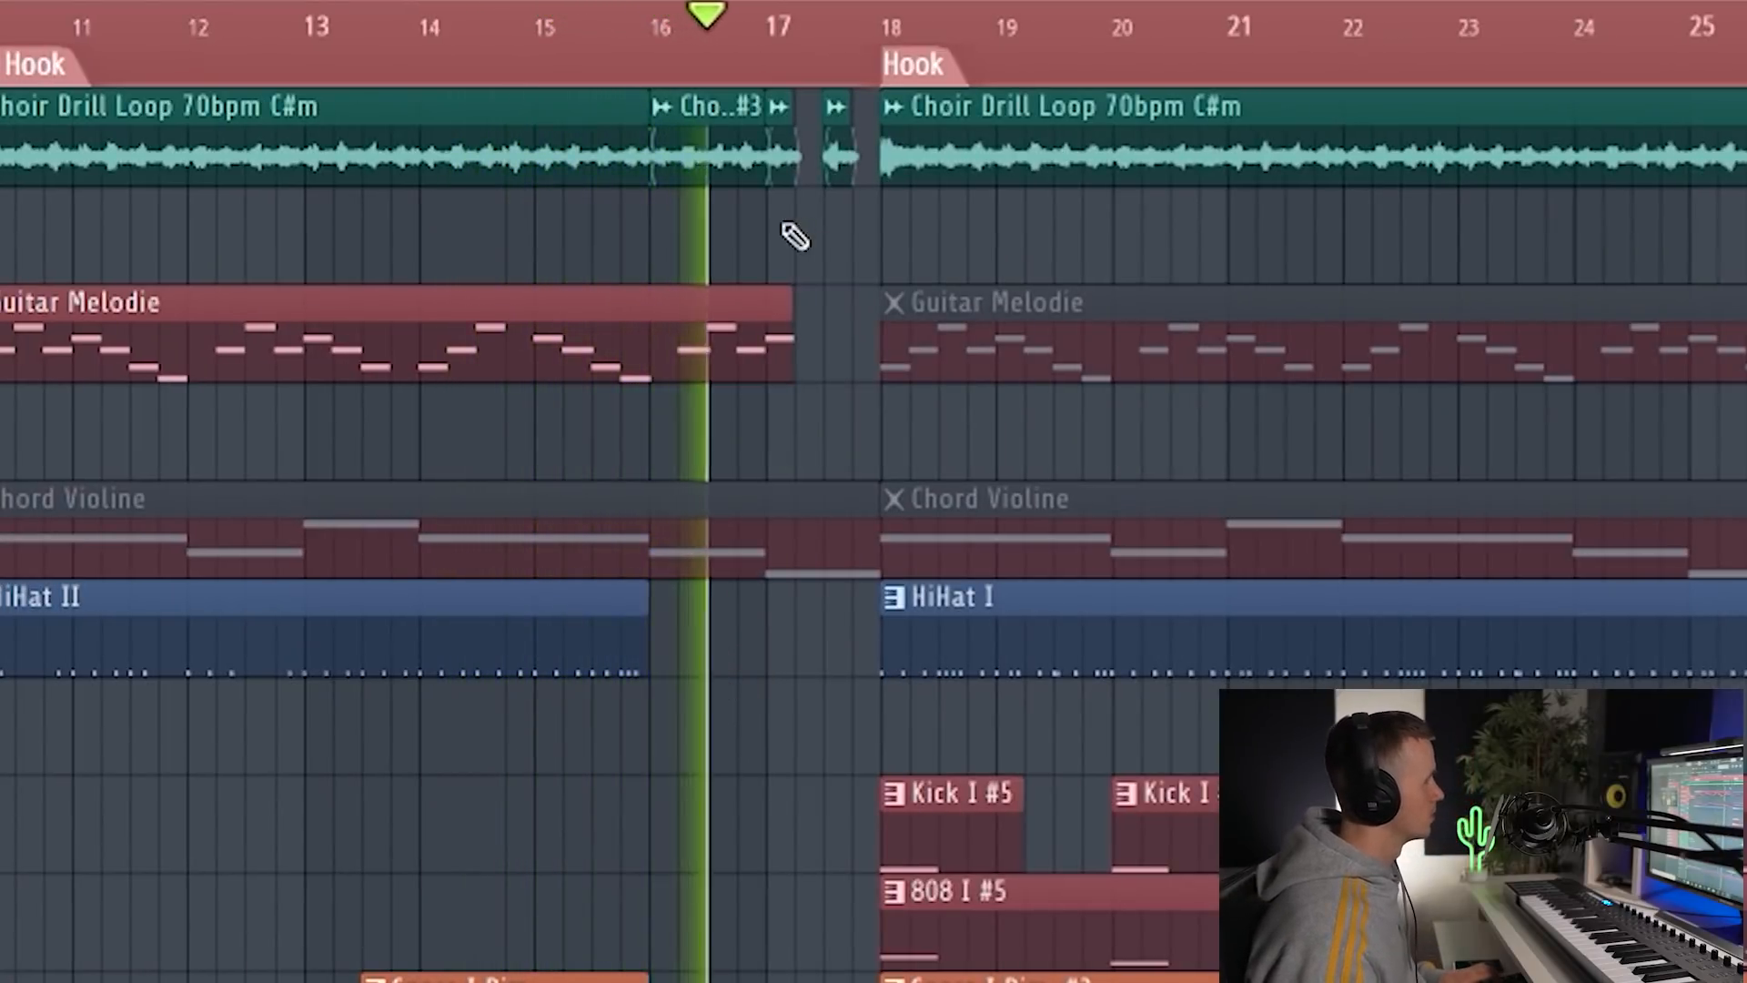
pyautogui.scroll(2, 801, 164)
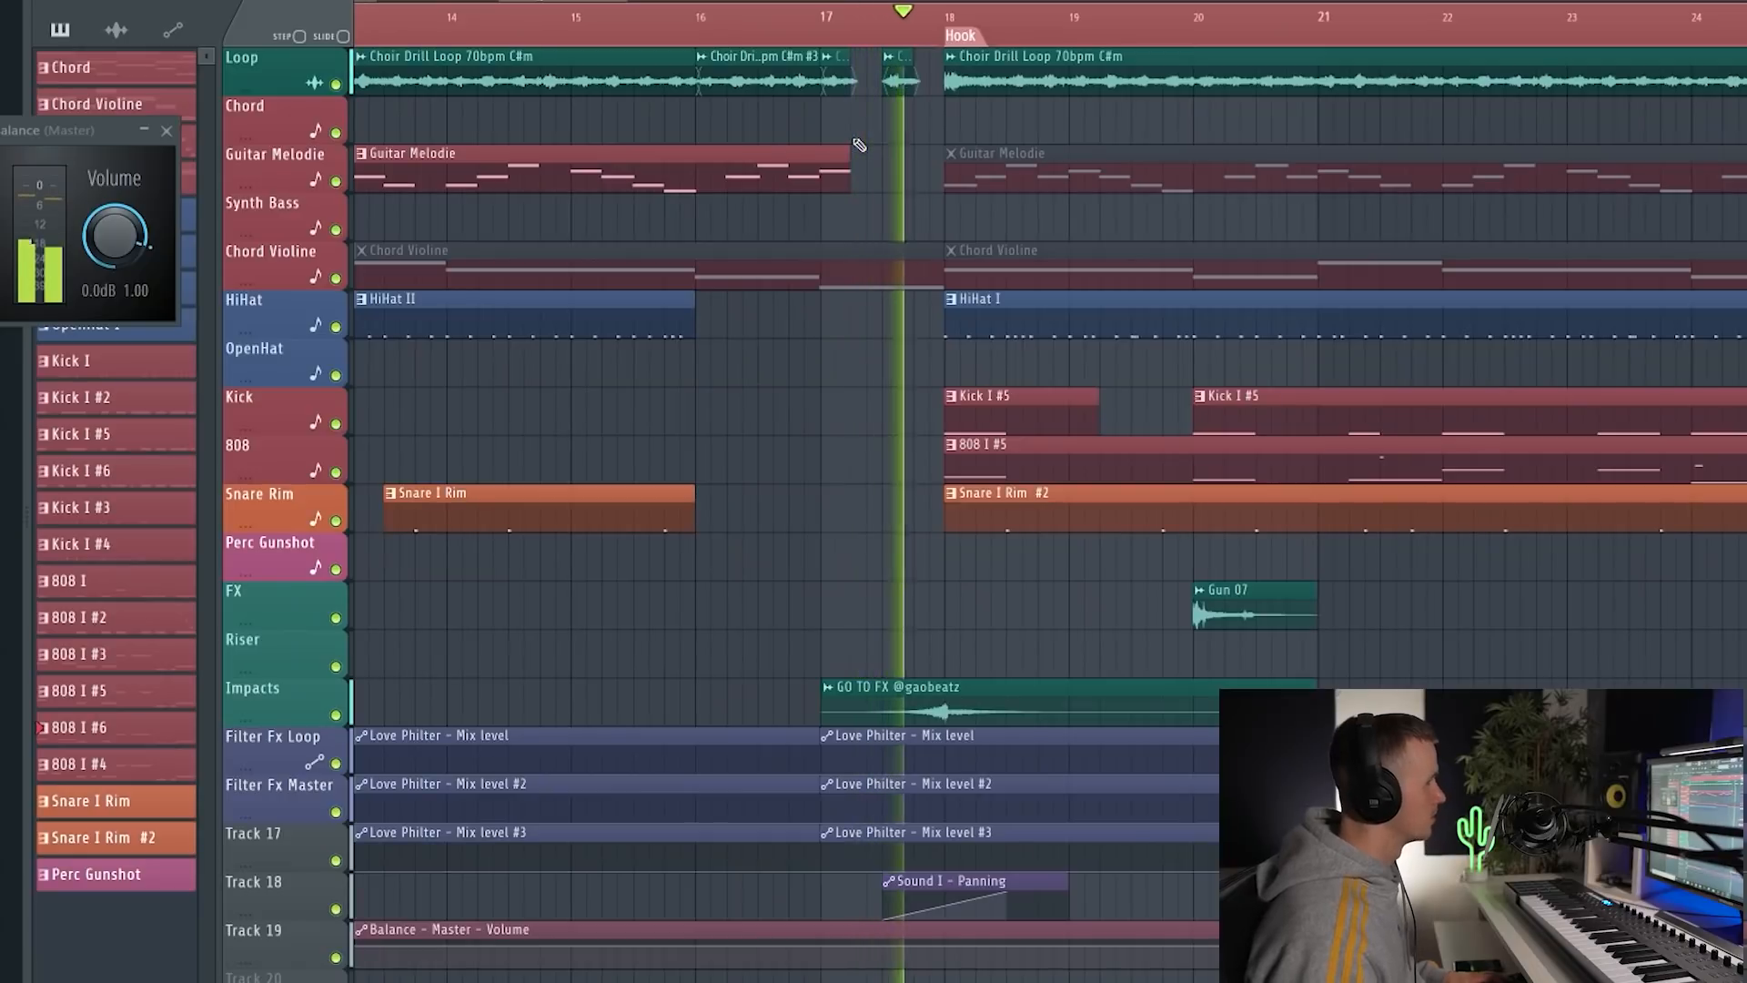
# Review the drill beat arrangement during playback, from the Pre Hook through the verse, Bridge and following Hook
pyautogui.scroll(-5, 863, 150)
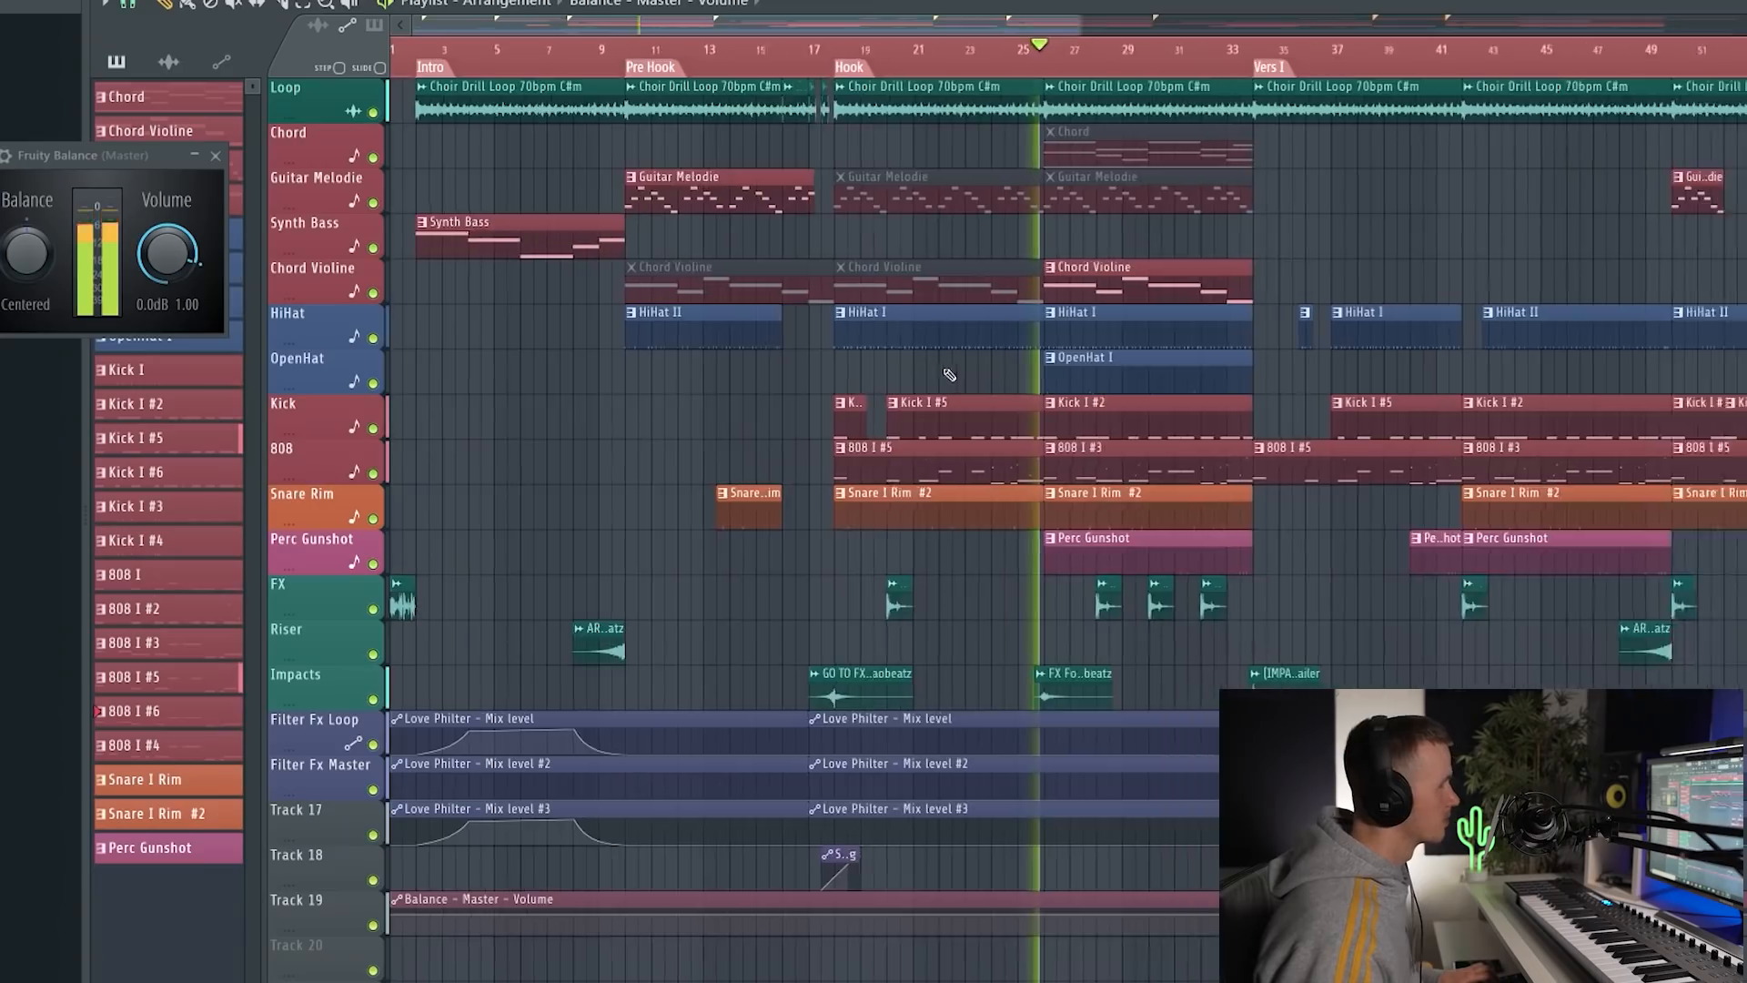
pyautogui.scroll(-3, 930, 388)
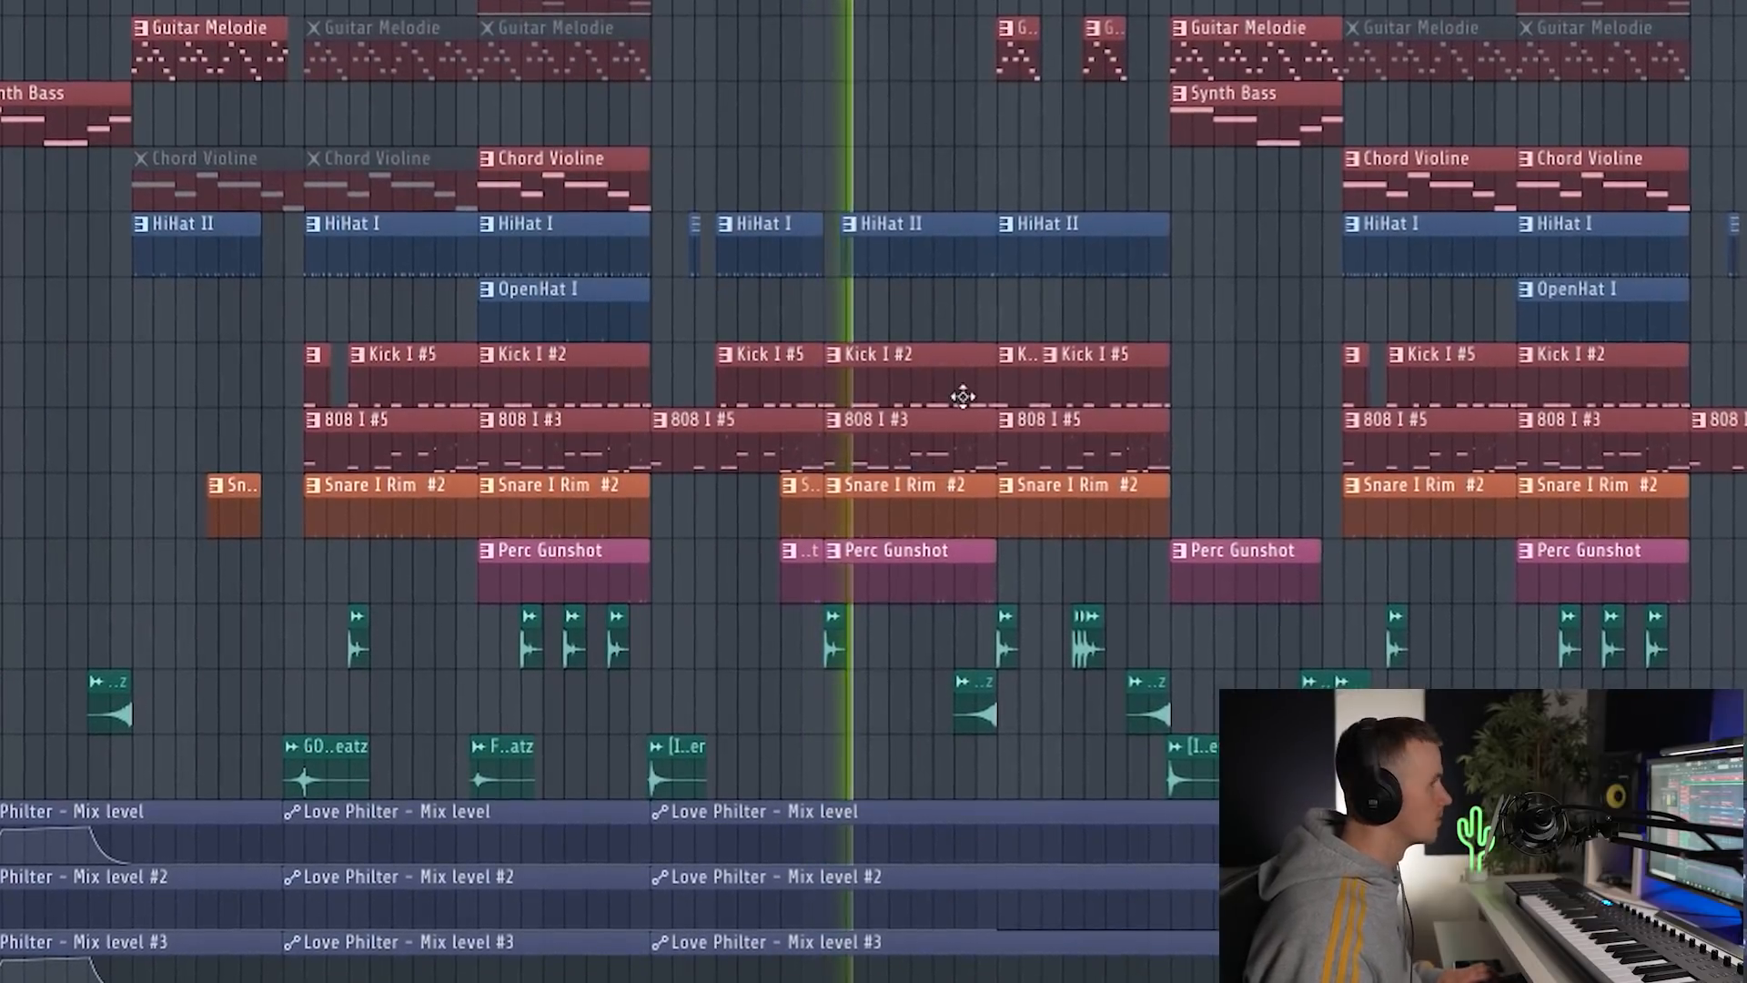
pyautogui.scroll(-2, 967, 393)
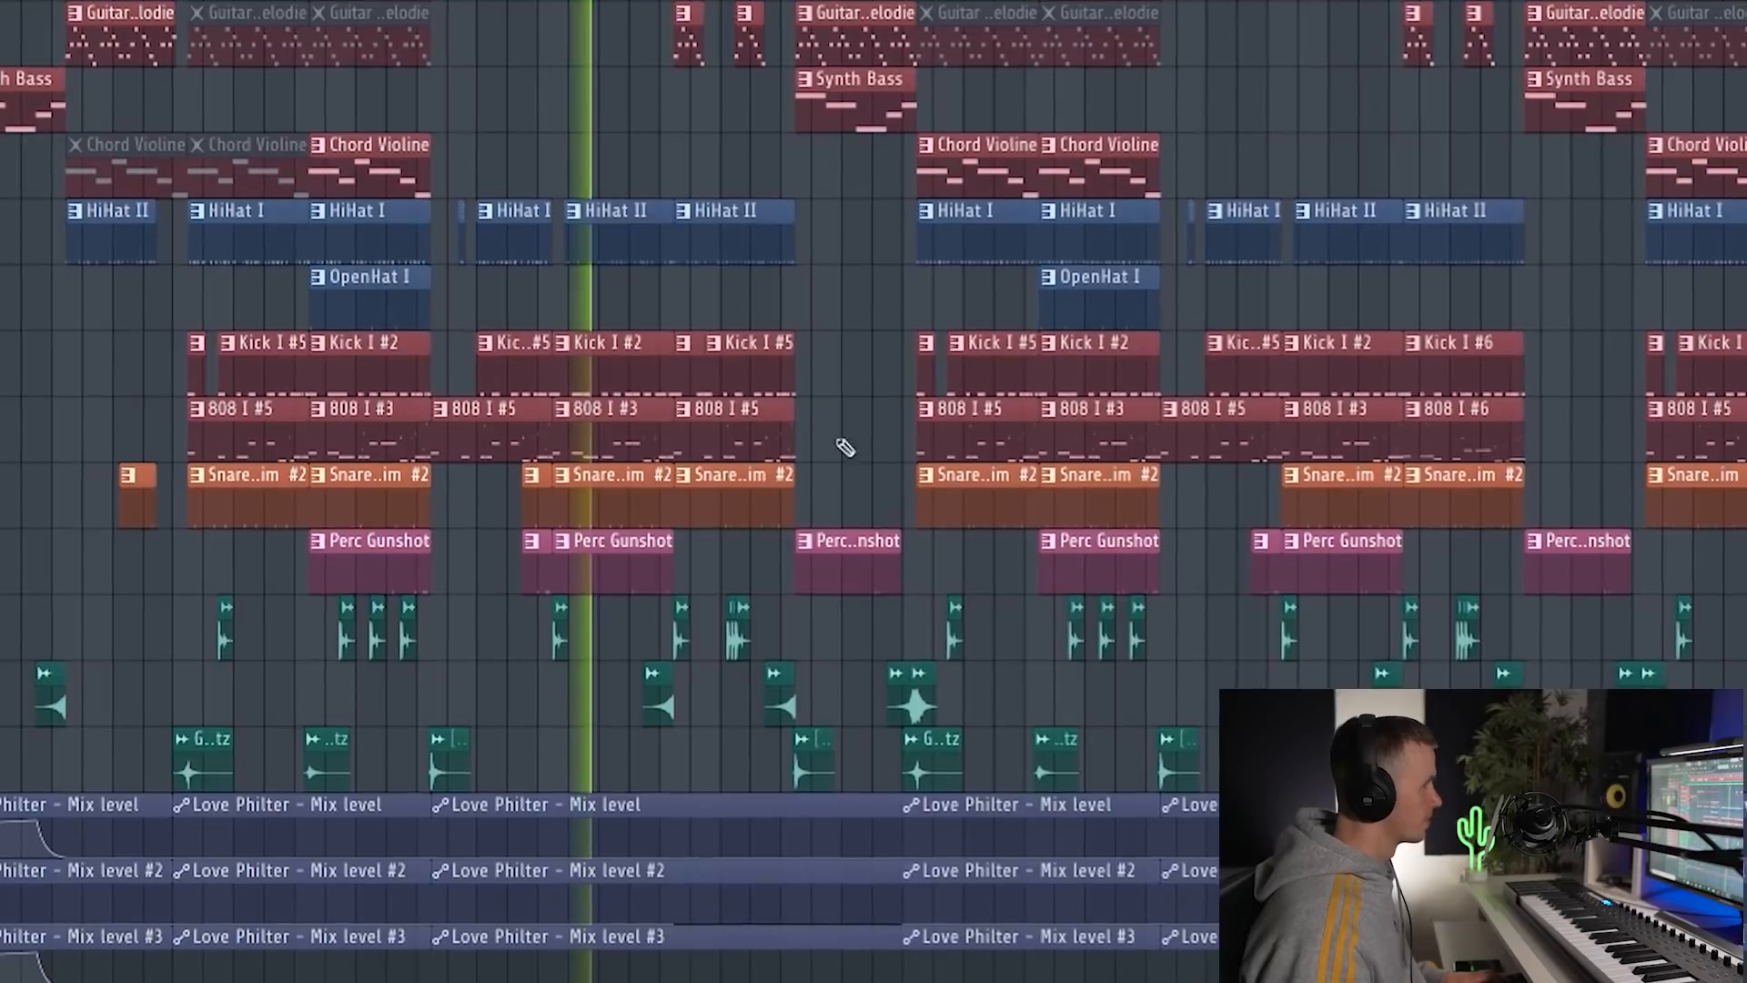
pyautogui.scroll(3, 644, 409)
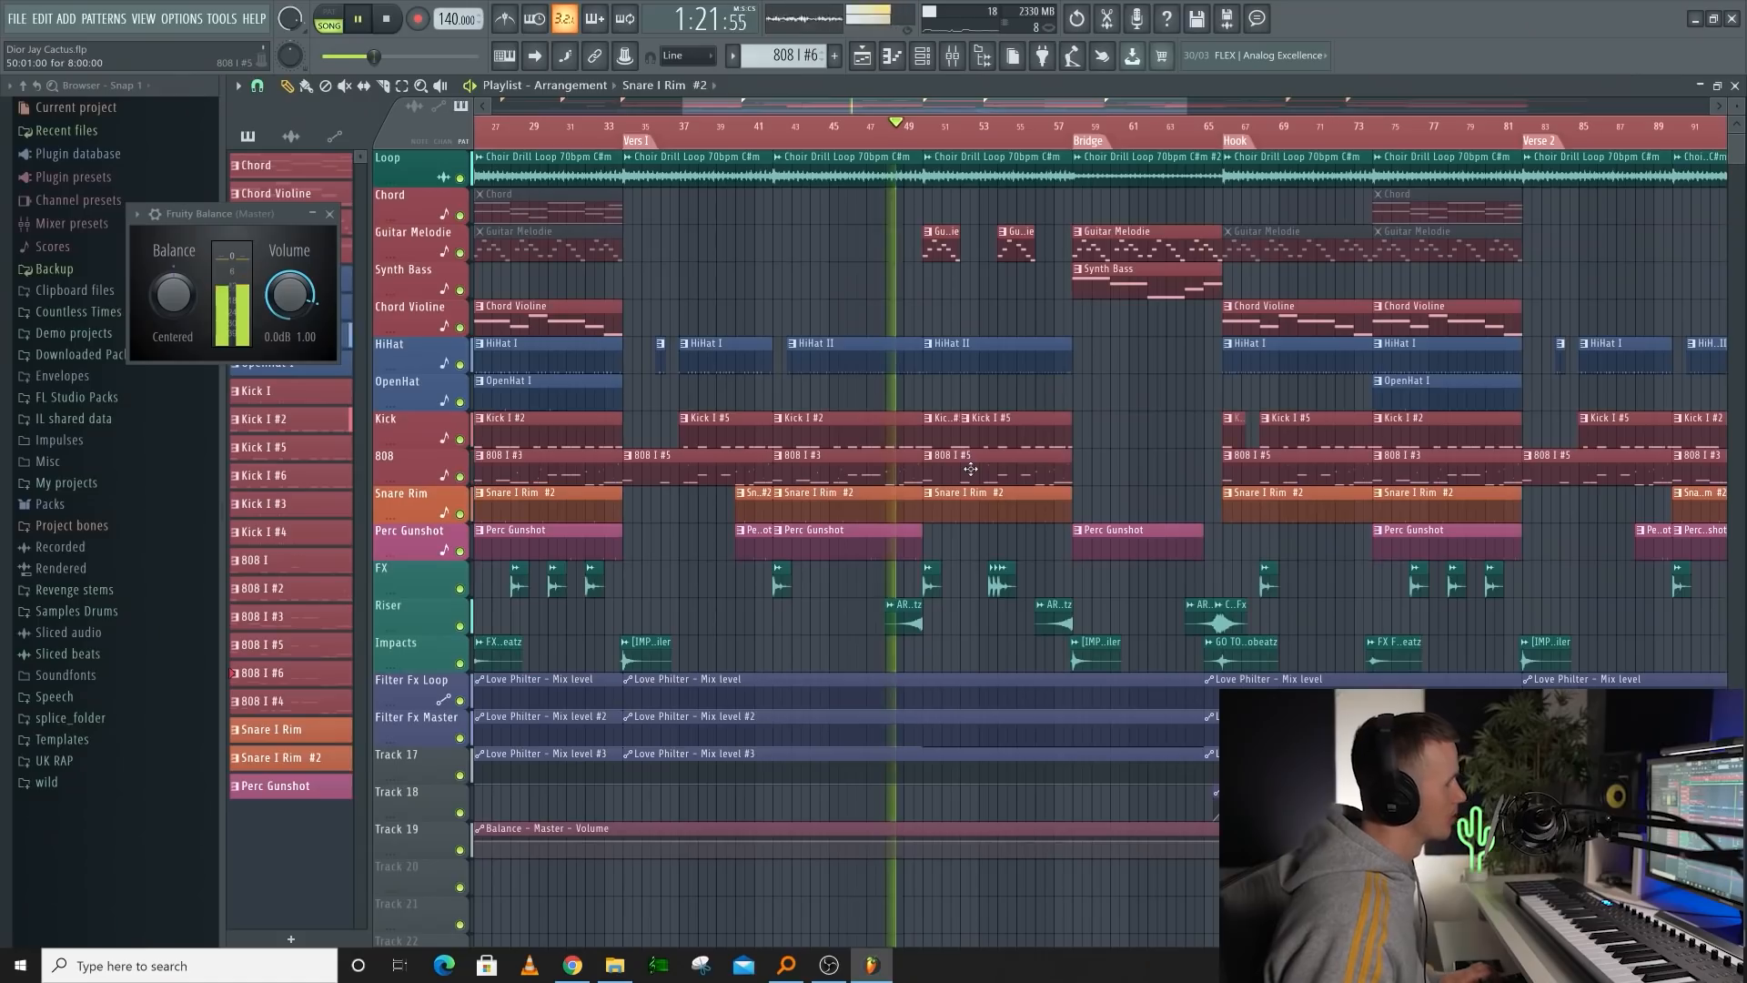
pyautogui.scroll(-3, 971, 468)
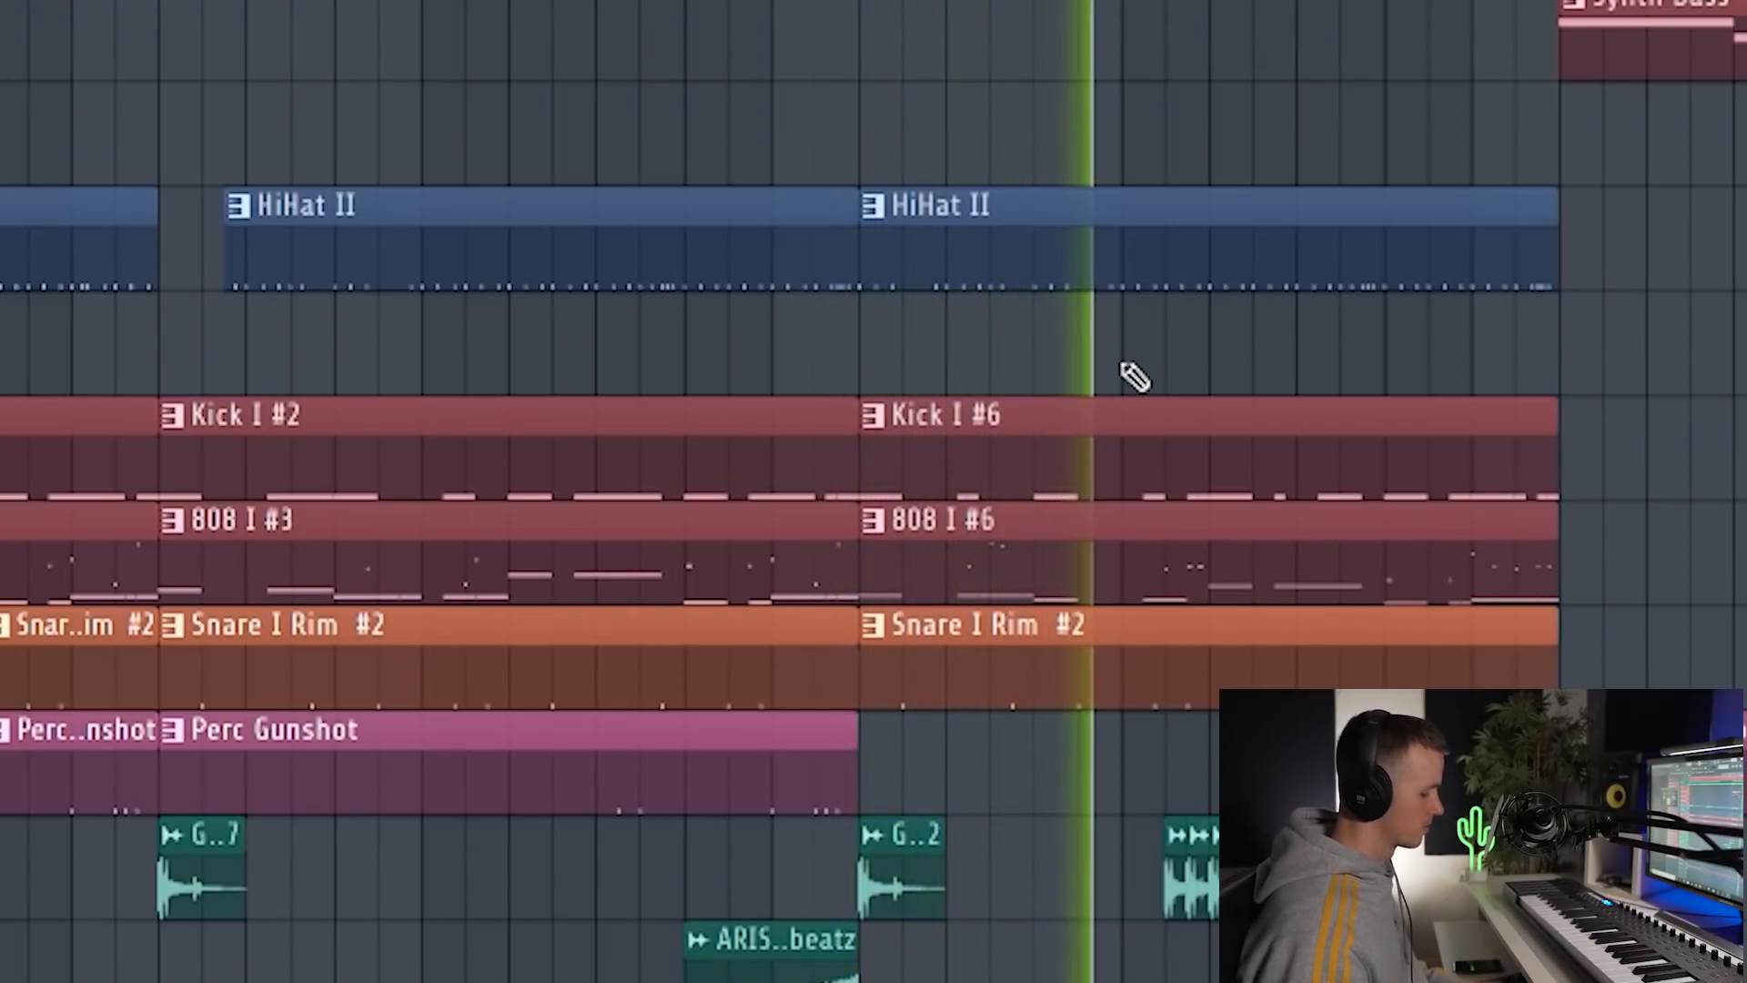
pyautogui.scroll(-4, 1180, 362)
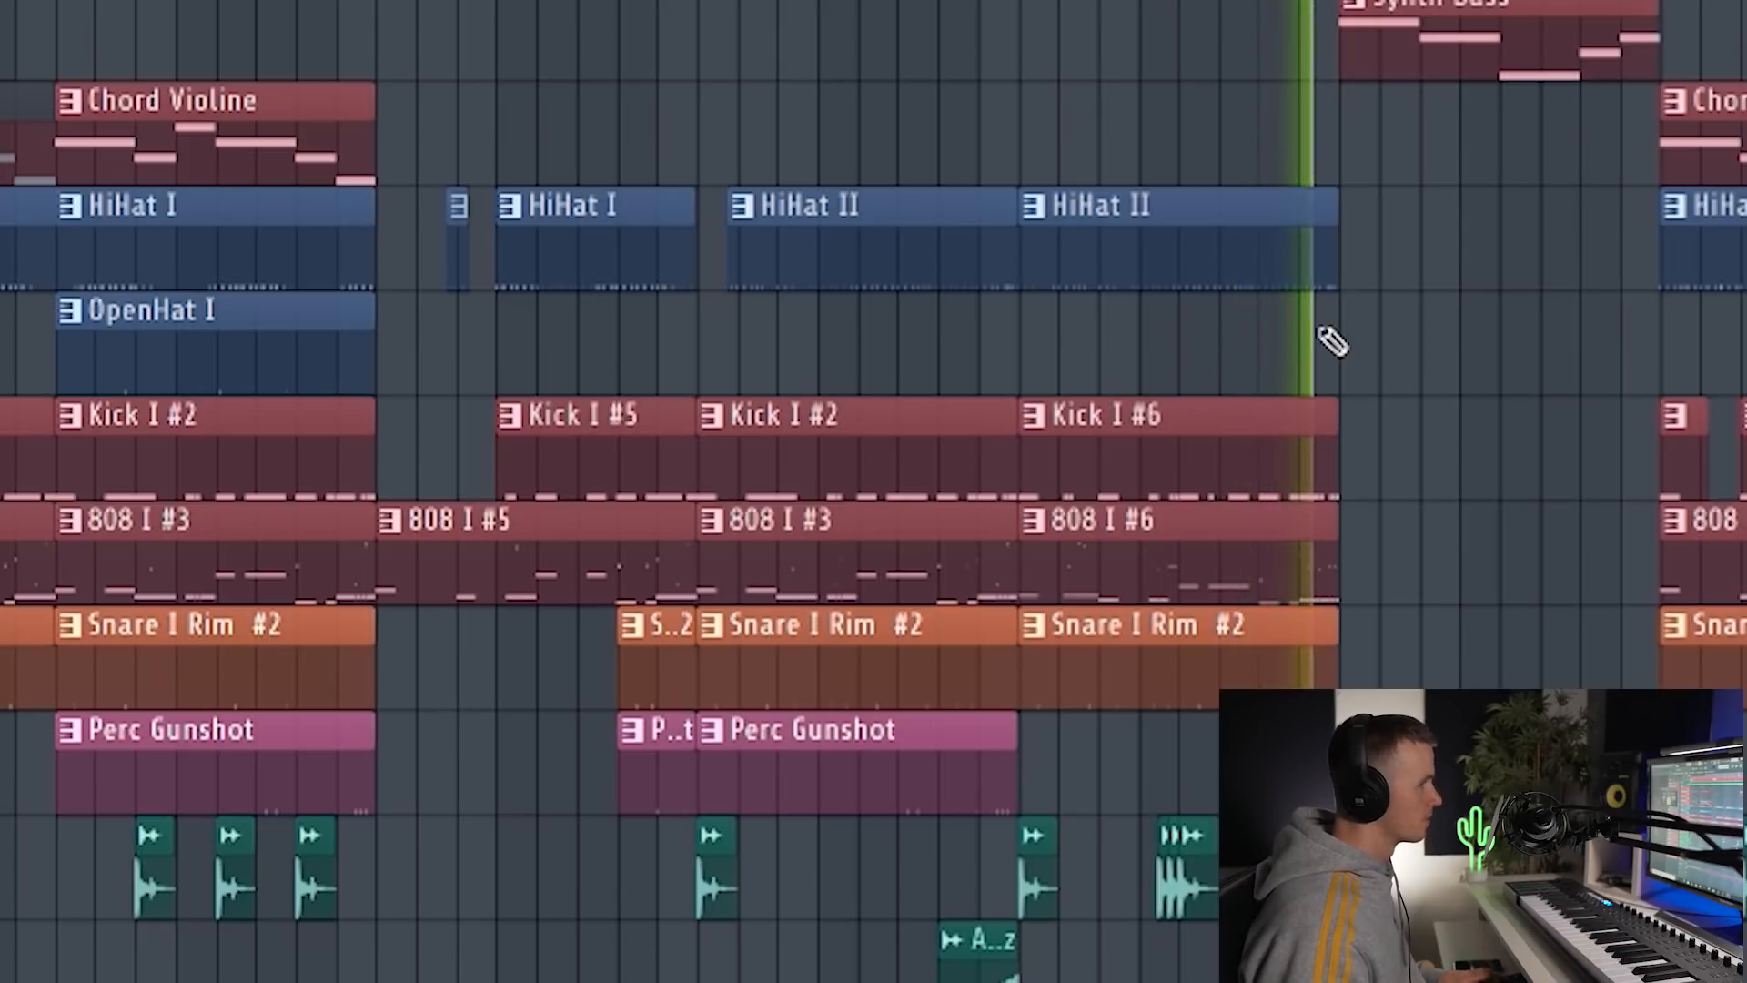
pyautogui.scroll(4, 1374, 355)
pyautogui.scroll(2, 1413, 364)
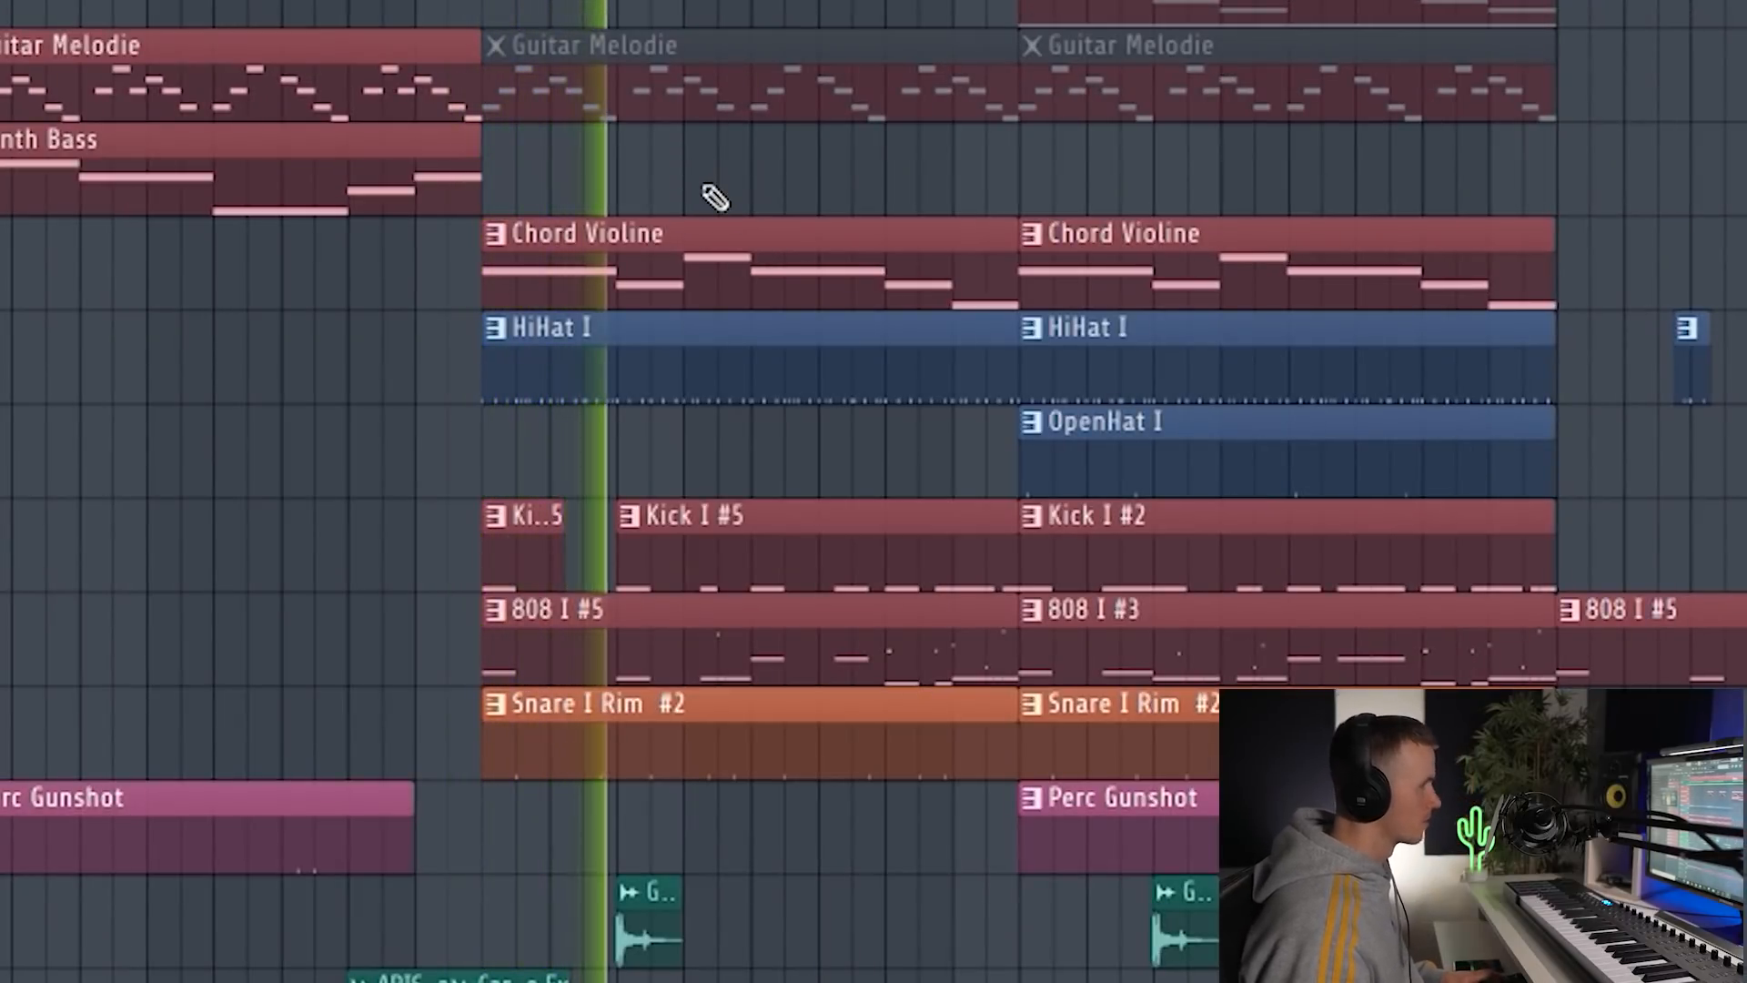
pyautogui.scroll(-3, 719, 196)
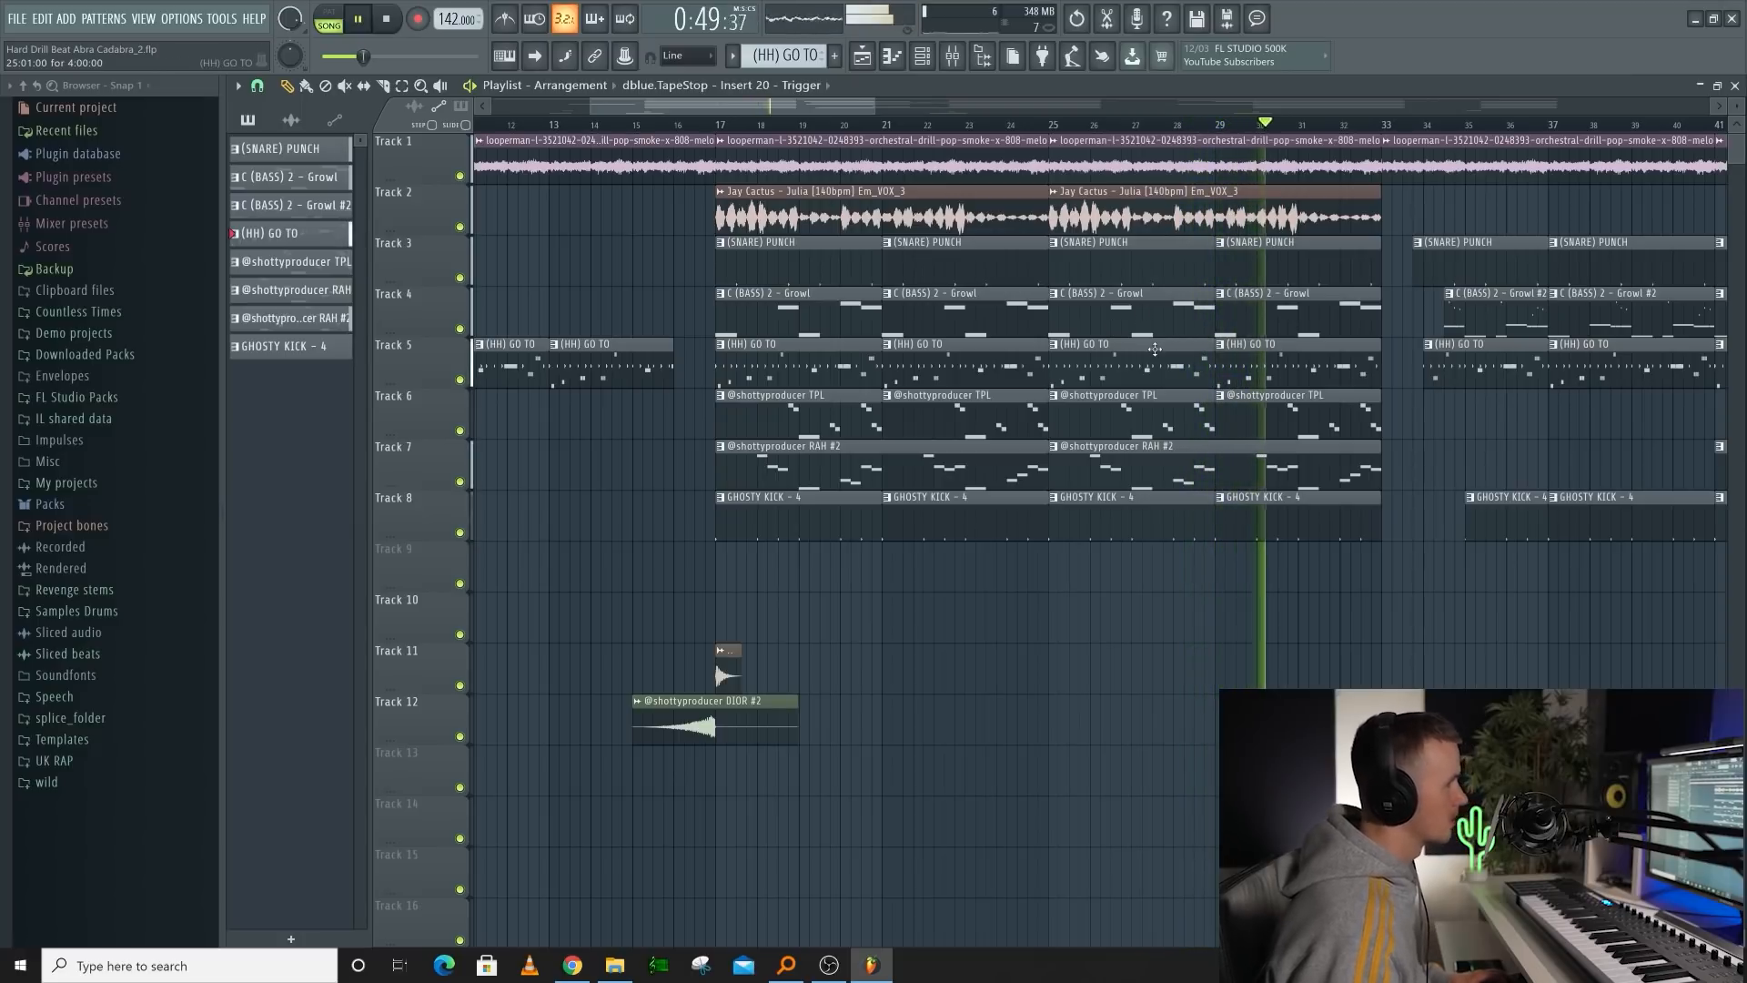
# Inspect the sample settings of the CACTUS HI HAT (18) channel in the Hard Drill Beat Abra Cadabra_2 project and close its window
pyautogui.keyDown('ctrl'); pyautogui.scroll(-3, 1162, 357); pyautogui.keyUp('ctrl')
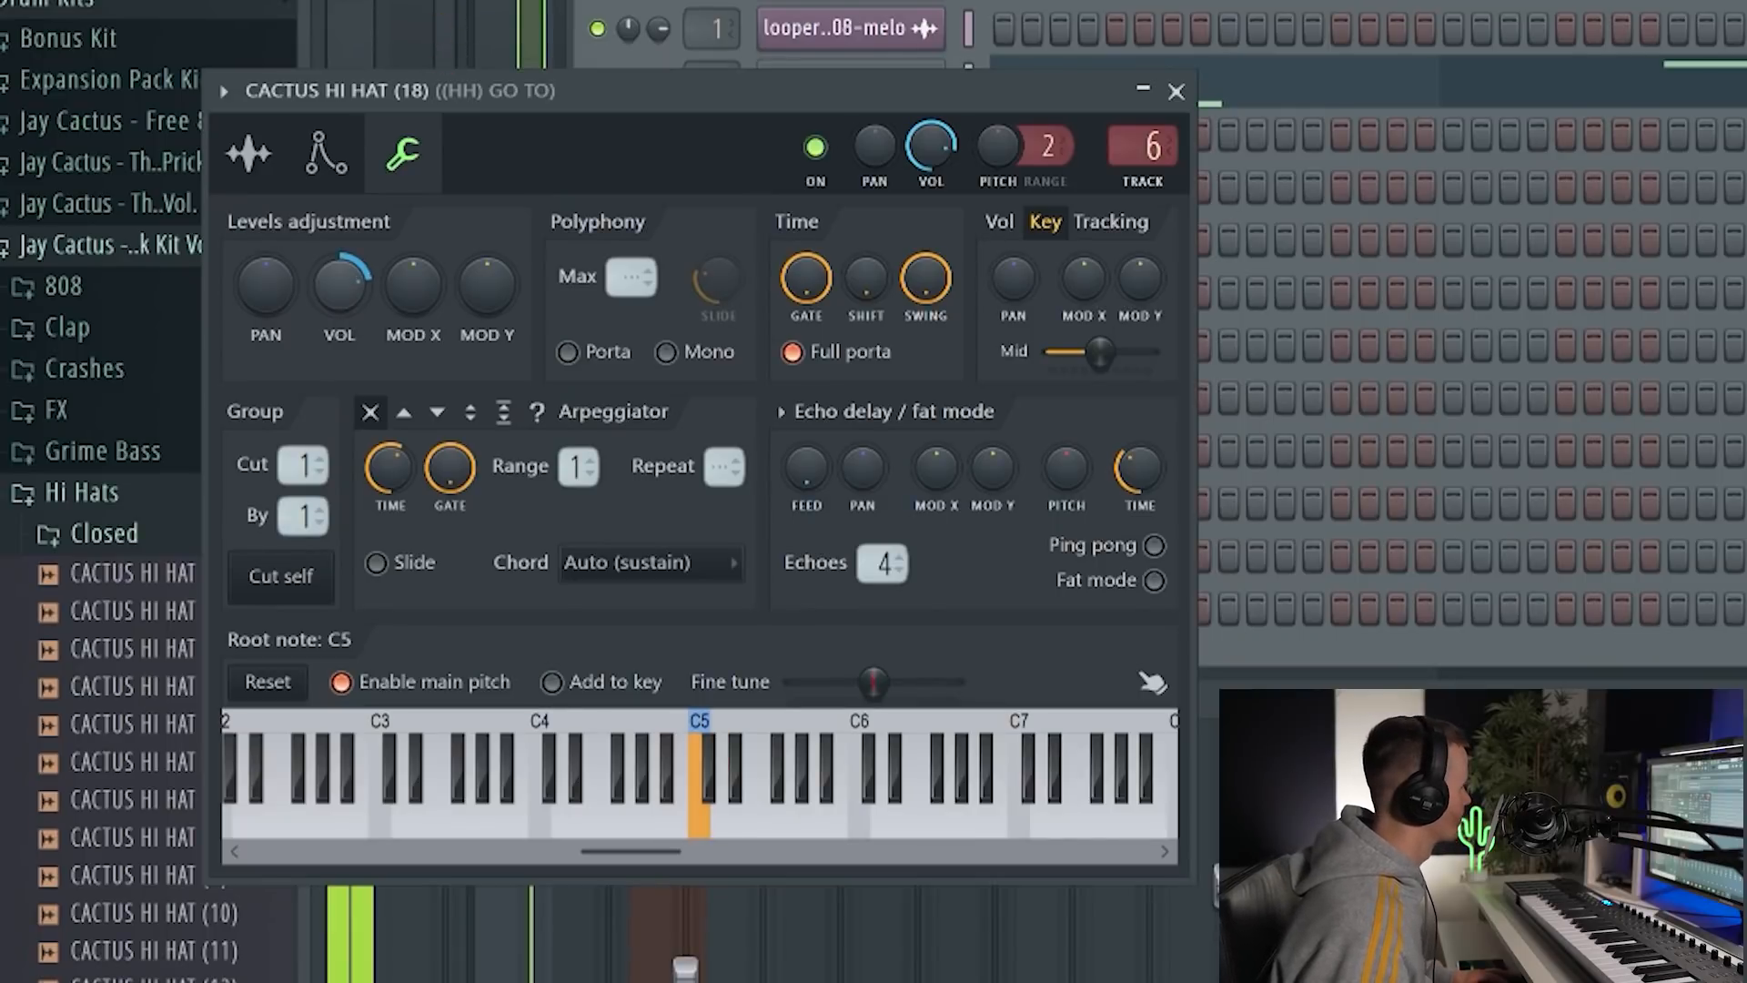
pyautogui.click(248, 153)
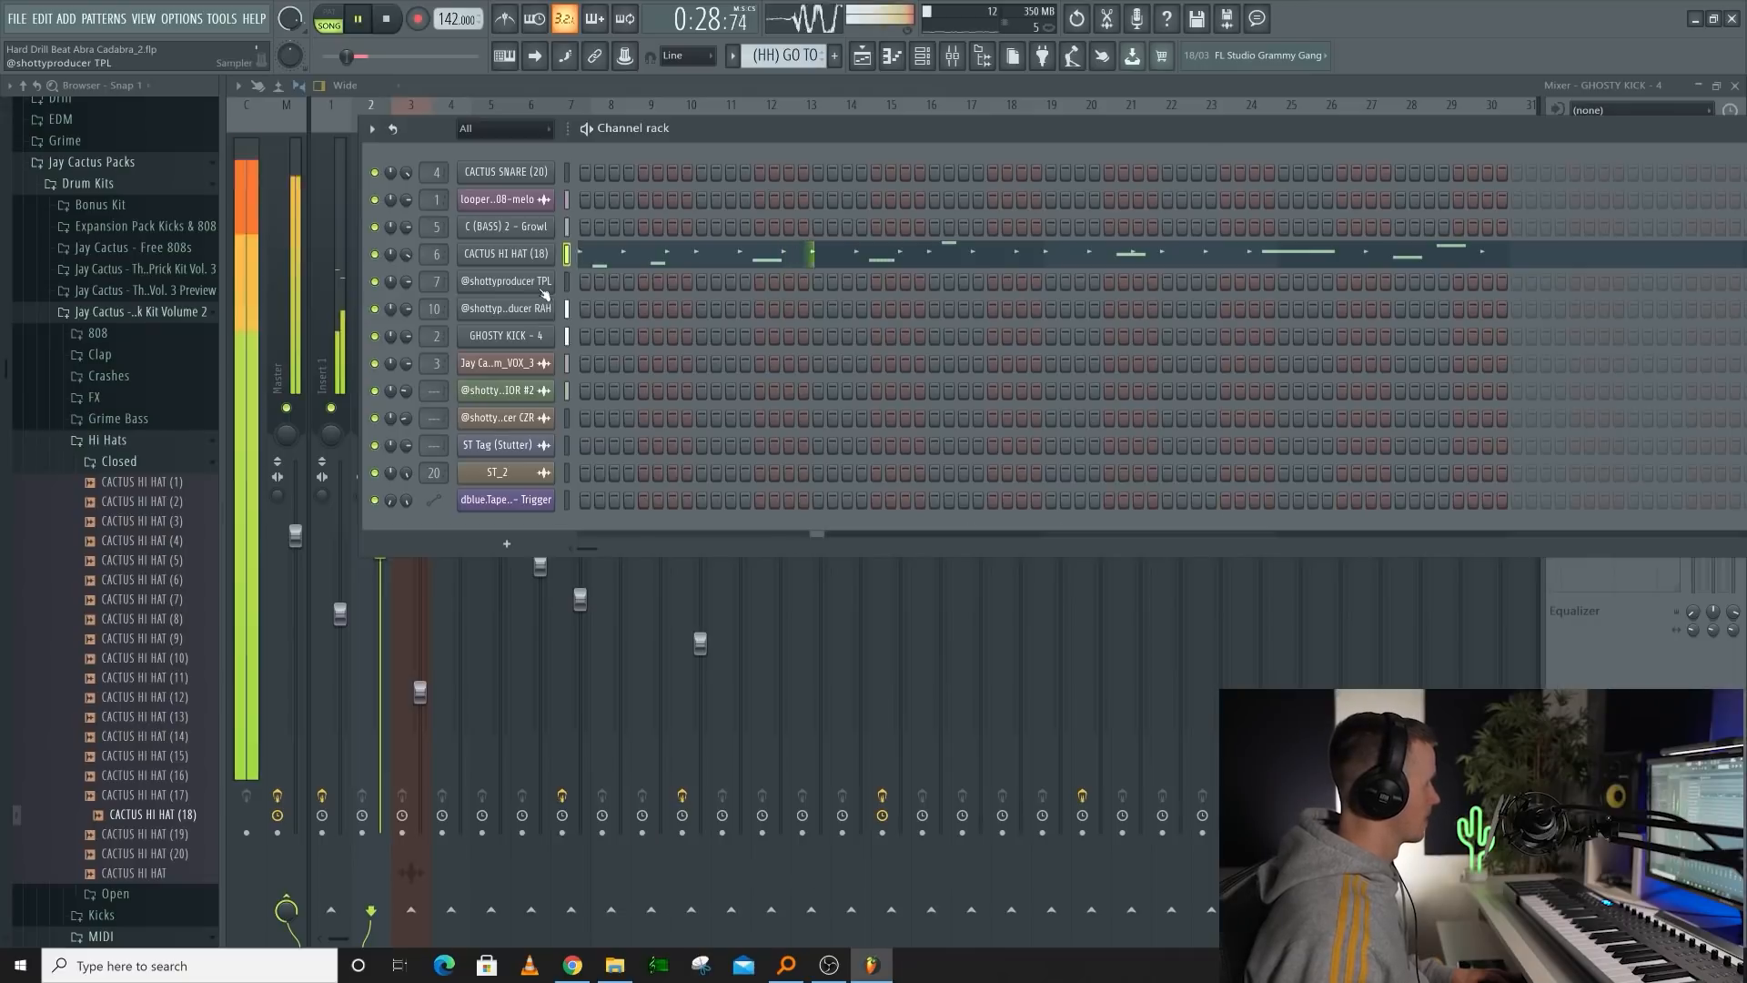
pyautogui.click(515, 260)
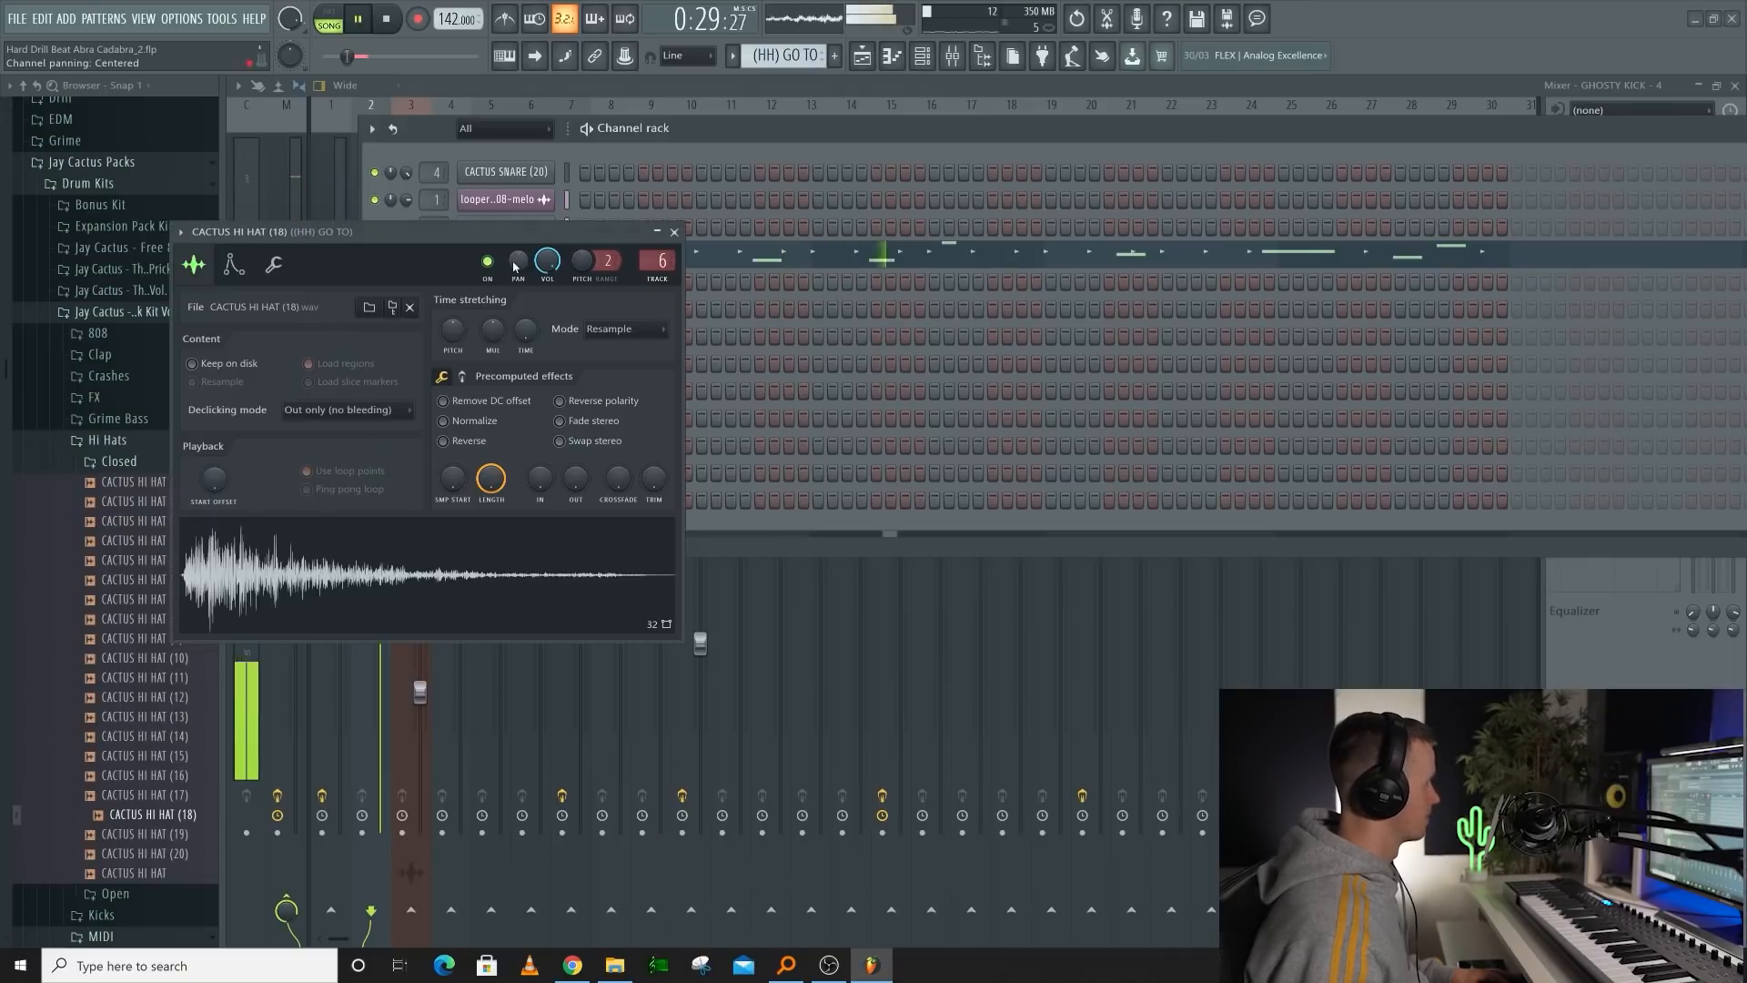
pyautogui.click(674, 232)
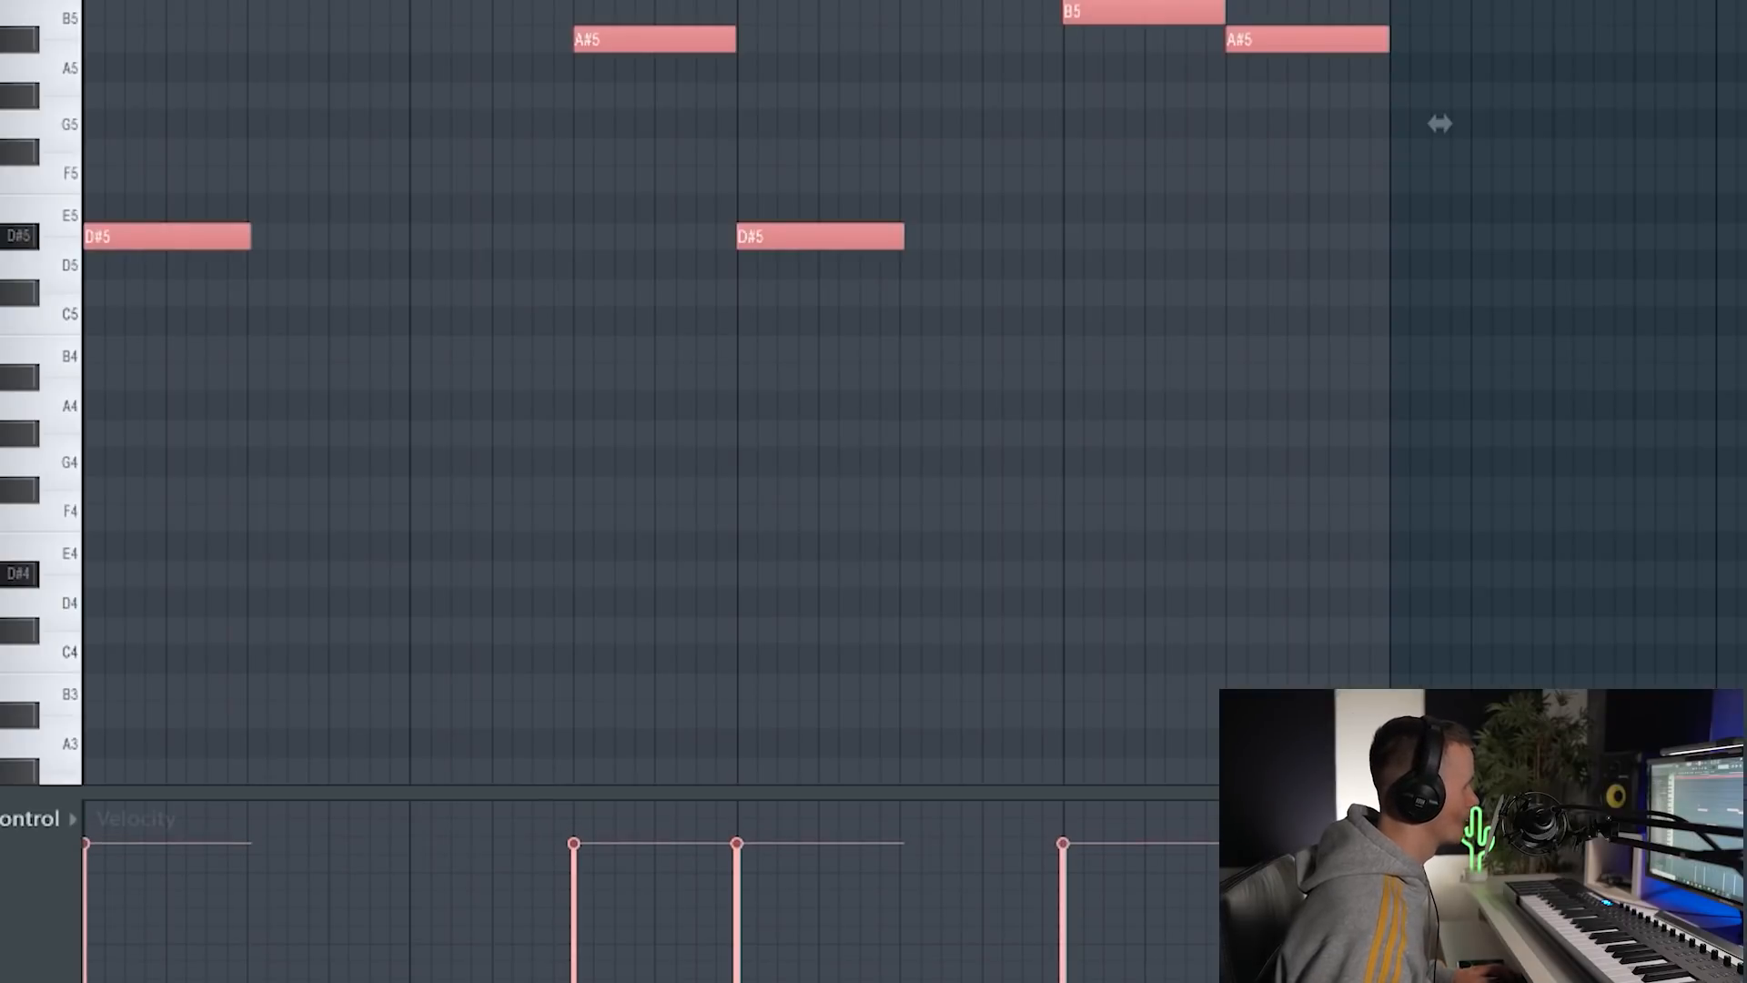
# Replace the last B5 and A#5 notes of the 808 pattern with a short B5 followed by an A#5 up to the end of bar 4
pyautogui.press('space')
pyautogui.keyDown('ctrl'); pyautogui.click(742, 24); pyautogui.keyUp('ctrl')
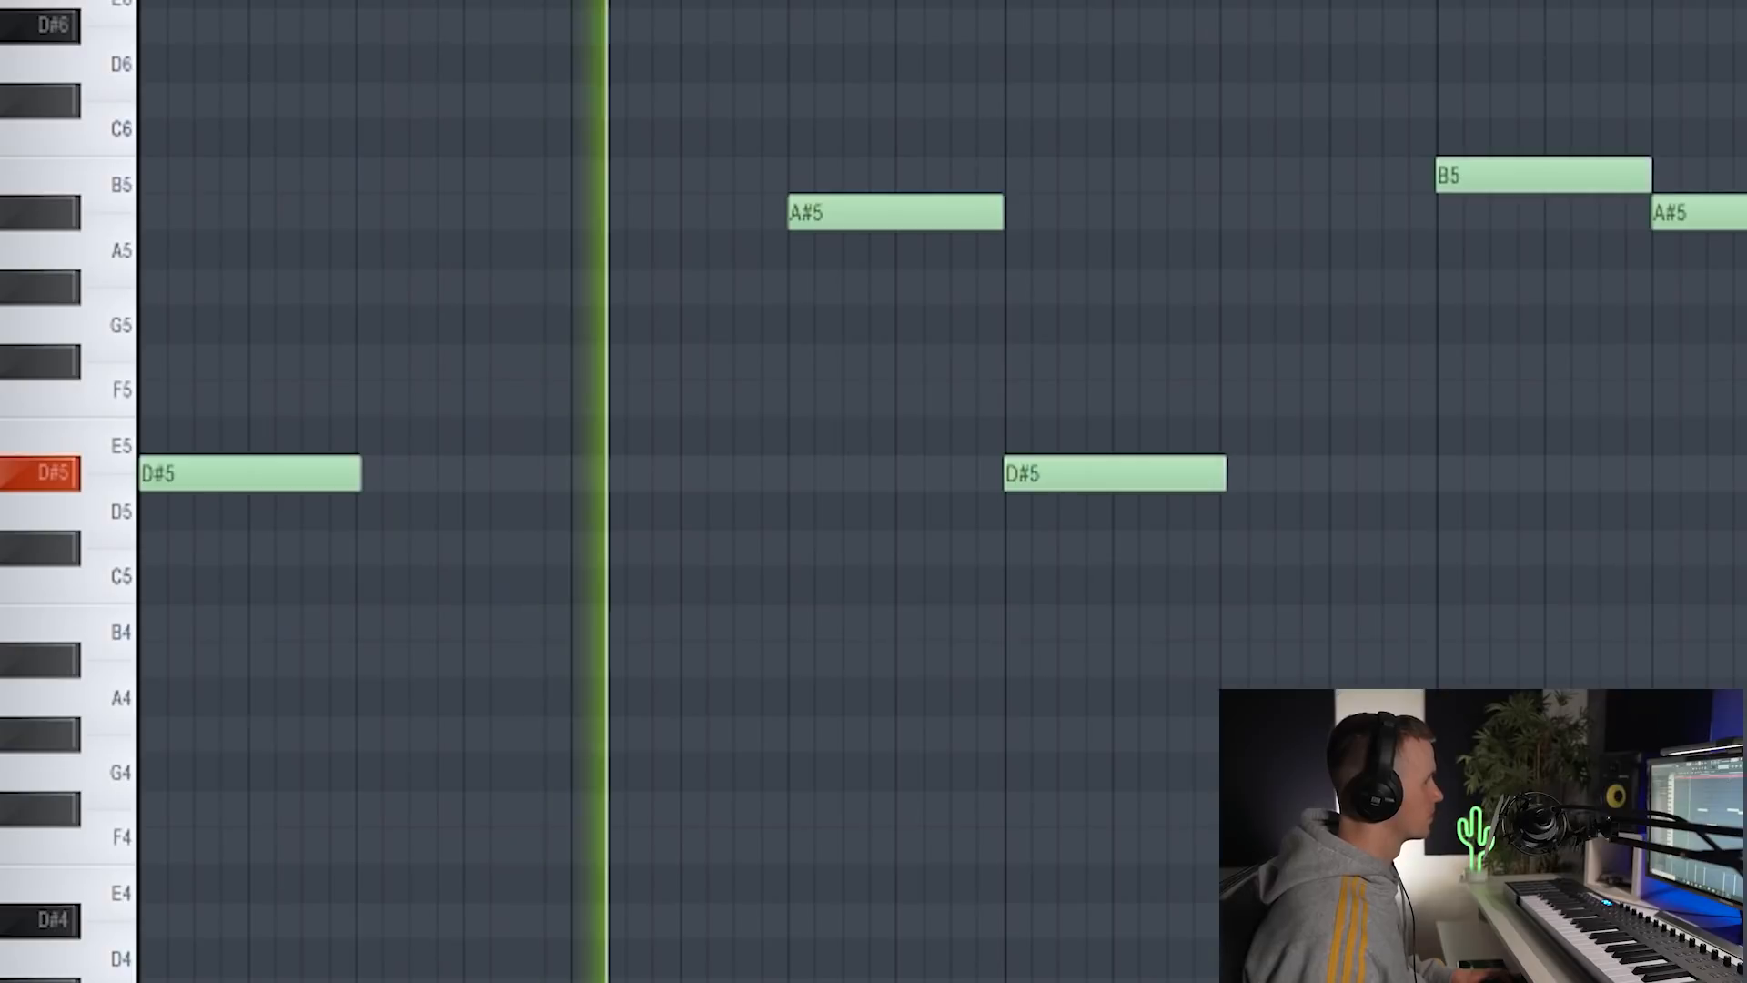
pyautogui.press('F6')
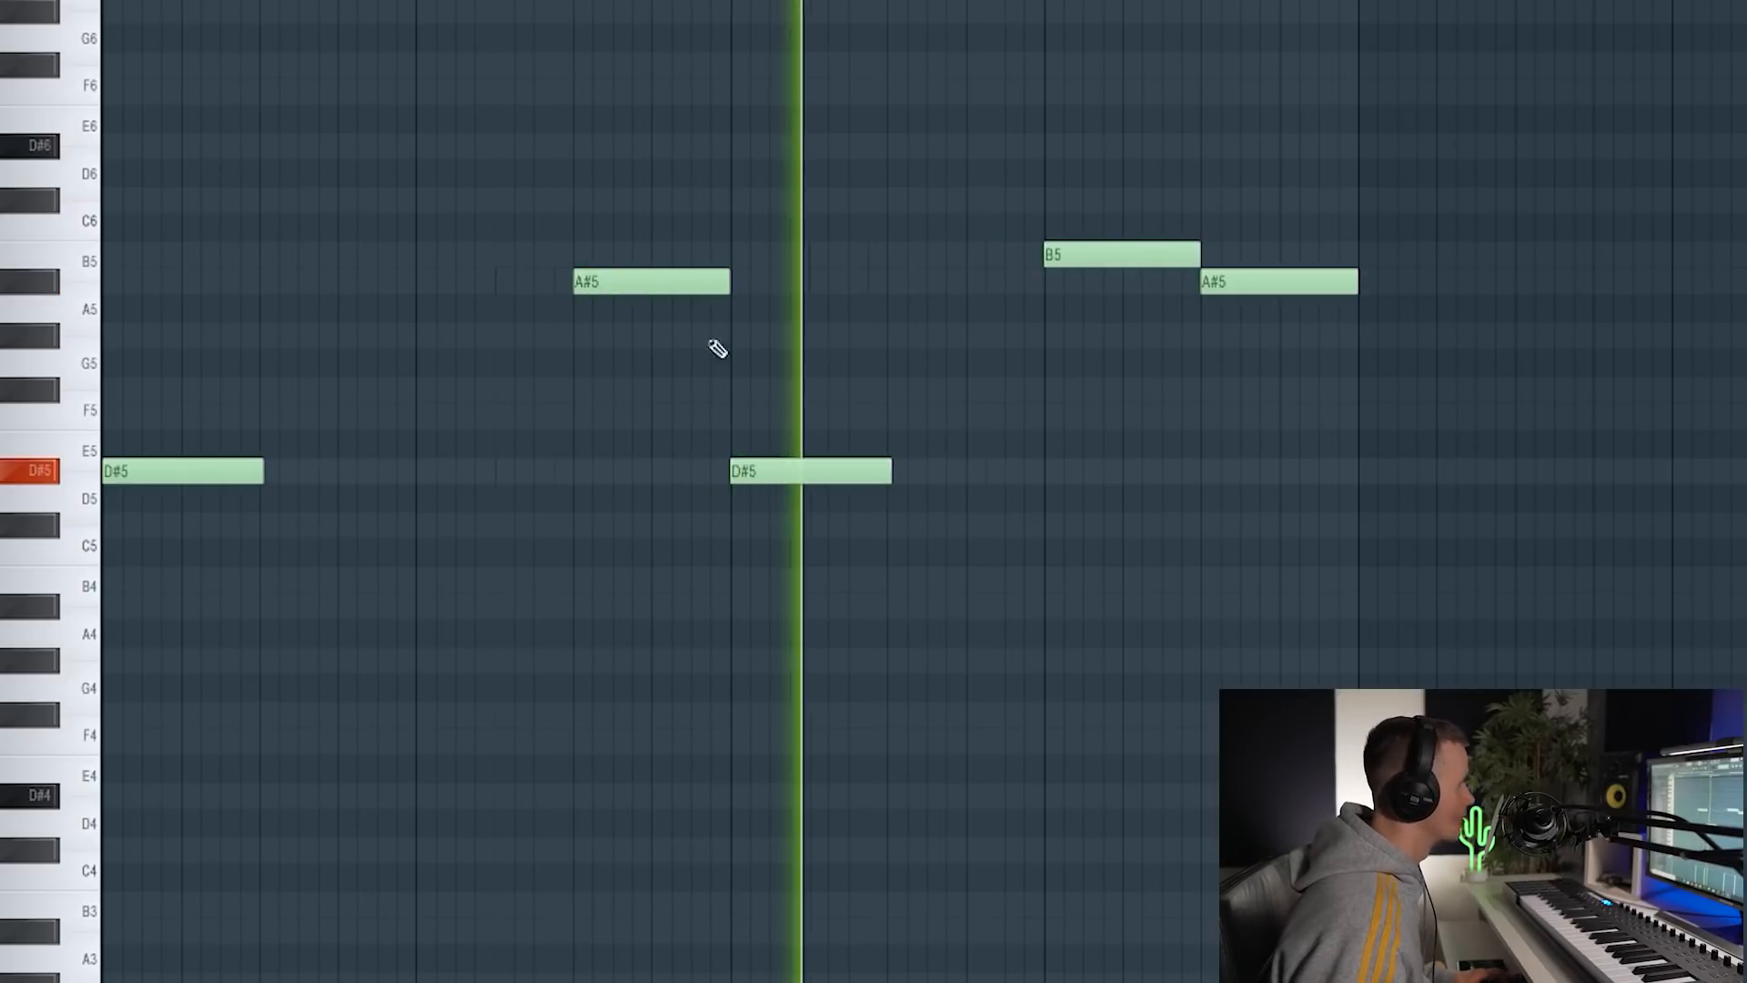
pyautogui.rightClick(1088, 254)
pyautogui.rightClick(1257, 278)
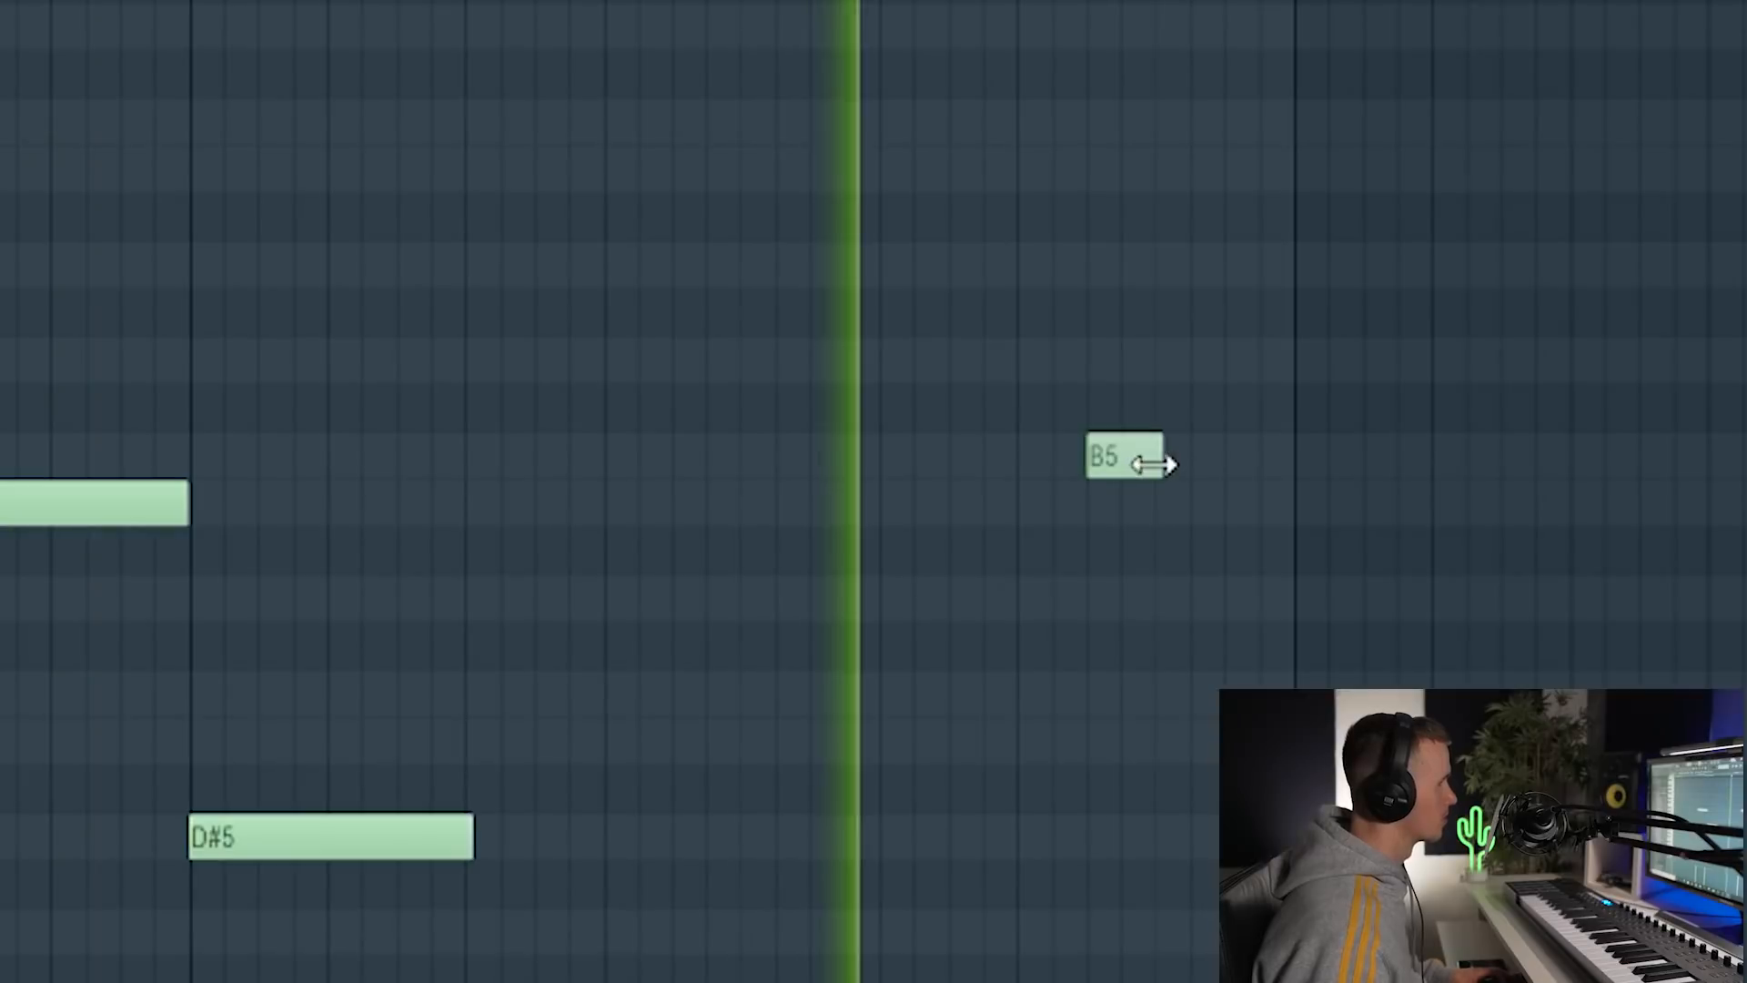
pyautogui.moveTo(1152, 464); pyautogui.dragTo(1181, 464)
pyautogui.click(1202, 502)
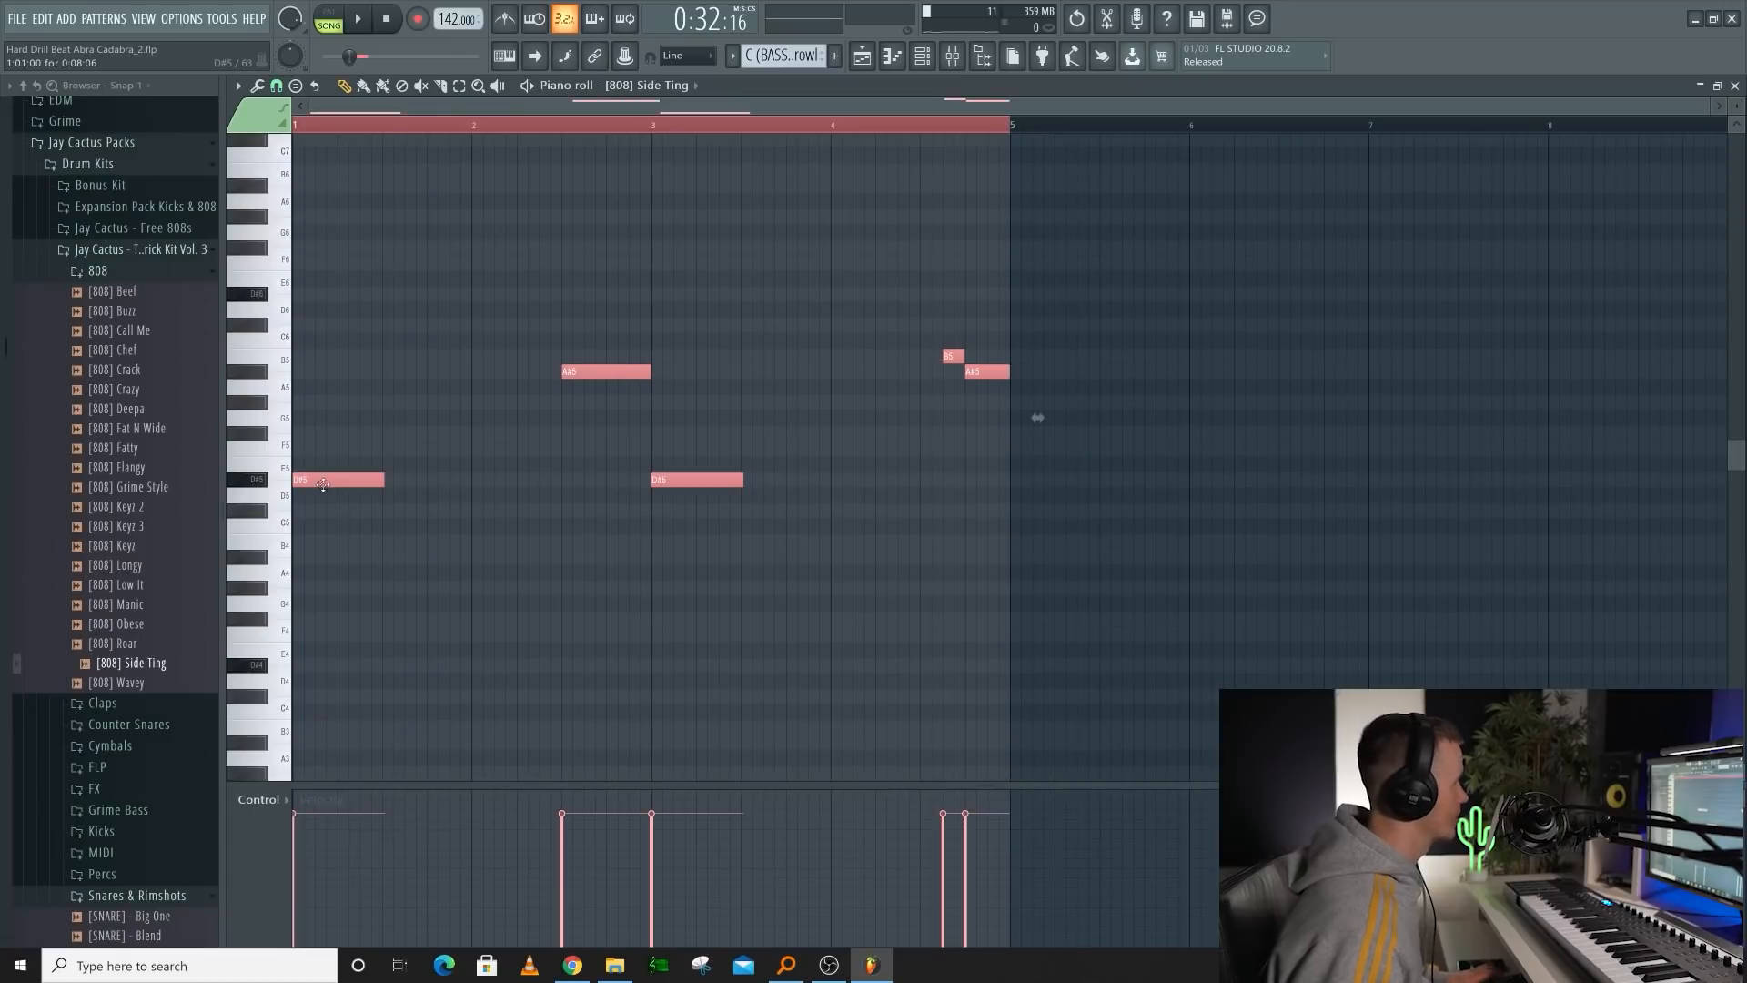
# Repeat the four-bar [808] Side Ting phrase in bars 5 to 8 and add short B6 and A#6 slide notes above its closing D#5 notes
pyautogui.scroll(-2, 1041, 328)
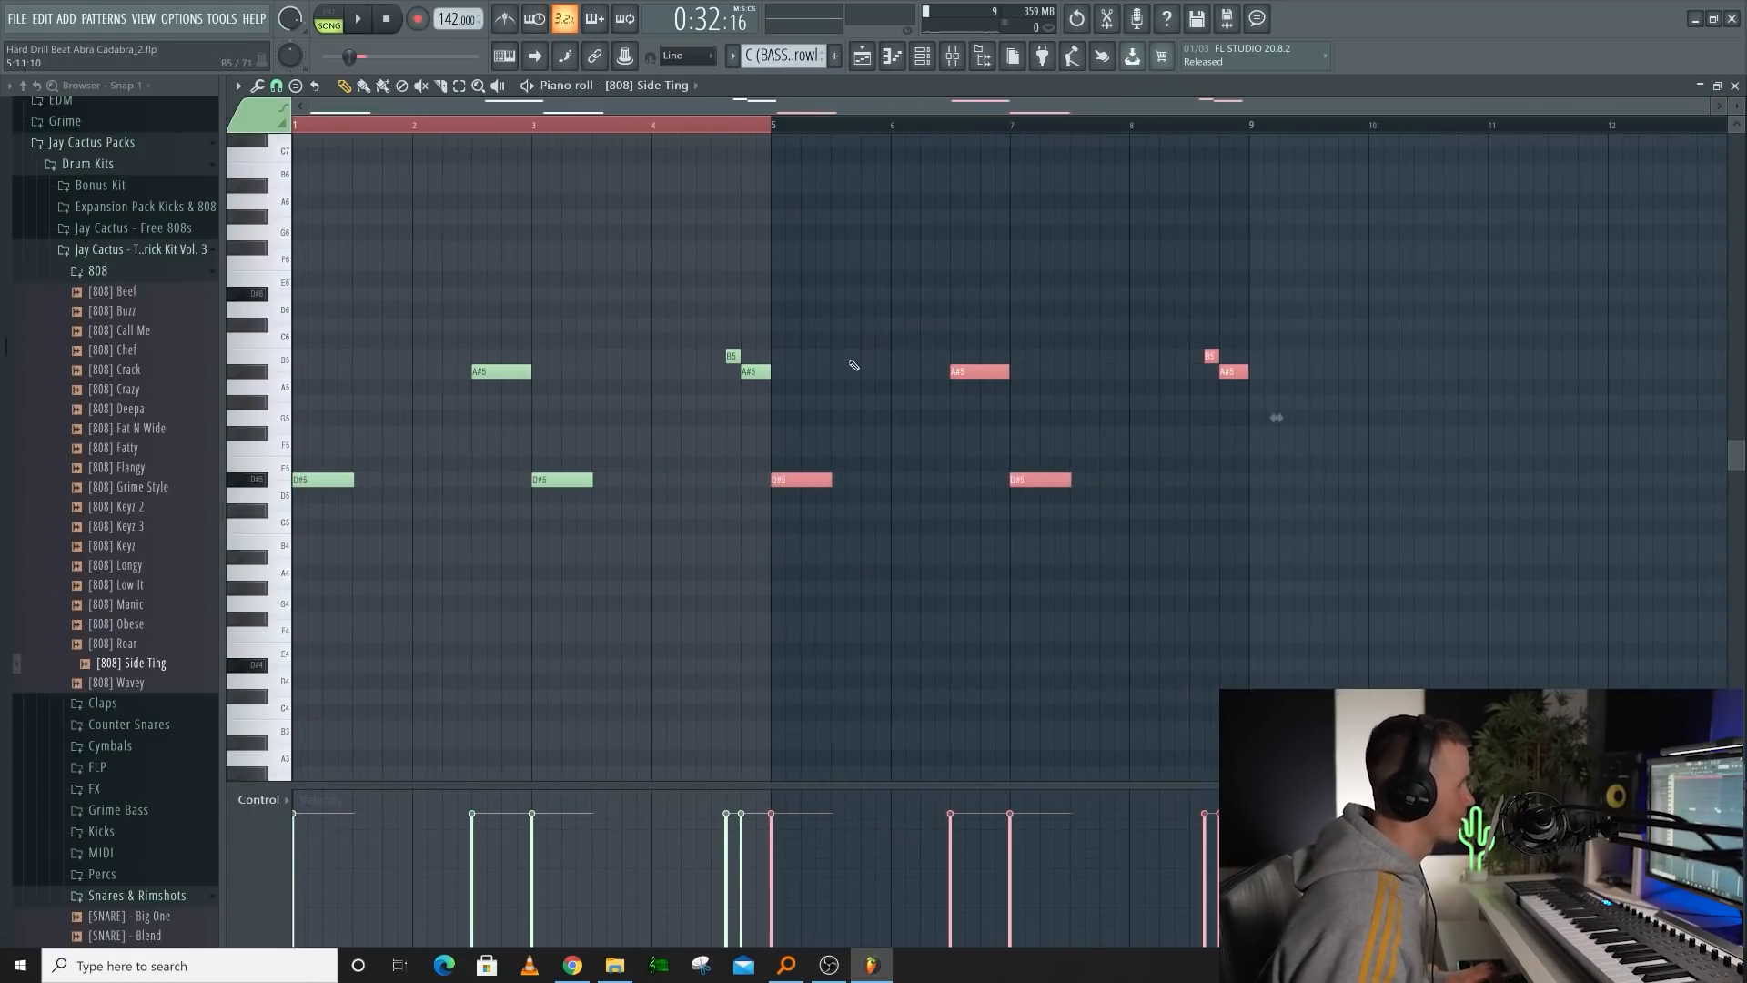
pyautogui.scroll(3, 823, 409)
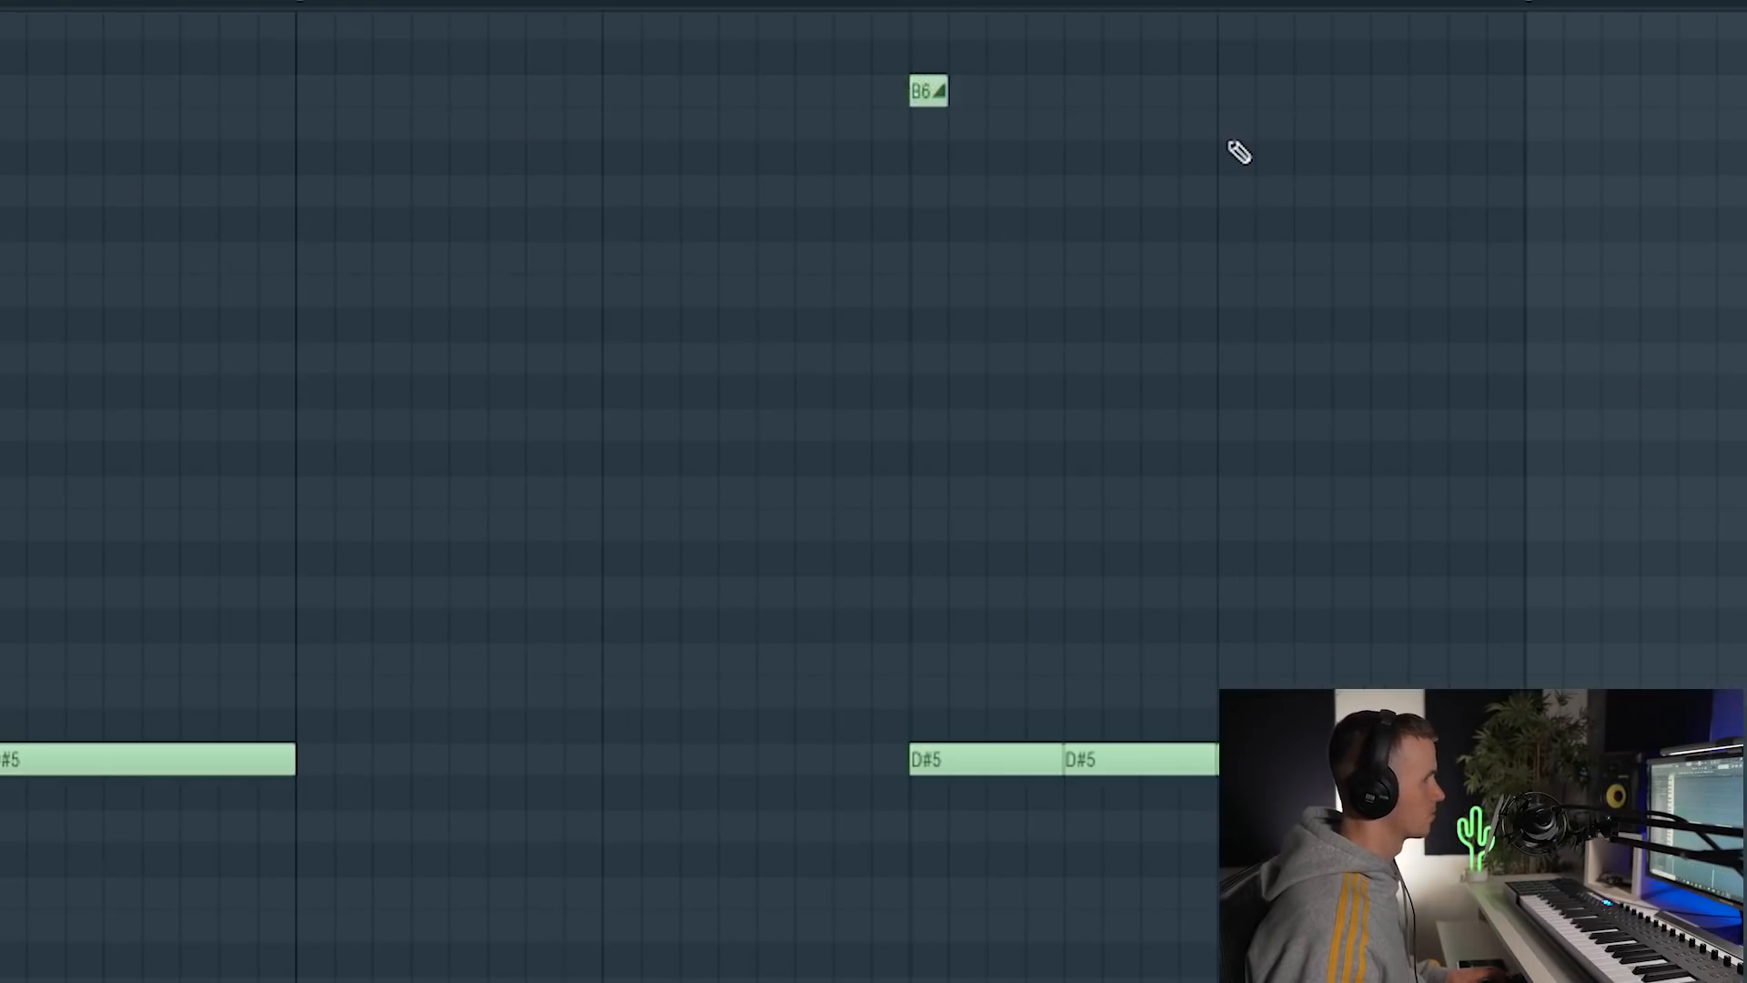
pyautogui.click(1224, 127)
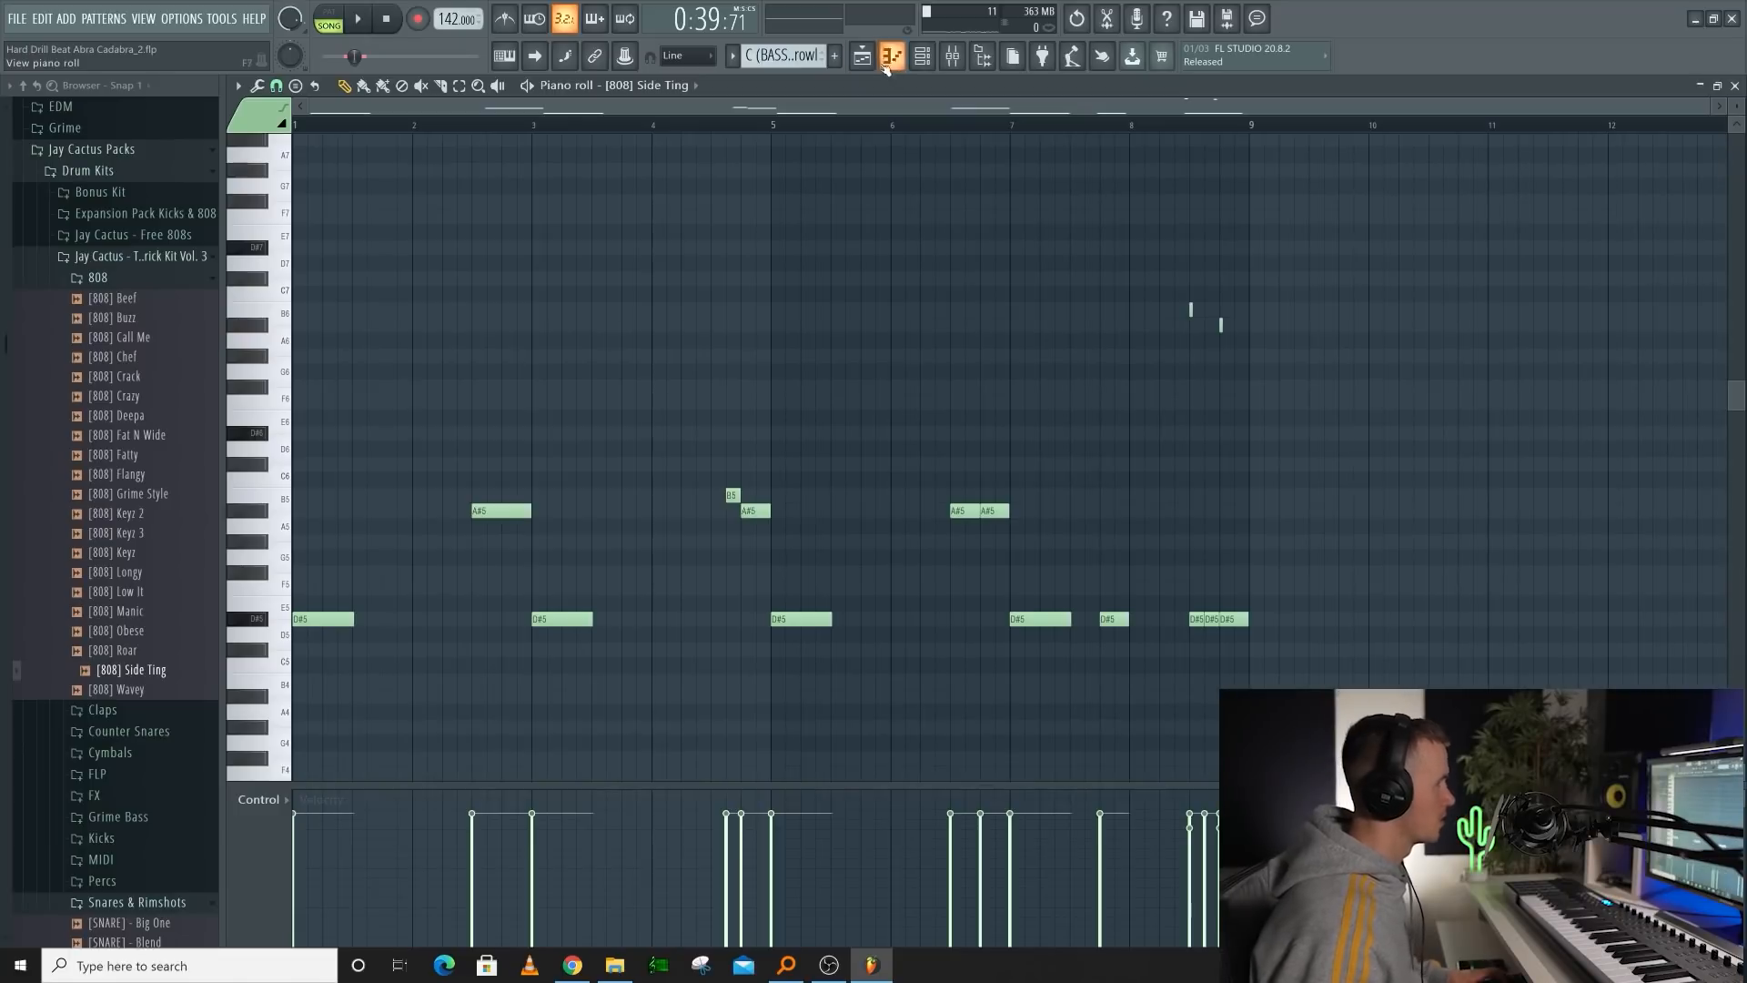
pyautogui.click(885, 65)
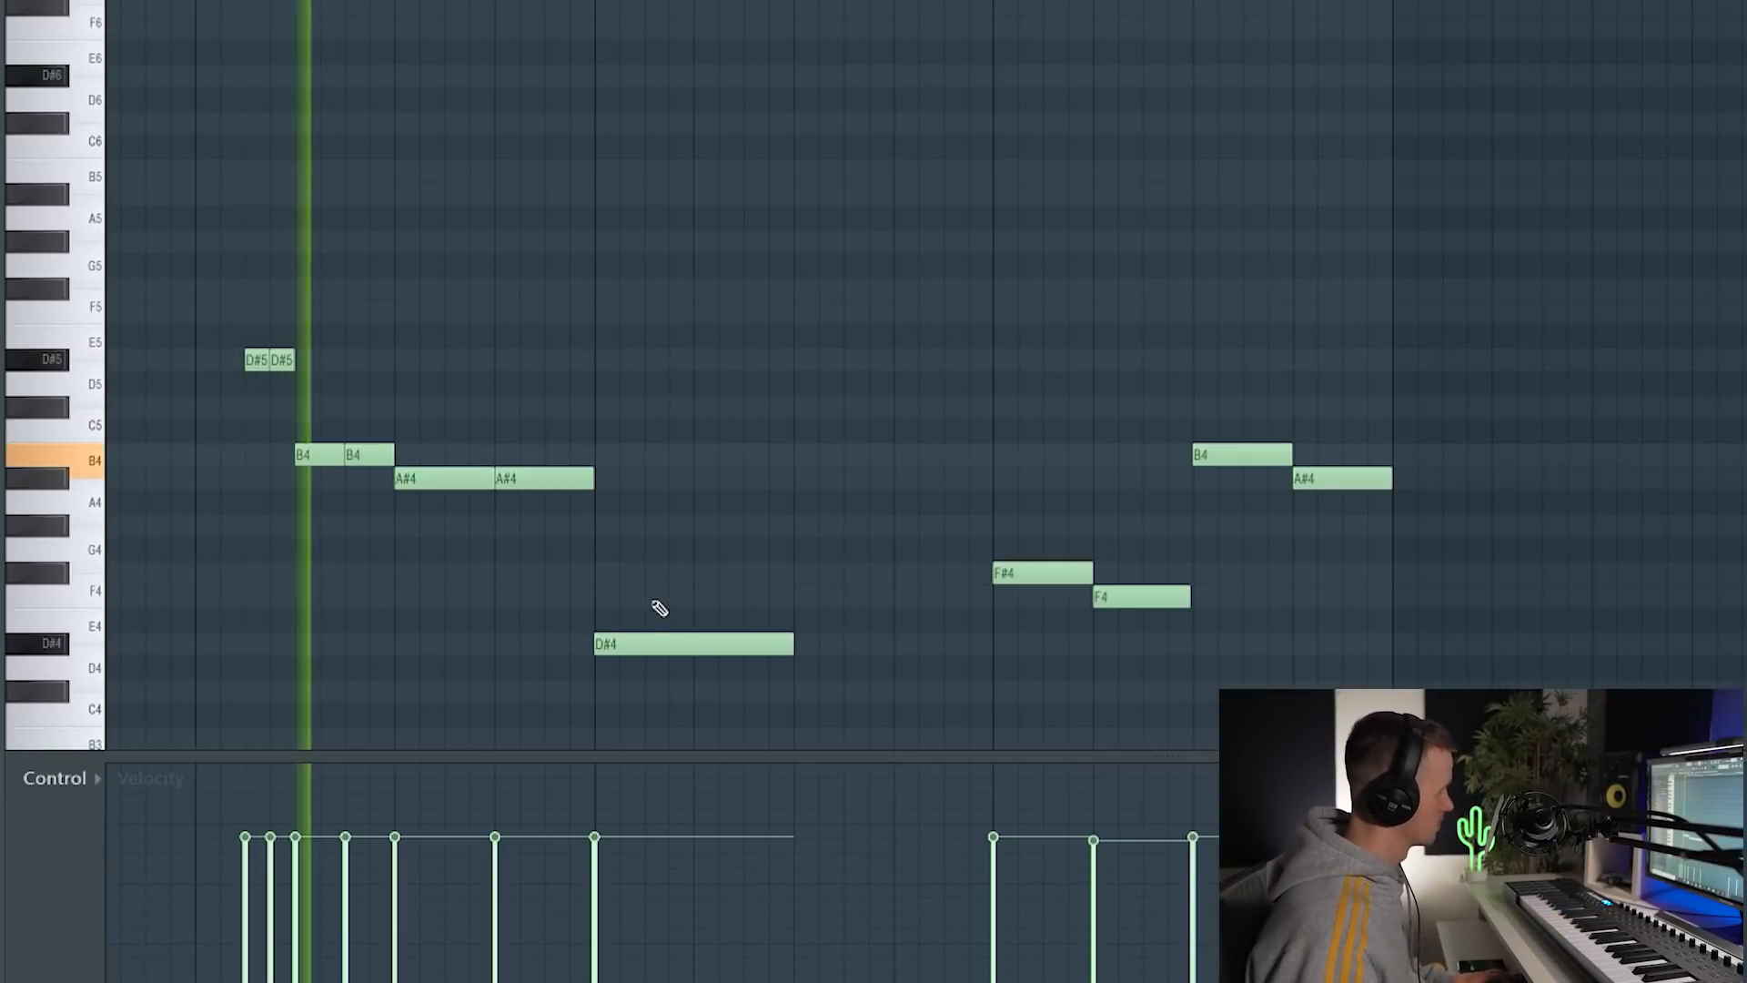
# Delete the long D#4 and the F#4 from the melody, and lower the last B4 and A#4 notes to F#4 and F4
pyautogui.rightClick(668, 646)
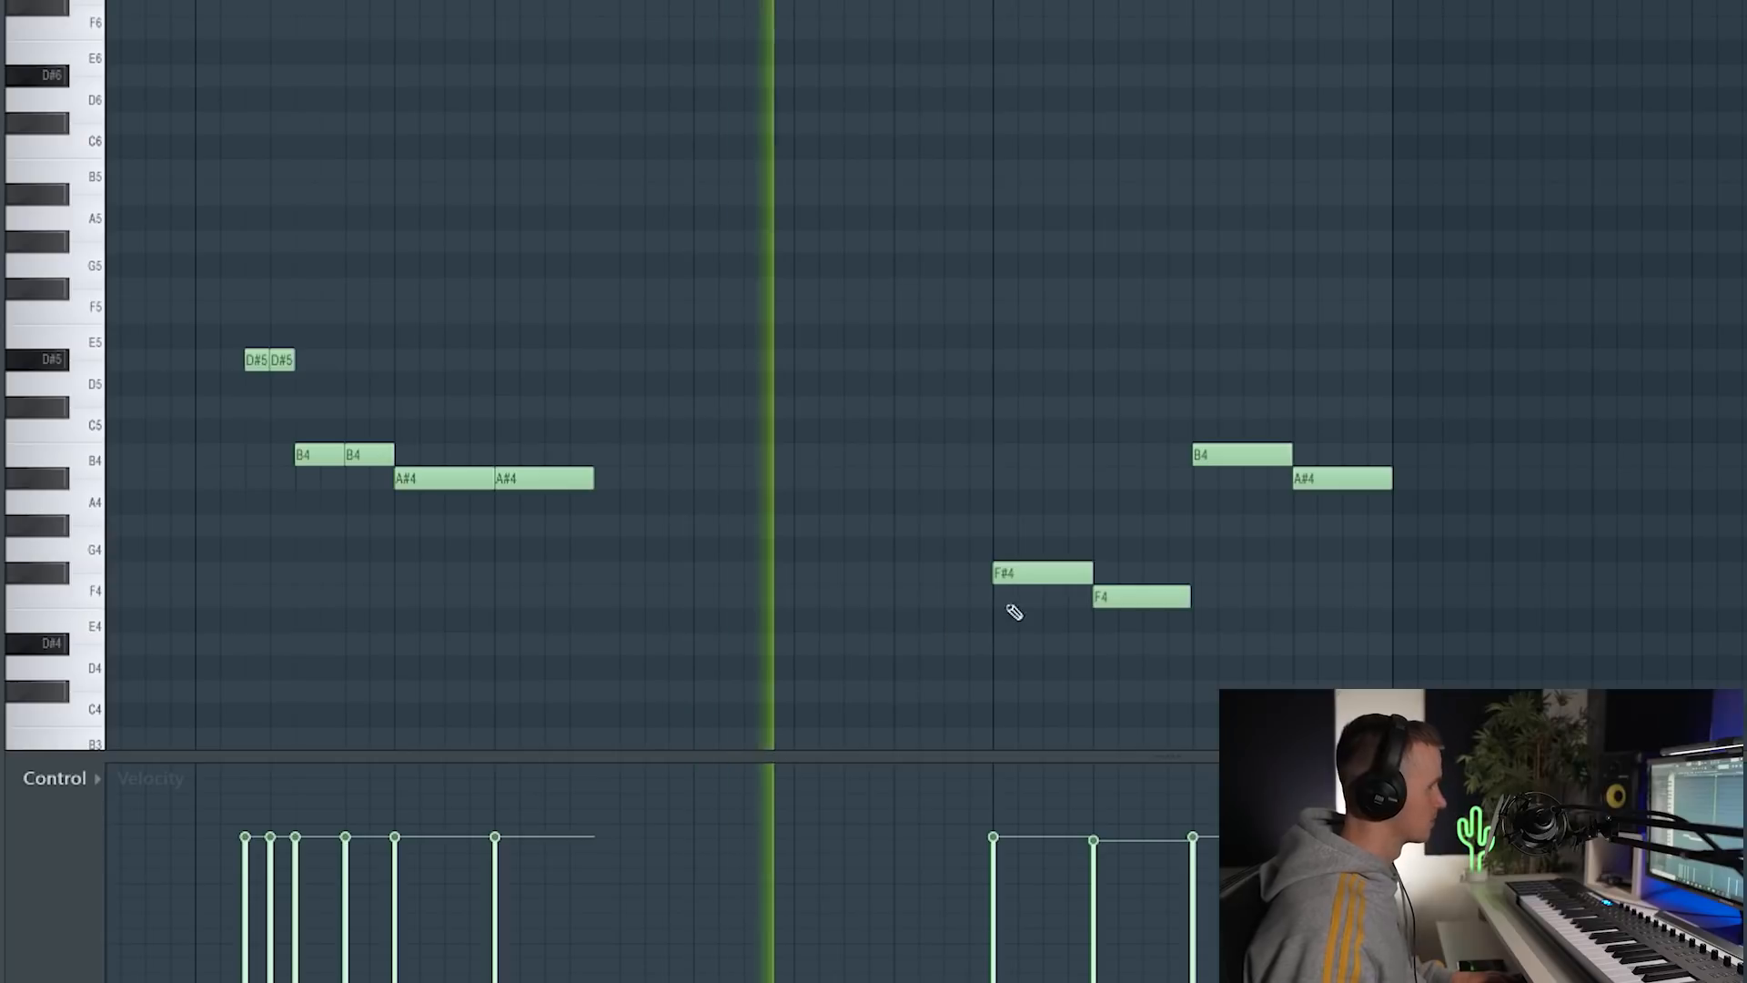
pyautogui.rightClick(1042, 577)
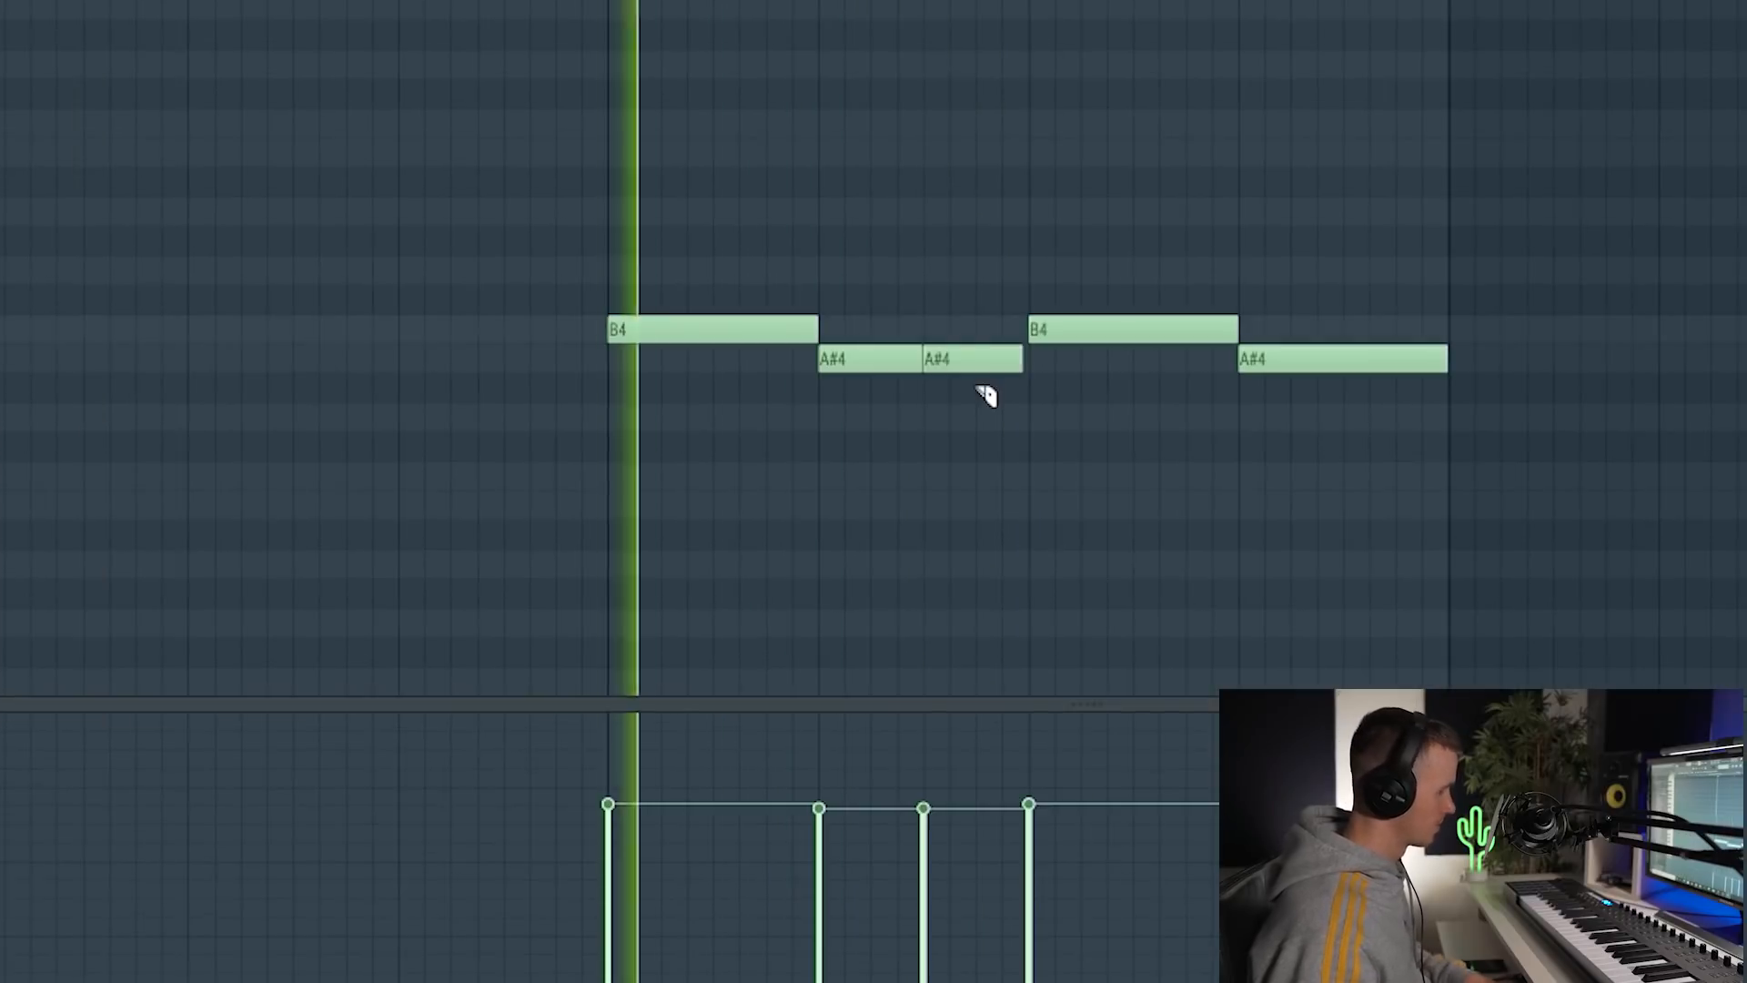
pyautogui.press('space')
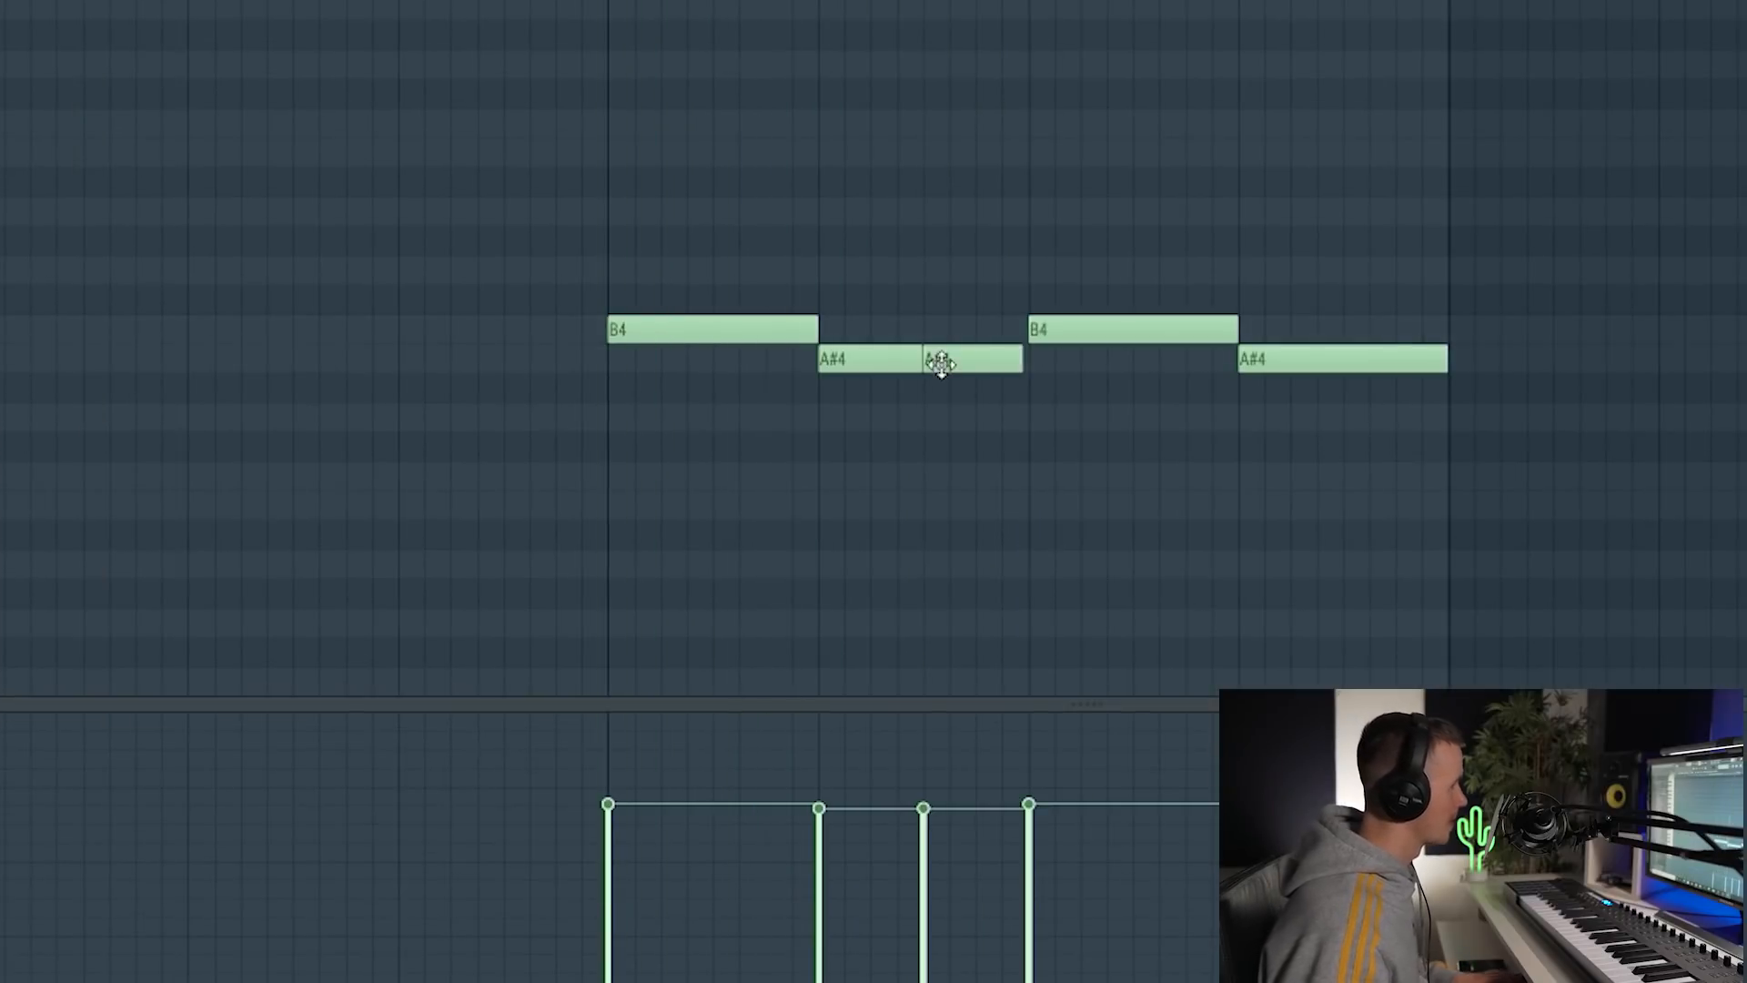
pyautogui.moveTo(1020, 360); pyautogui.dragTo(1089, 474)
pyautogui.press('space')
pyautogui.moveTo(1277, 371); pyautogui.dragTo(1268, 507)
pyautogui.press('space')
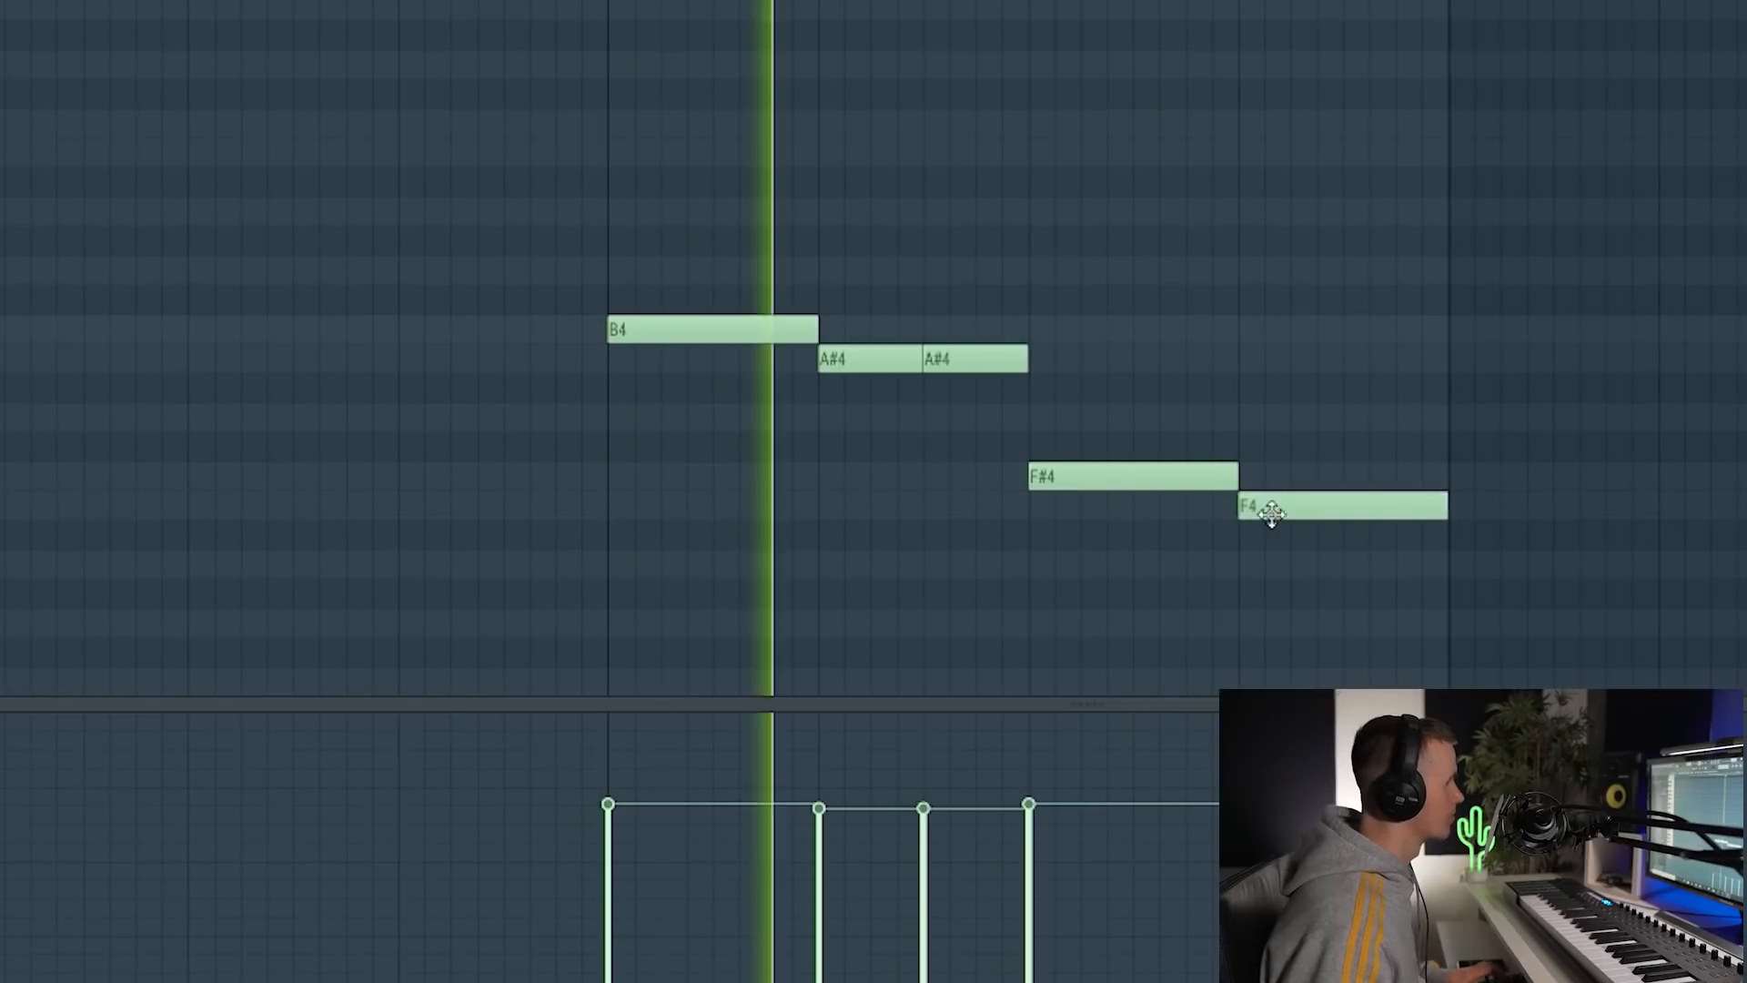
# Shift the paired B5 and A#5 notes to start directly after the D#6 note, and delete the long D#5 note
pyautogui.scroll(-6, 1229, 383)
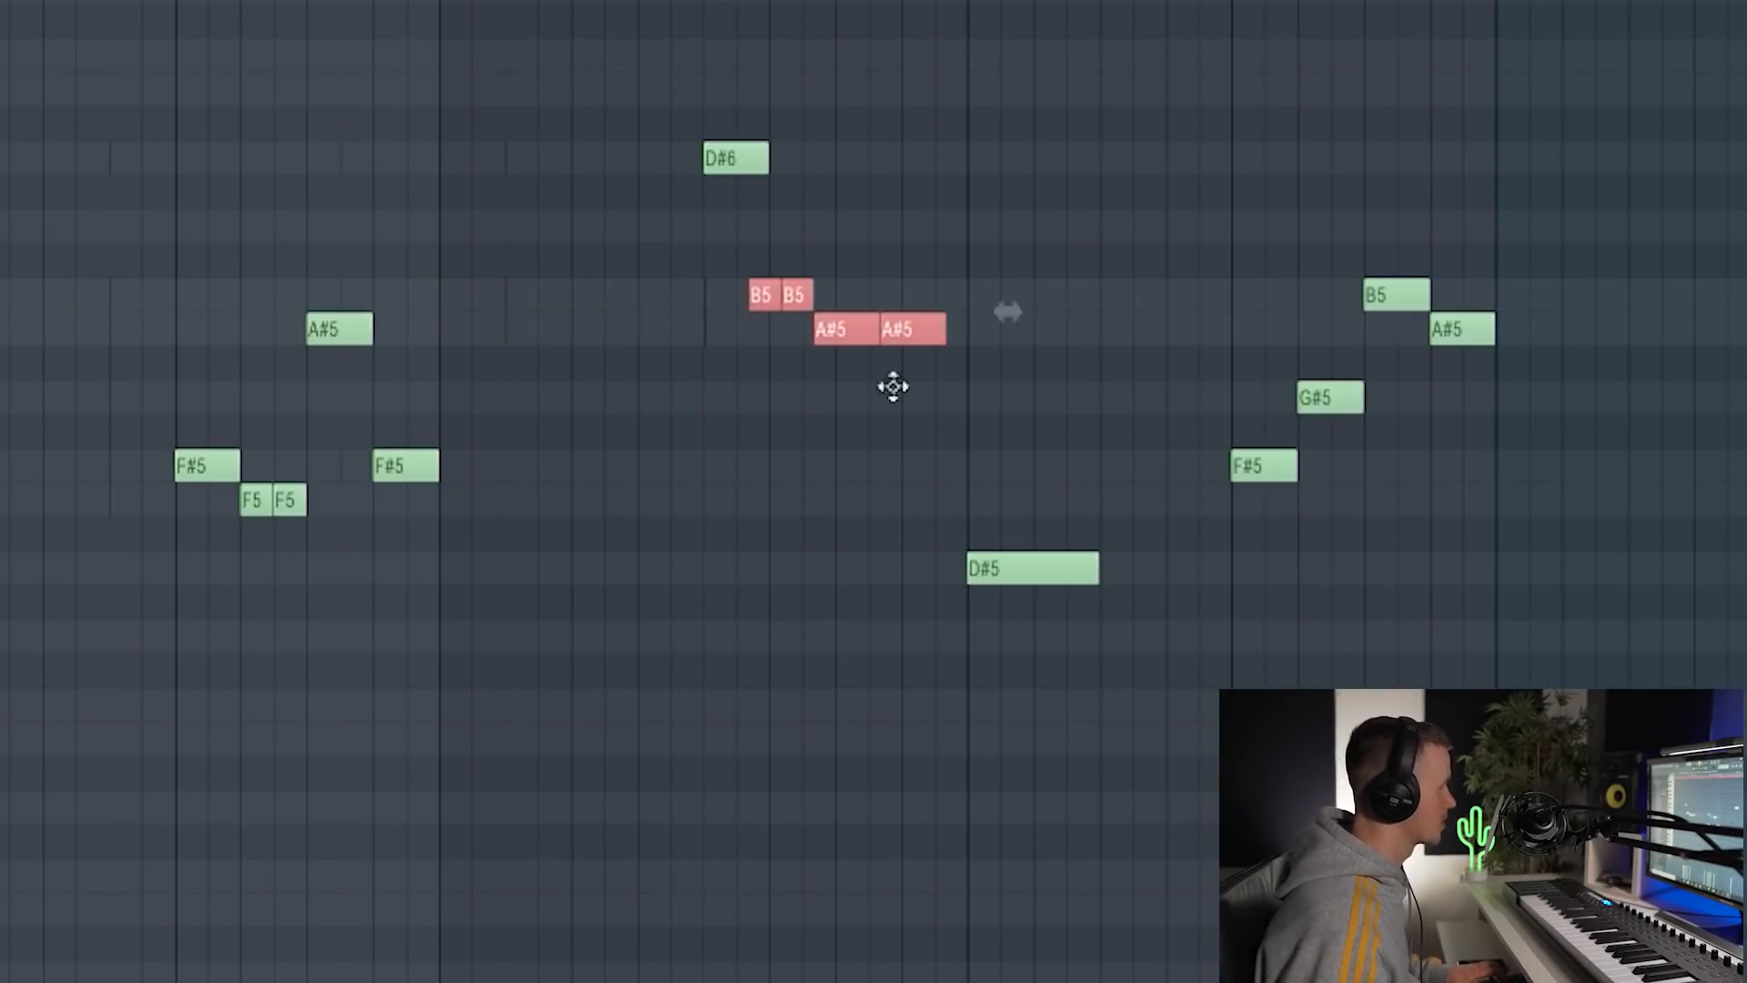
pyautogui.moveTo(894, 387); pyautogui.dragTo(910, 383)
pyautogui.press('space')
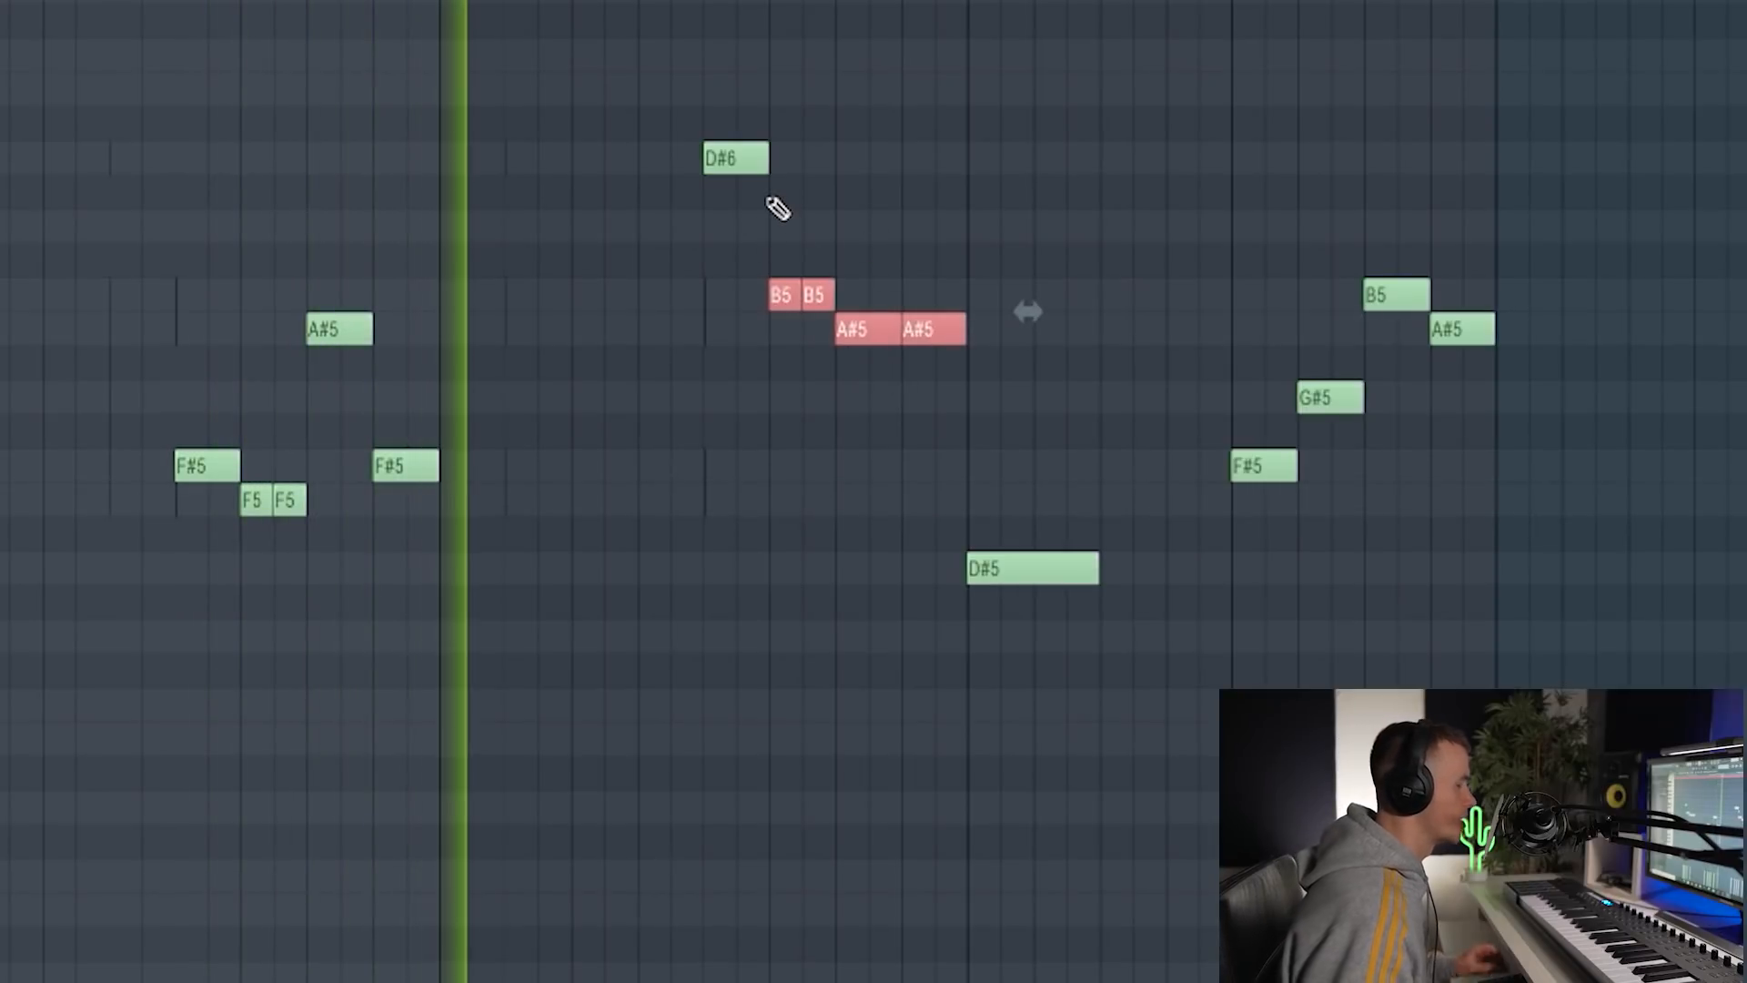
pyautogui.click(887, 143)
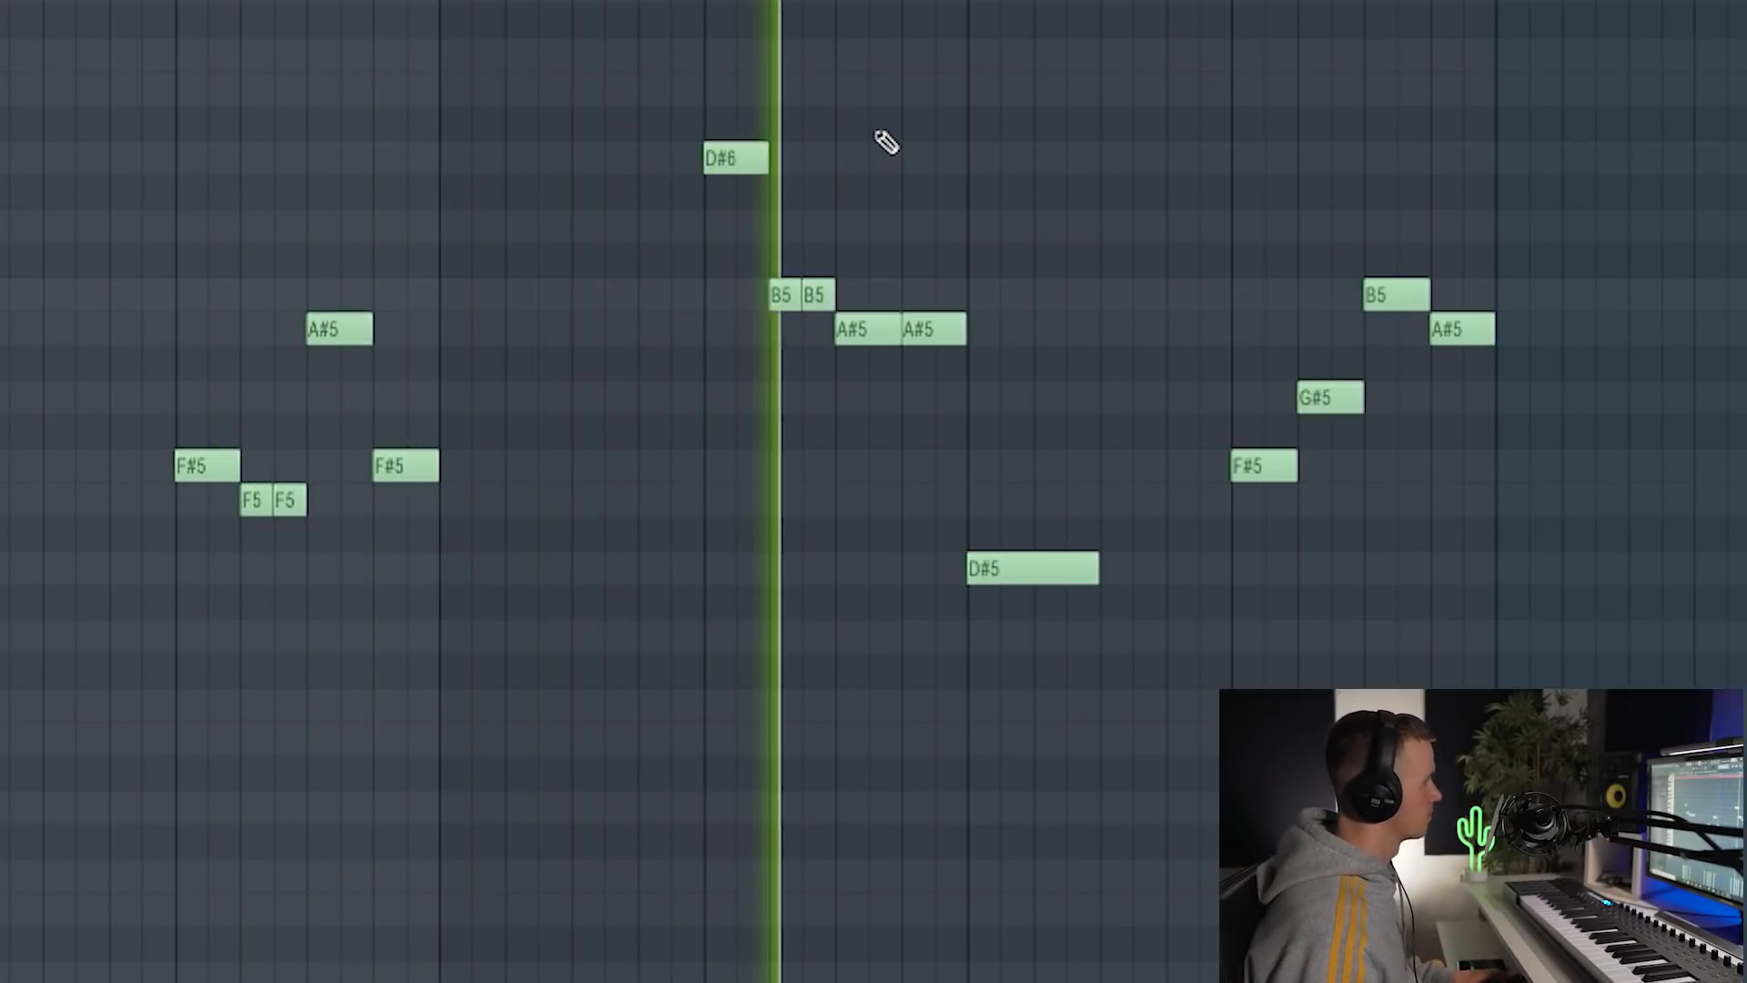
pyautogui.rightClick(1055, 575)
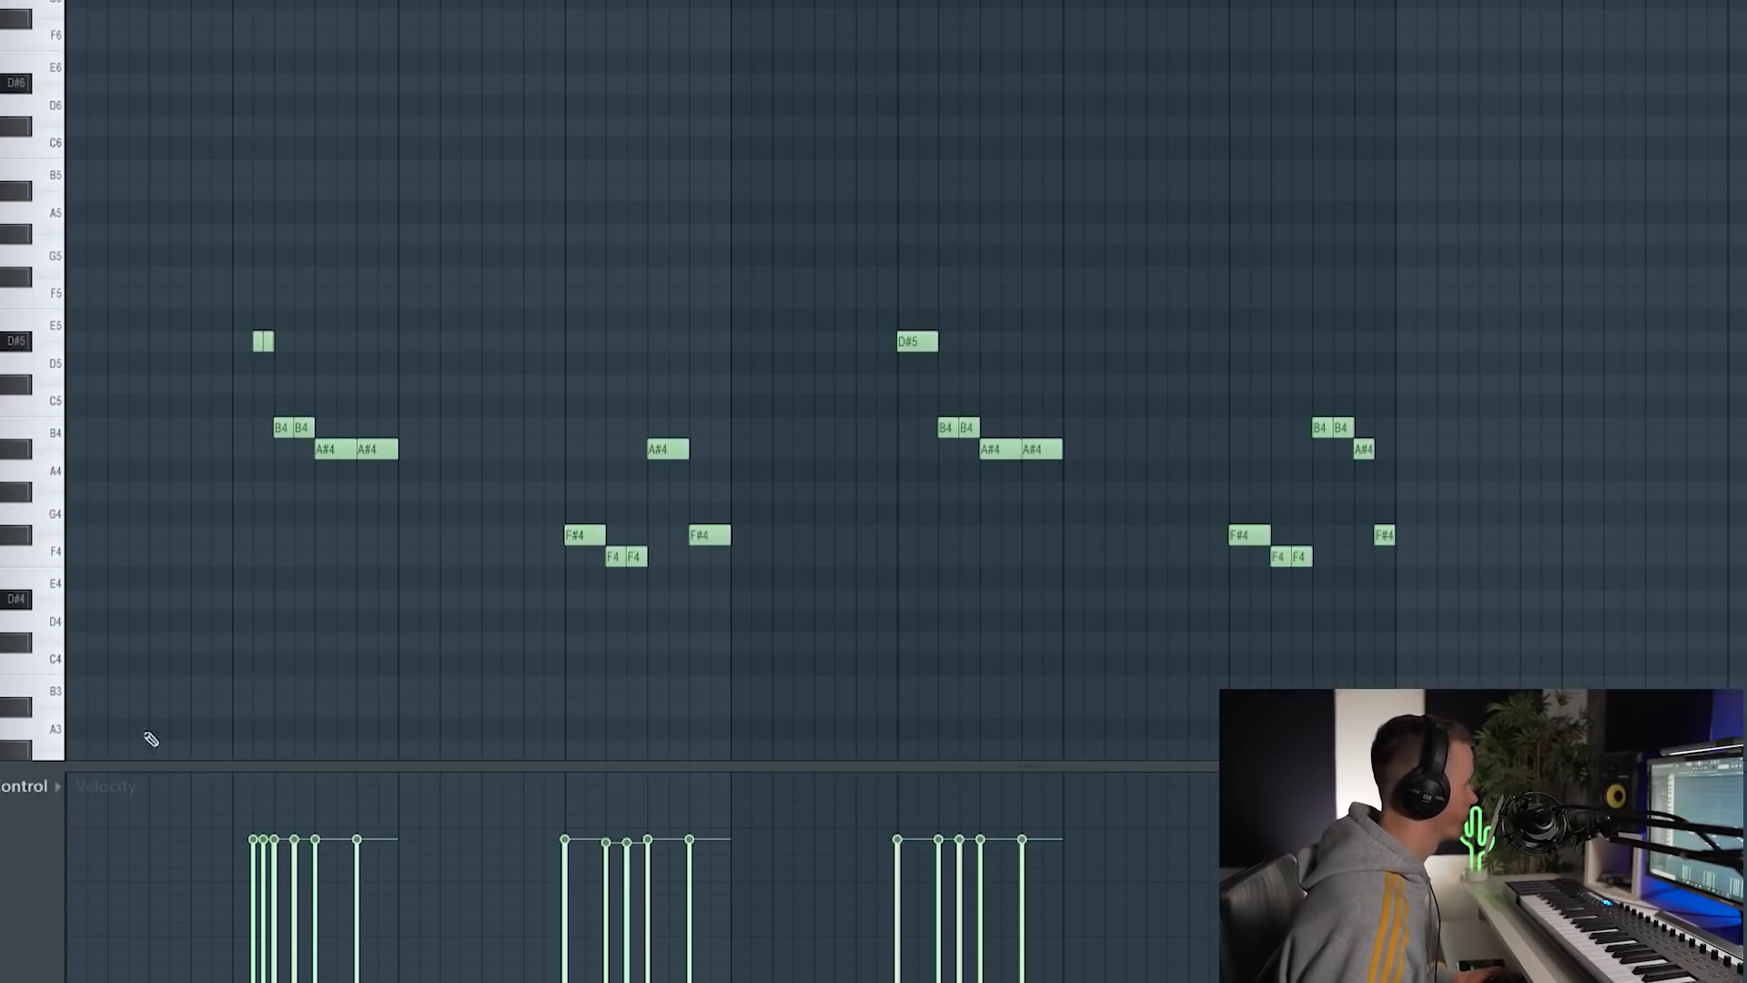
# Display the note pan values and pan the closing F#5 note to the opposite side from the B5 and A#5 notes
pyautogui.click(27, 787)
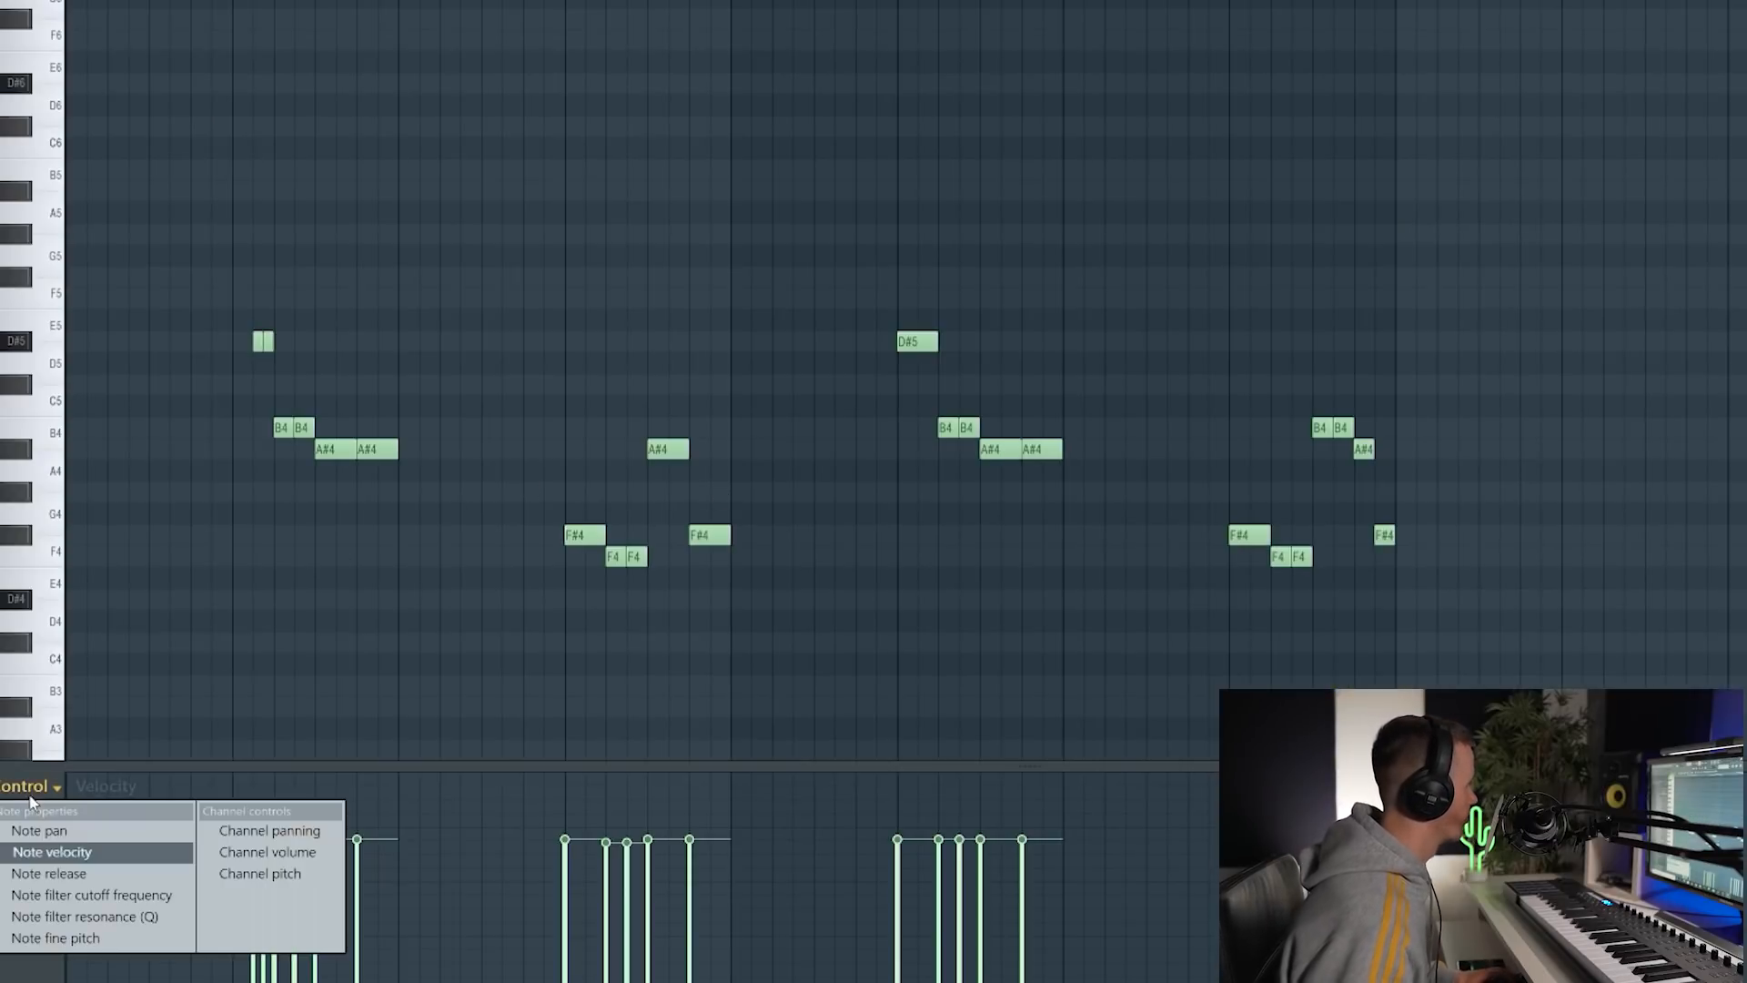
pyautogui.click(59, 836)
pyautogui.scroll(2, 242, 838)
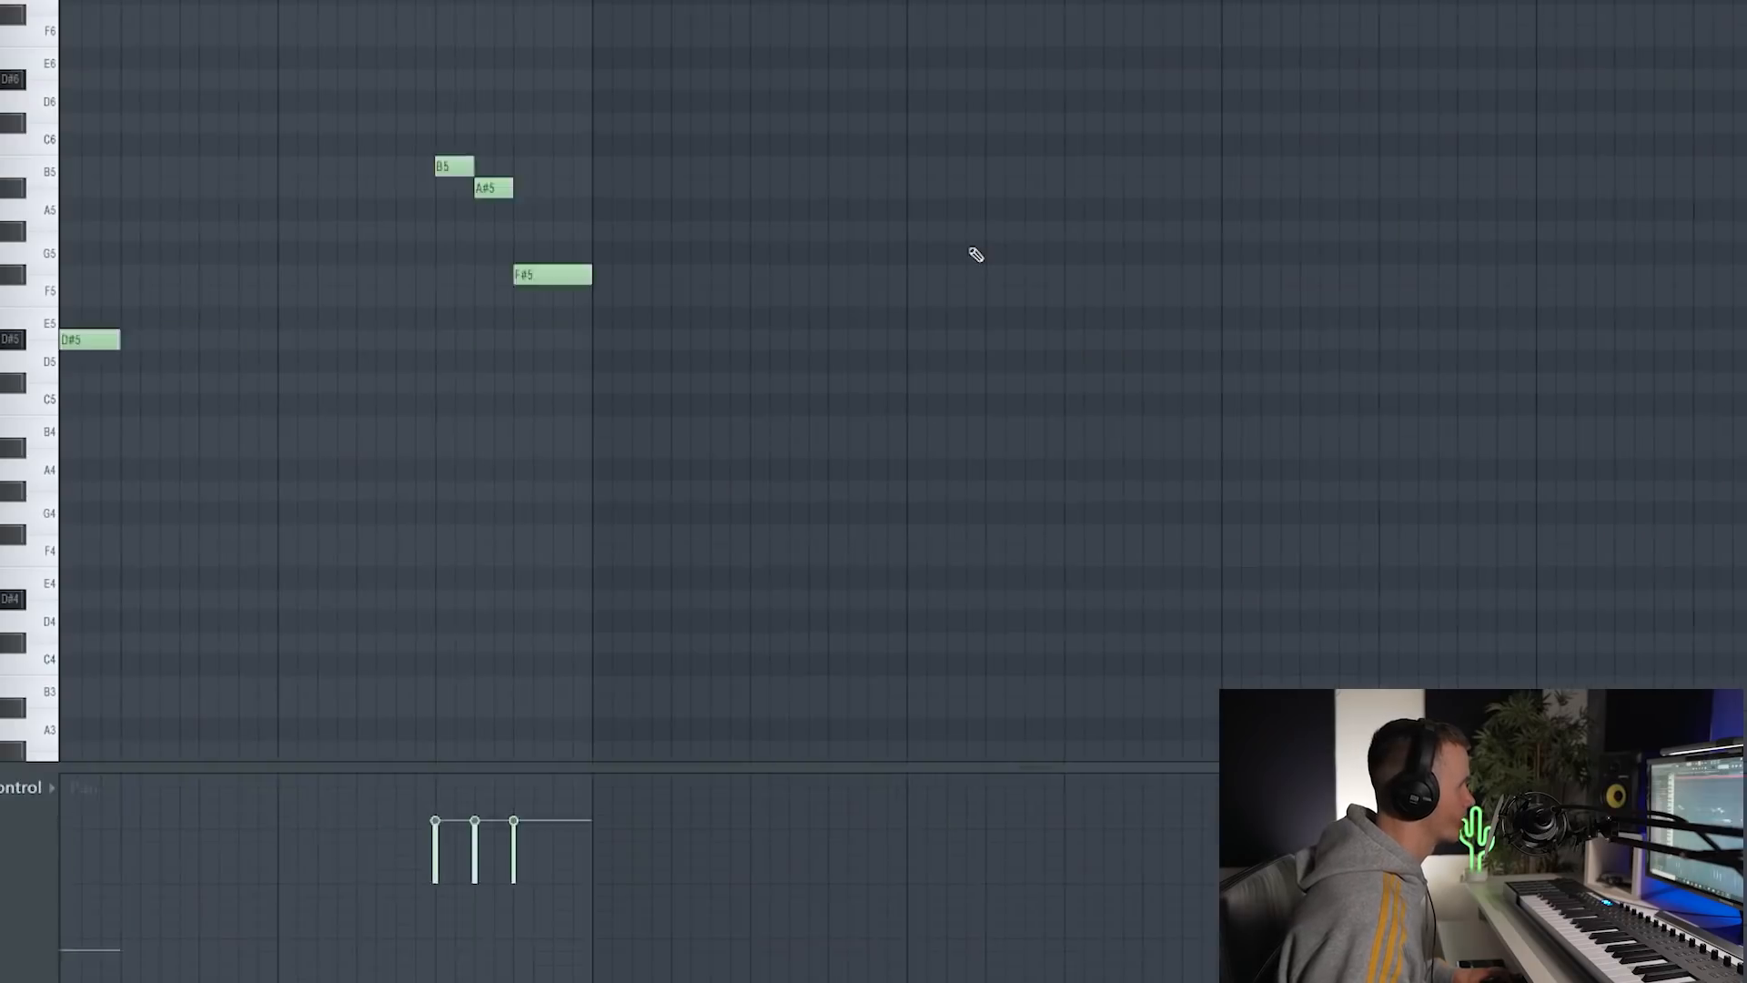
pyautogui.hscroll(3, 971, 257)
pyautogui.scroll(2, 956, 240)
pyautogui.press('space')
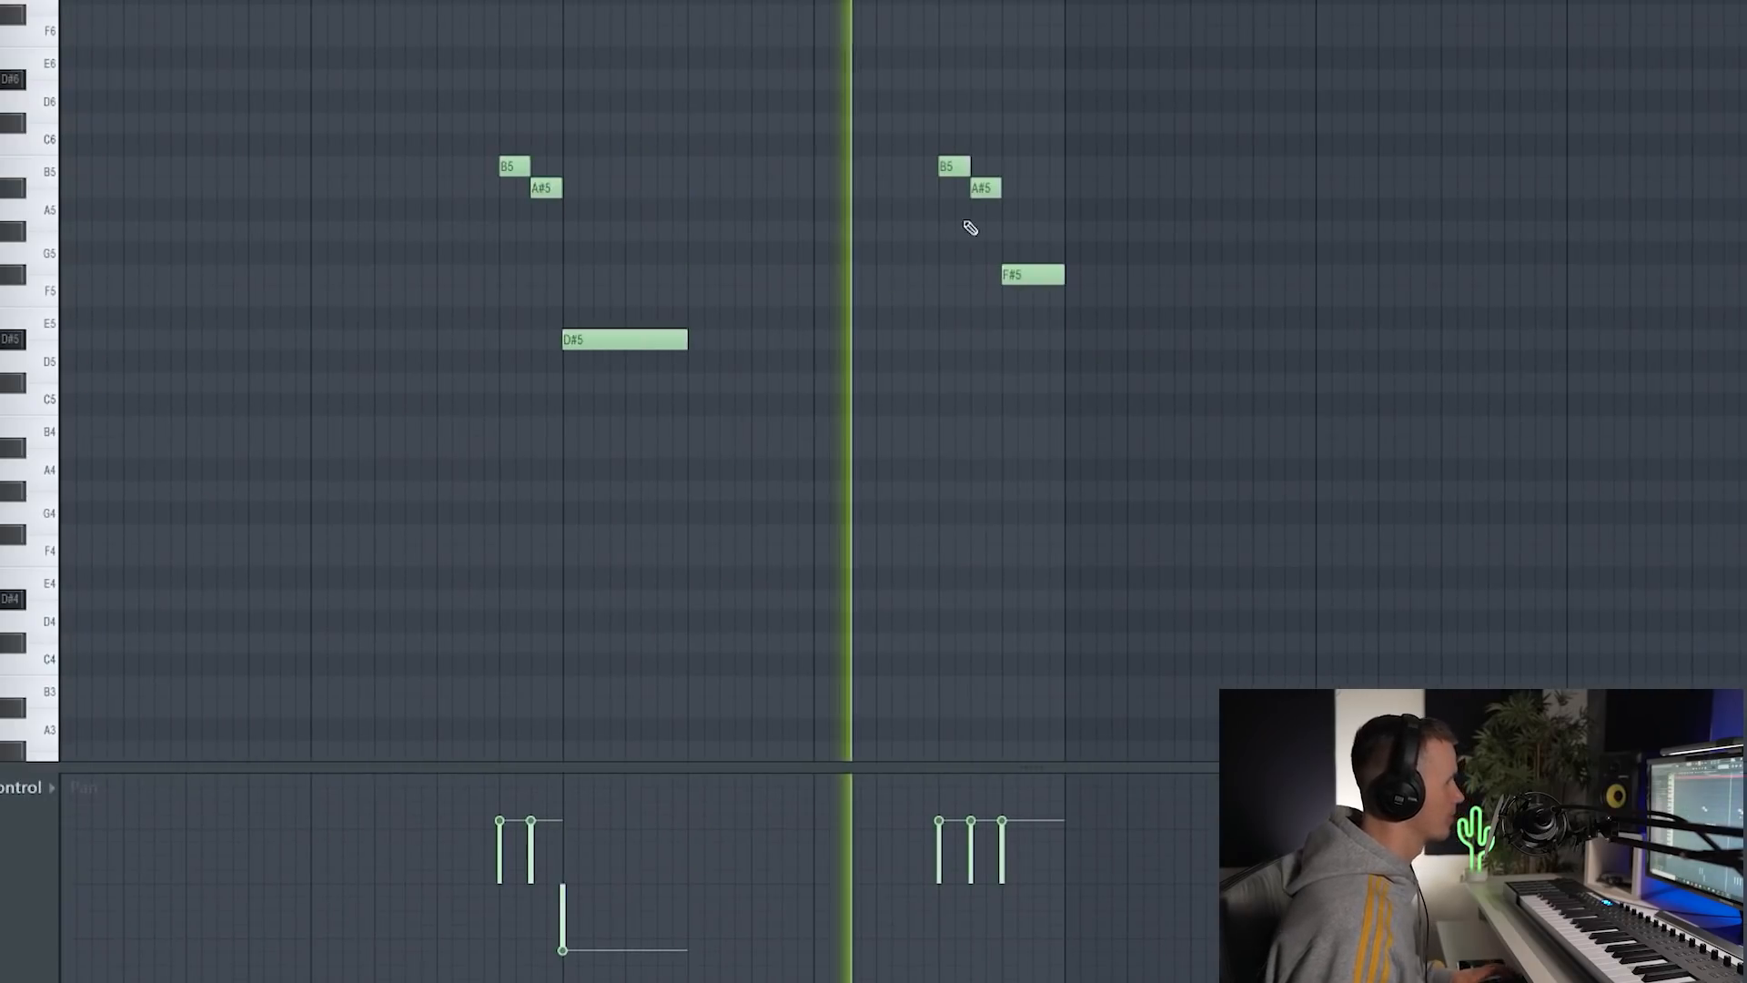
pyautogui.moveTo(1032, 949); pyautogui.dragTo(1031, 932)
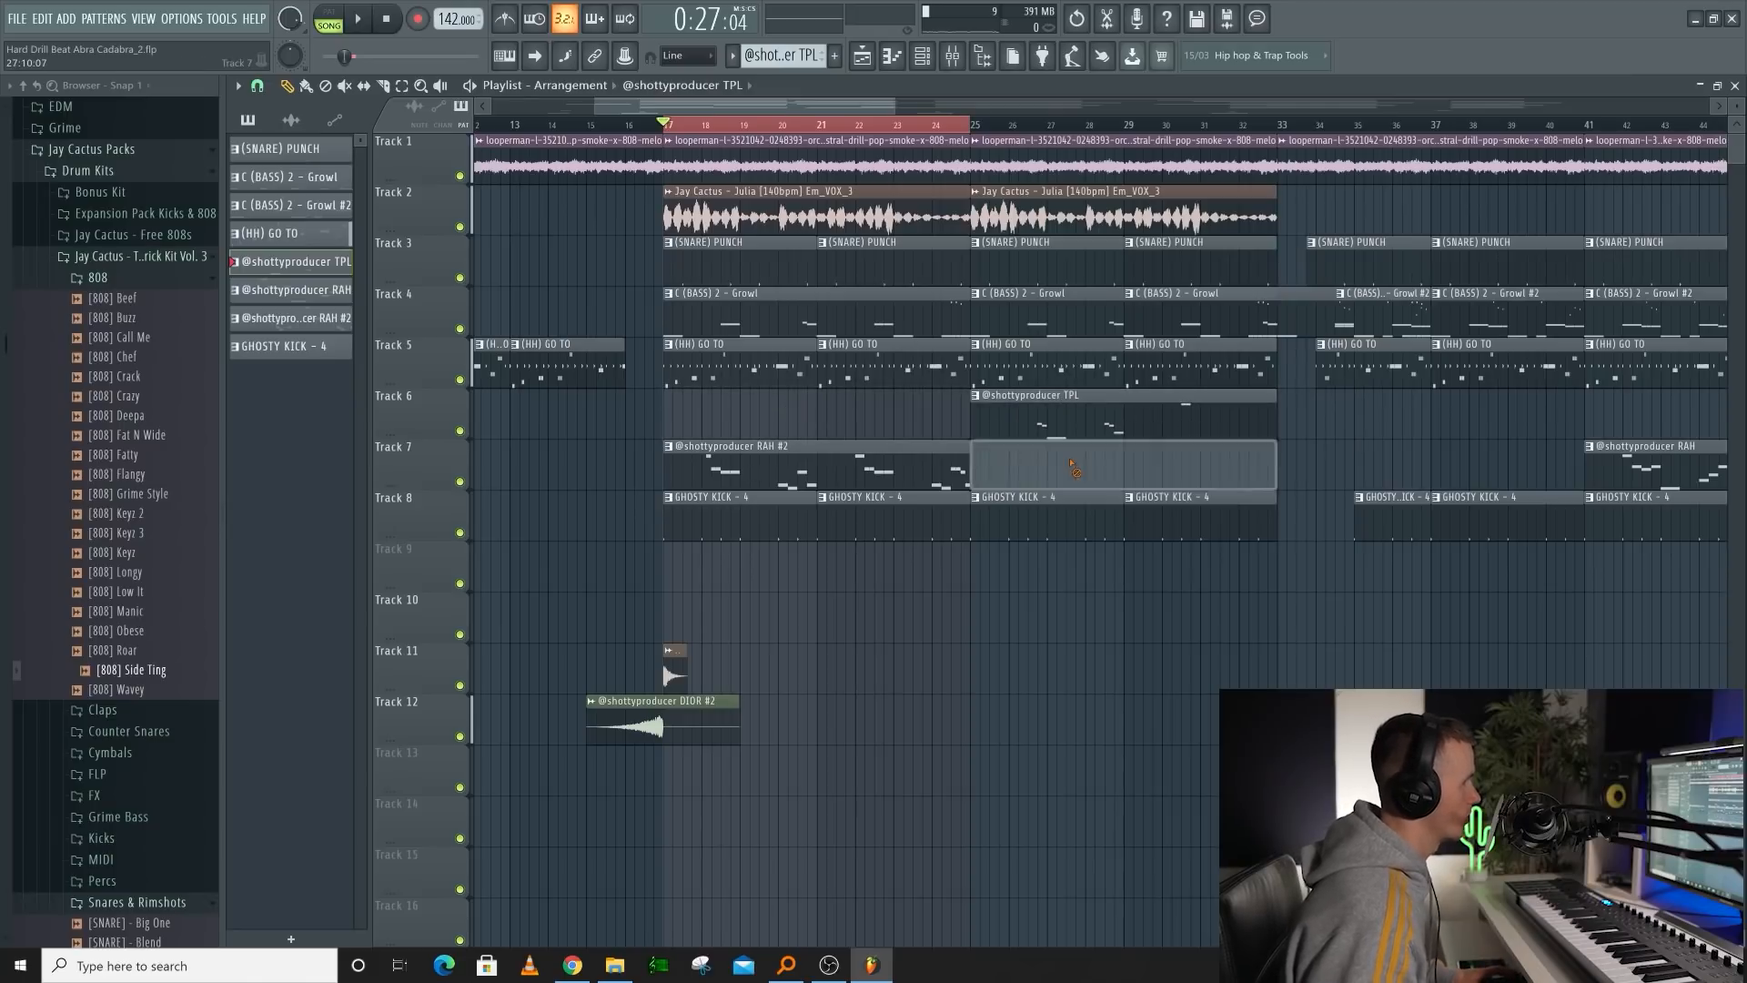
# Select bars 25 to 33 as the playback range and view the CACTUS GRIME BASS (5) channel's polyphony, time and cut group settings
pyautogui.moveTo(978, 124); pyautogui.dragTo(1277, 124)
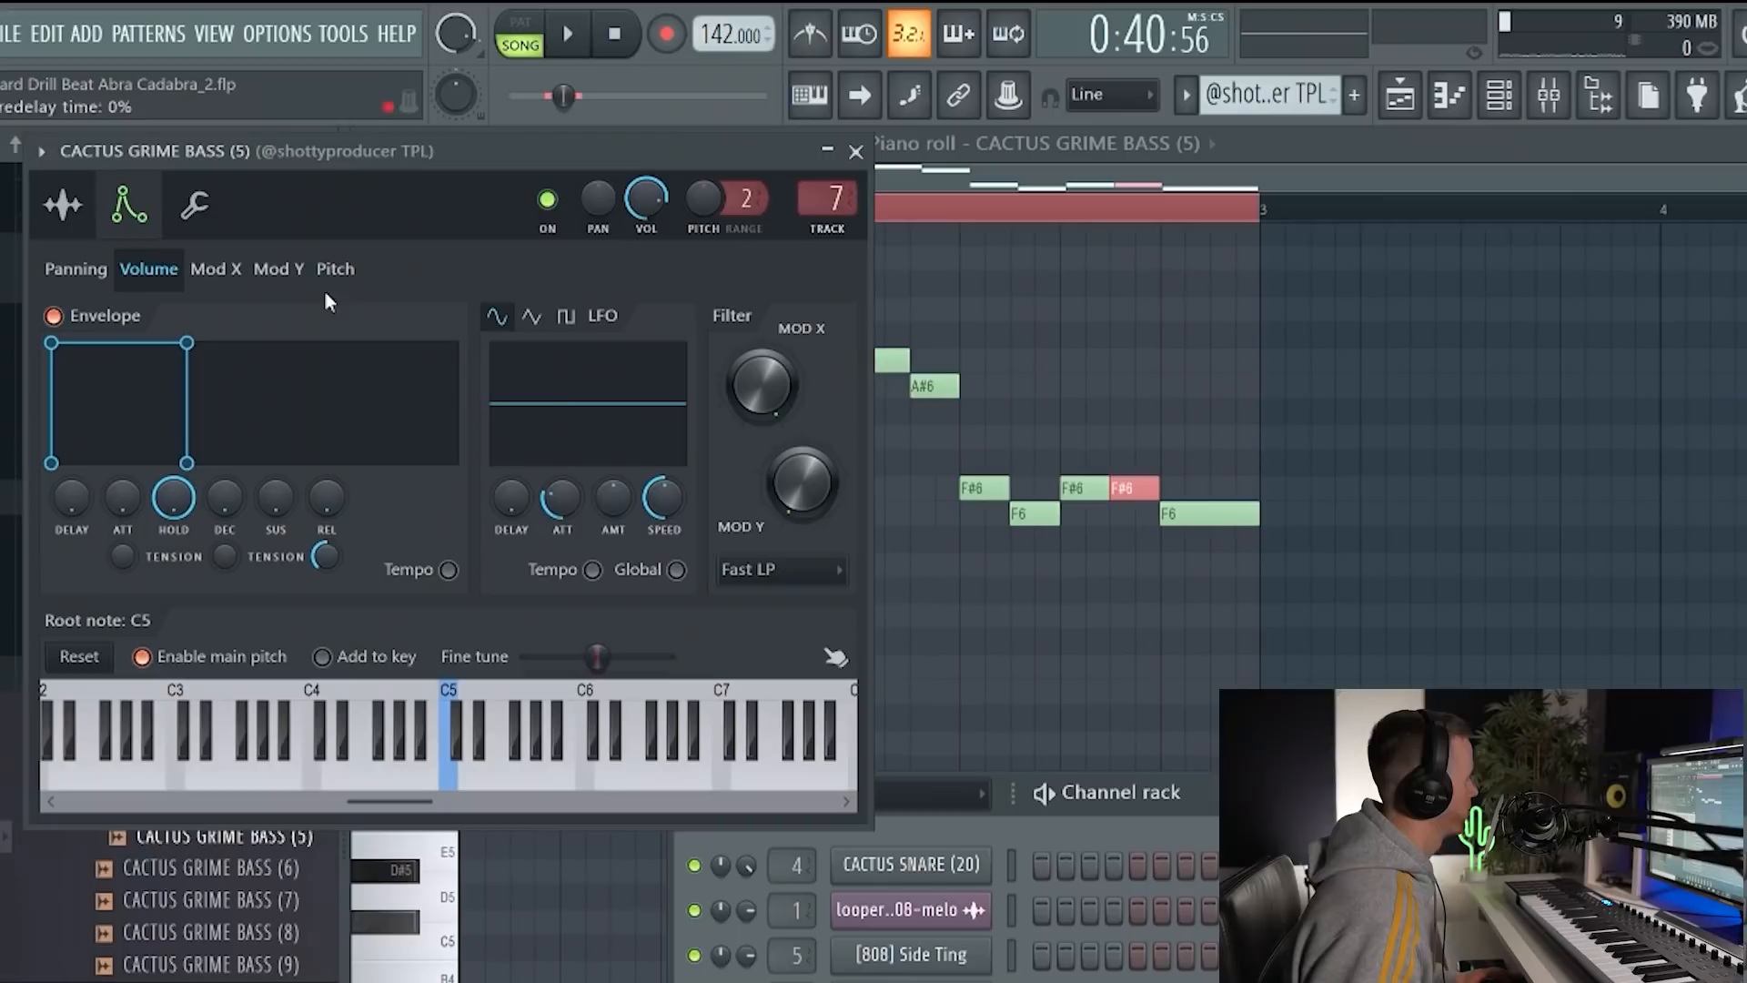
pyautogui.click(202, 228)
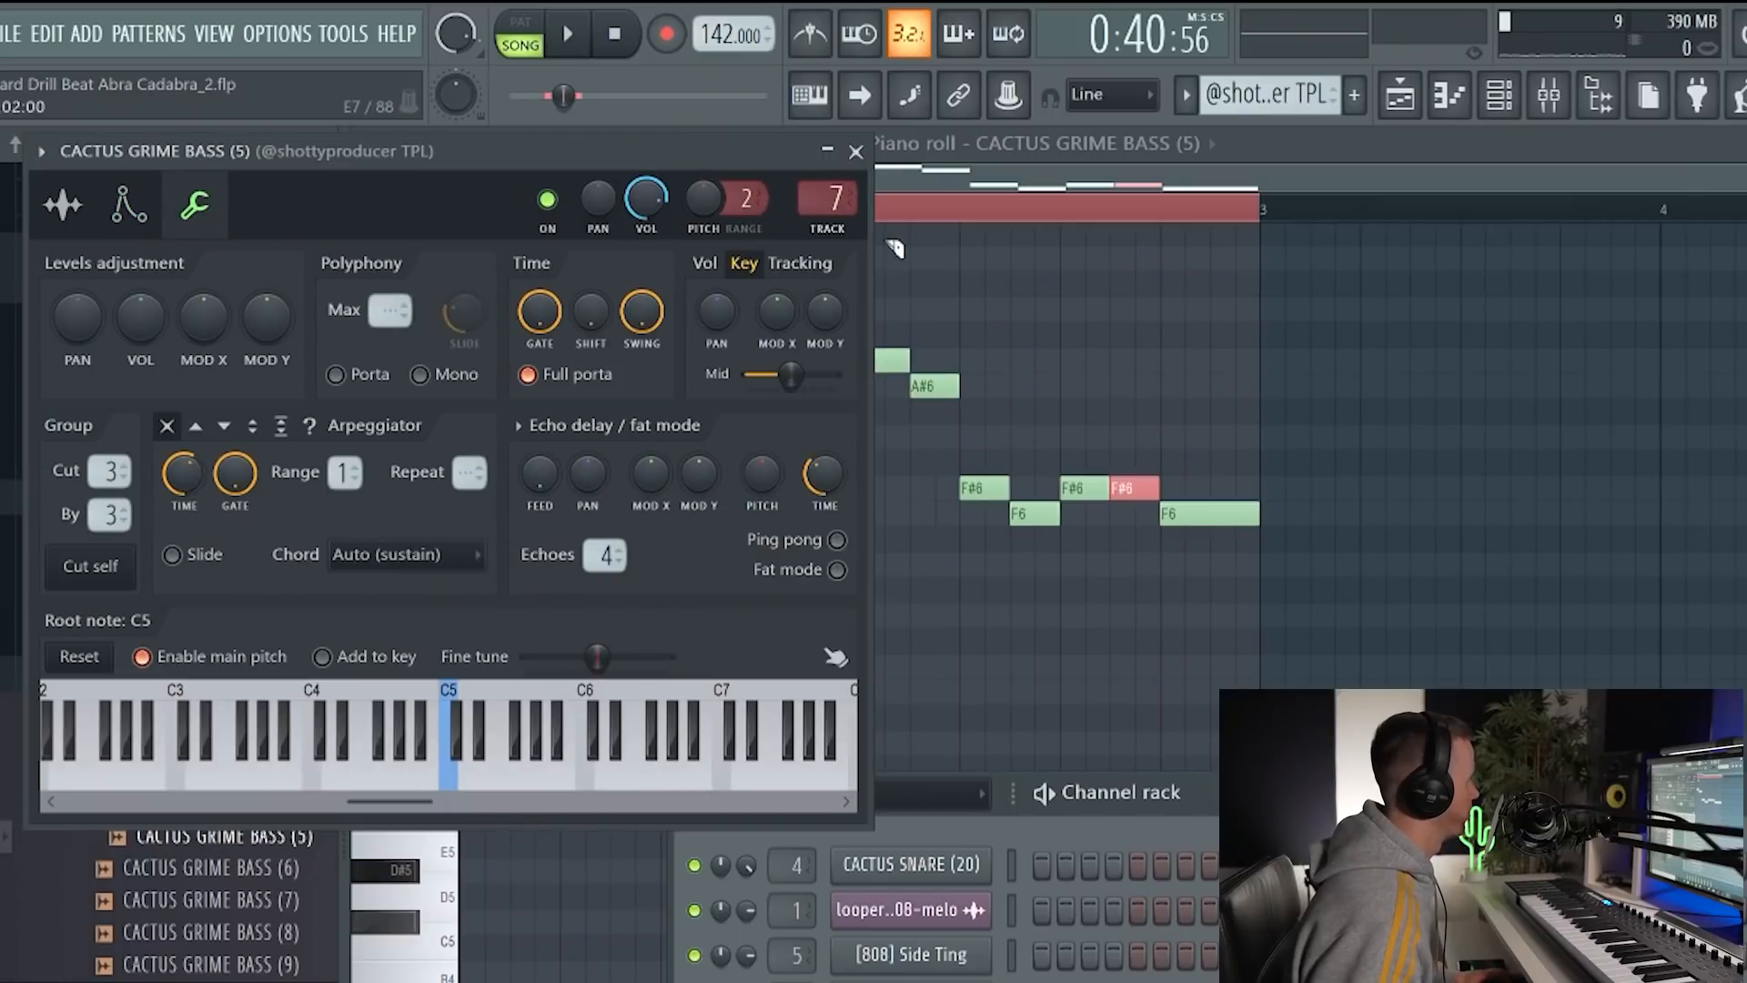
pyautogui.click(856, 153)
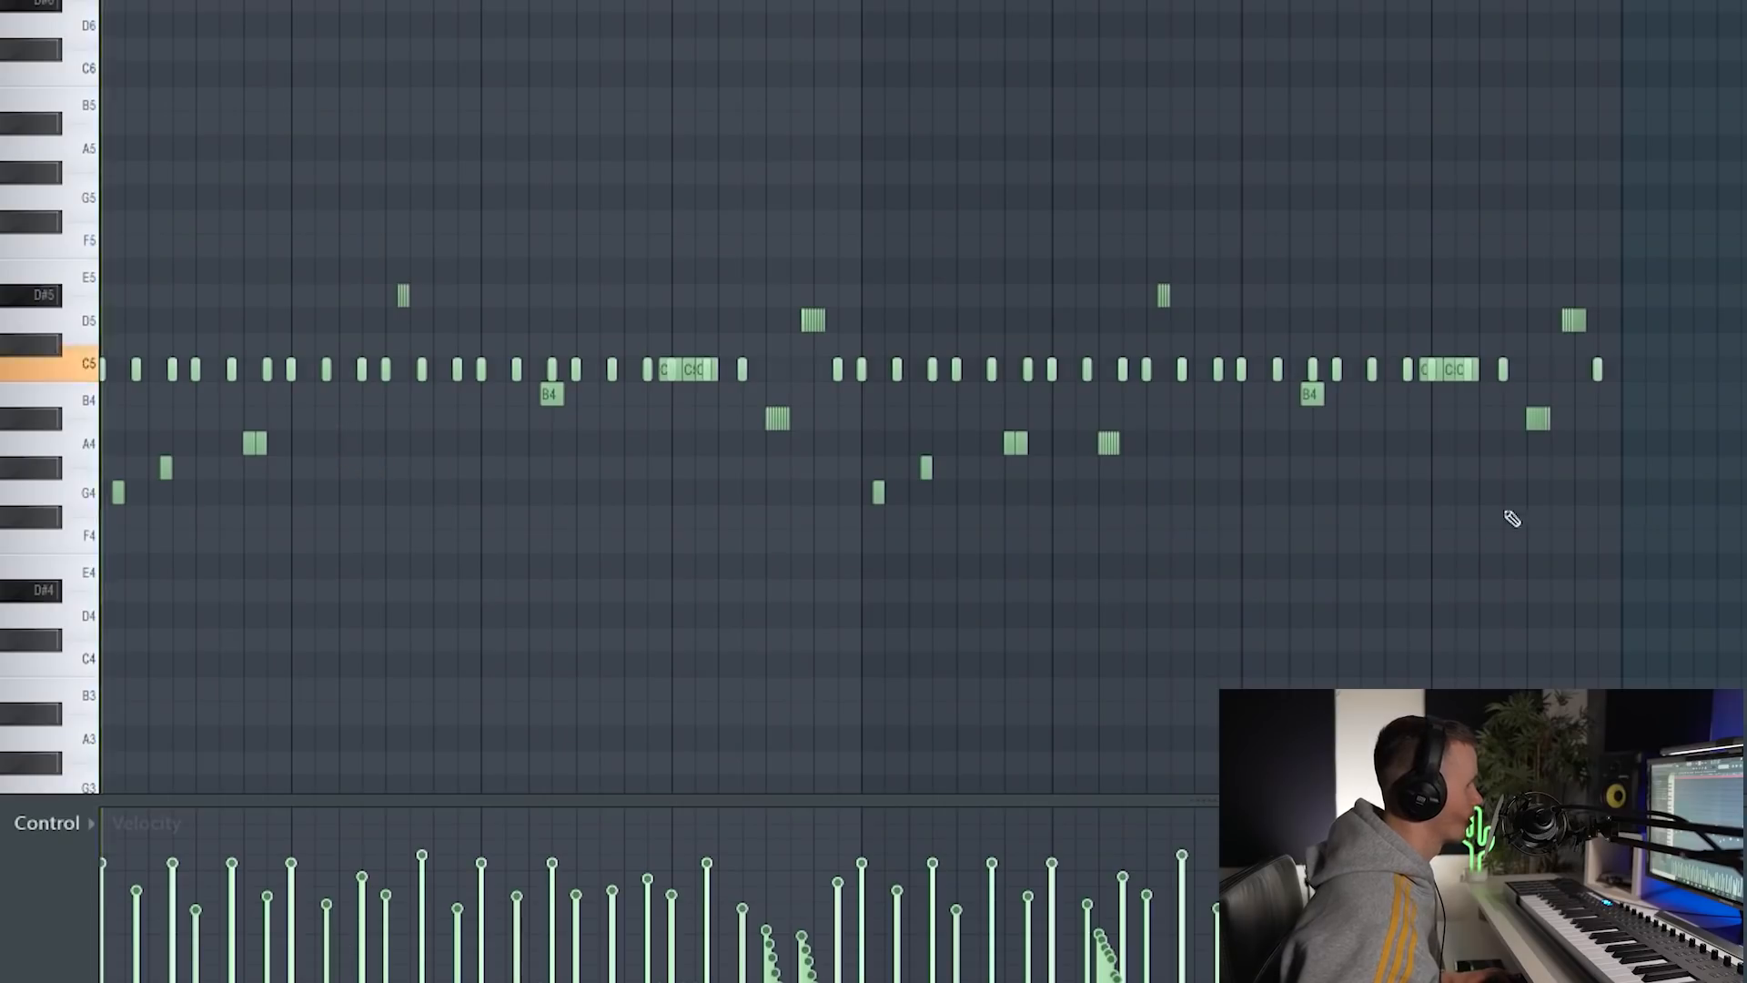
# Play the hi-hat pattern and view the GHOSTY KICK - 4 channel's sample settings
pyautogui.press('space')
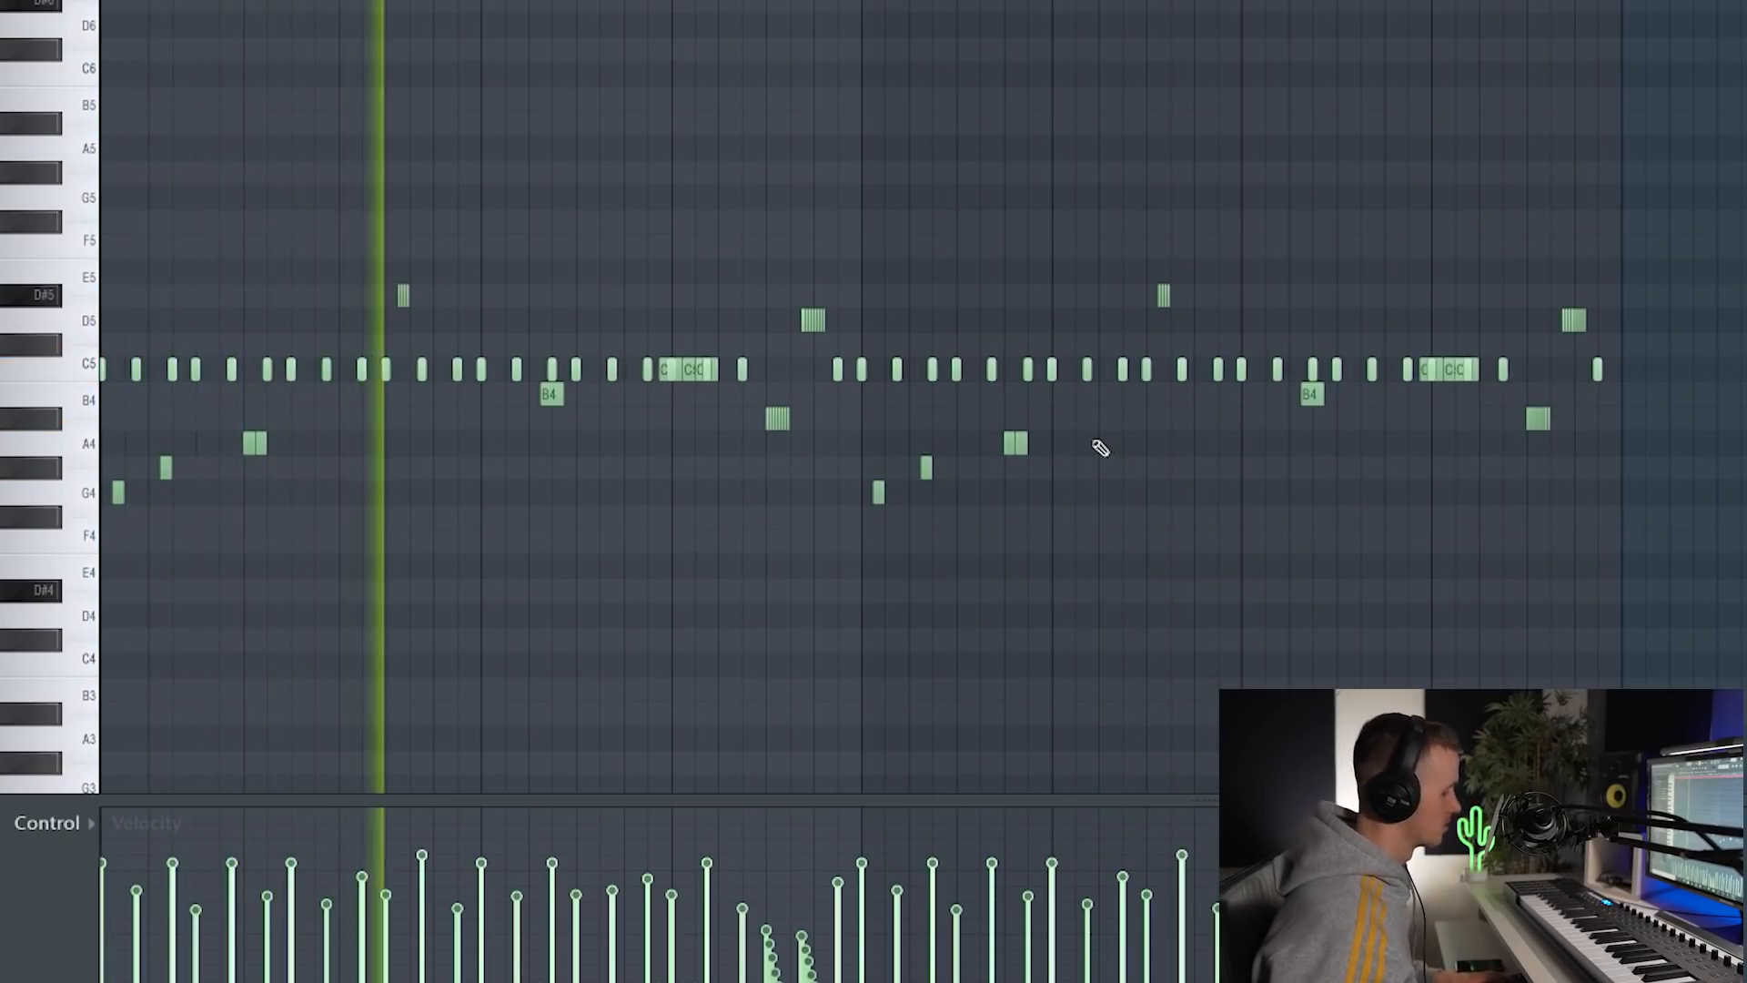
pyautogui.click(953, 6)
pyautogui.press('F6')
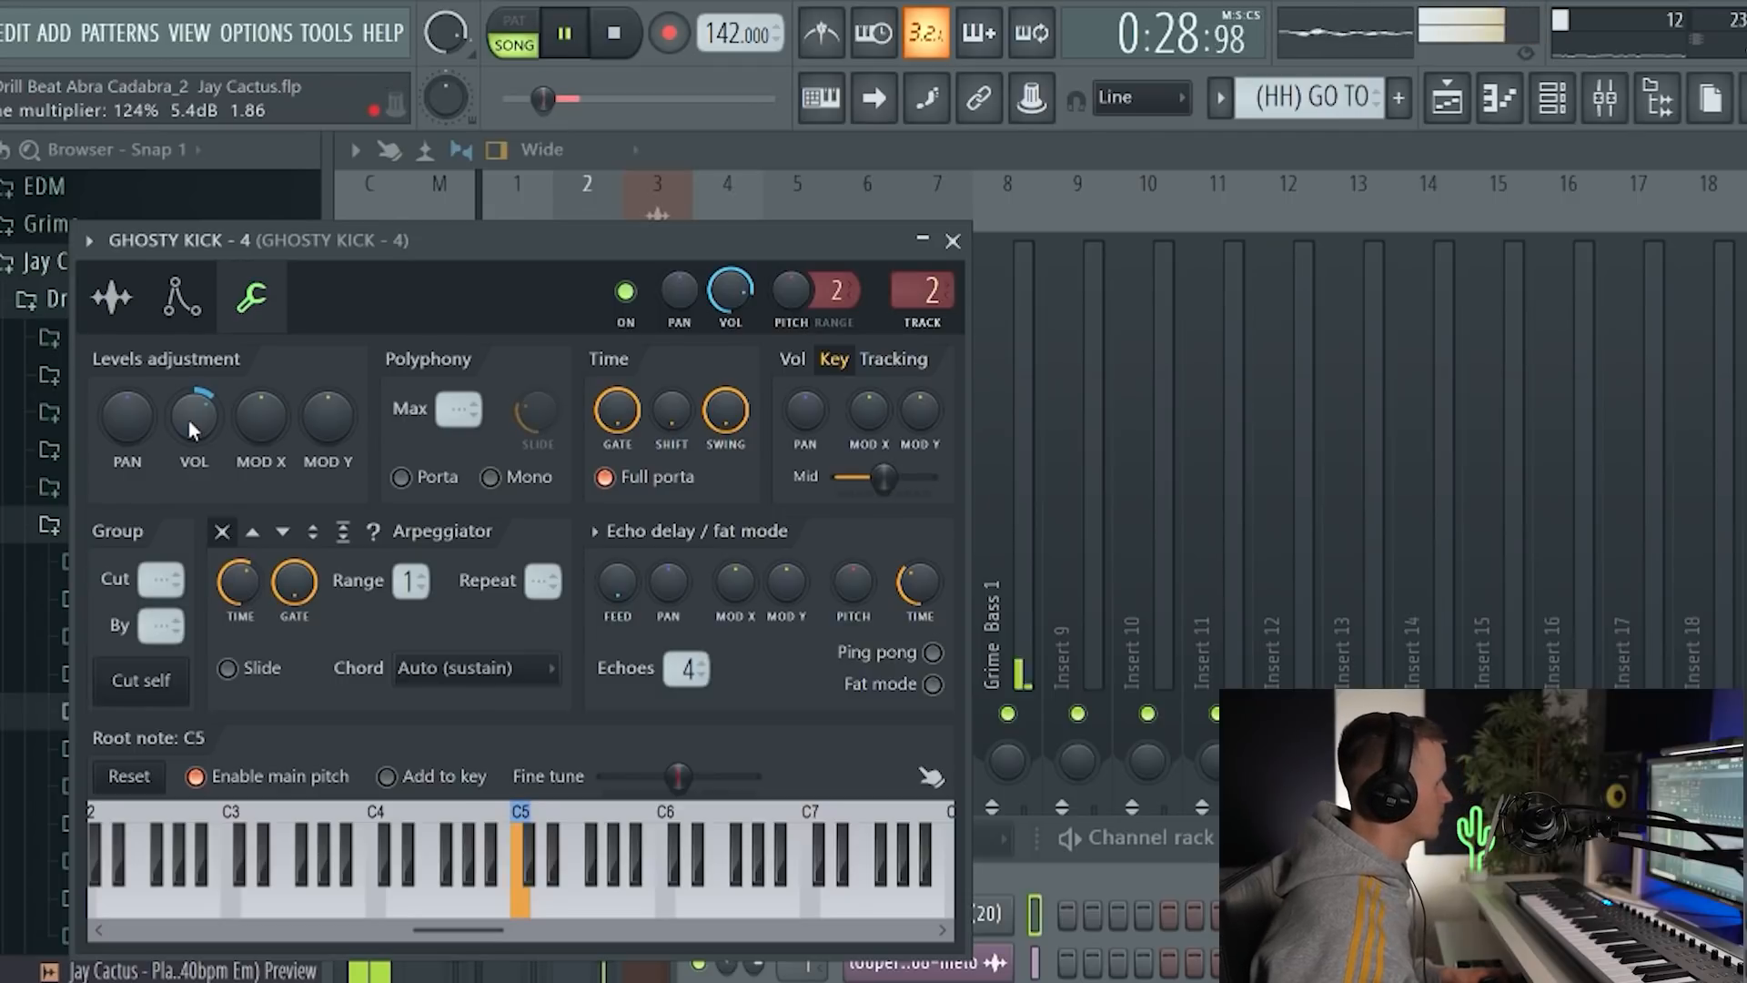
pyautogui.click(111, 297)
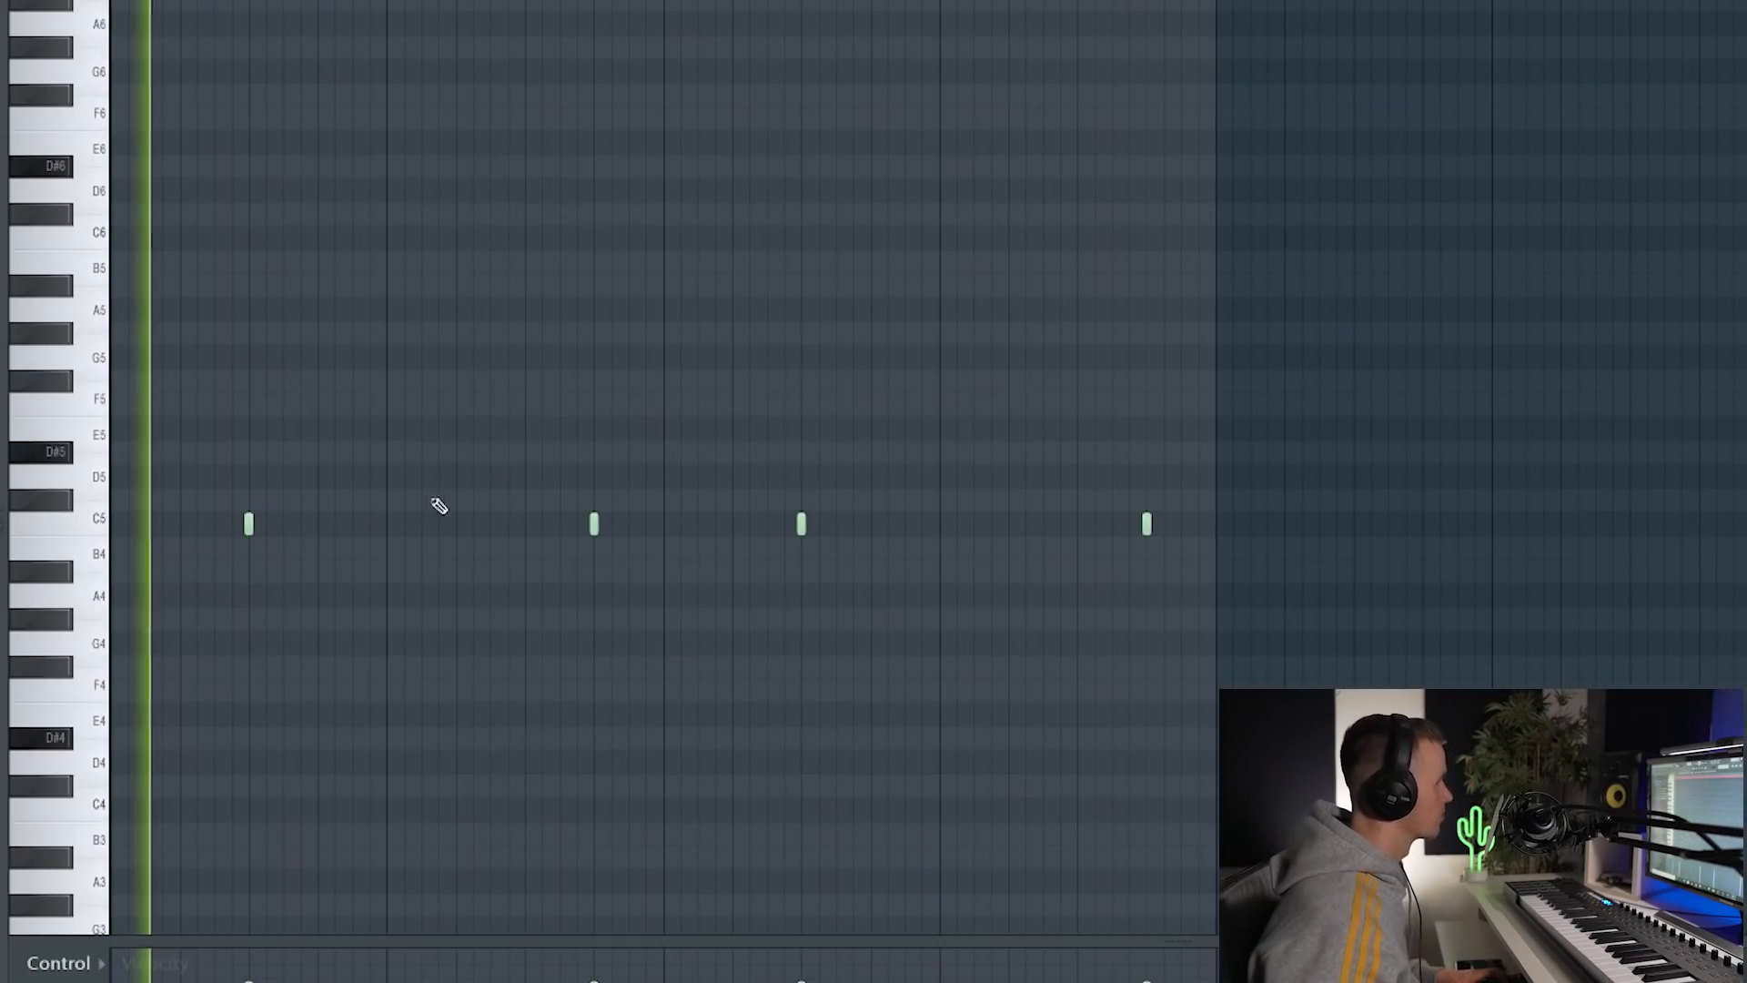
# Shift the second kick note two steps later, duplicate the four-bar kick pattern, and delete an extra note from the copy
pyautogui.moveTo(592, 523); pyautogui.dragTo(628, 535)
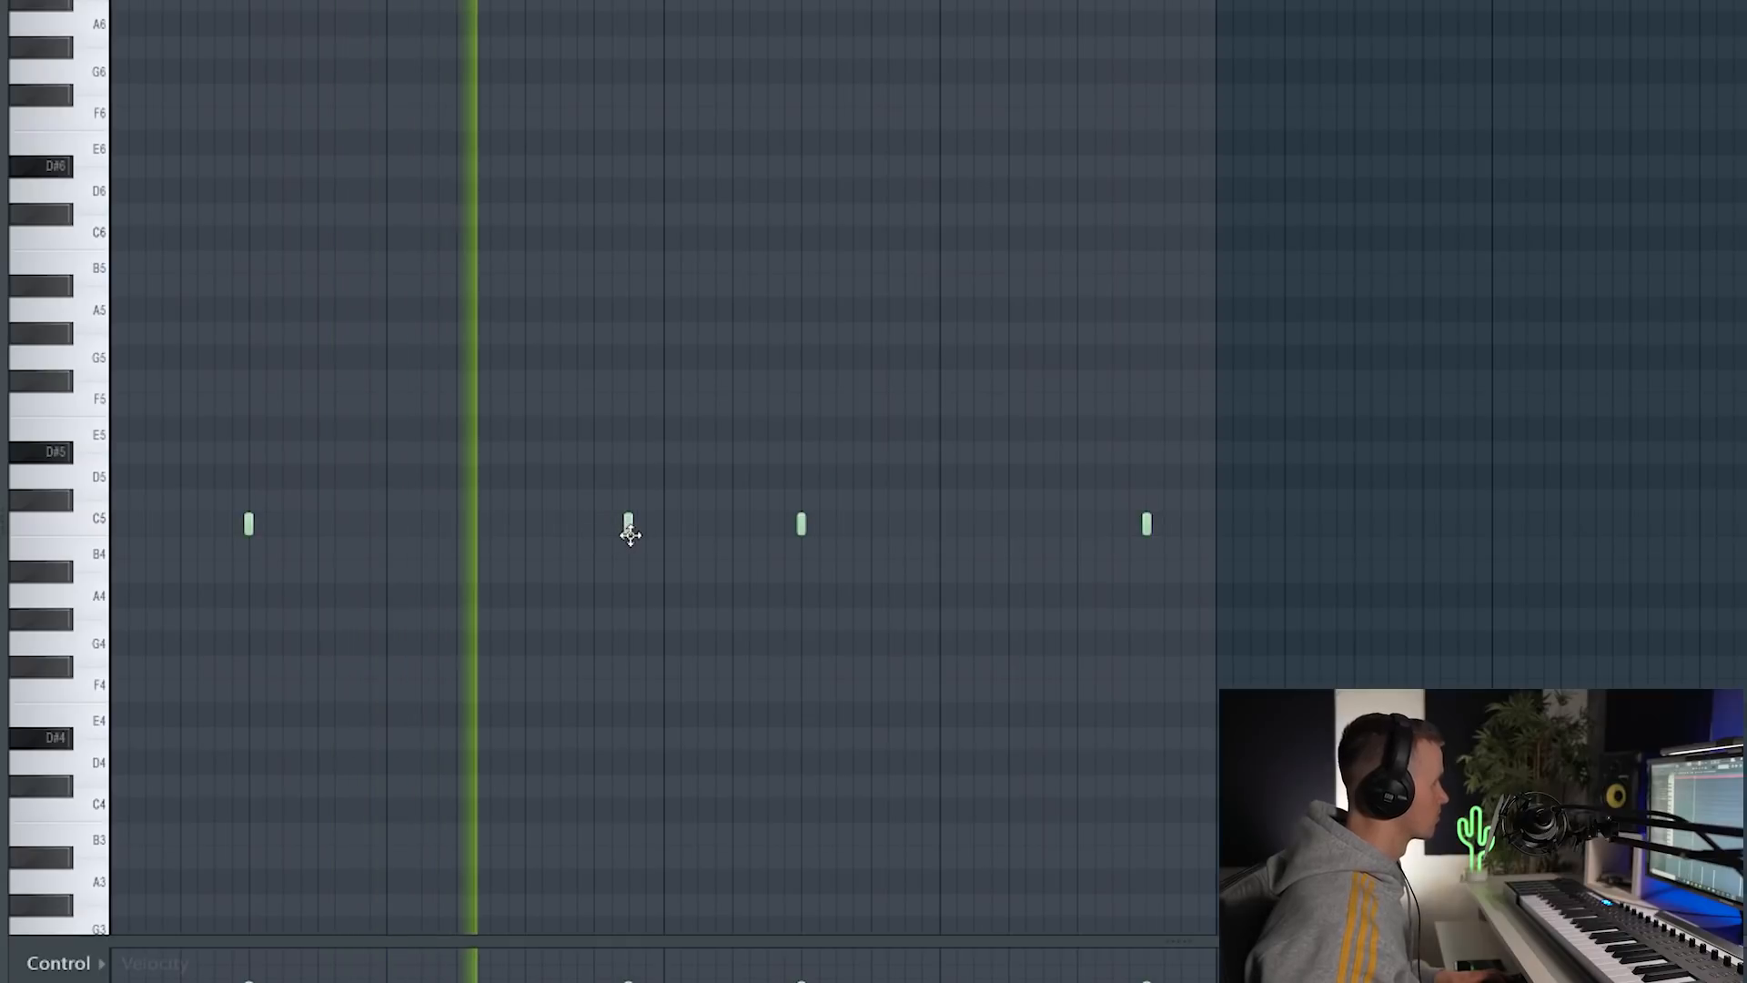
pyautogui.hotkey('ctrl', 'a')
pyautogui.hotkey('ctrl', 'b')
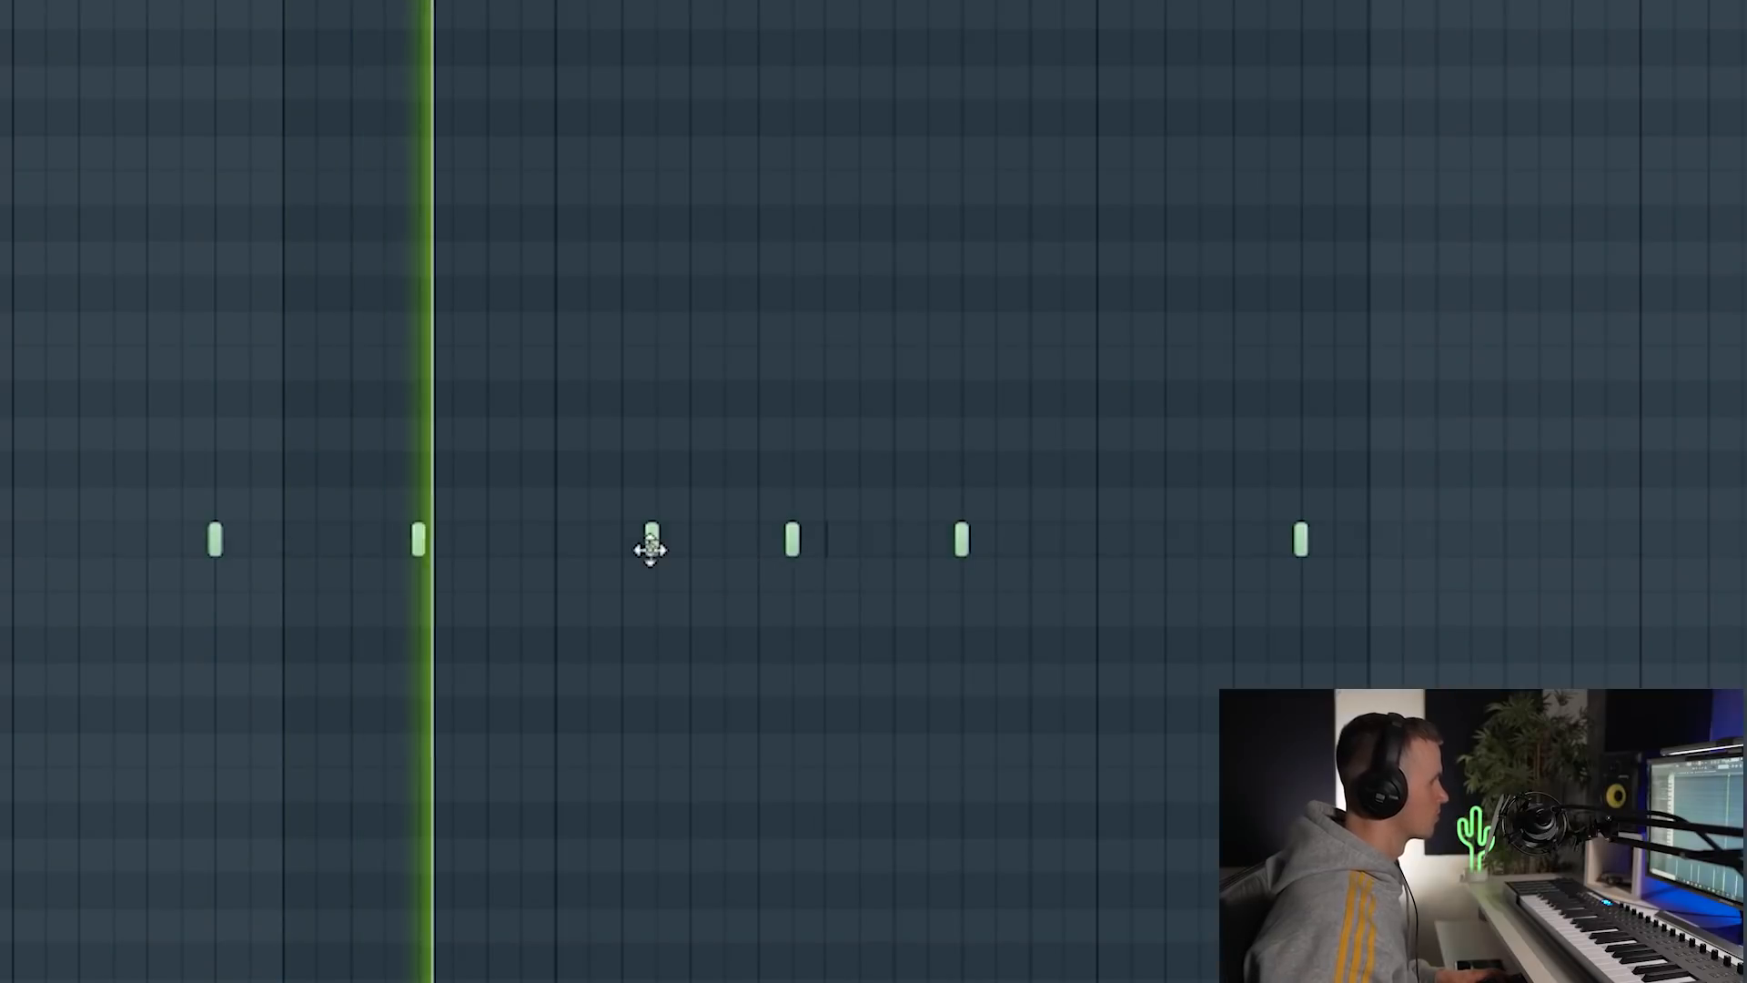
pyautogui.moveTo(650, 550); pyautogui.dragTo(654, 549)
pyautogui.rightClick(788, 550)
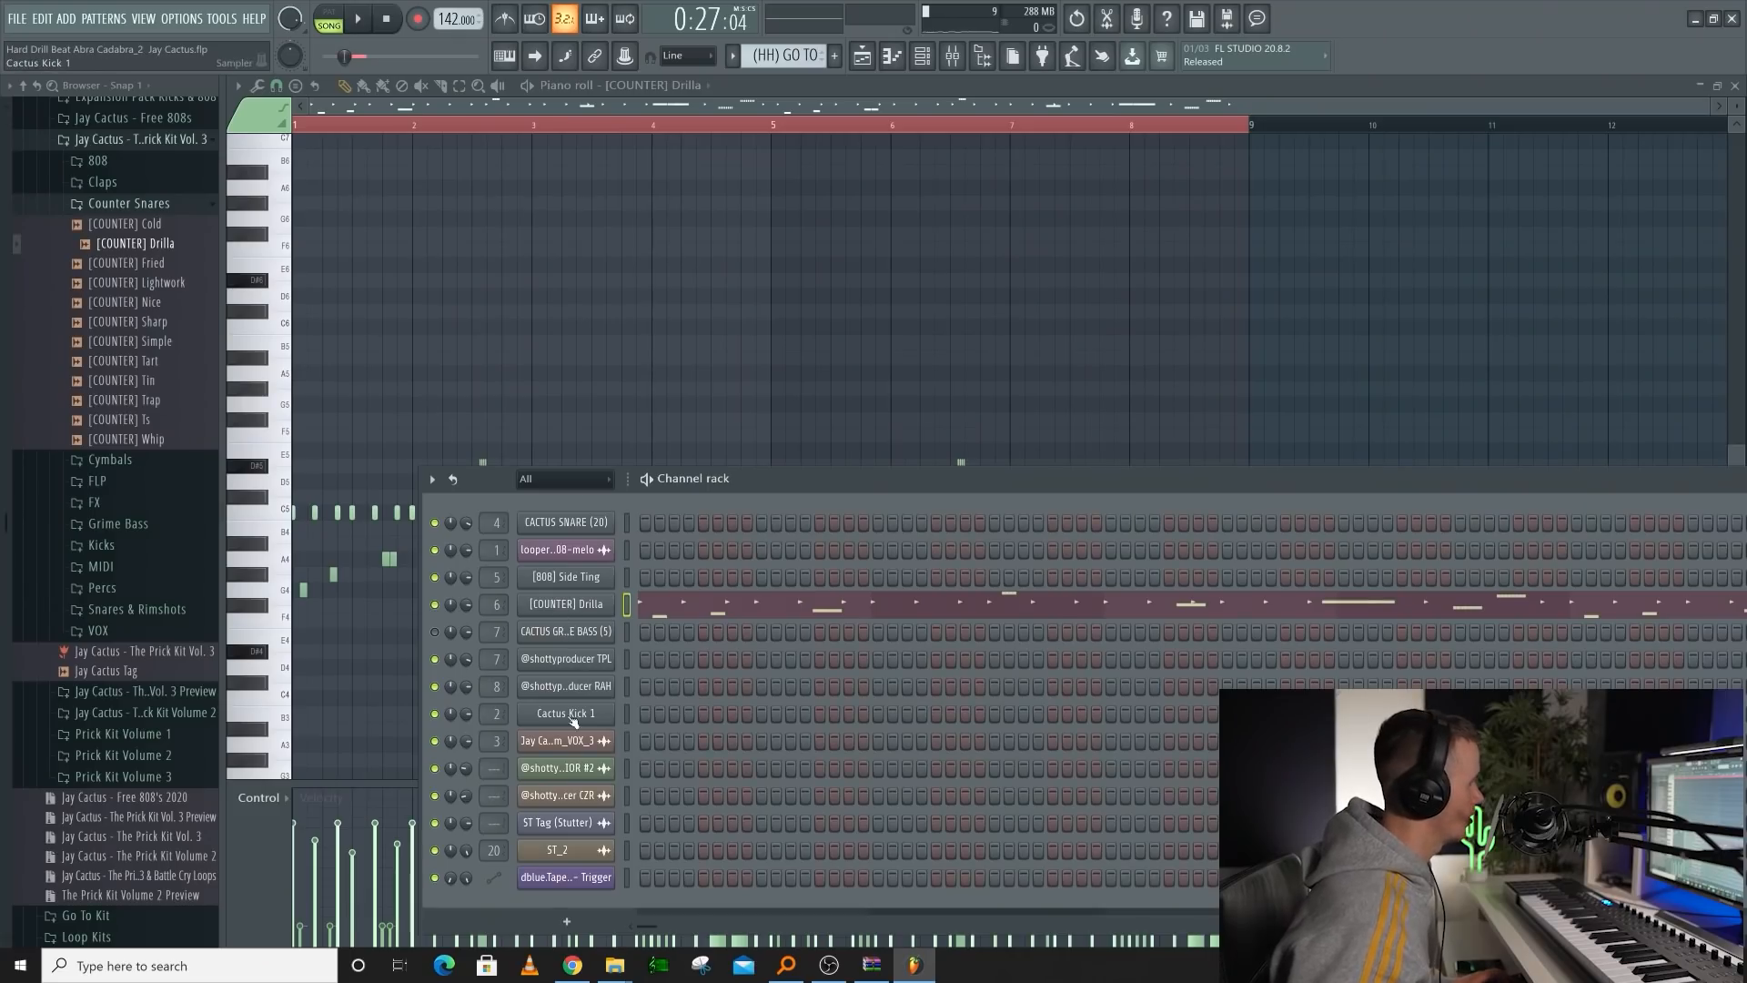
# View the Cactus Kick 1 sample settings and replace the CACTUS SNARE (20) sample with [SNARE] - Sickest
pyautogui.click(572, 716)
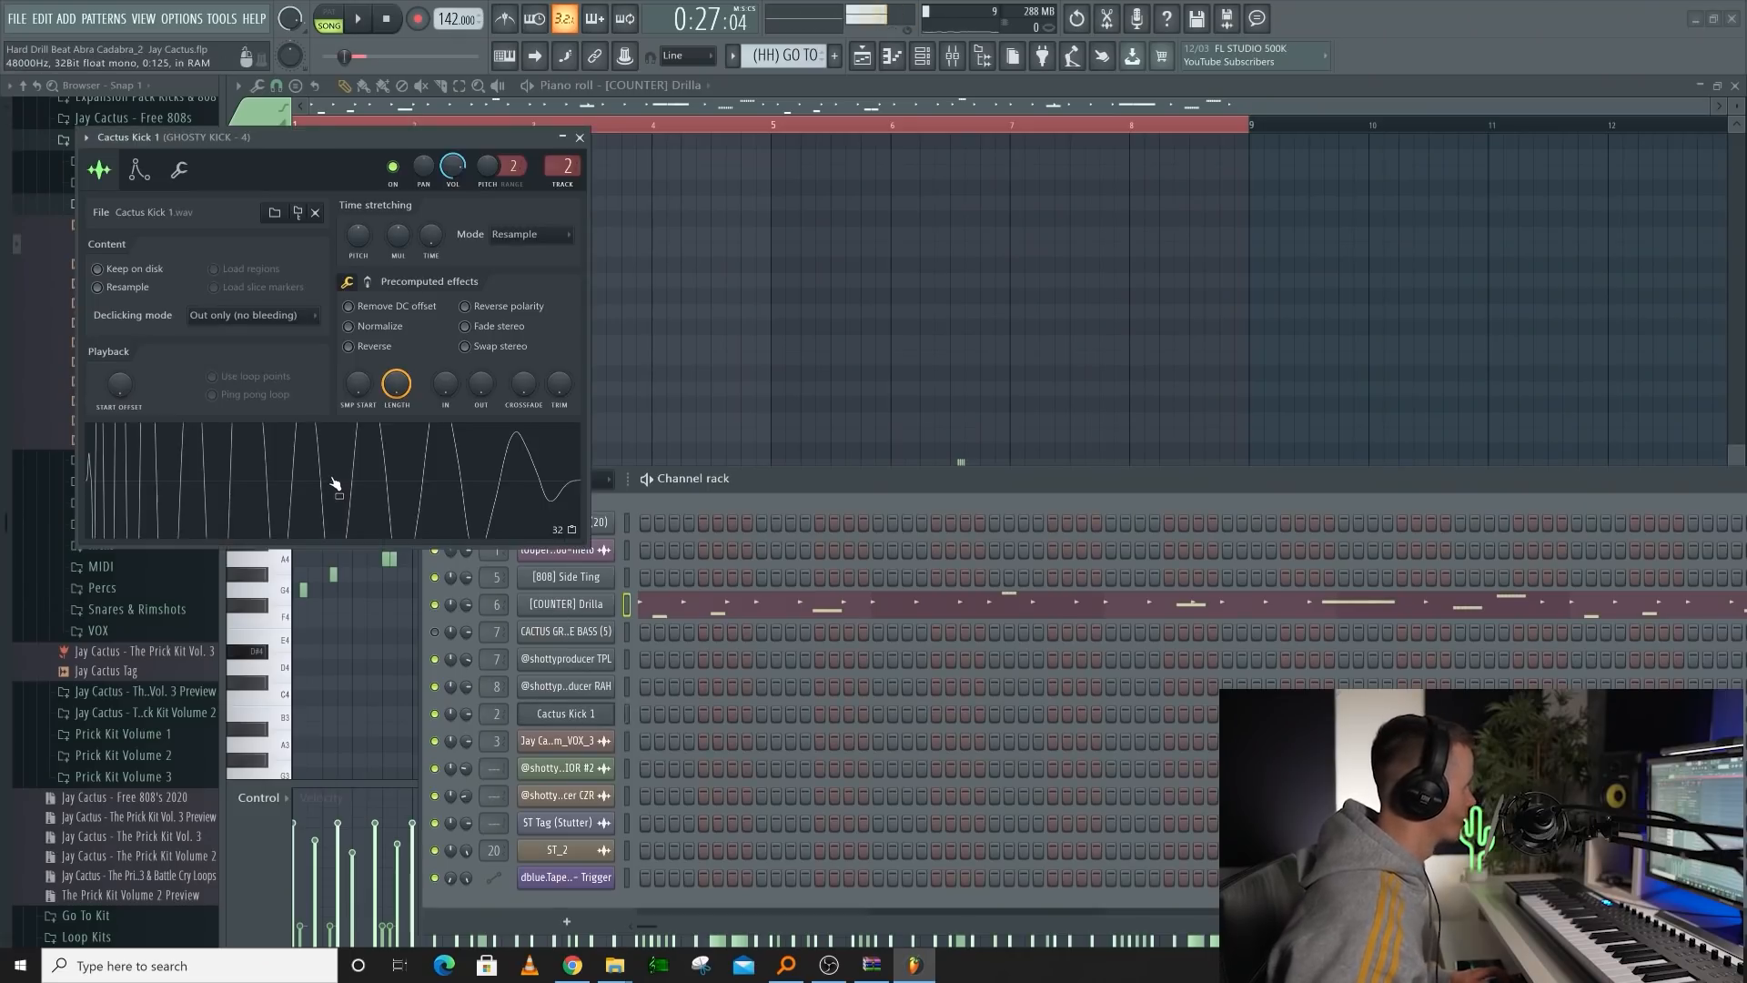
pyautogui.click(579, 138)
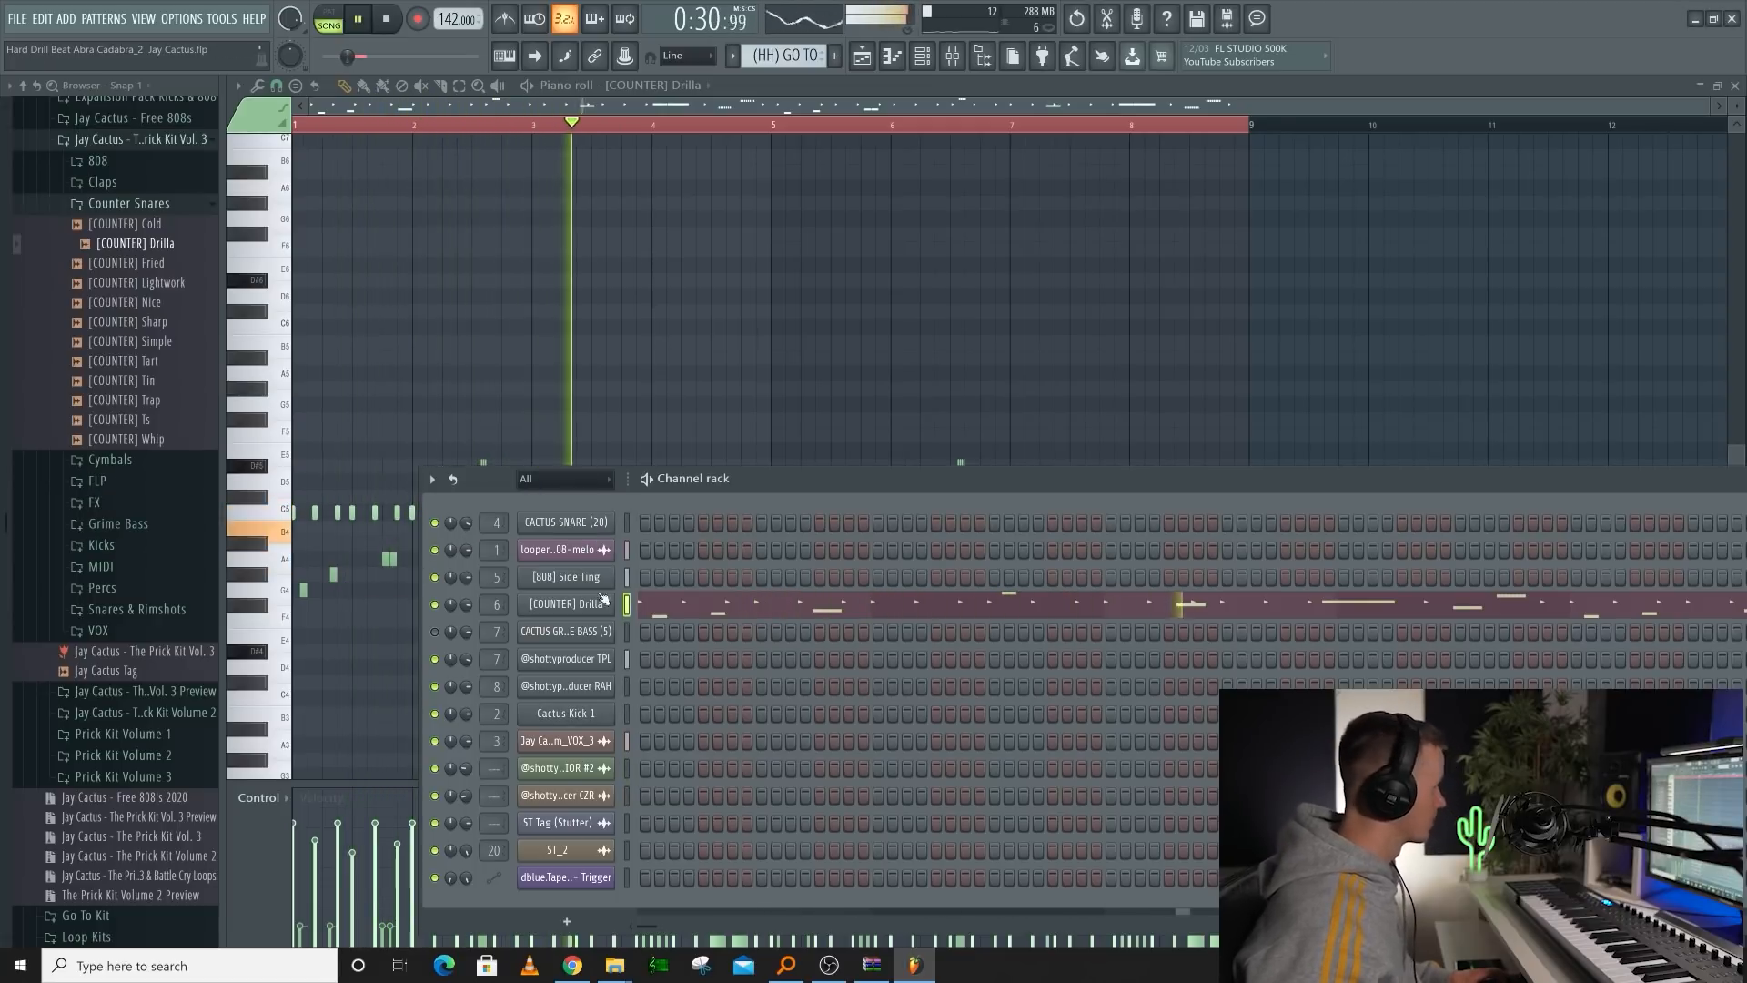
pyautogui.click(160, 698)
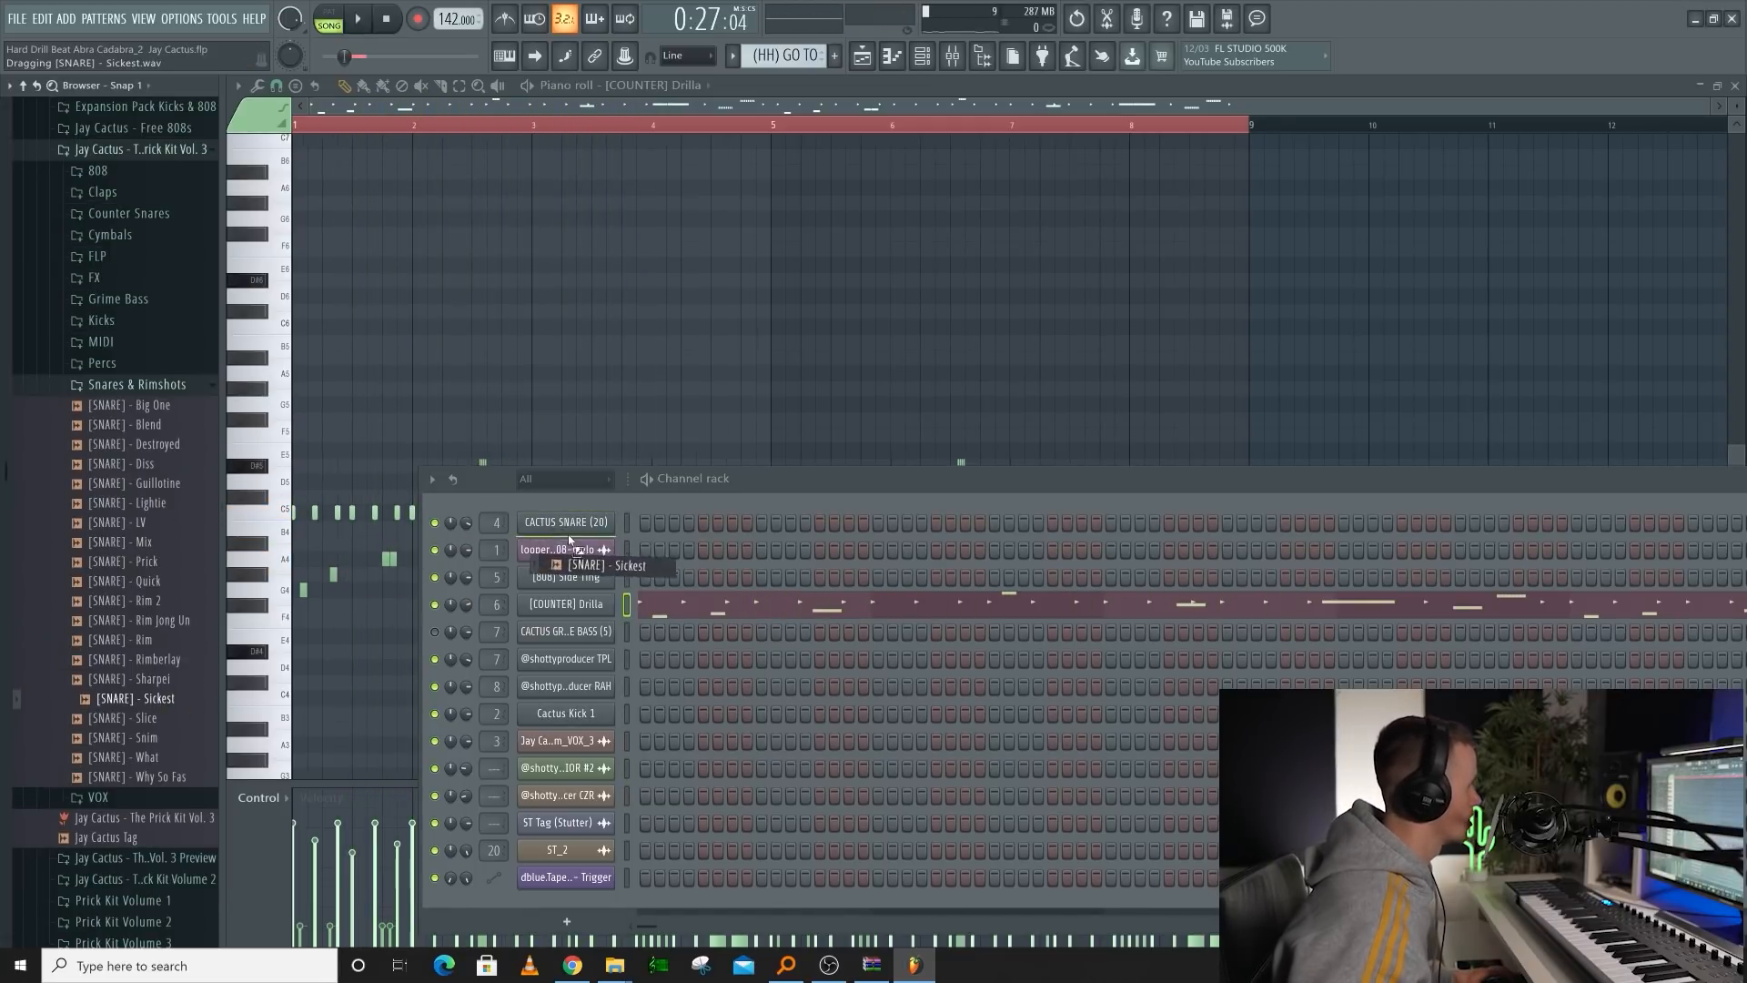
pyautogui.moveTo(567, 533); pyautogui.dragTo(568, 537)
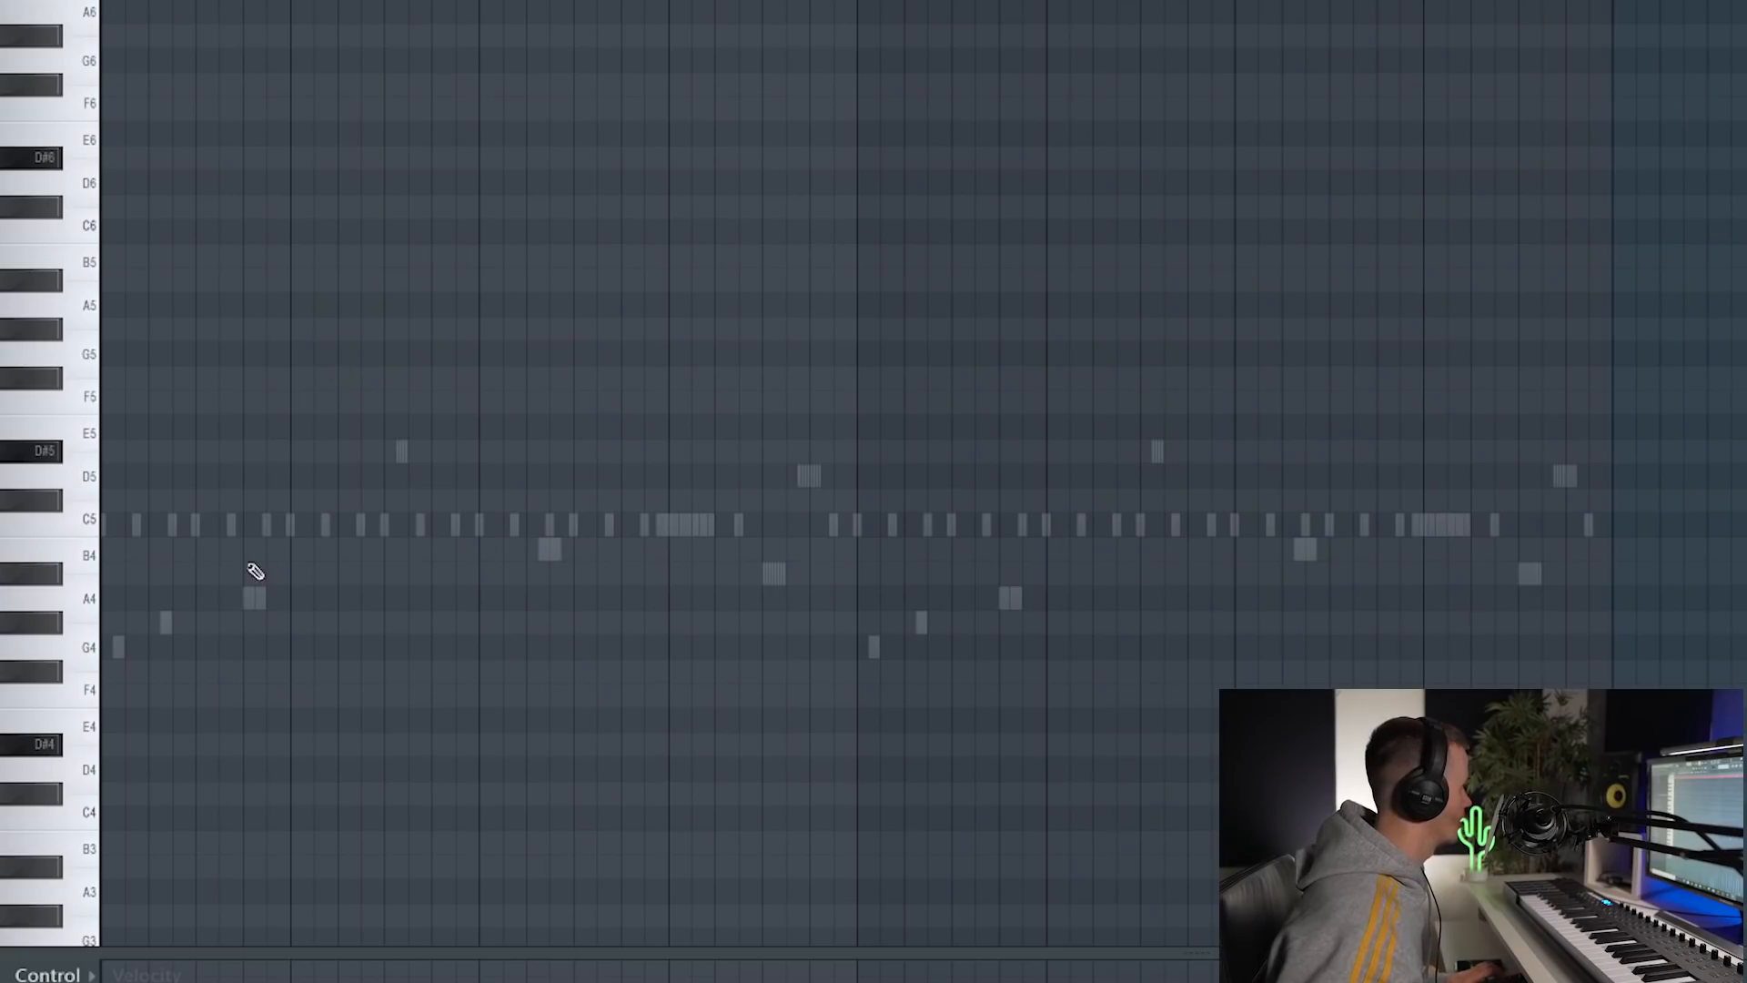
# Select the third pair of B4 percussion notes and add a Perc 4 hit at the start of bar 3
pyautogui.keyDown('ctrl'); pyautogui.scroll(2, 121, 604); pyautogui.keyUp('ctrl')
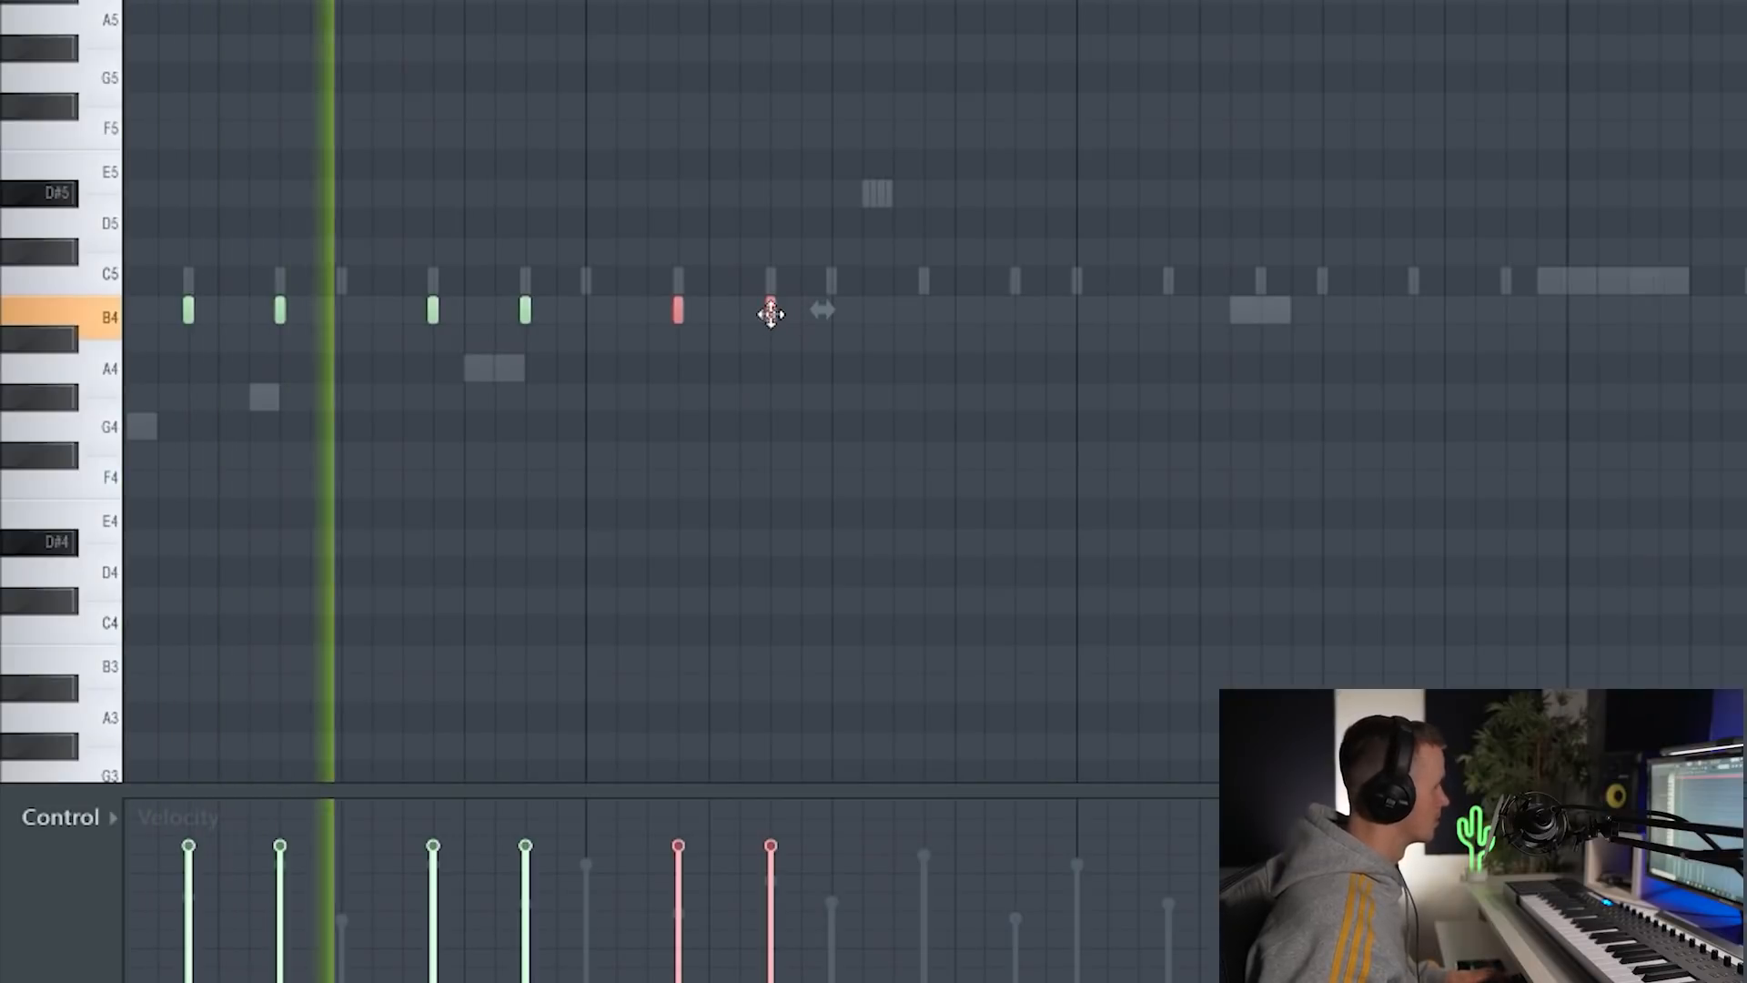
pyautogui.keyDown('ctrl'); pyautogui.click(789, 338); pyautogui.keyUp('ctrl')
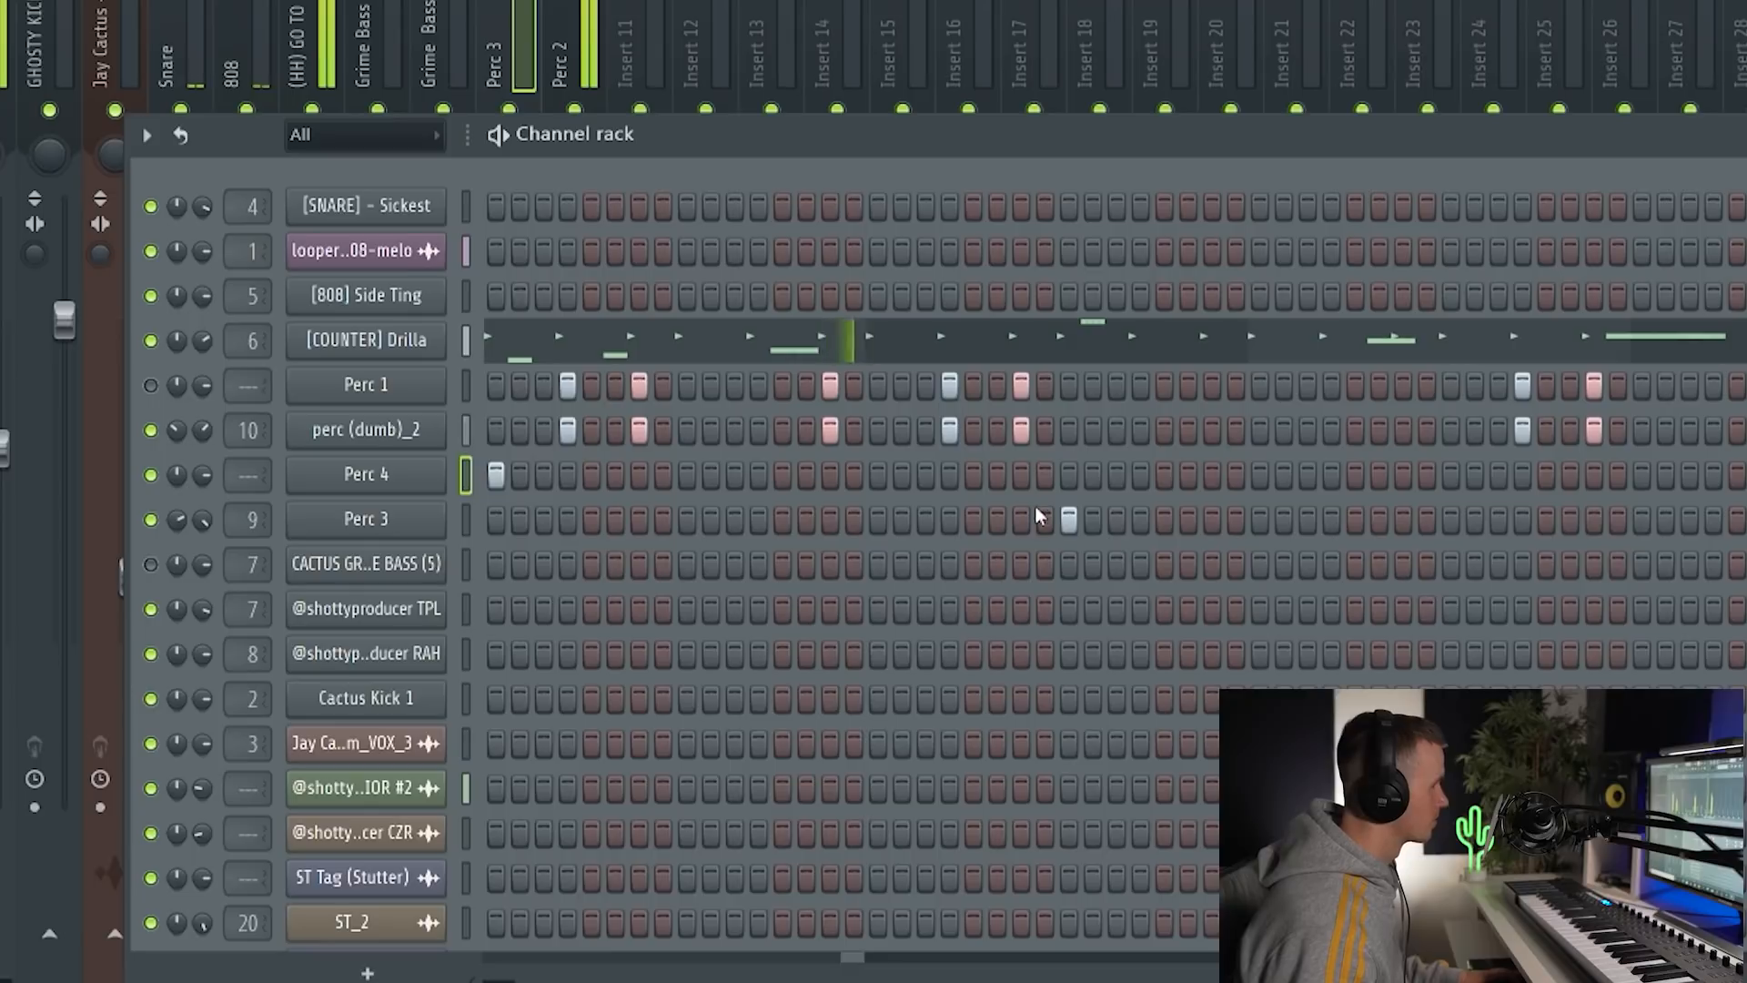
pyautogui.click(1257, 475)
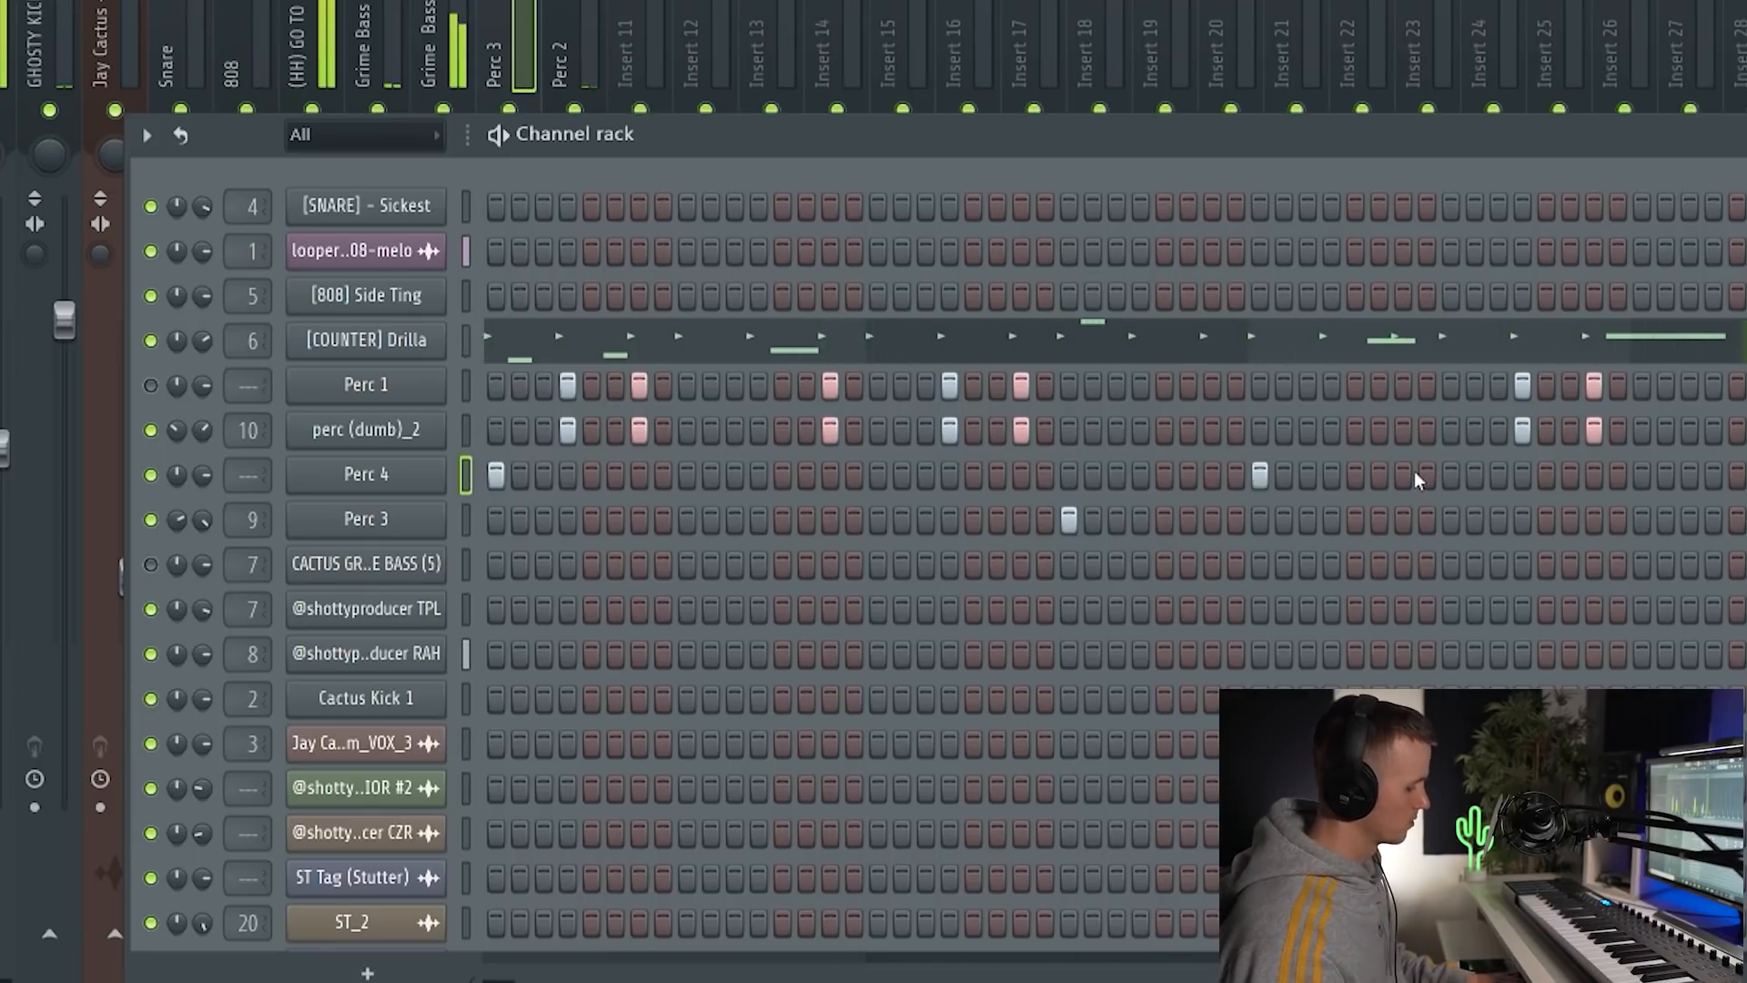
# Pan the Perc 4 notes to alternating right and left sides across the eight-bar pattern
pyautogui.press('F6')
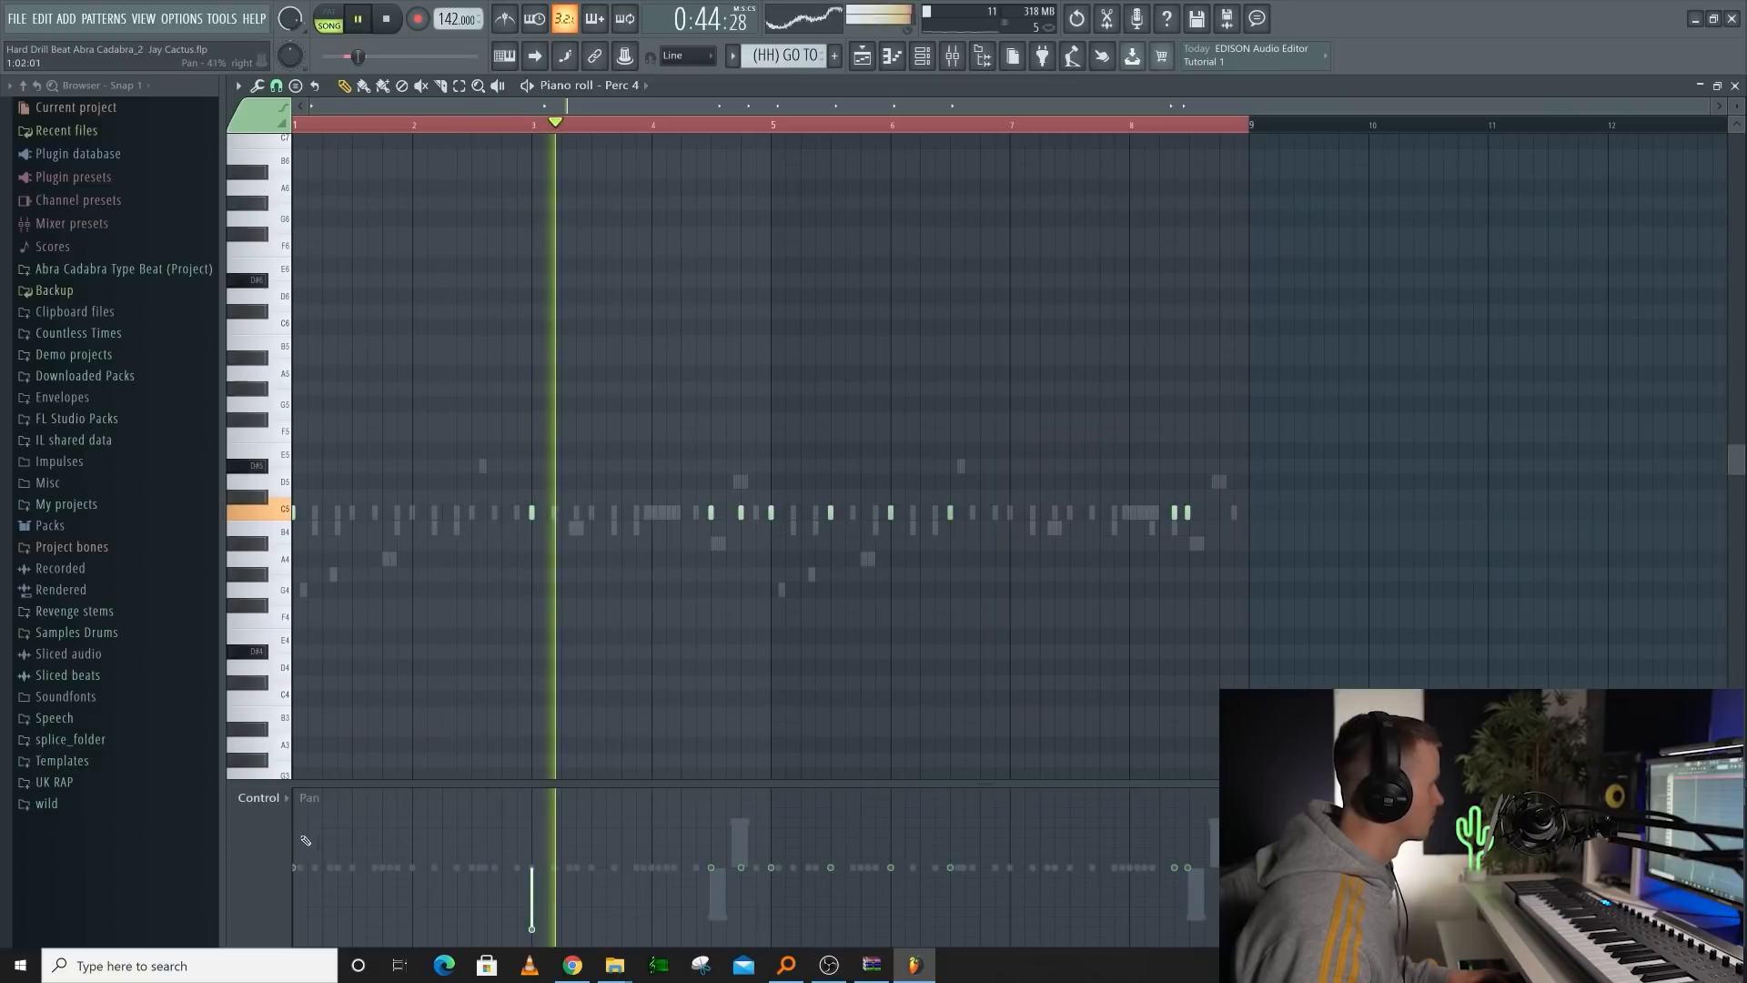
pyautogui.click(294, 812)
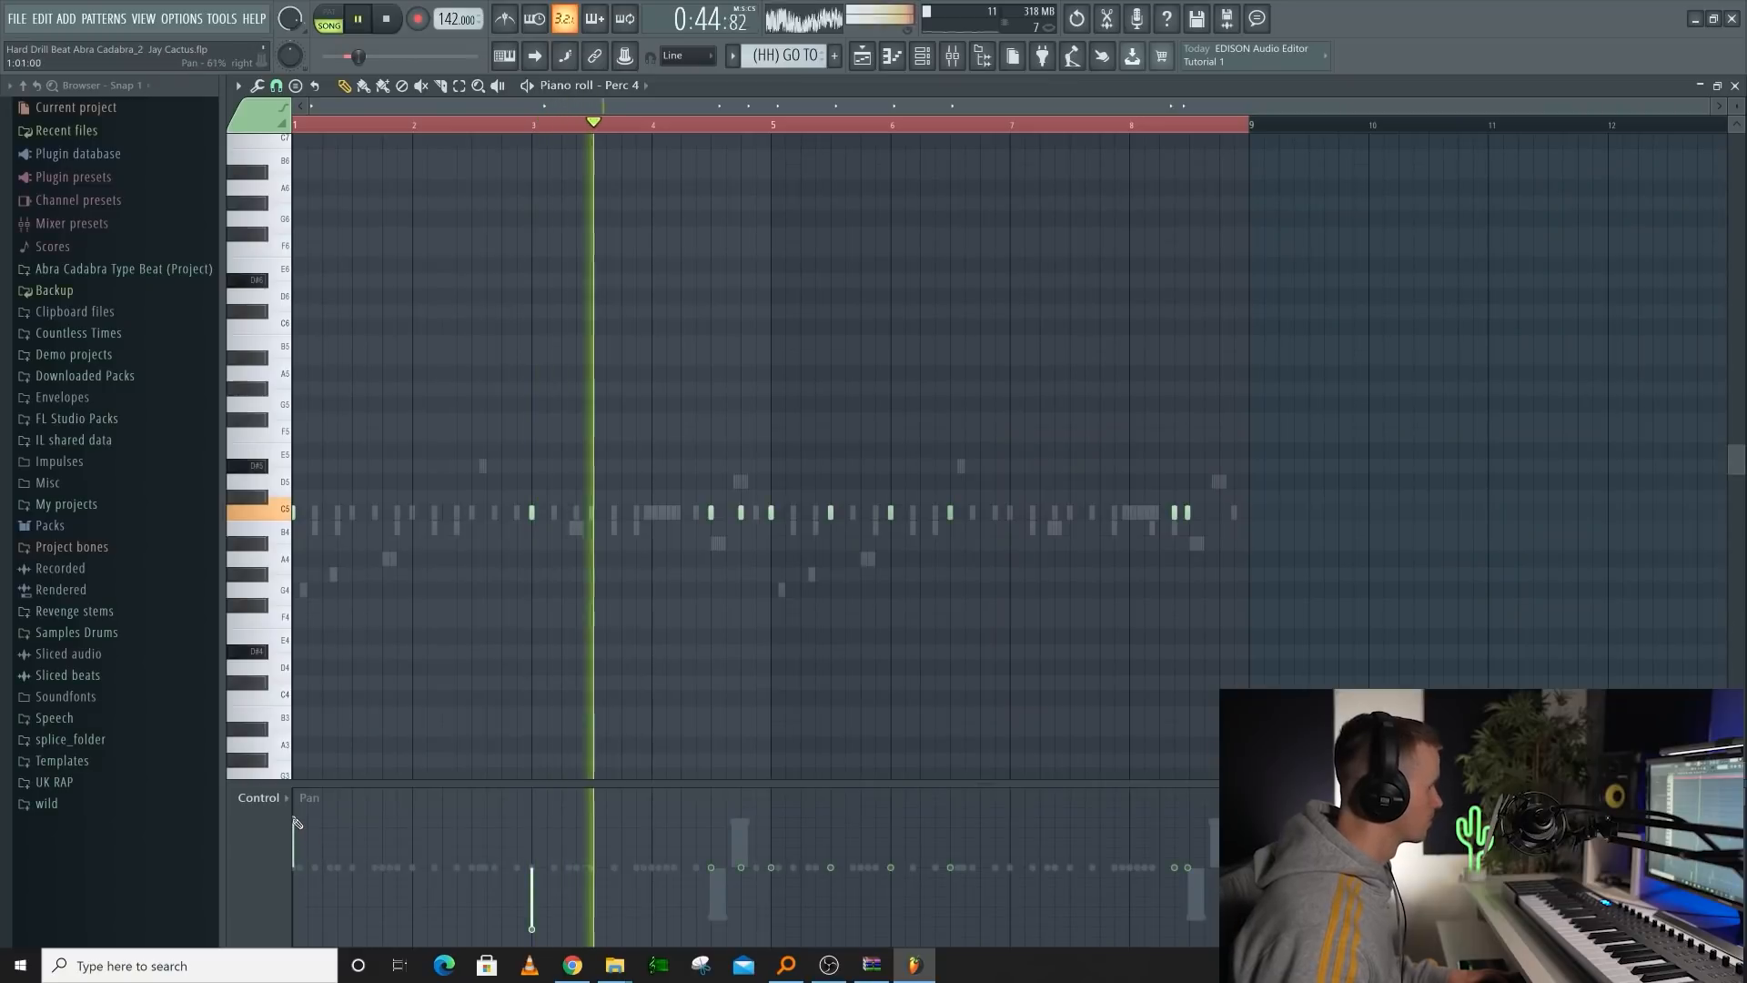
pyautogui.click(711, 836)
pyautogui.moveTo(712, 836); pyautogui.dragTo(712, 815)
pyautogui.click(771, 917)
pyautogui.click(771, 818)
pyautogui.click(741, 920)
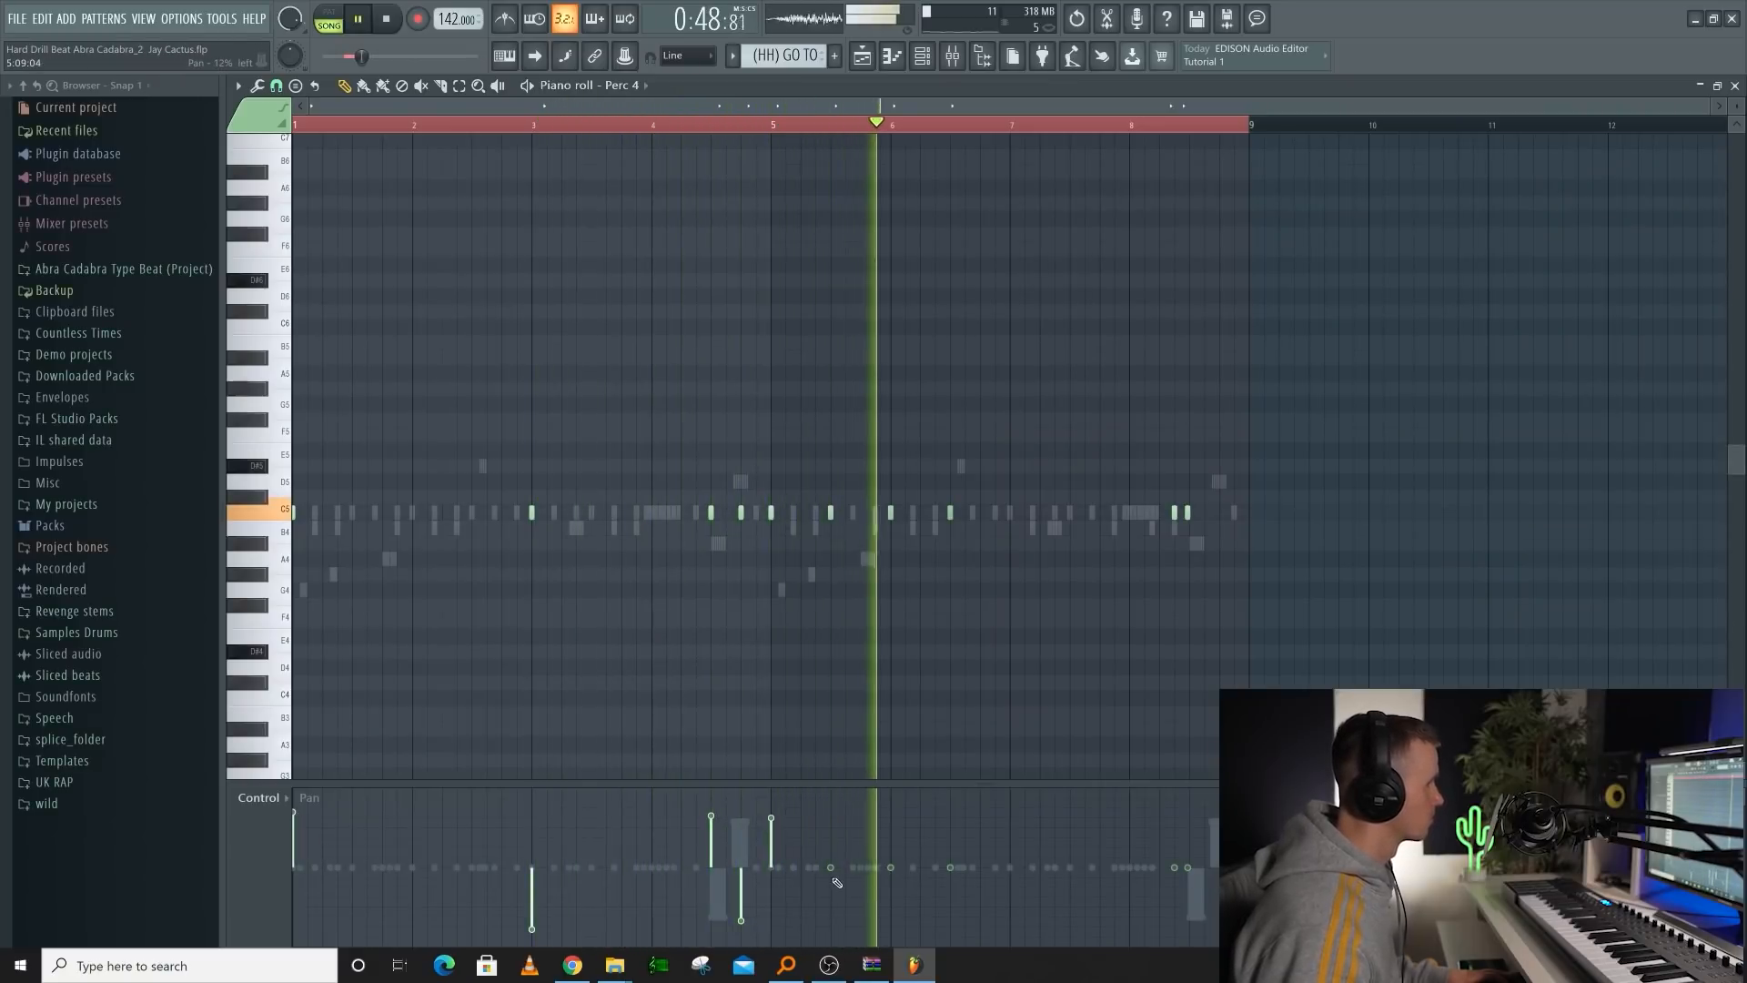
pyautogui.click(890, 822)
pyautogui.click(950, 919)
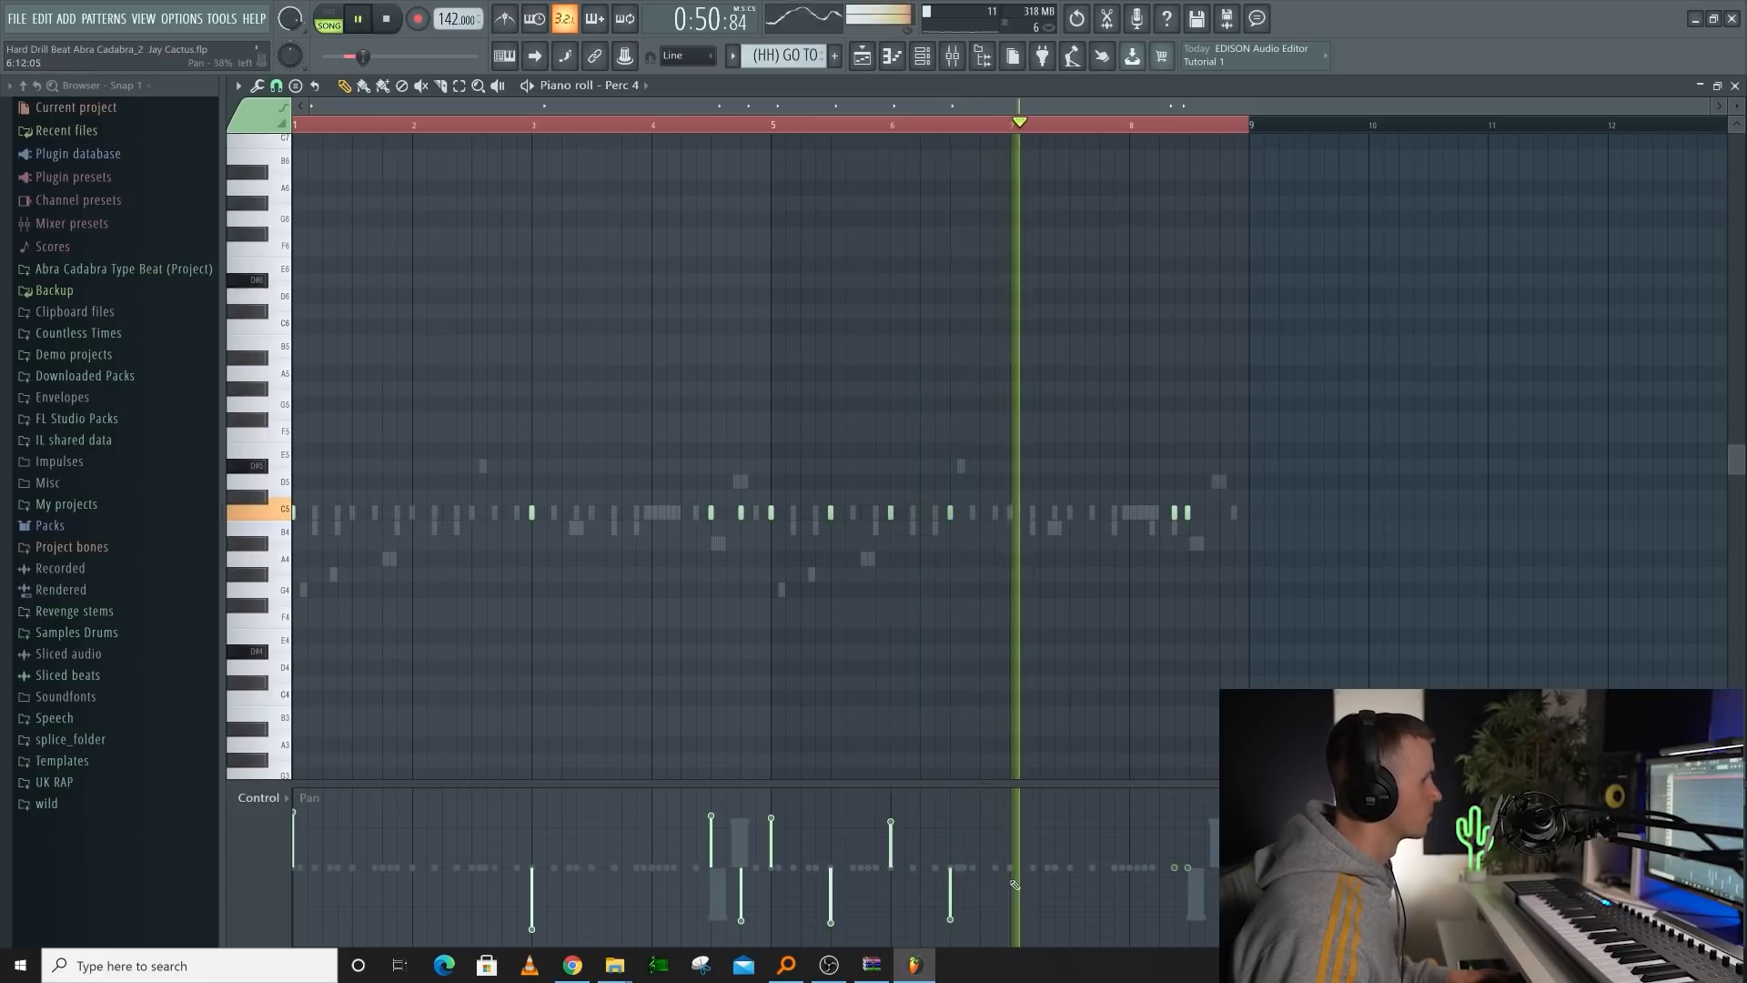
pyautogui.click(1174, 821)
pyautogui.click(1187, 903)
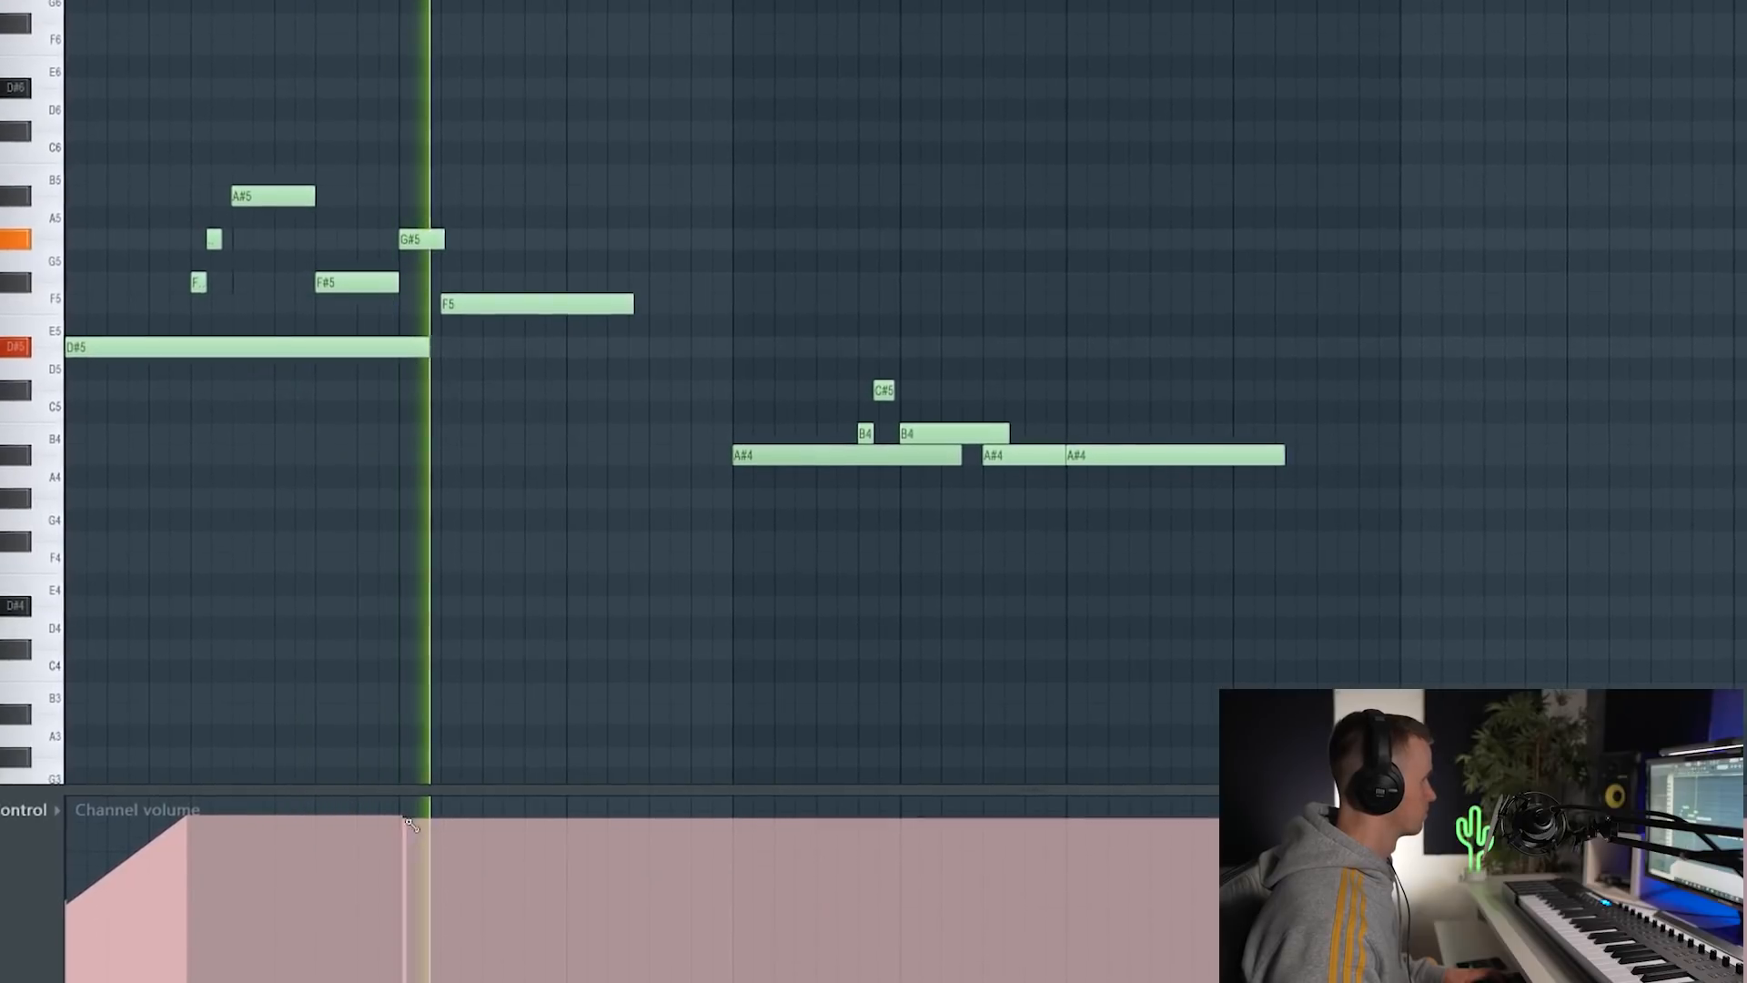
# Shape the melody's channel volume to fall towards the first A#4 note and rise again over the following bar
pyautogui.moveTo(656, 852)
pyautogui.mouseDown()
pyautogui.moveTo(901, 855)
pyautogui.moveTo(920, 829)
pyautogui.mouseUp()
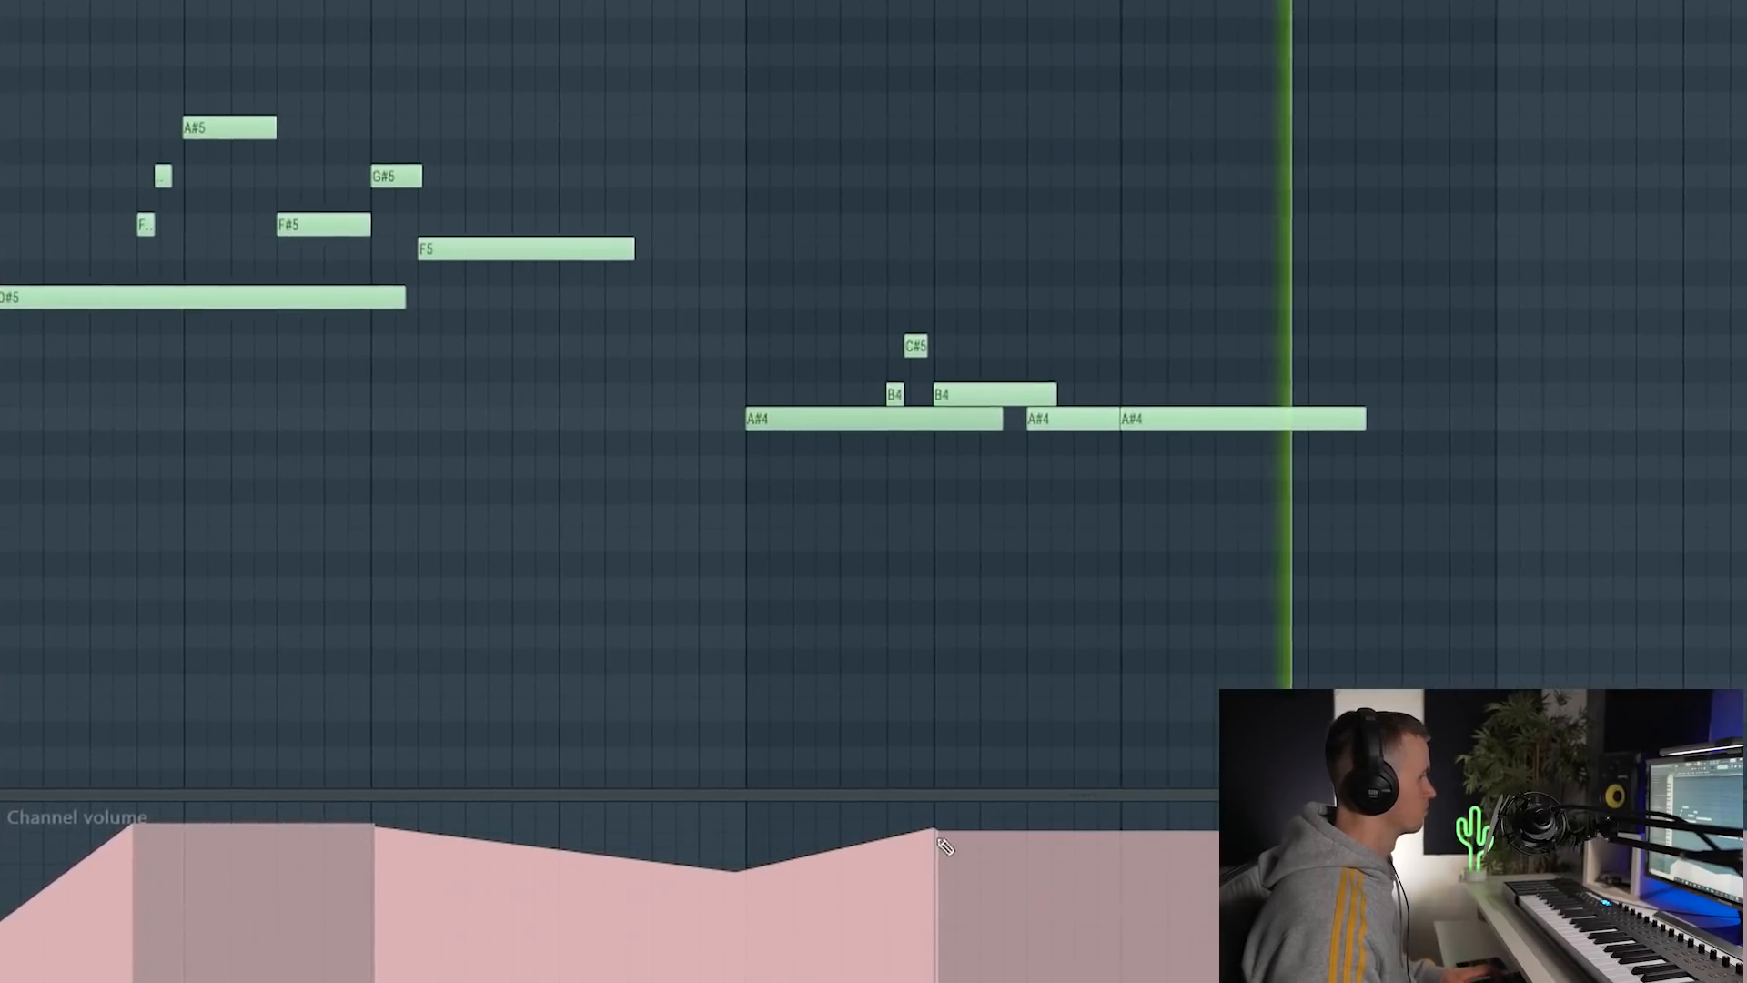
pyautogui.moveTo(748, 874); pyautogui.dragTo(938, 853)
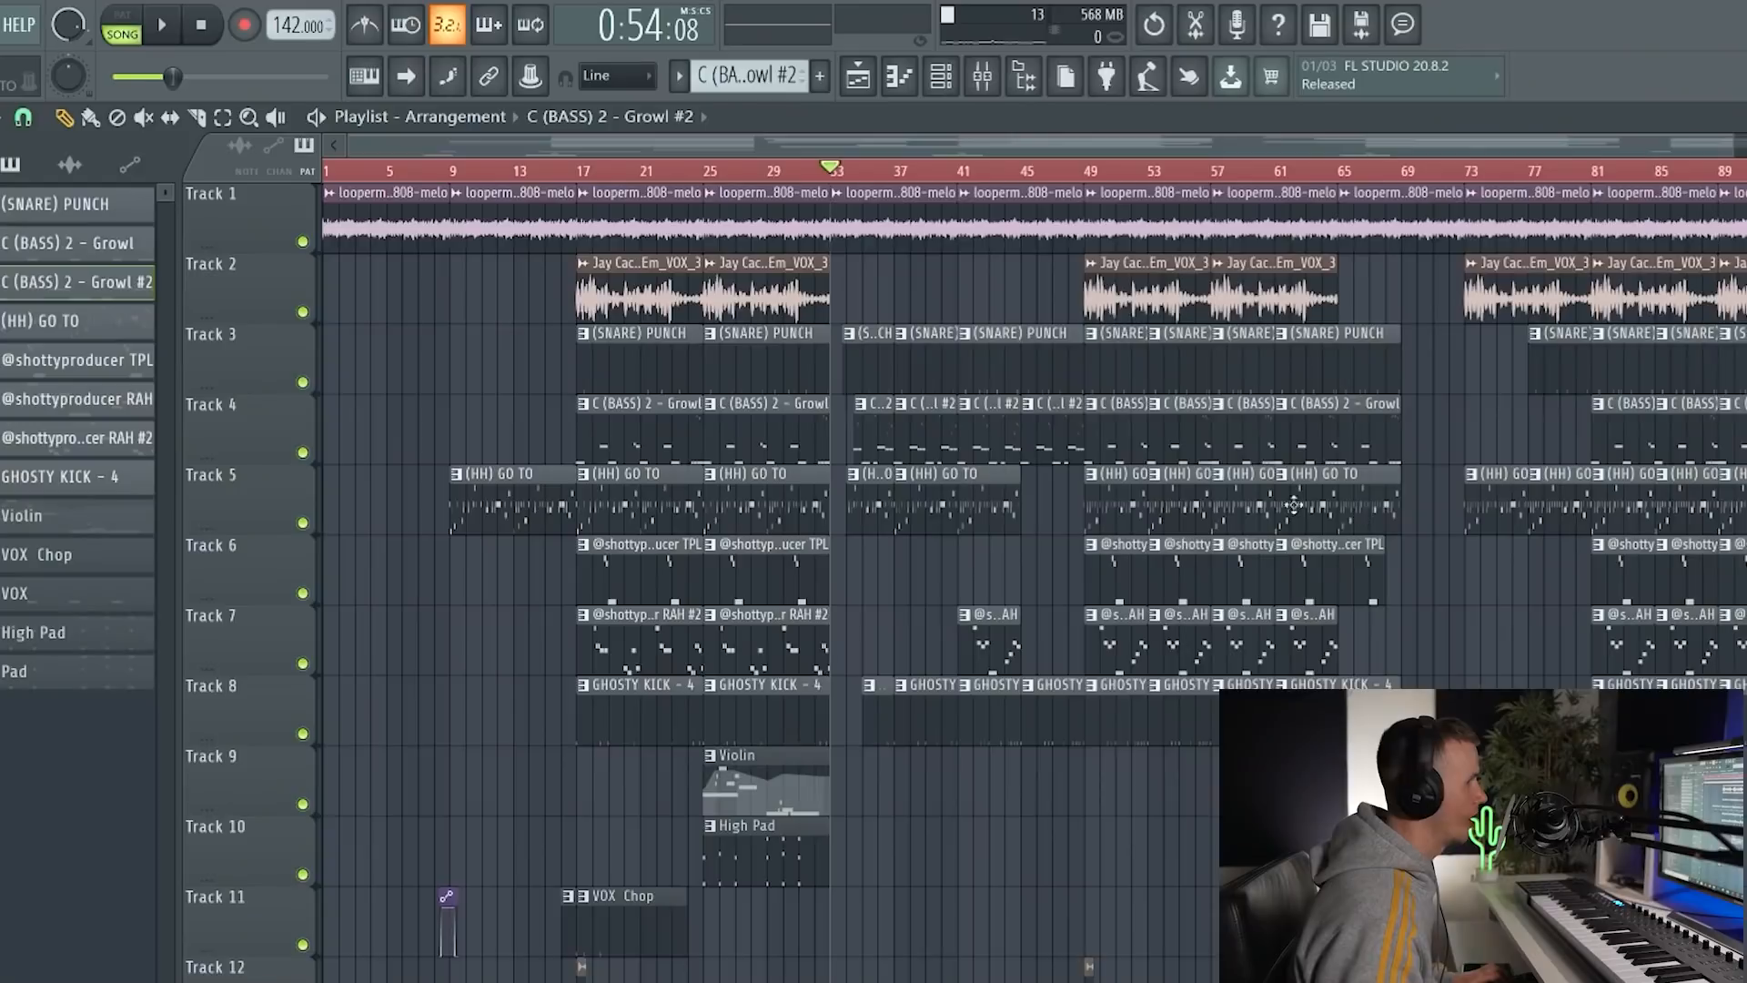
pyautogui.scroll(-2, 596, 252)
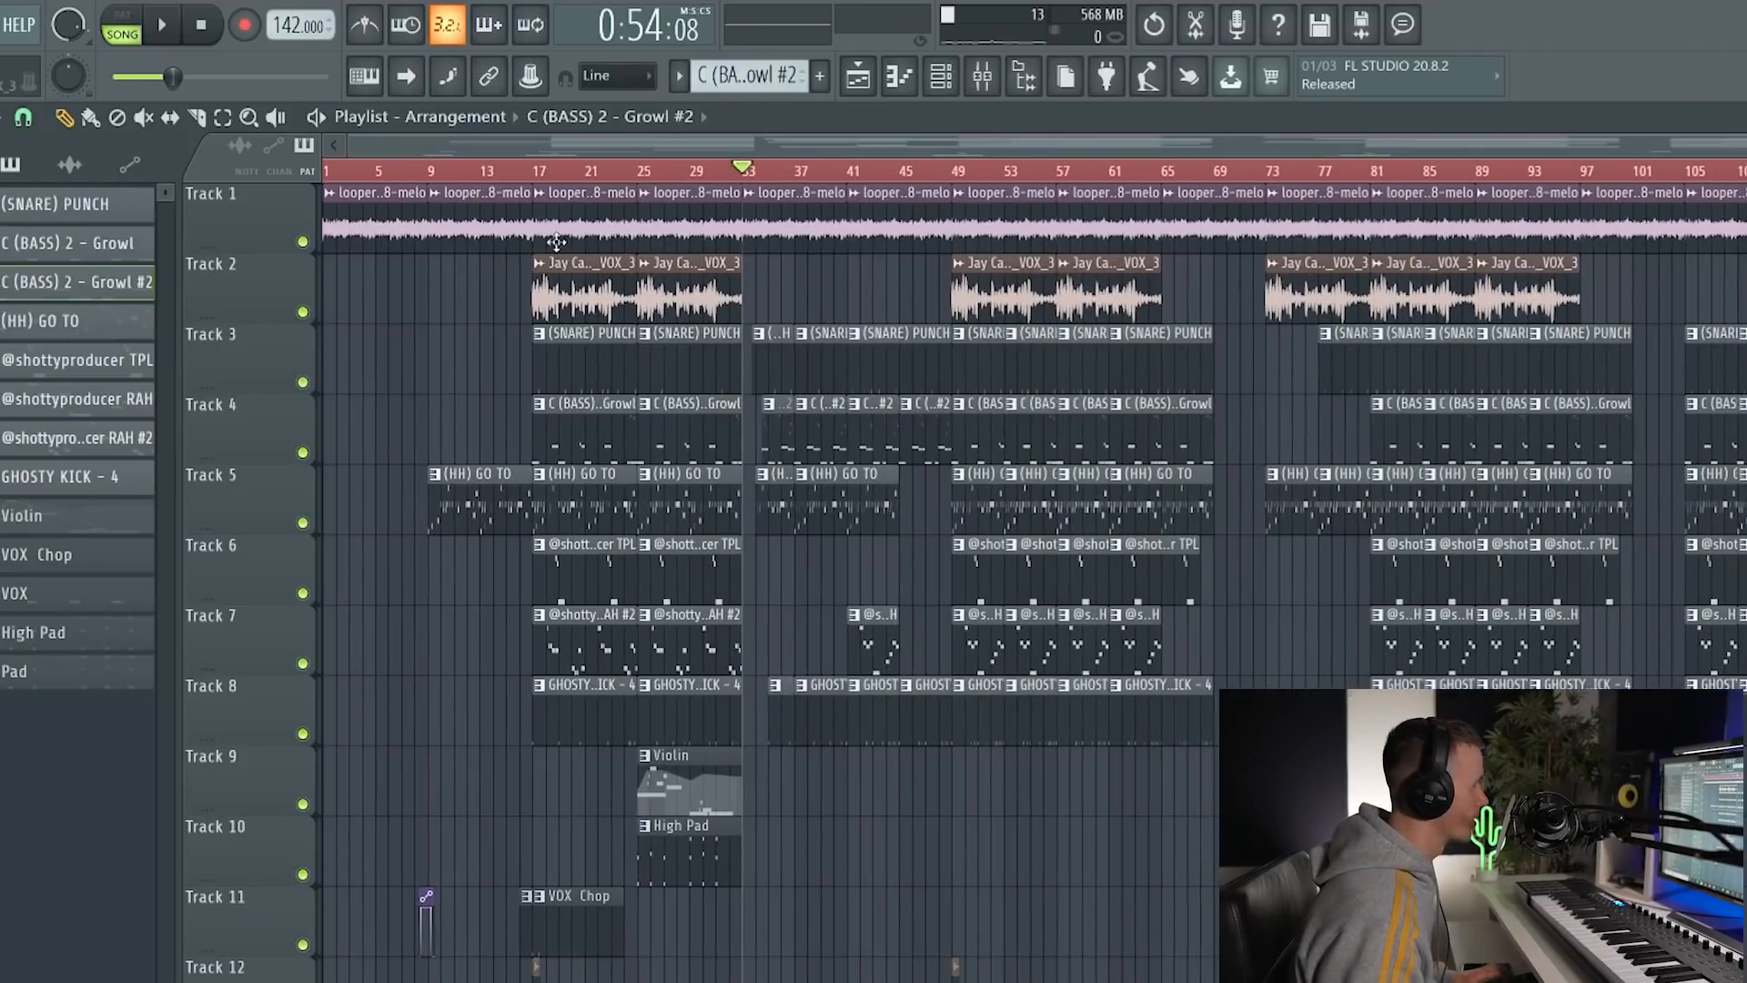
pyautogui.scroll(2, 488, 295)
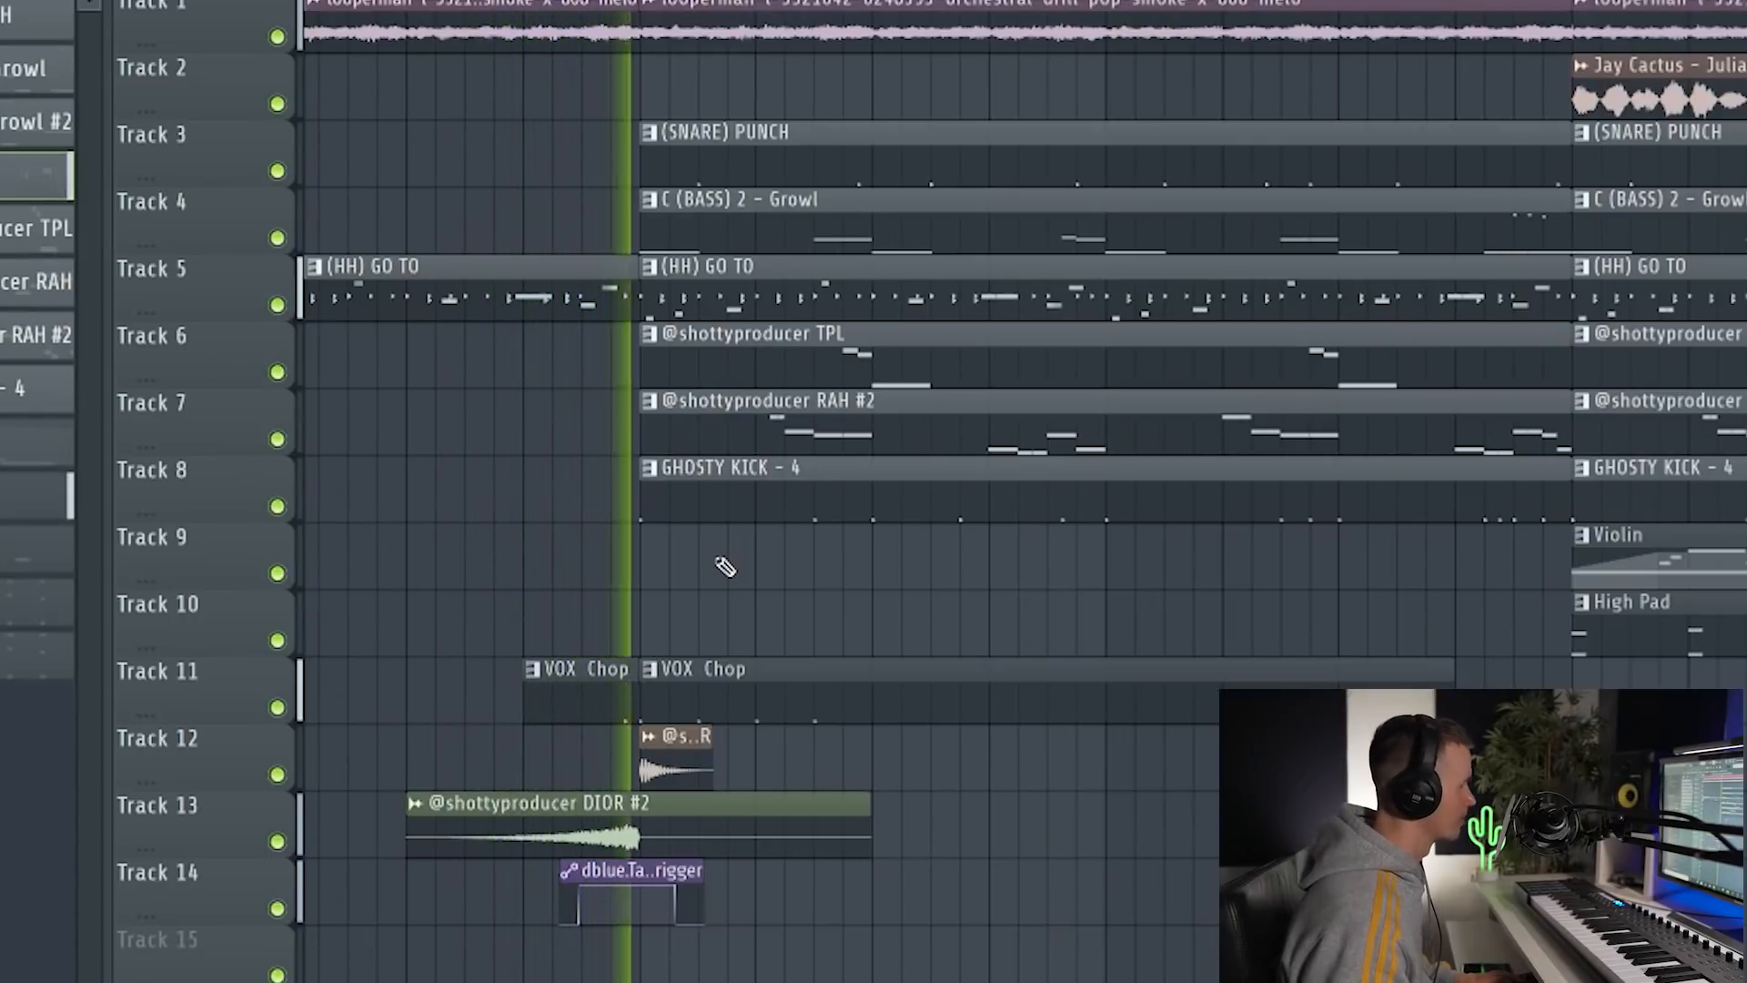
pyautogui.rightClick(889, 432)
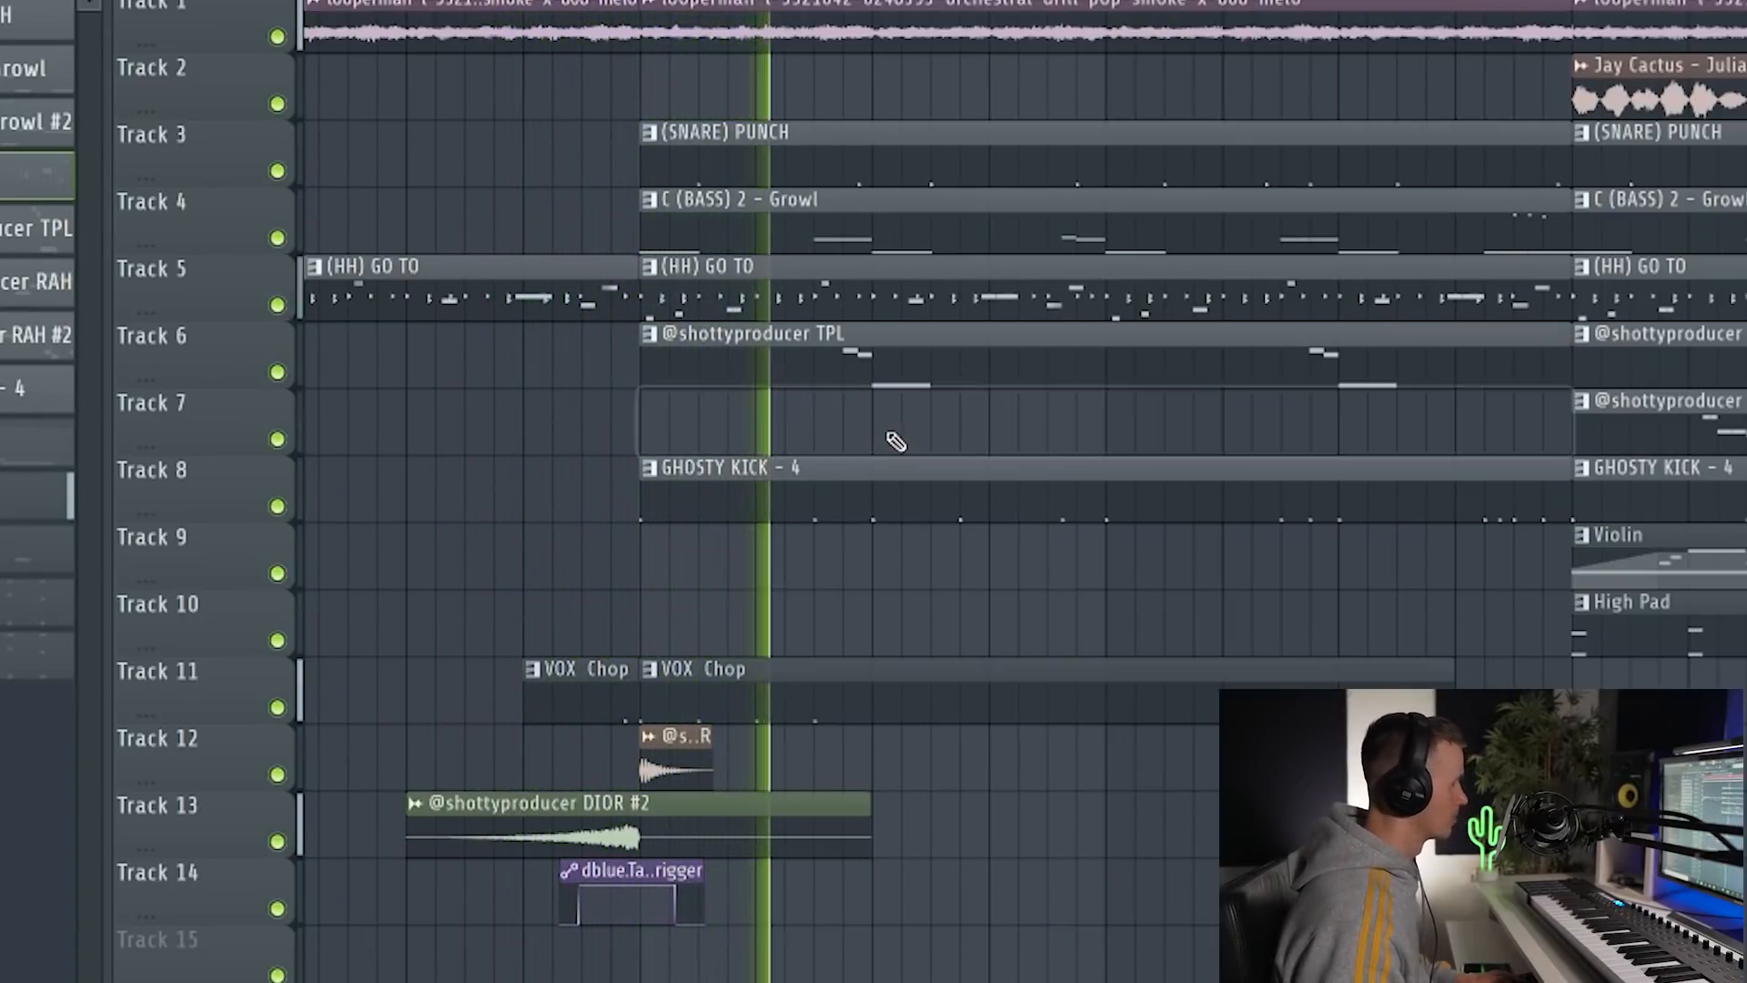
pyautogui.scroll(-1, 905, 459)
pyautogui.scroll(-2, 905, 459)
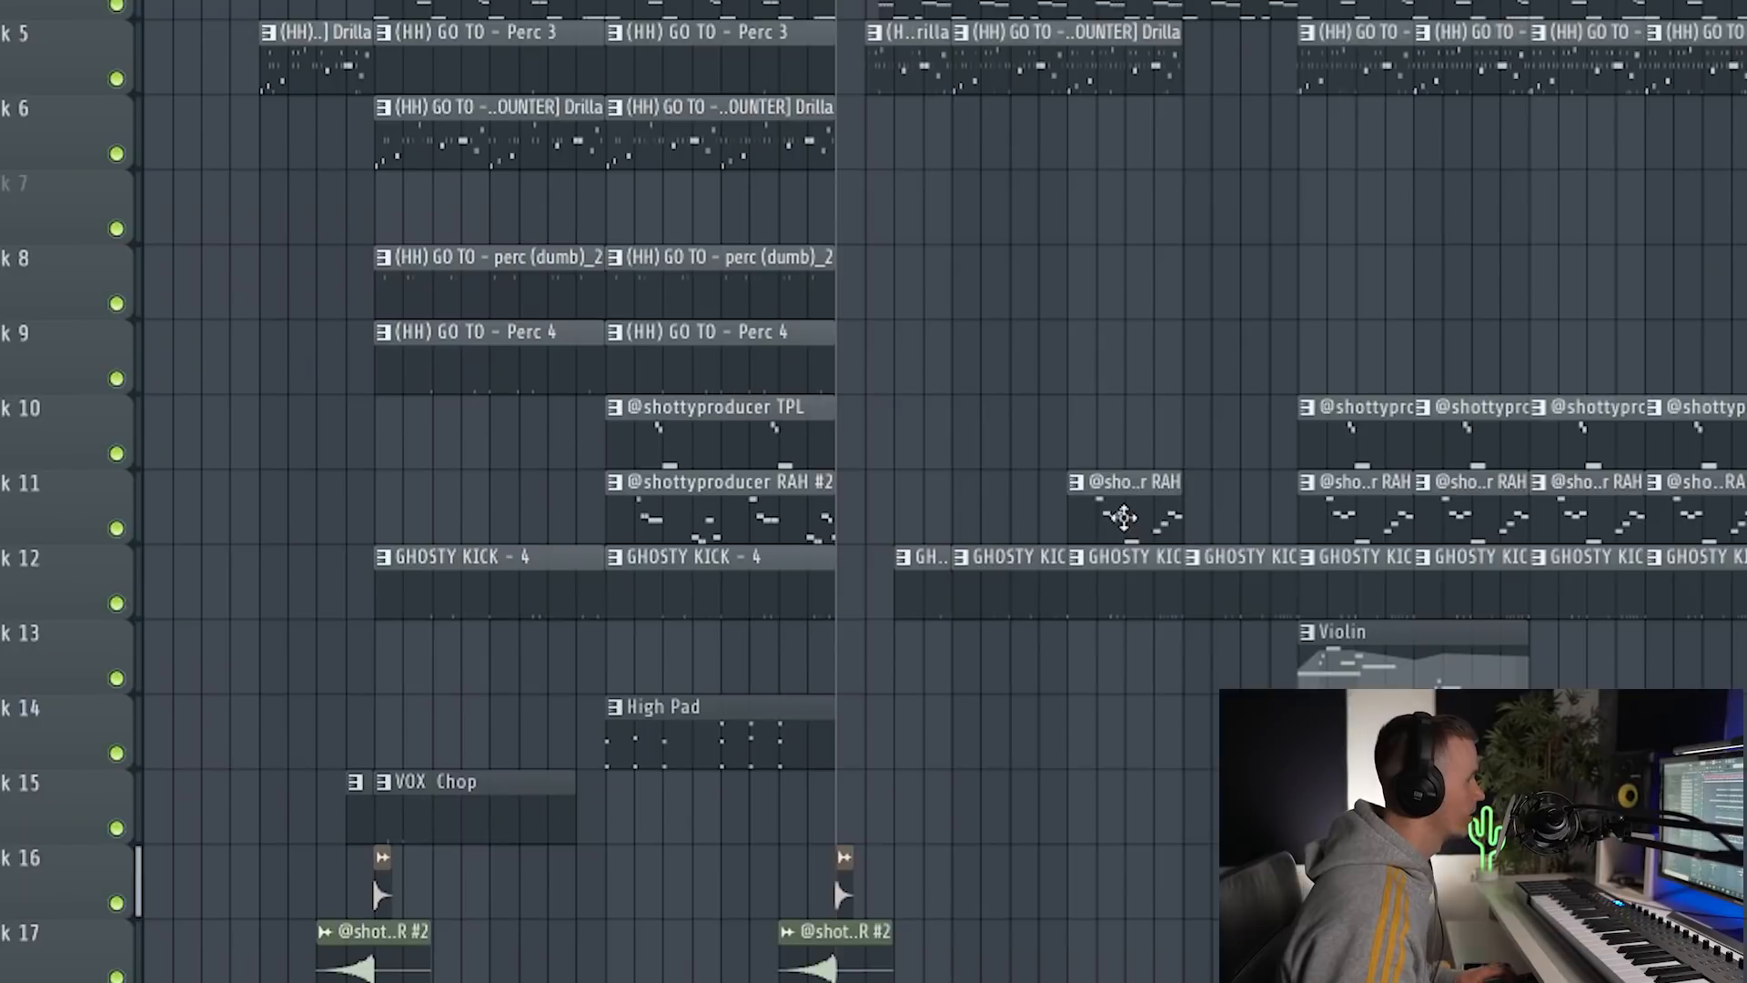
pyautogui.moveTo(958, 526); pyautogui.dragTo(1131, 512)
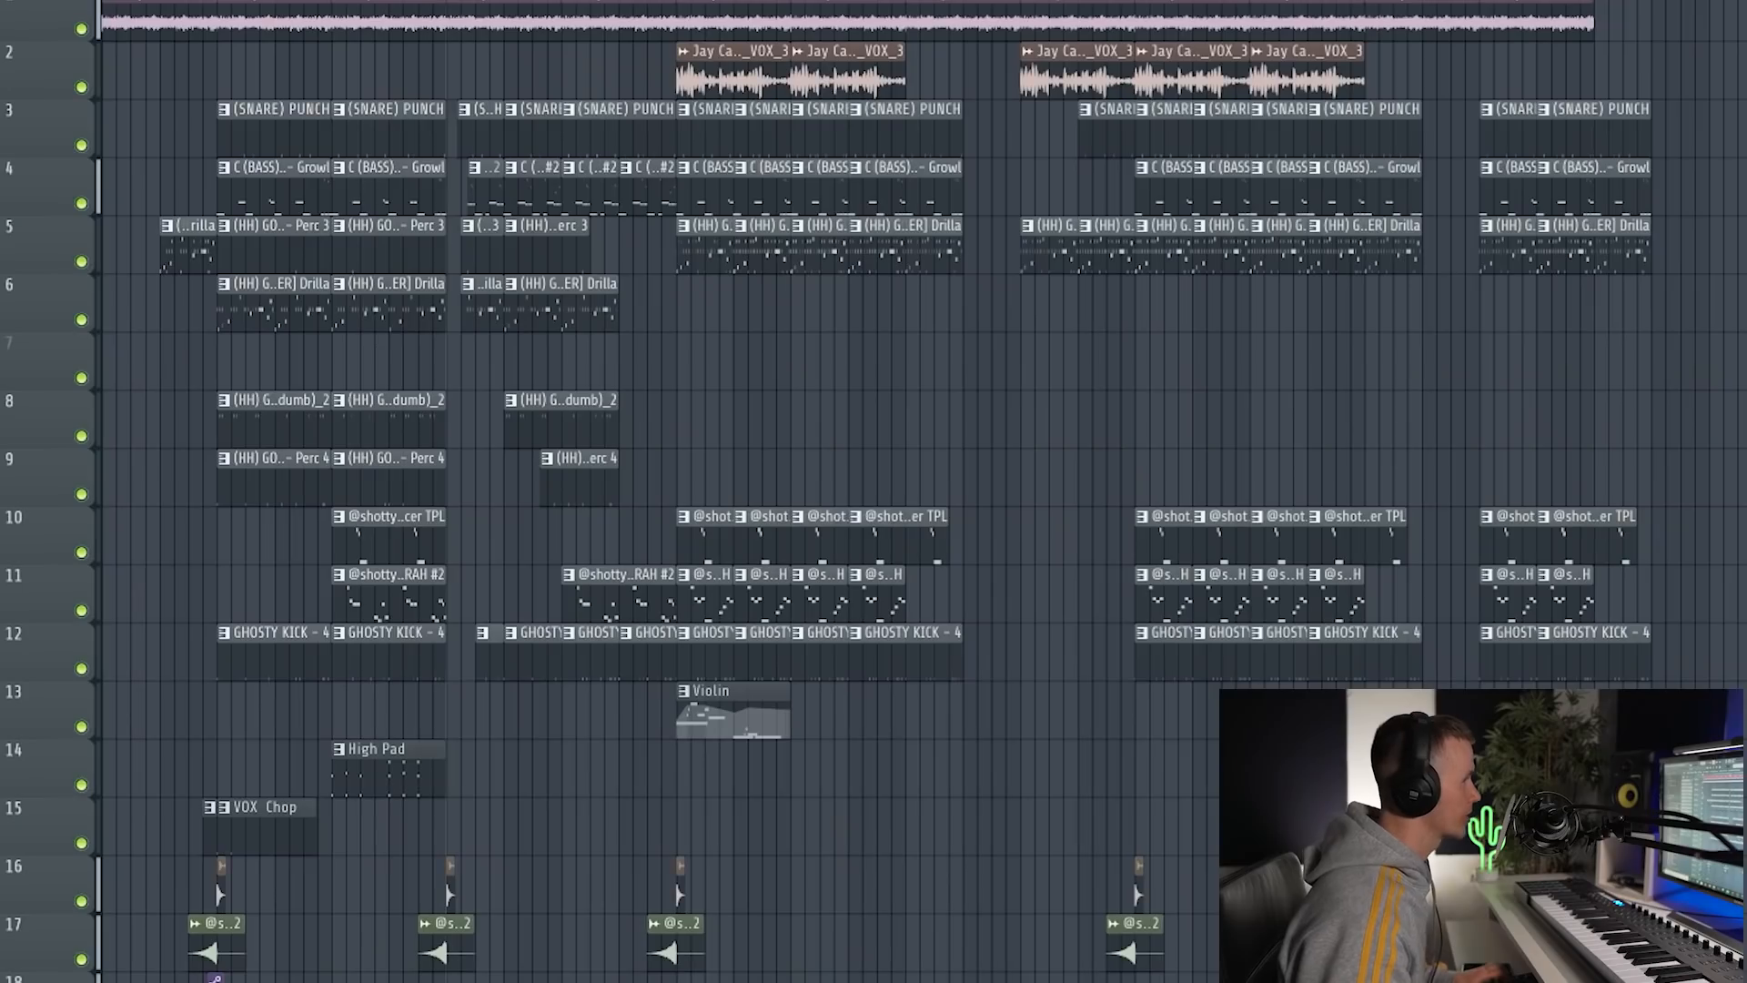
pyautogui.moveTo(1723, 970); pyautogui.dragTo(691, 17)
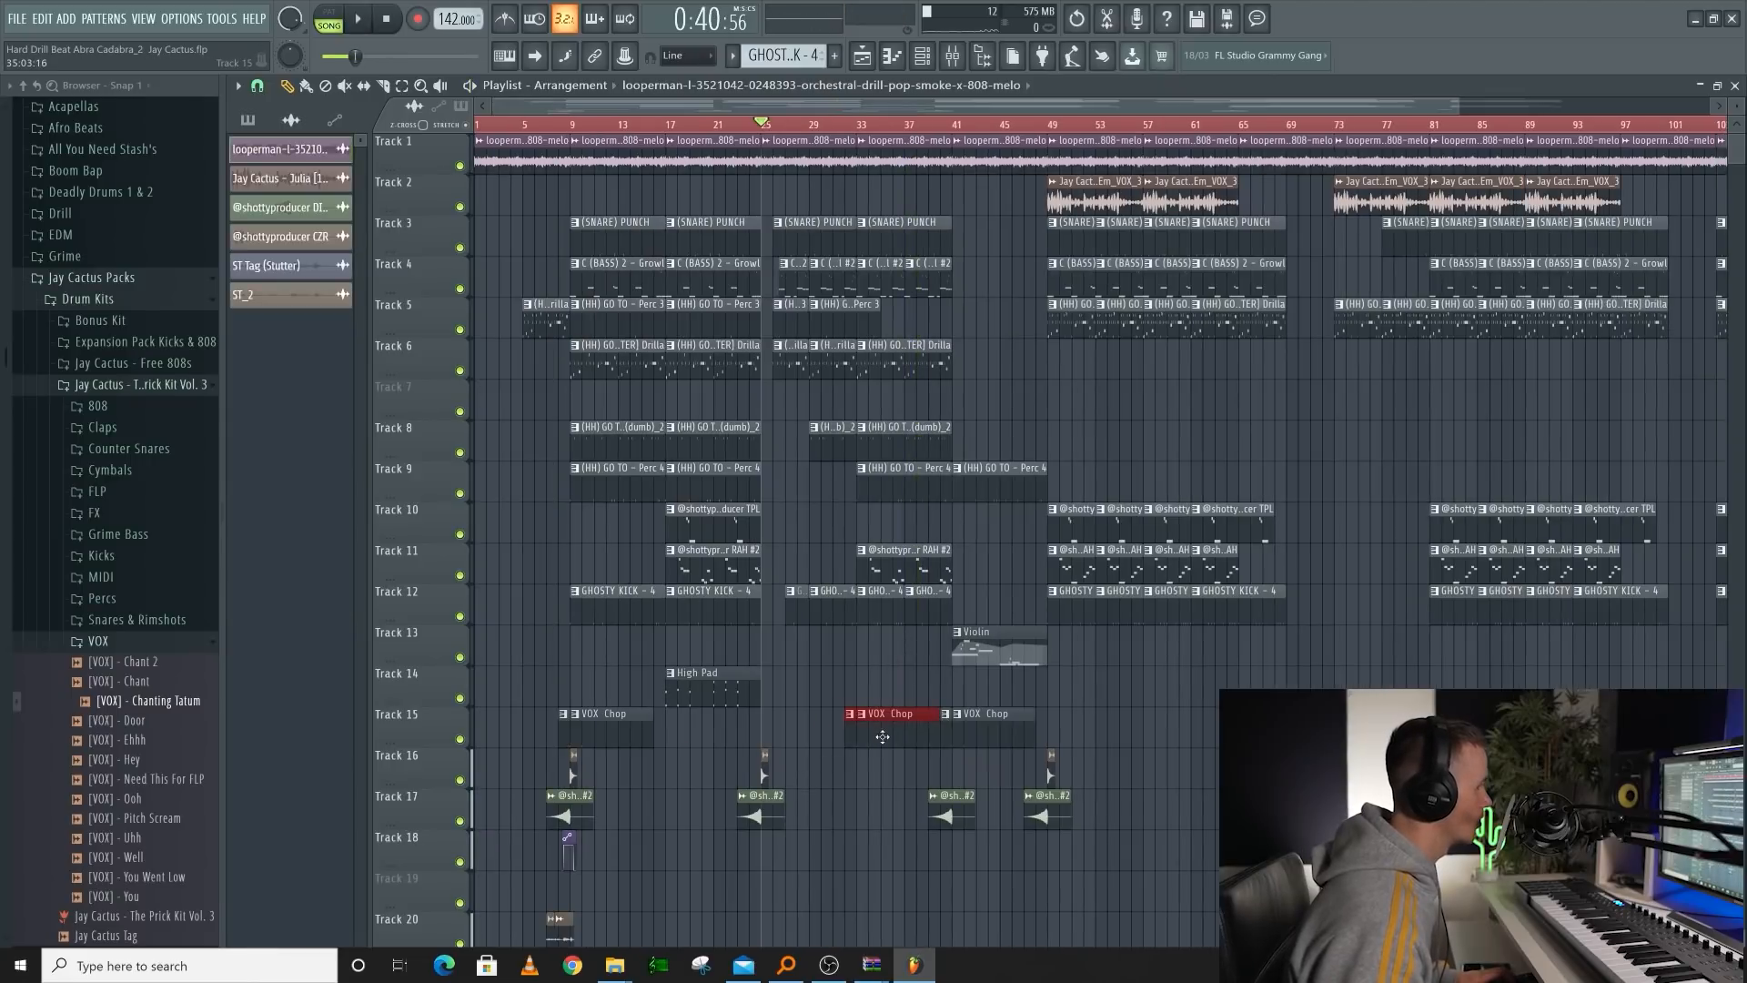
# Place the VOX Chop clips from bar 32 on Track 15 and select the arrangement clips before bar 41
pyautogui.click(882, 737)
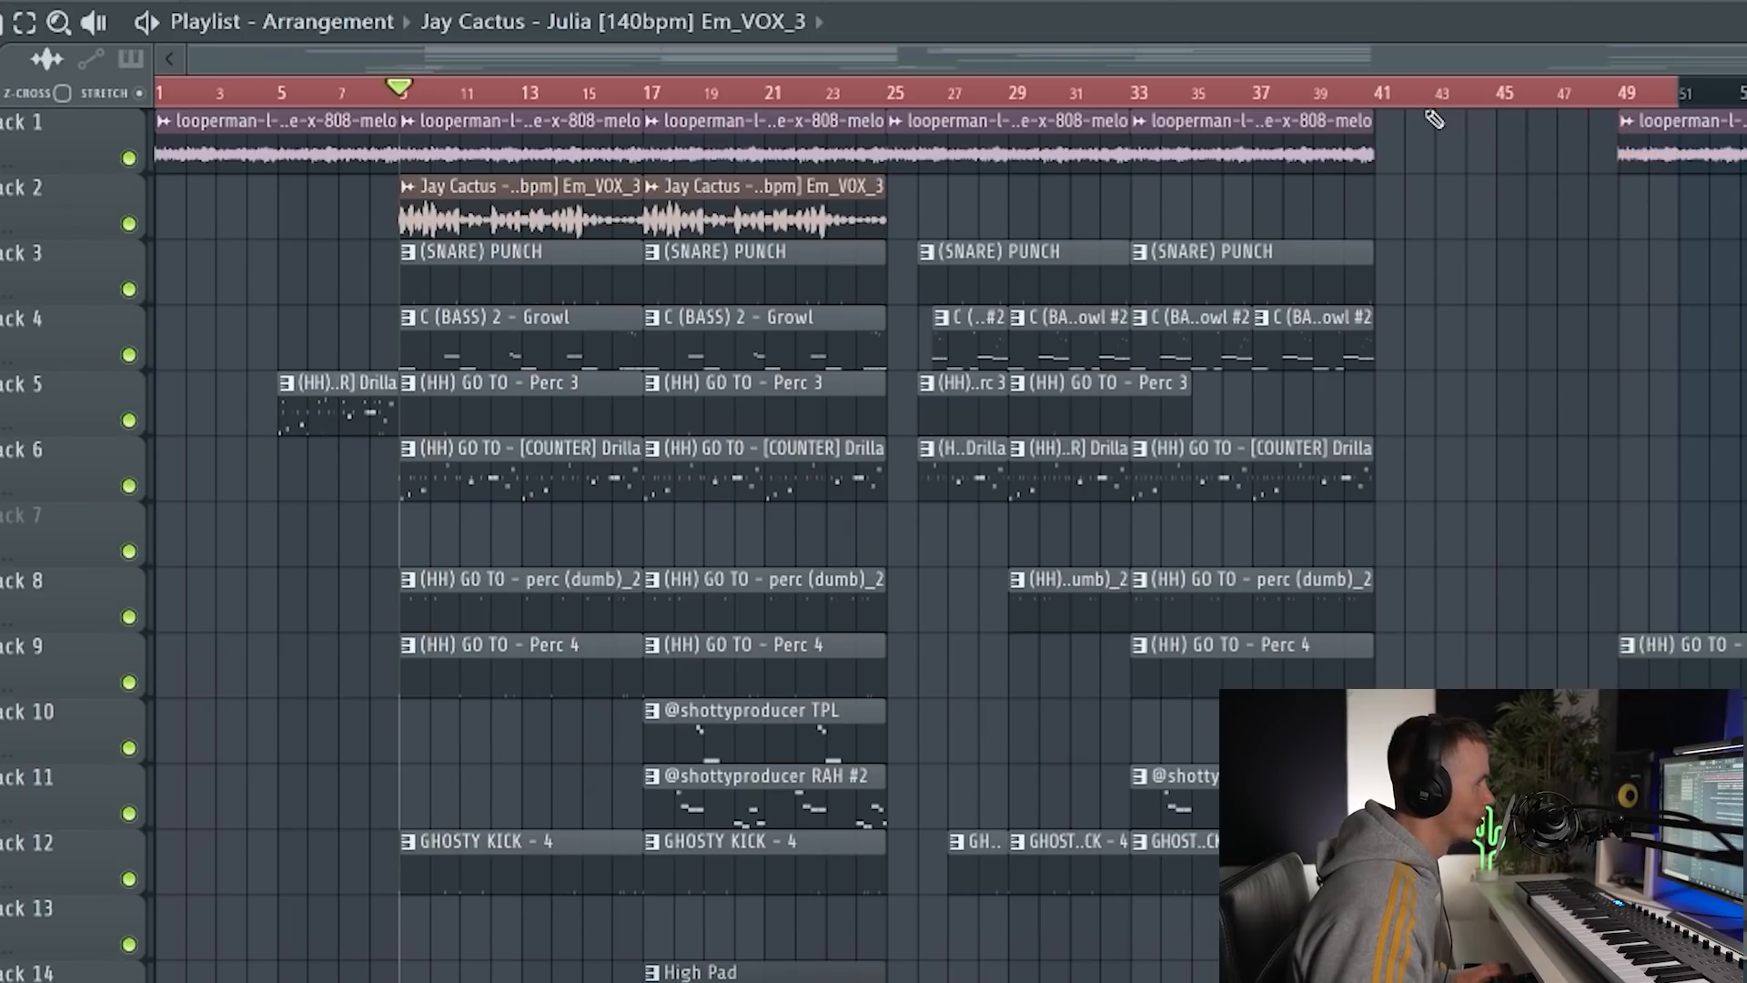
pyautogui.moveTo(1434, 119); pyautogui.dragTo(1242, 910)
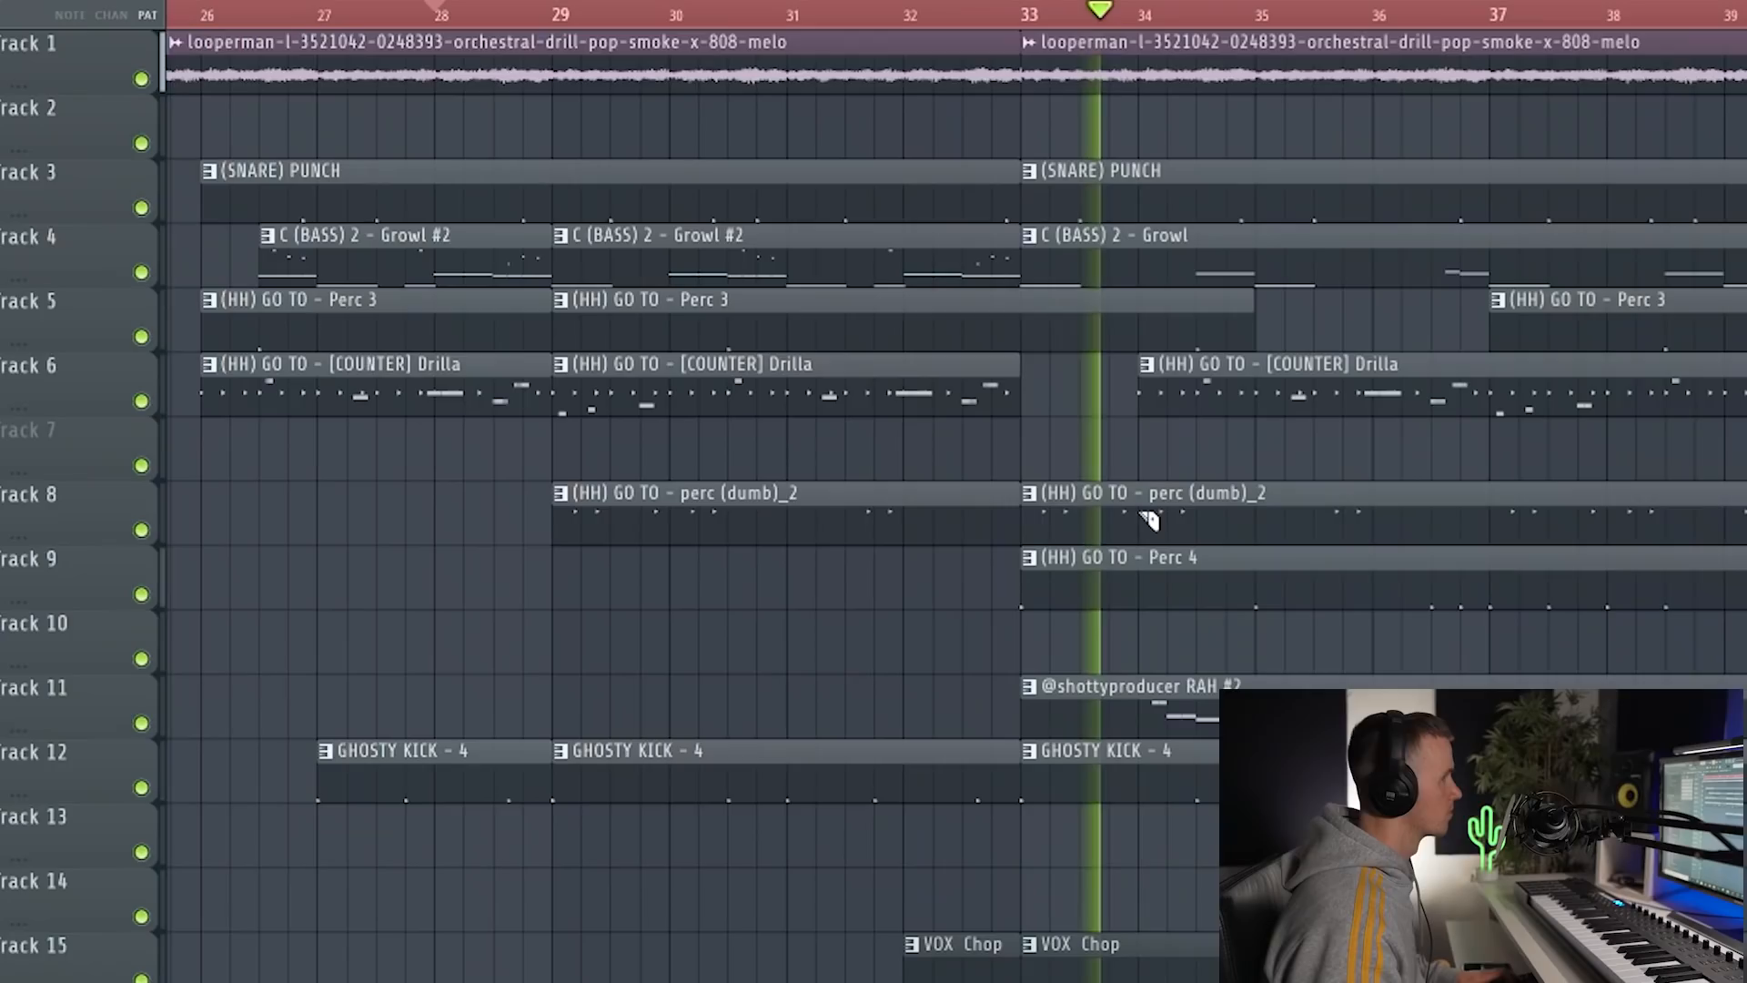
# Trim the start of the bar 33 perc (dumb)_2 clip on Track 8 to about the last beat of that bar
pyautogui.moveTo(1045, 507); pyautogui.dragTo(1204, 488)
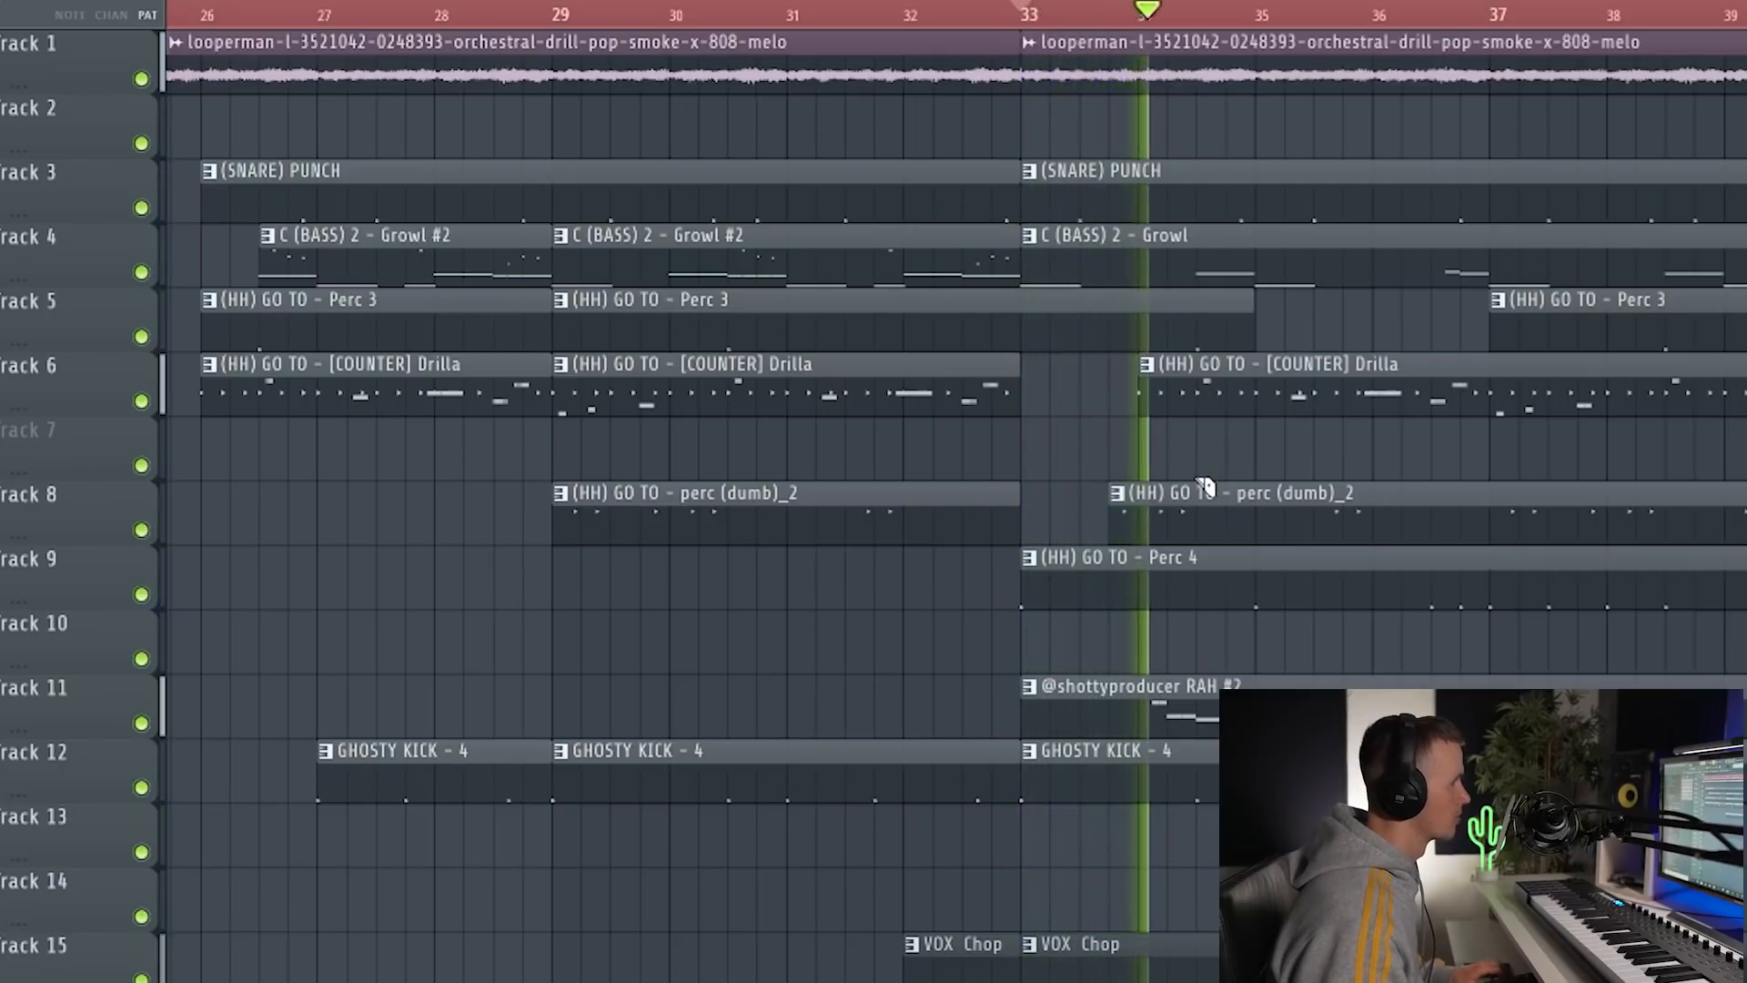
pyautogui.scroll(-1, 1204, 488)
pyautogui.scroll(-2, 1204, 488)
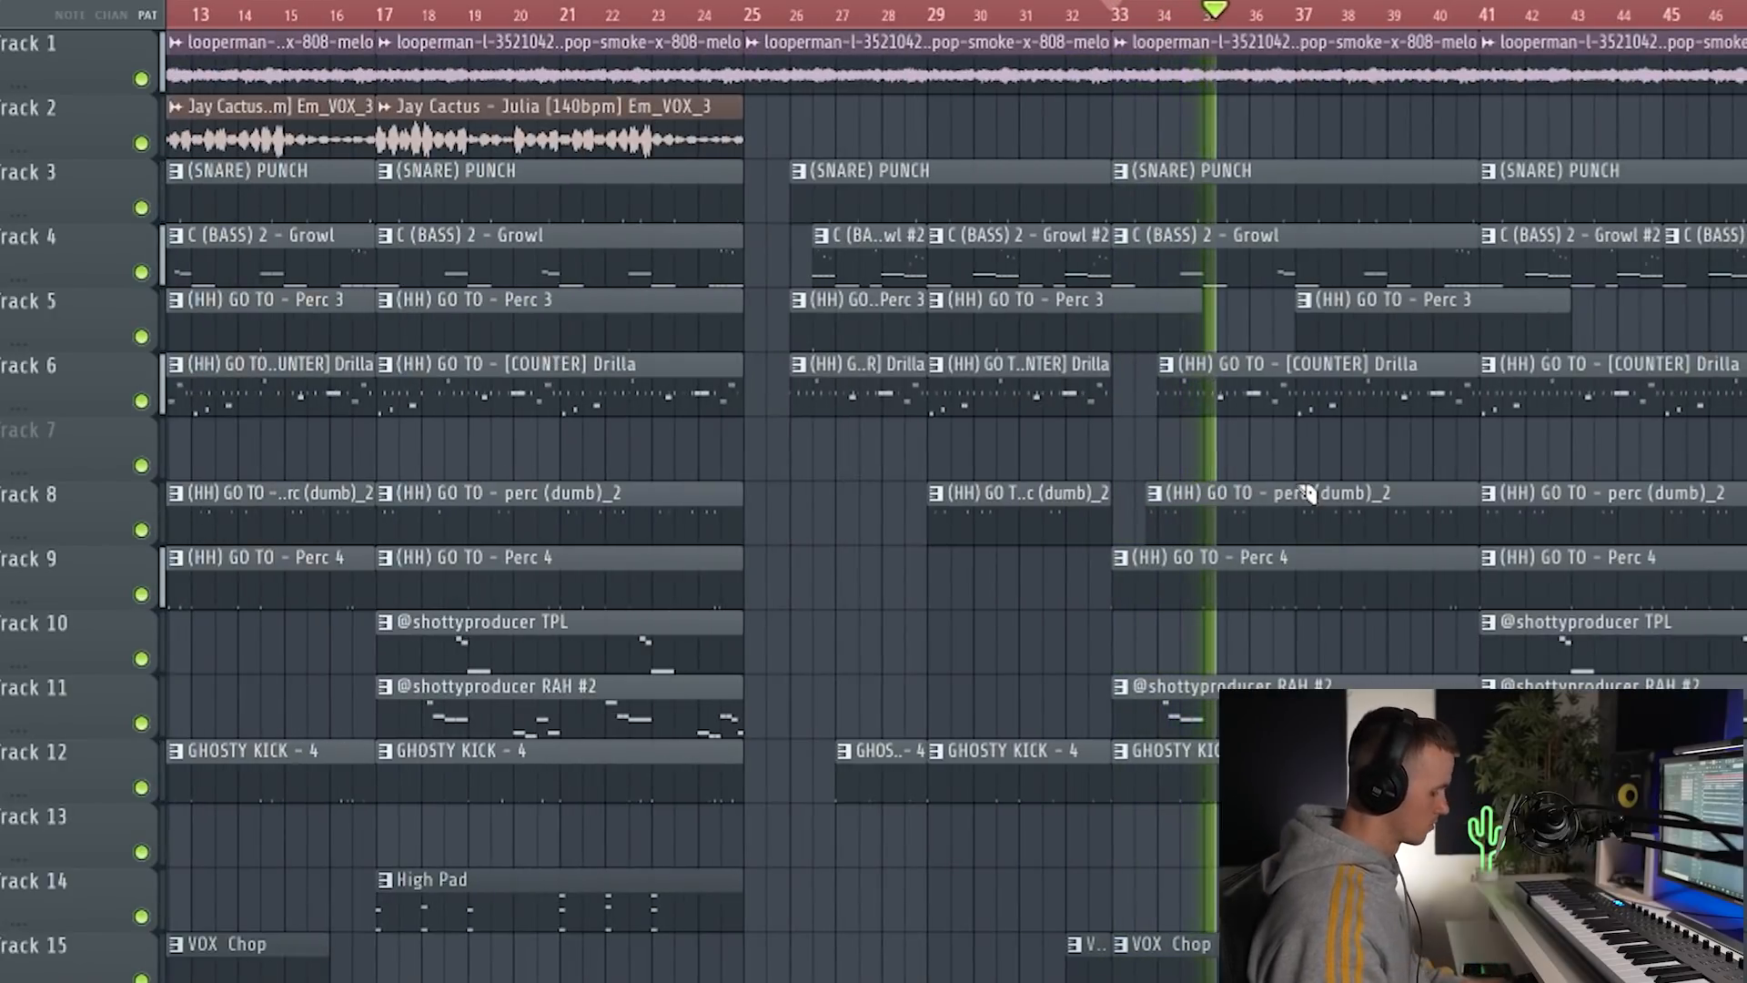
# Select the clips on Tracks 2 to 12 around the break, and review the [REVERSE] - Shortie riser leading into bar 115
pyautogui.moveTo(1603, 136); pyautogui.dragTo(820, 741)
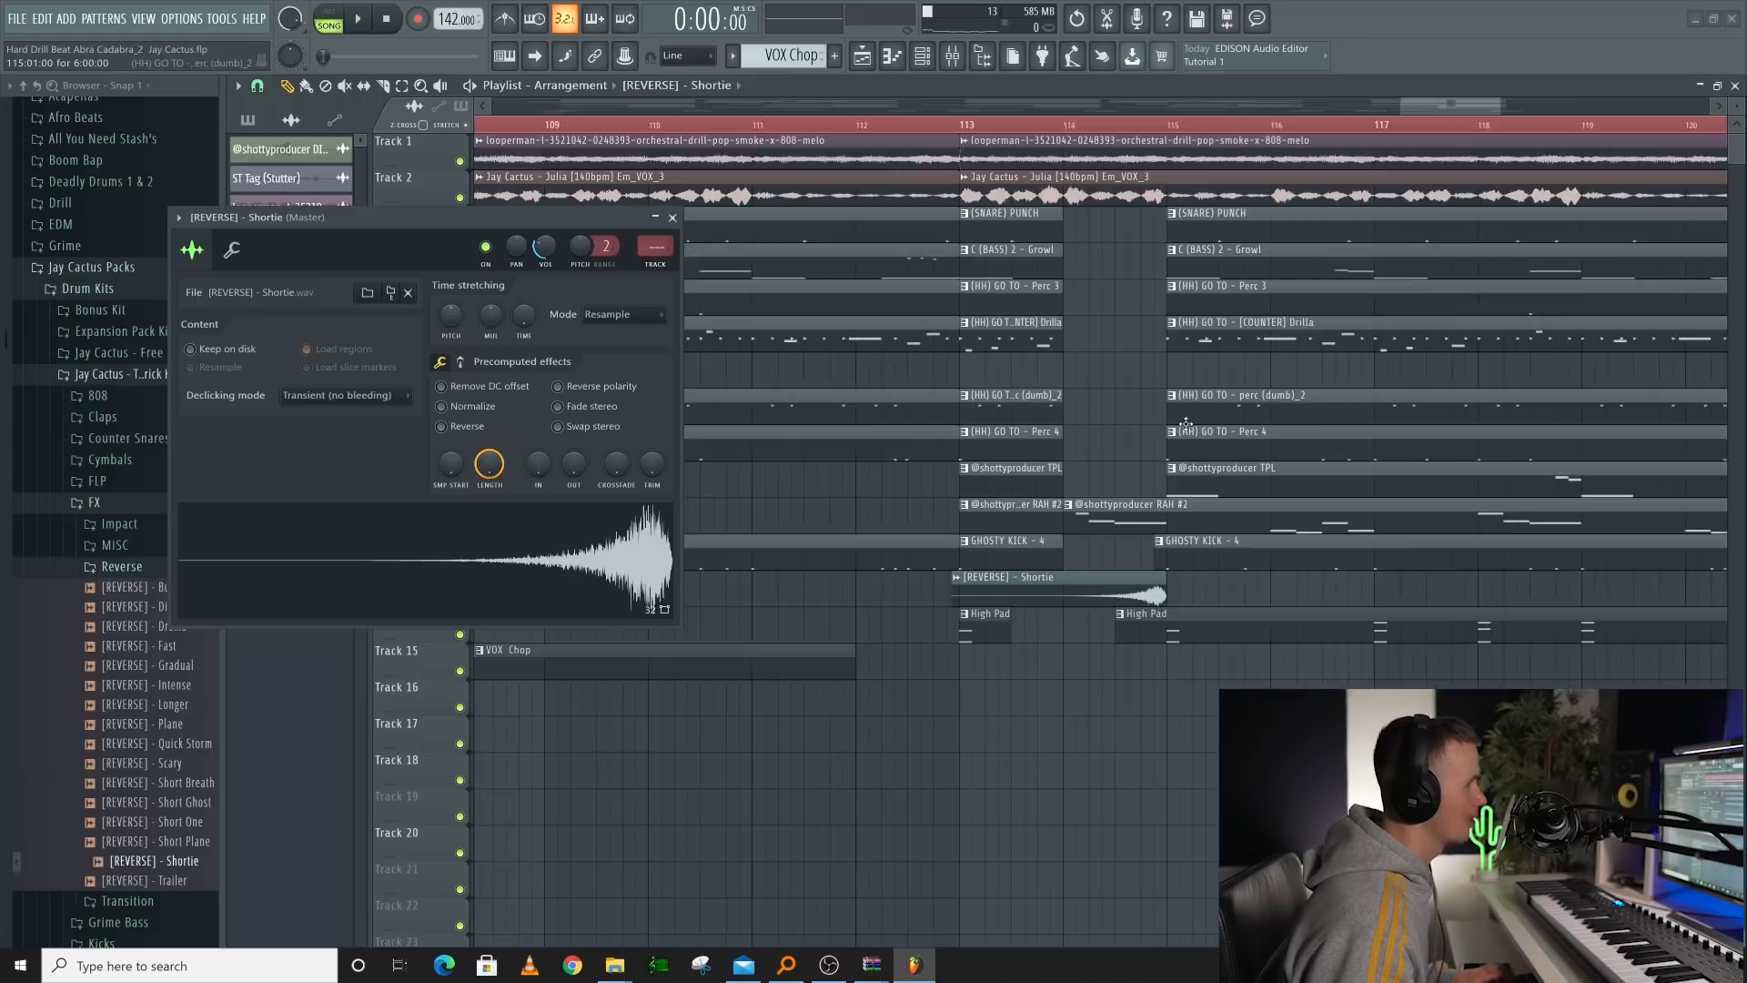
pyautogui.scroll(3, 1114, 502)
pyautogui.scroll(2, 1138, 564)
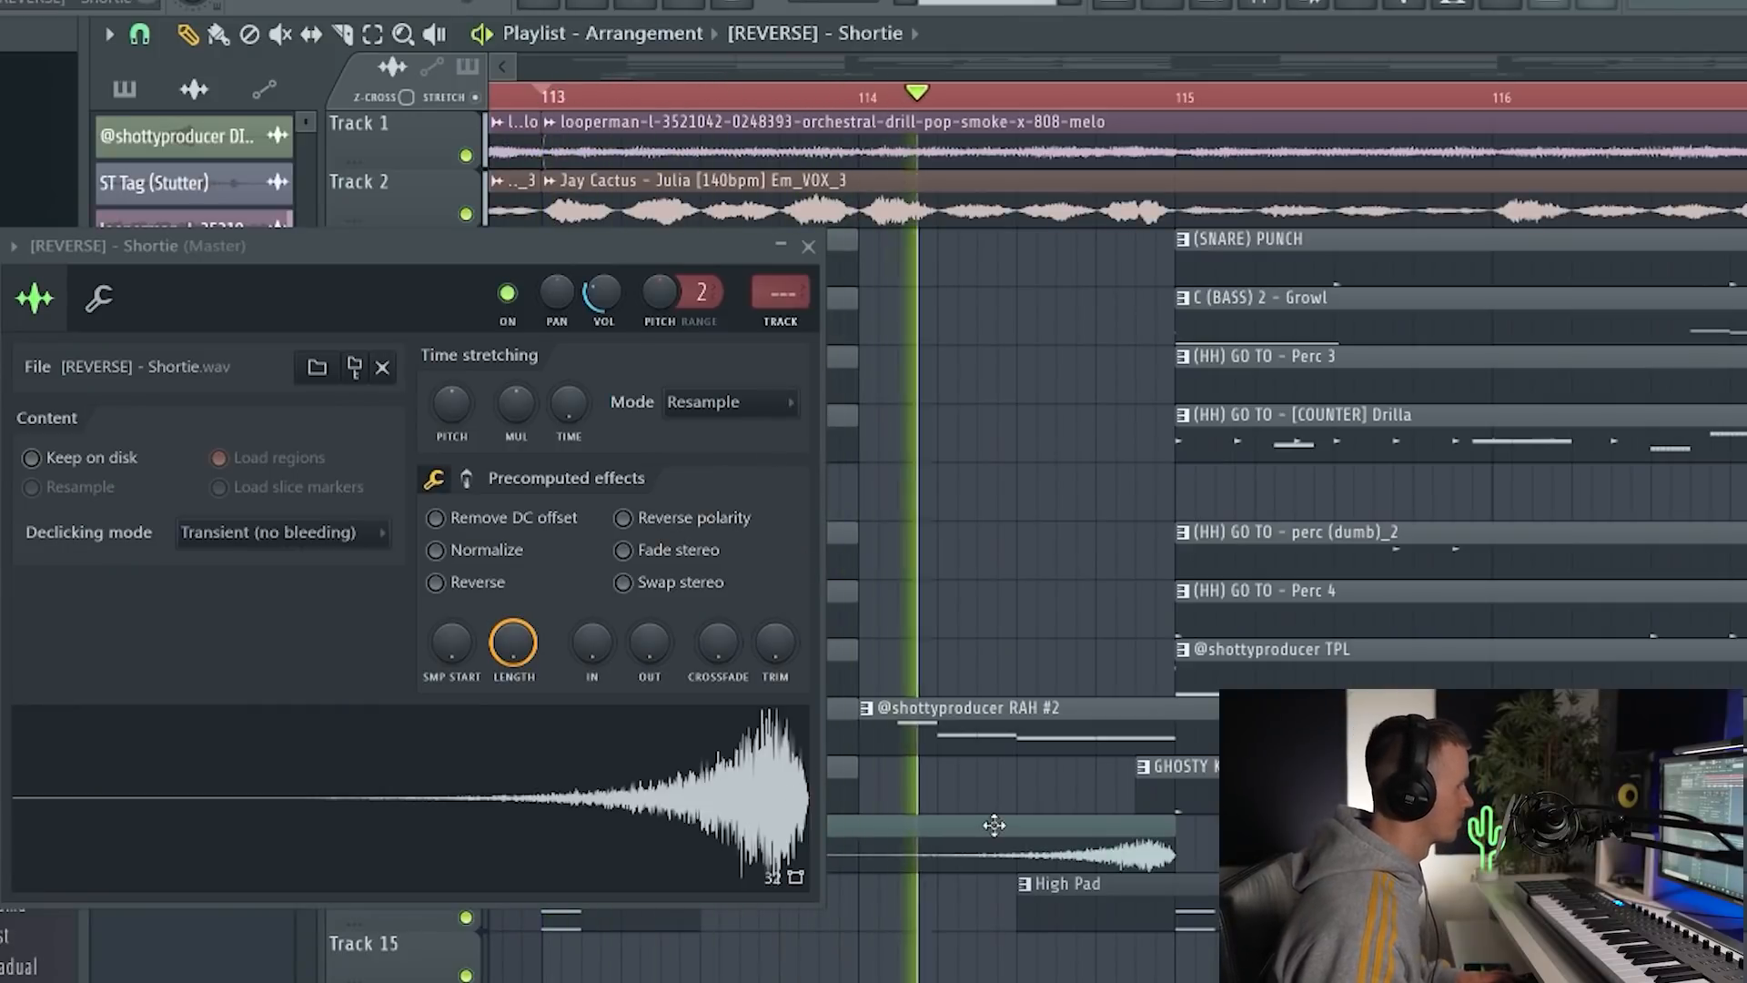
# Shape the Love Philter - Mix level automation on Track 7 to step up at bar 7 and drop back at bar 9
pyautogui.scroll(-3, 999, 820)
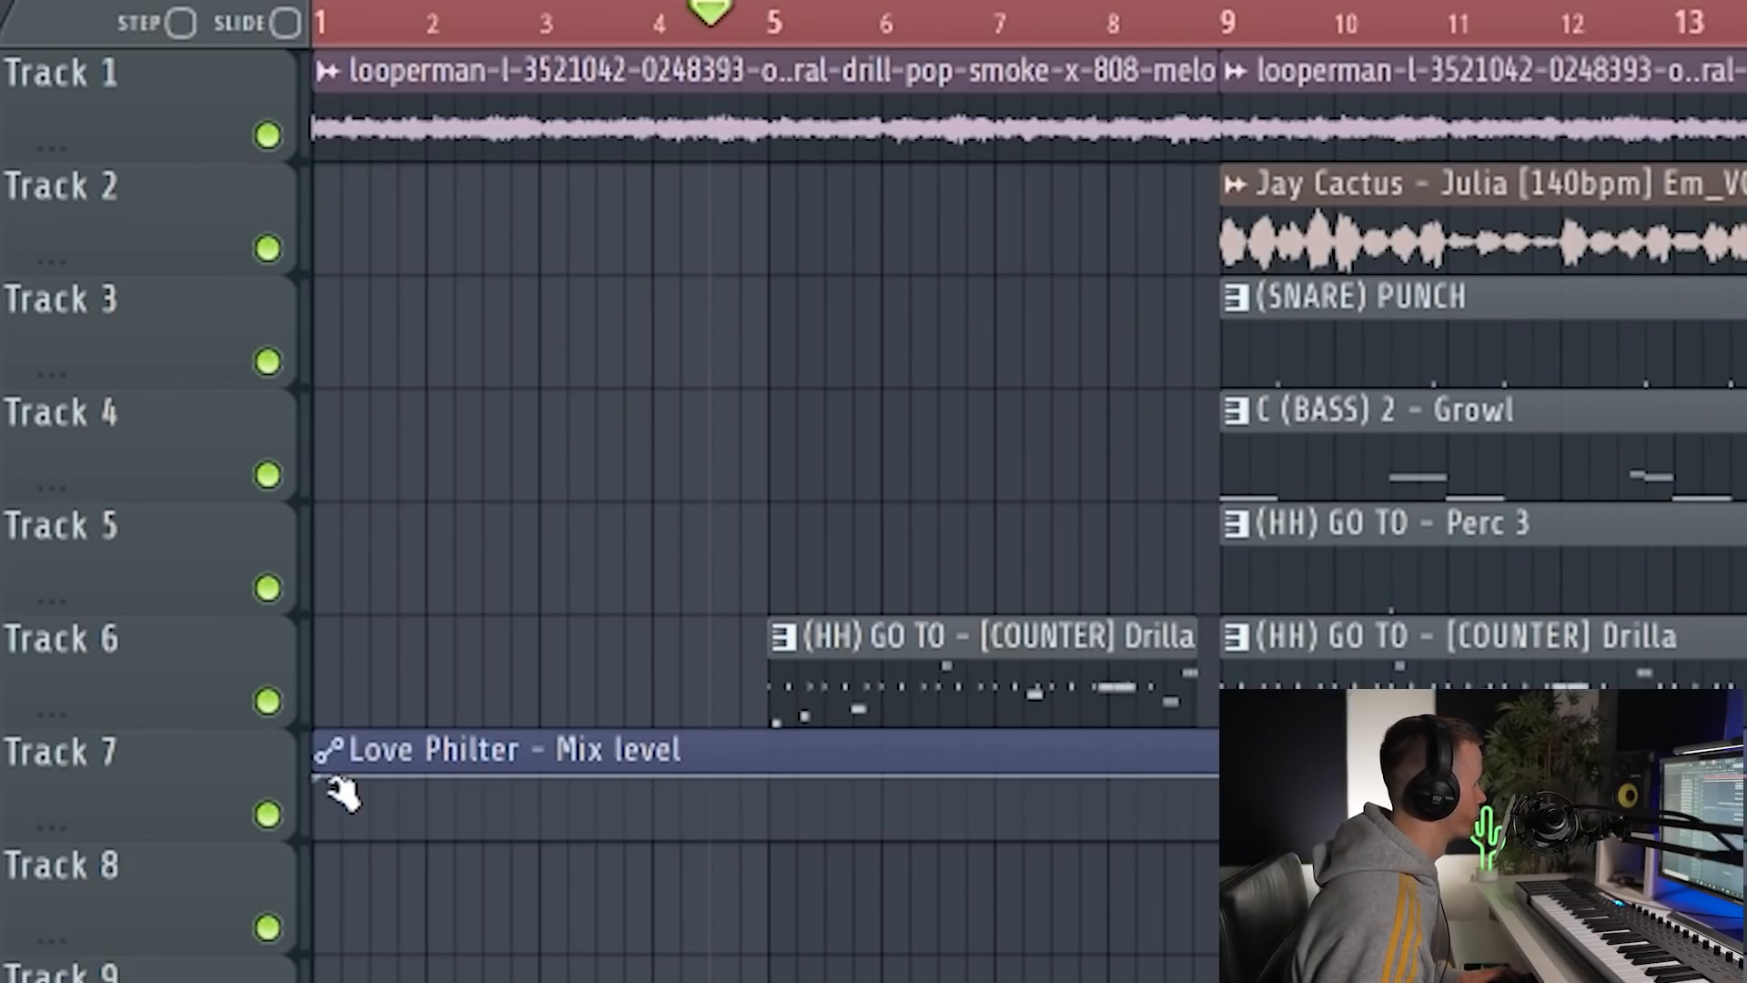
pyautogui.moveTo(784, 793); pyautogui.dragTo(782, 736)
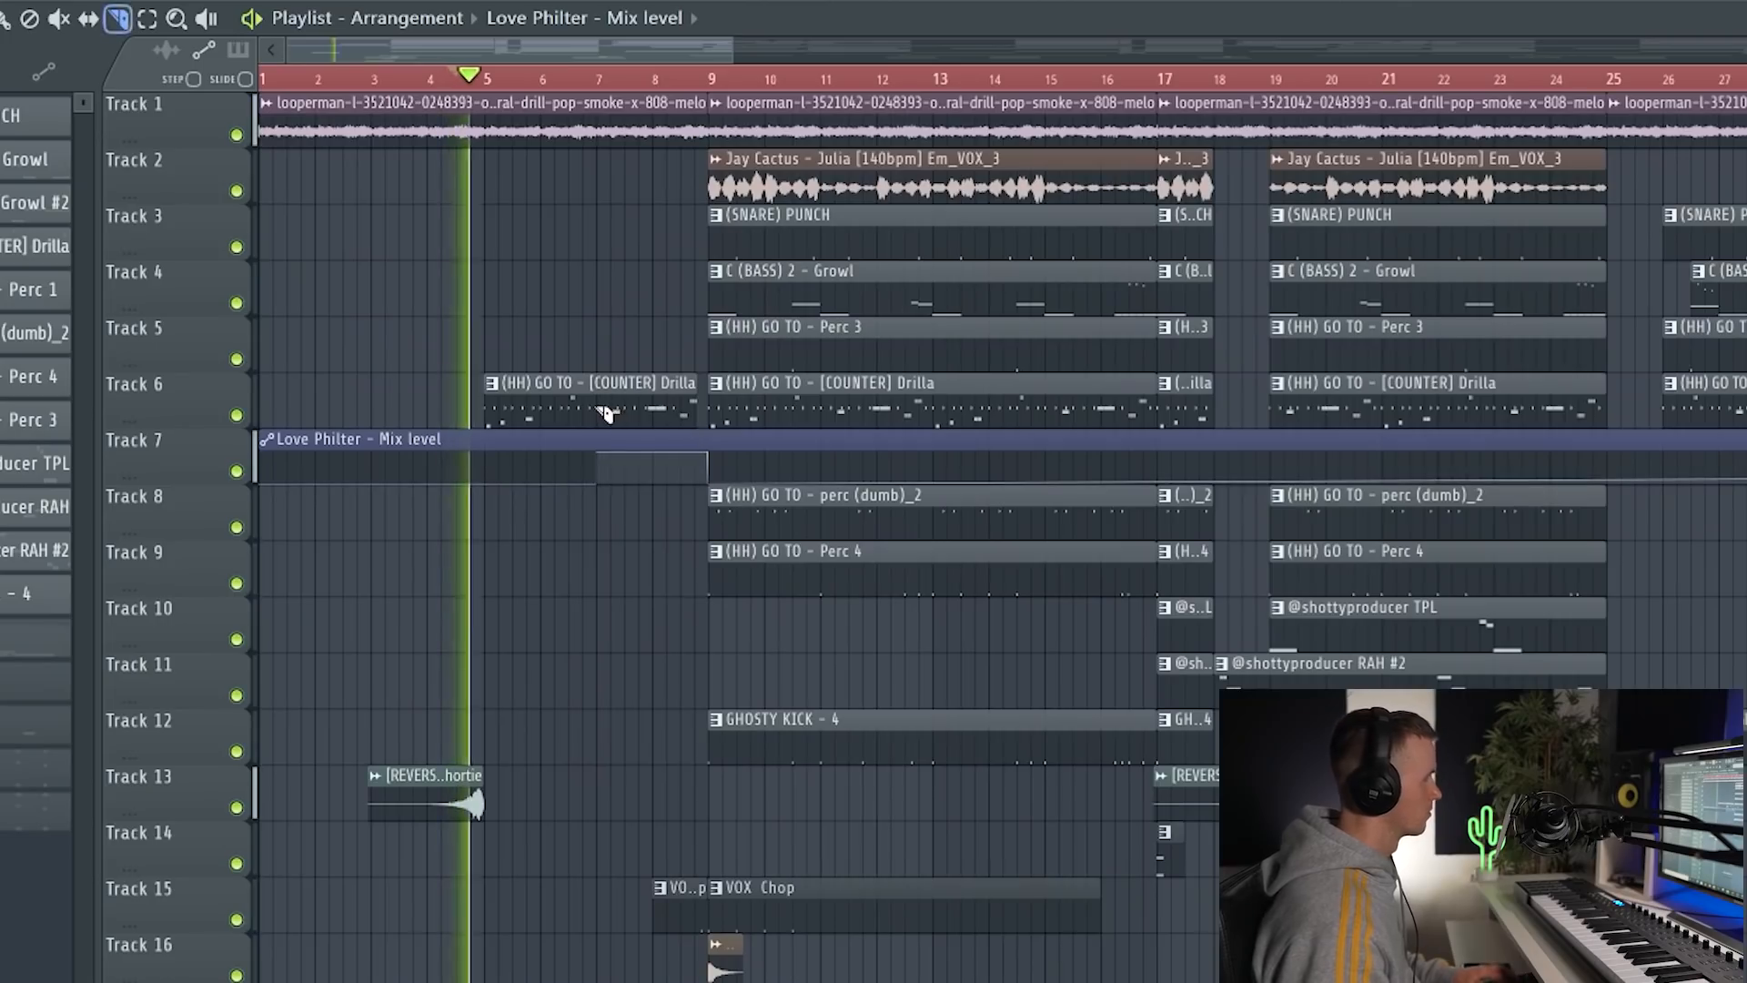
pyautogui.scroll(3, 608, 411)
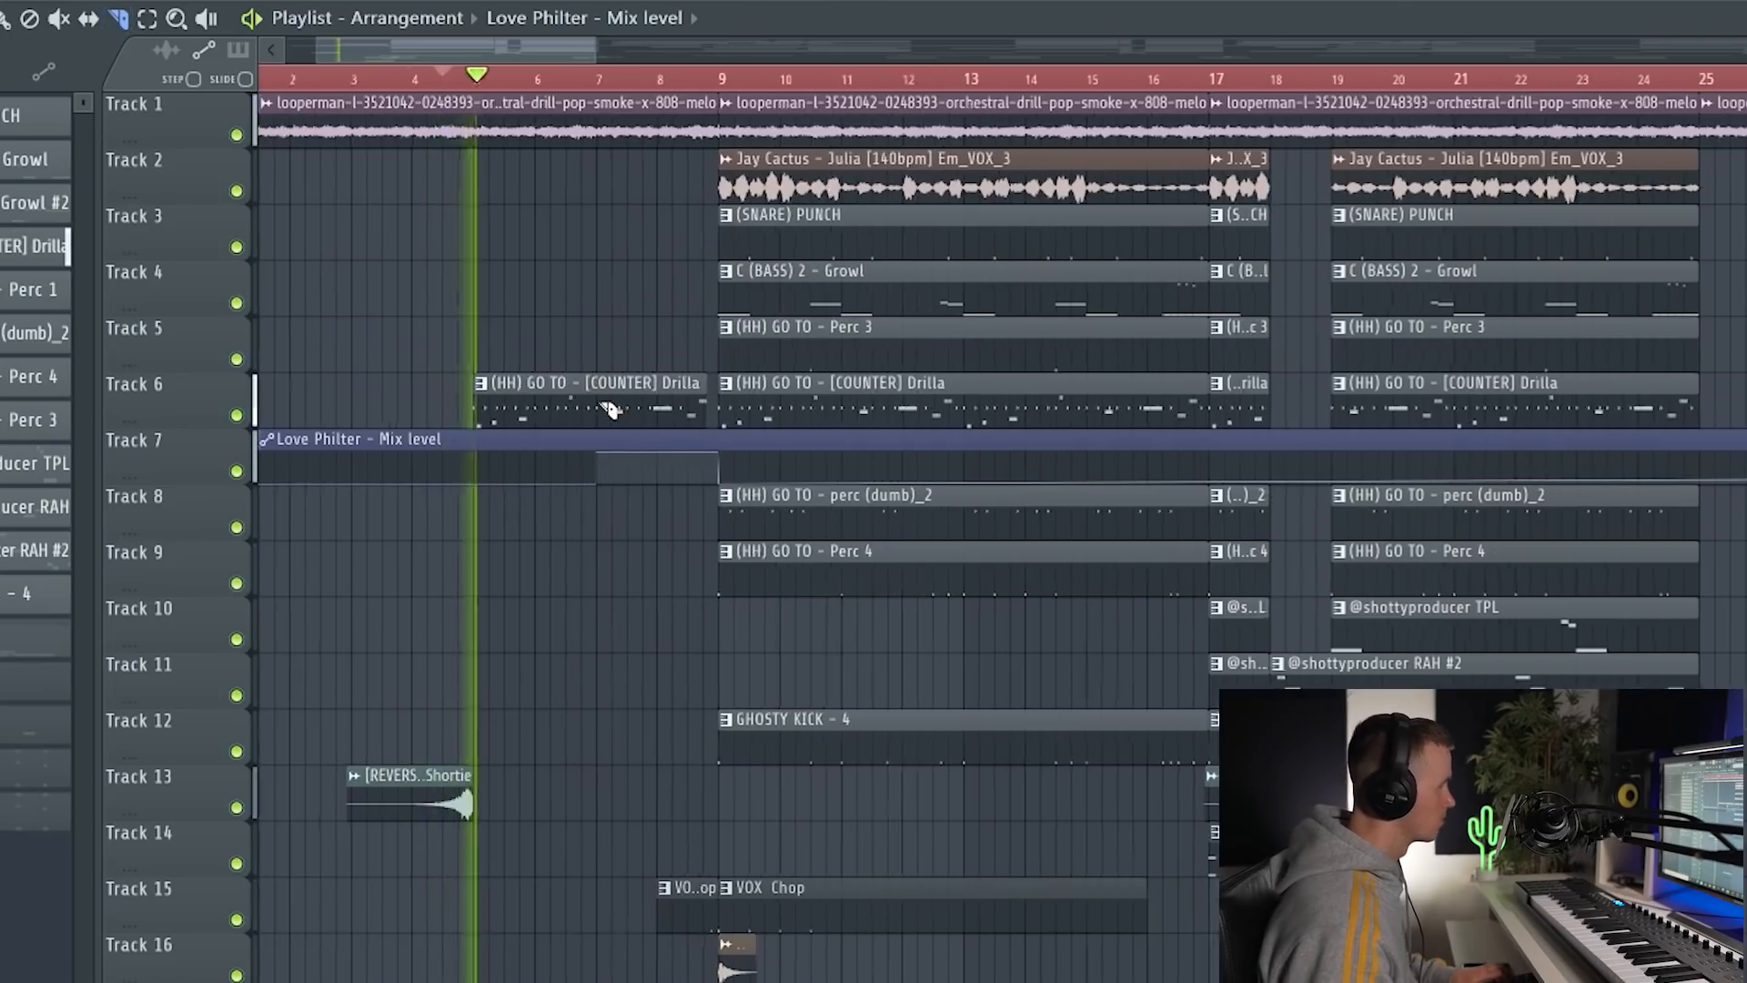
# Slice the (HH) GO TO - [COUNTER] Drilla intro clip on Track 6 at bar 7 and delete the part after it
pyautogui.click(606, 409)
pyautogui.rightClick(637, 407)
pyautogui.scroll(-4, 679, 397)
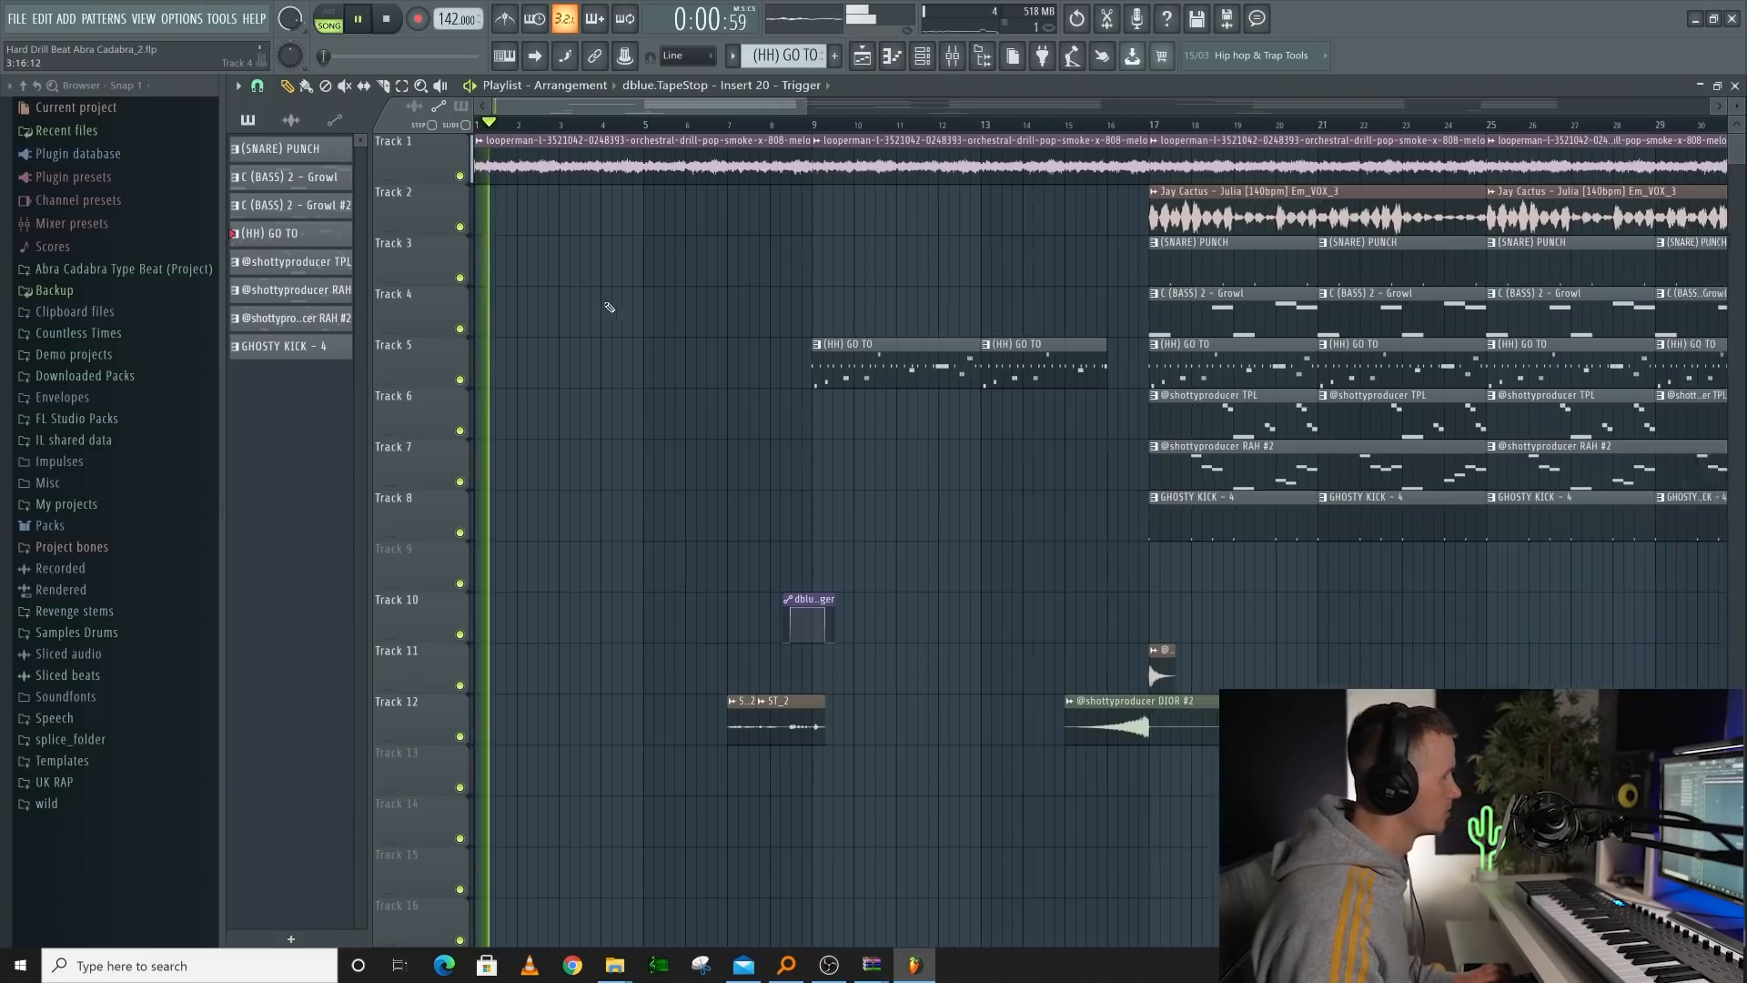
# Review the arrangement during playback from the intro to the break at bar 49, checking the clips, drops, risers and filter automation
pyautogui.scroll(-5, 609, 306)
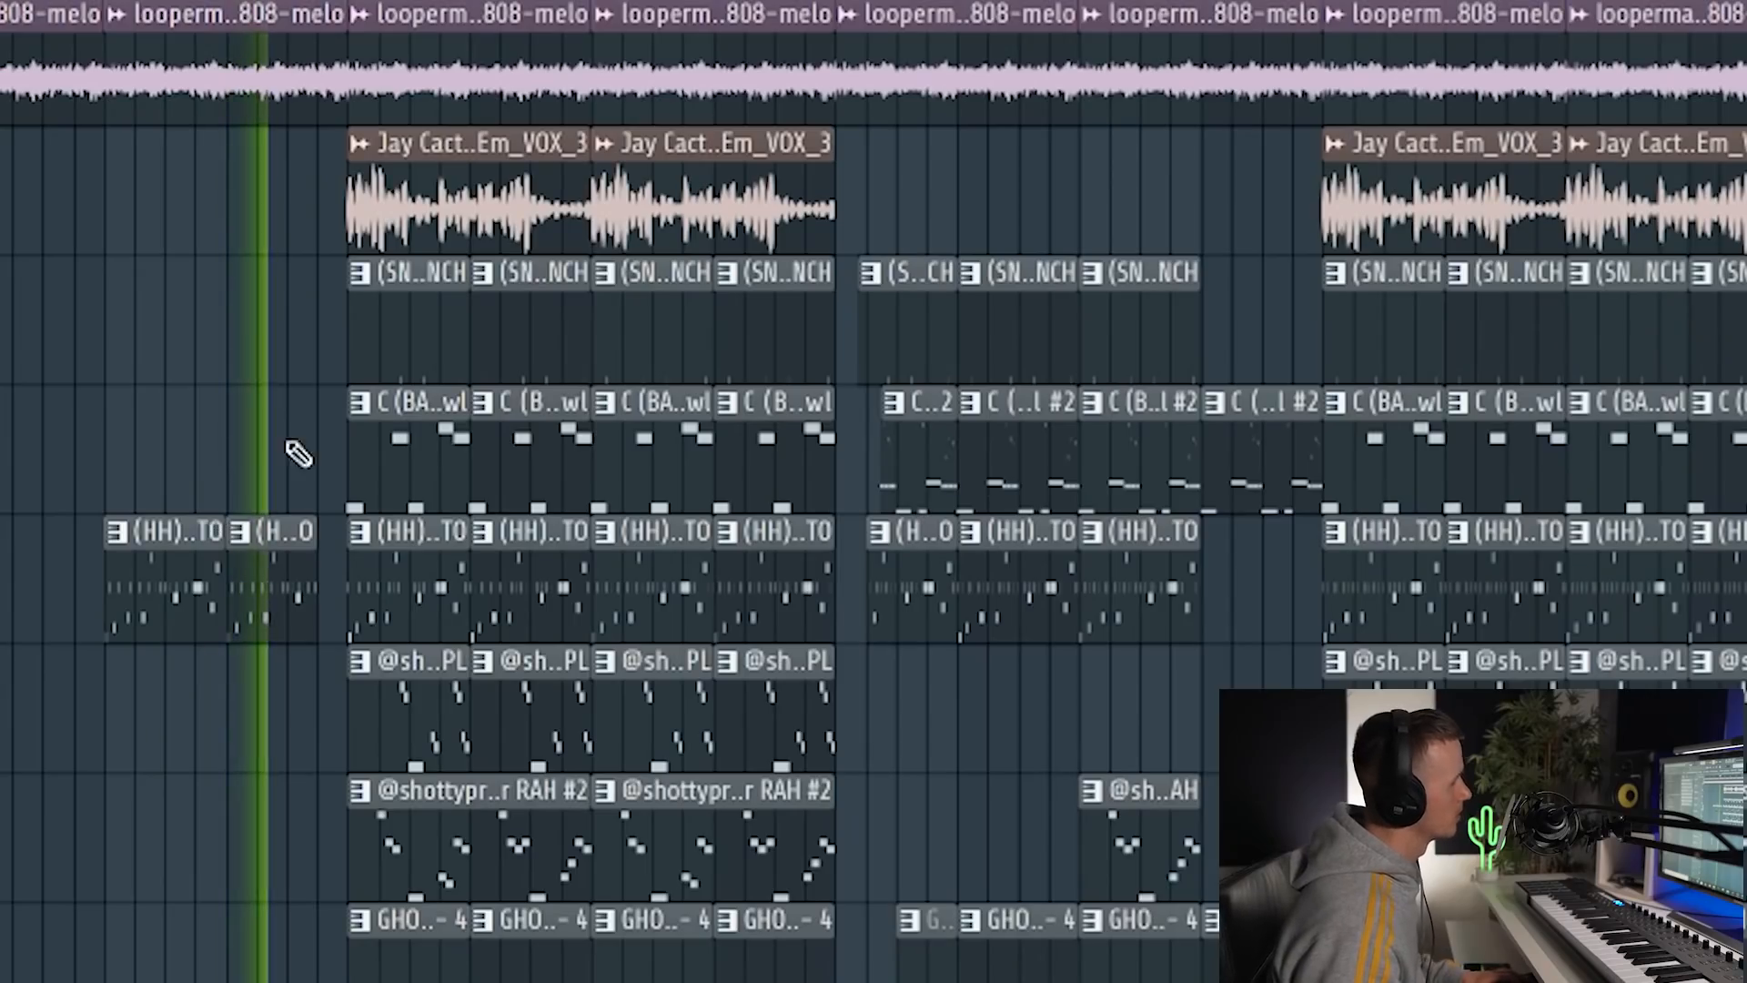
pyautogui.scroll(3, 441, 565)
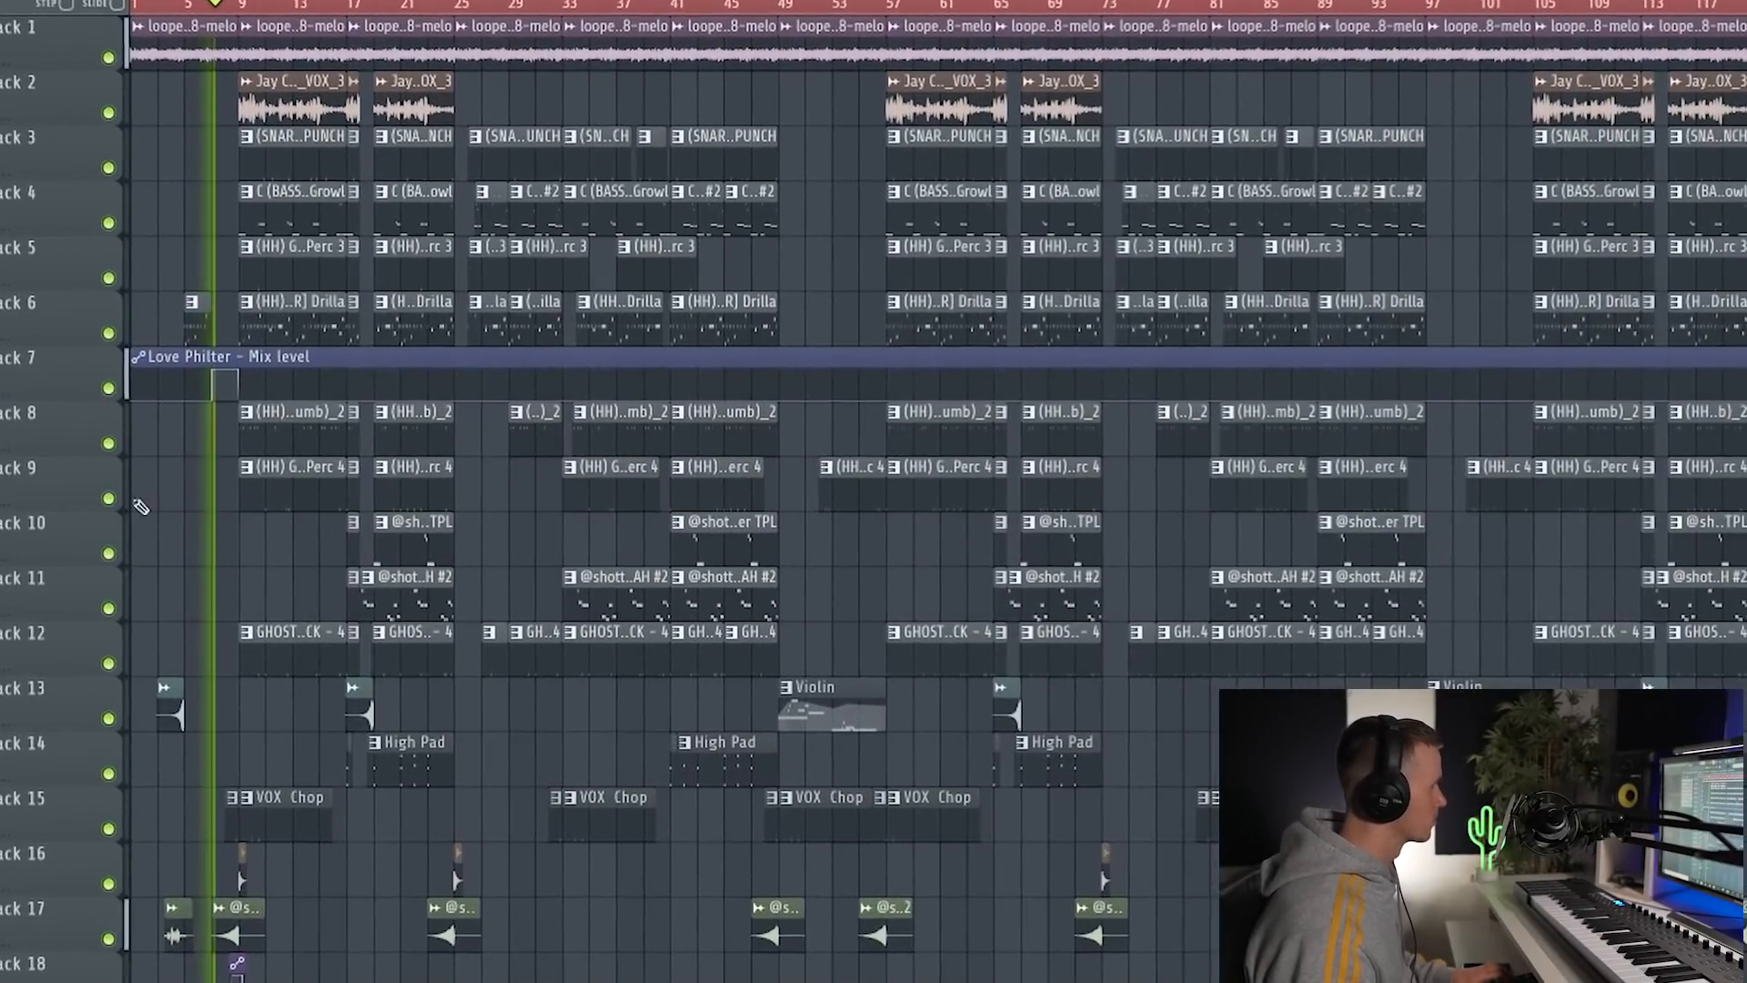
pyautogui.scroll(5, 175, 520)
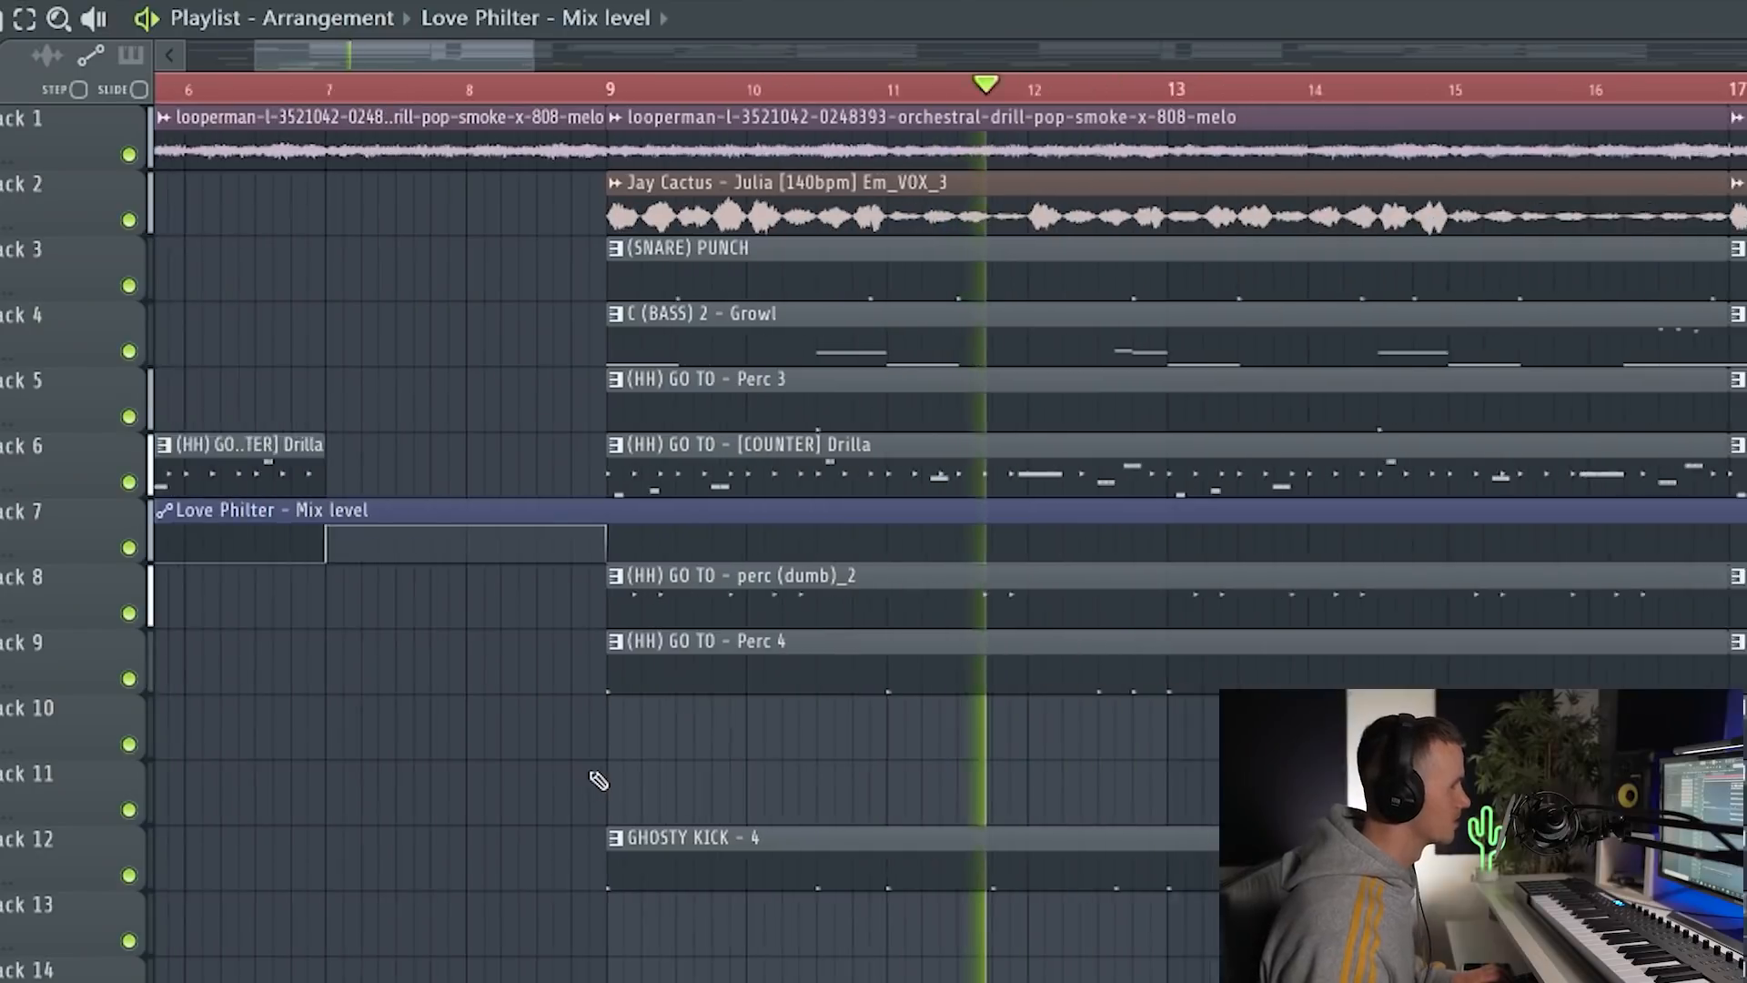
pyautogui.scroll(-4, 592, 779)
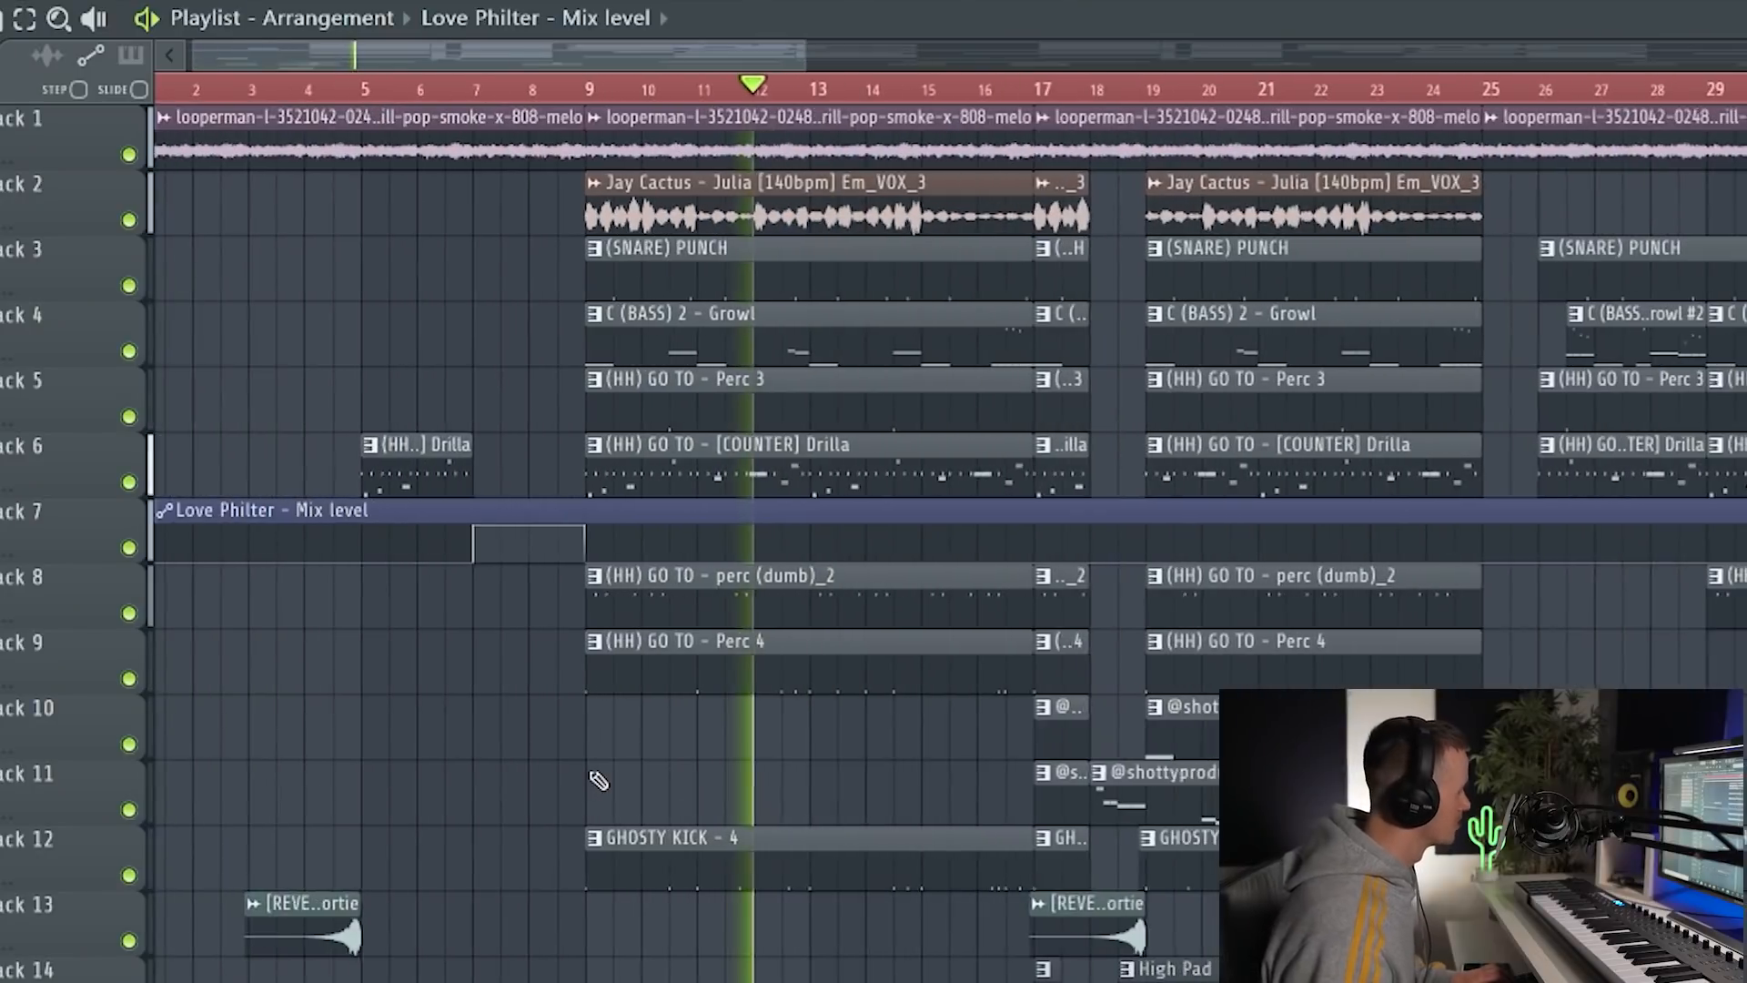
pyautogui.scroll(-2, 686, 744)
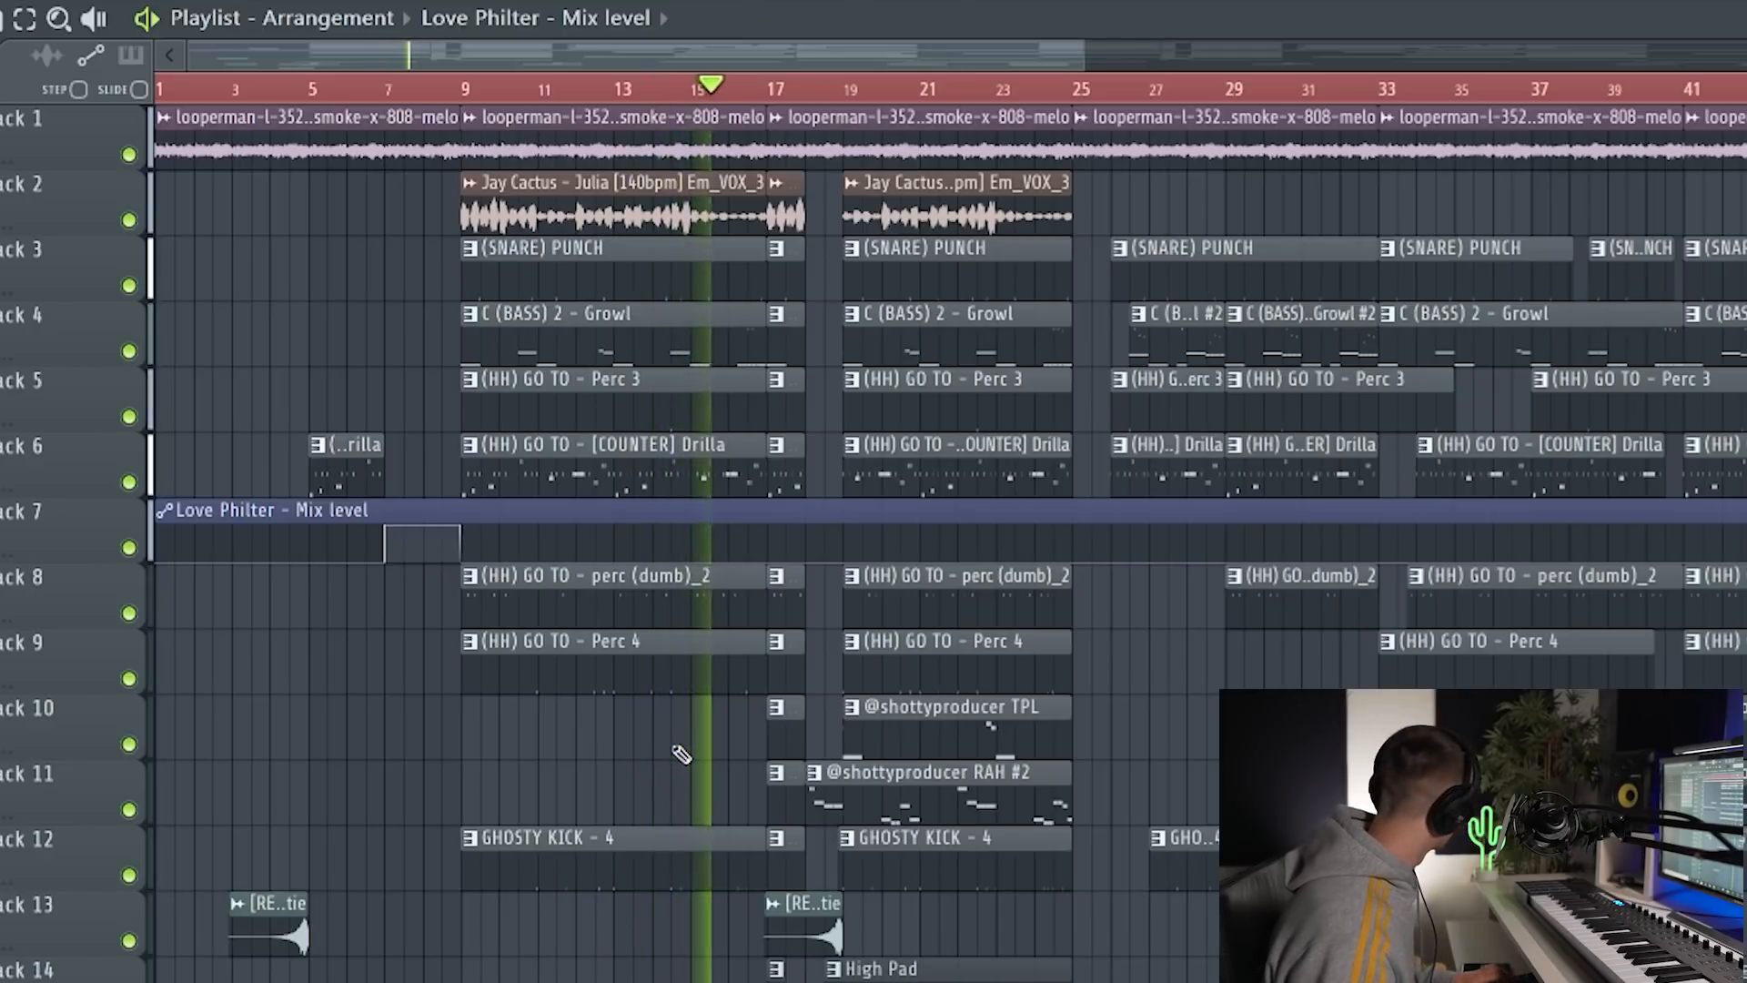
pyautogui.scroll(5, 695, 742)
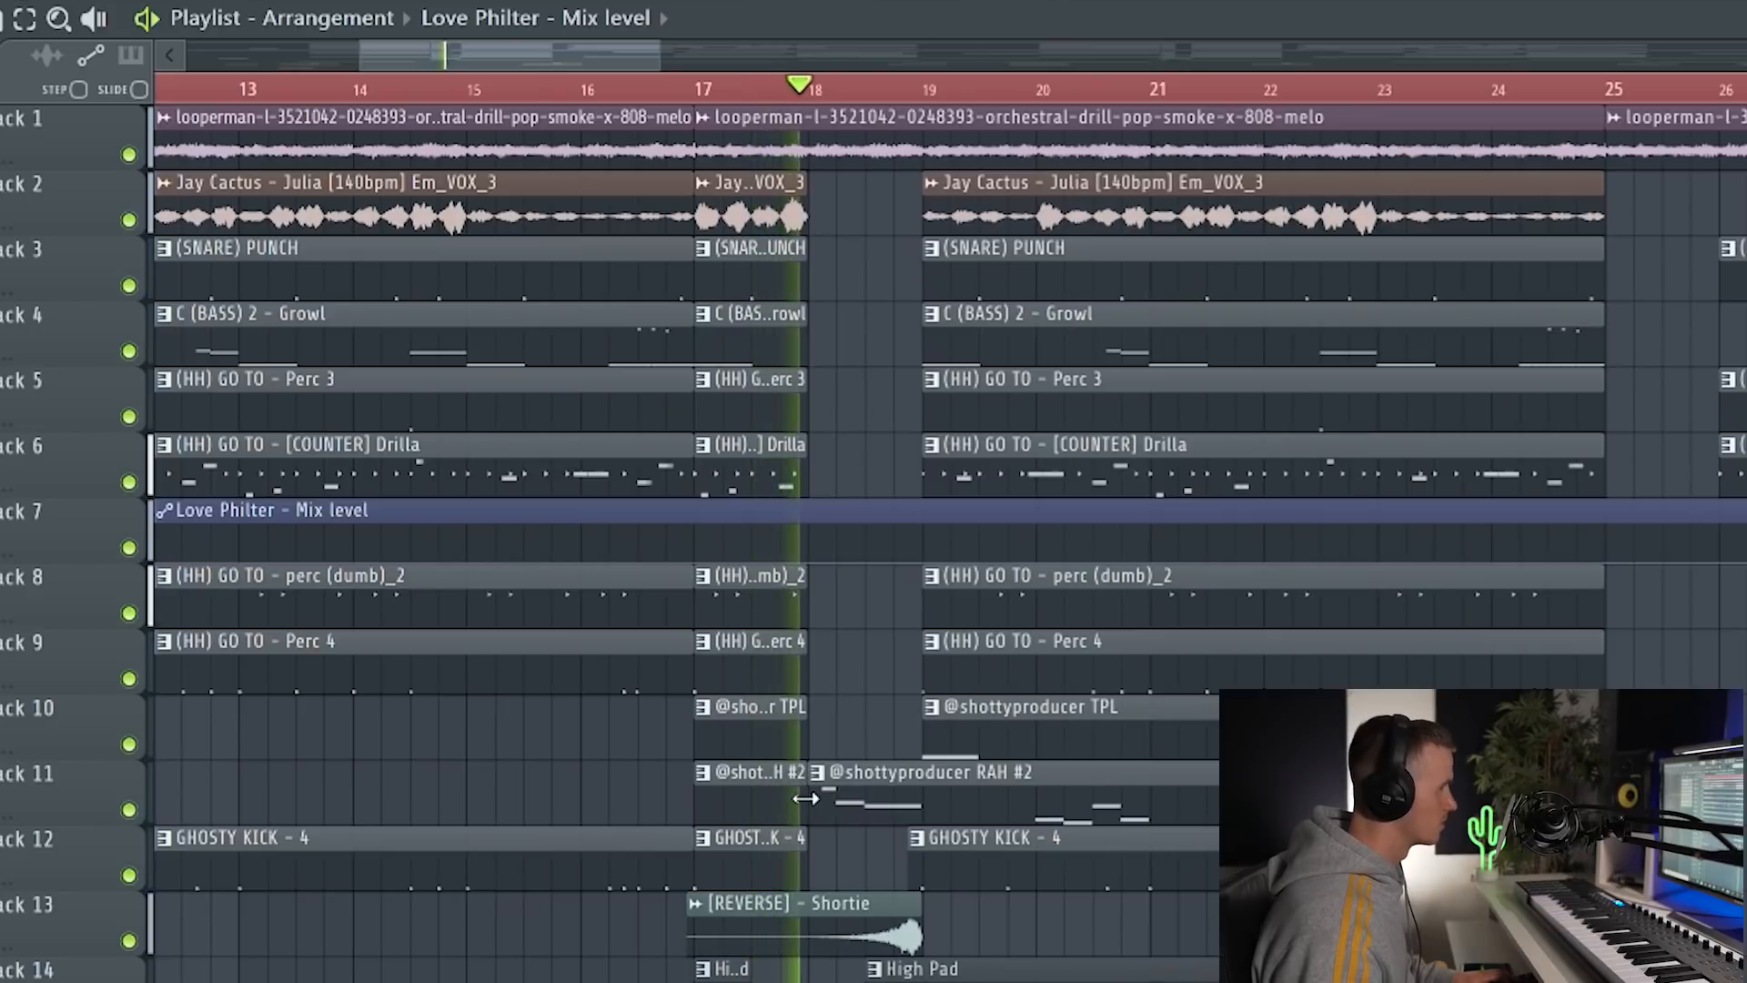
pyautogui.scroll(-3, 806, 791)
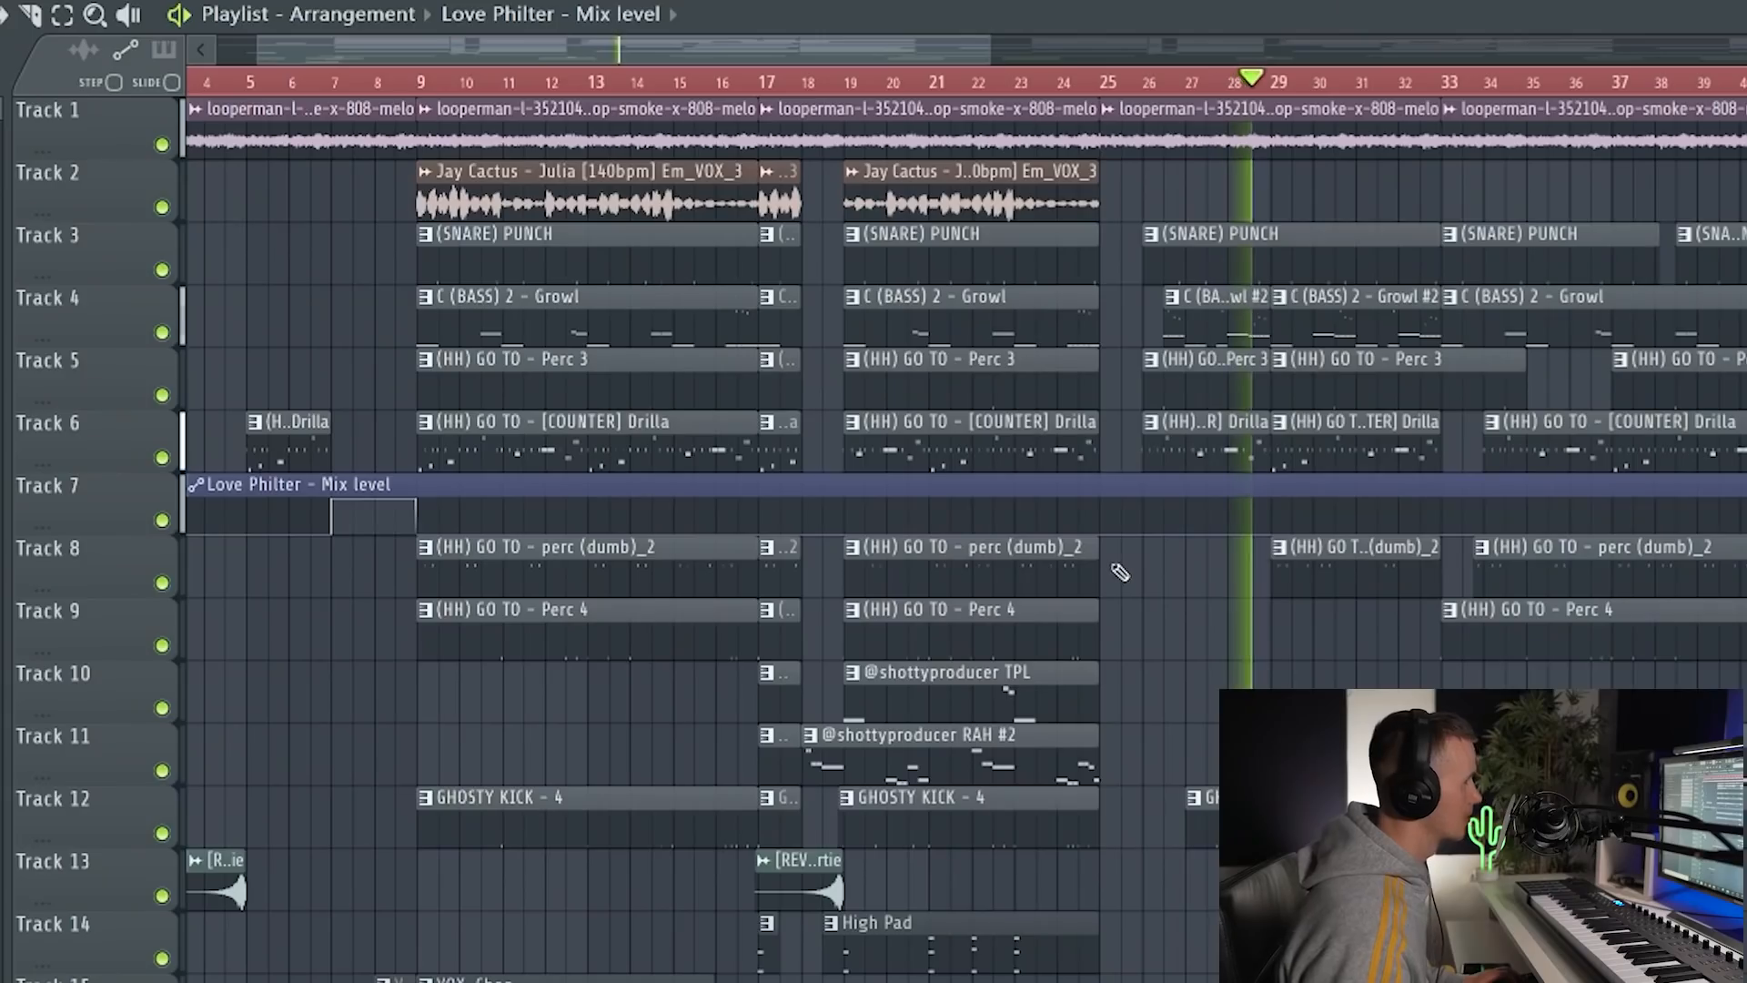
pyautogui.scroll(-4, 1220, 613)
pyautogui.scroll(6, 1006, 612)
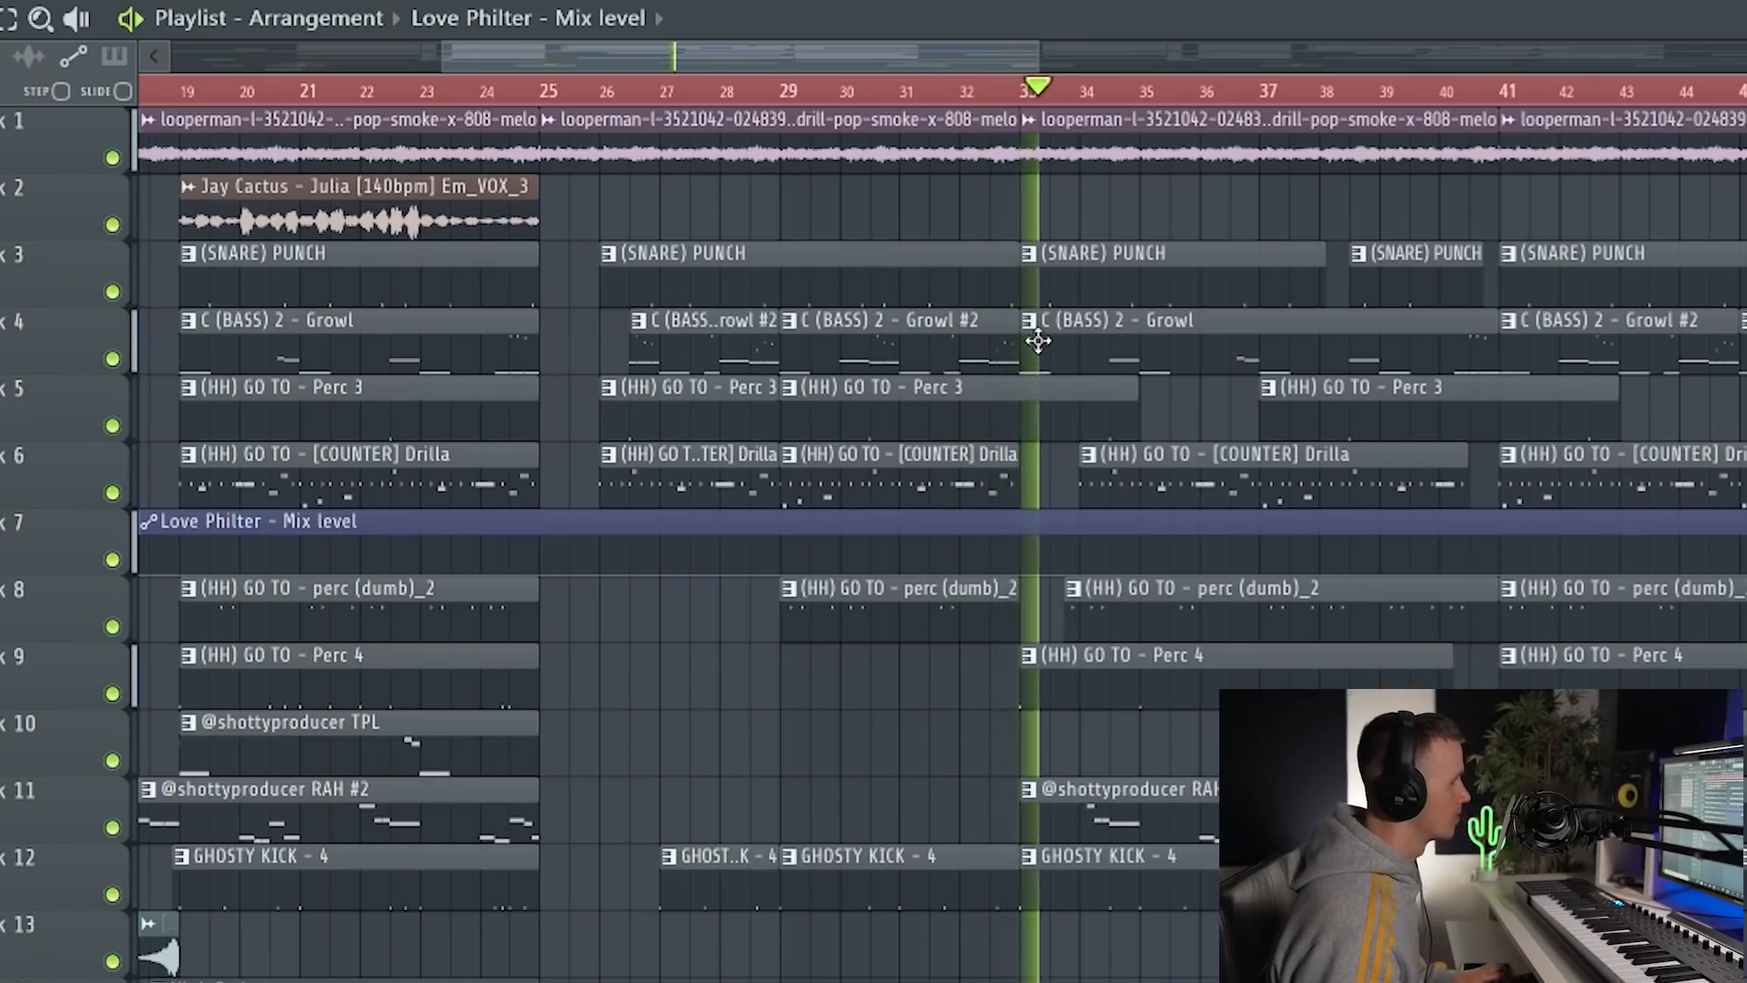
pyautogui.scroll(-2, 1036, 590)
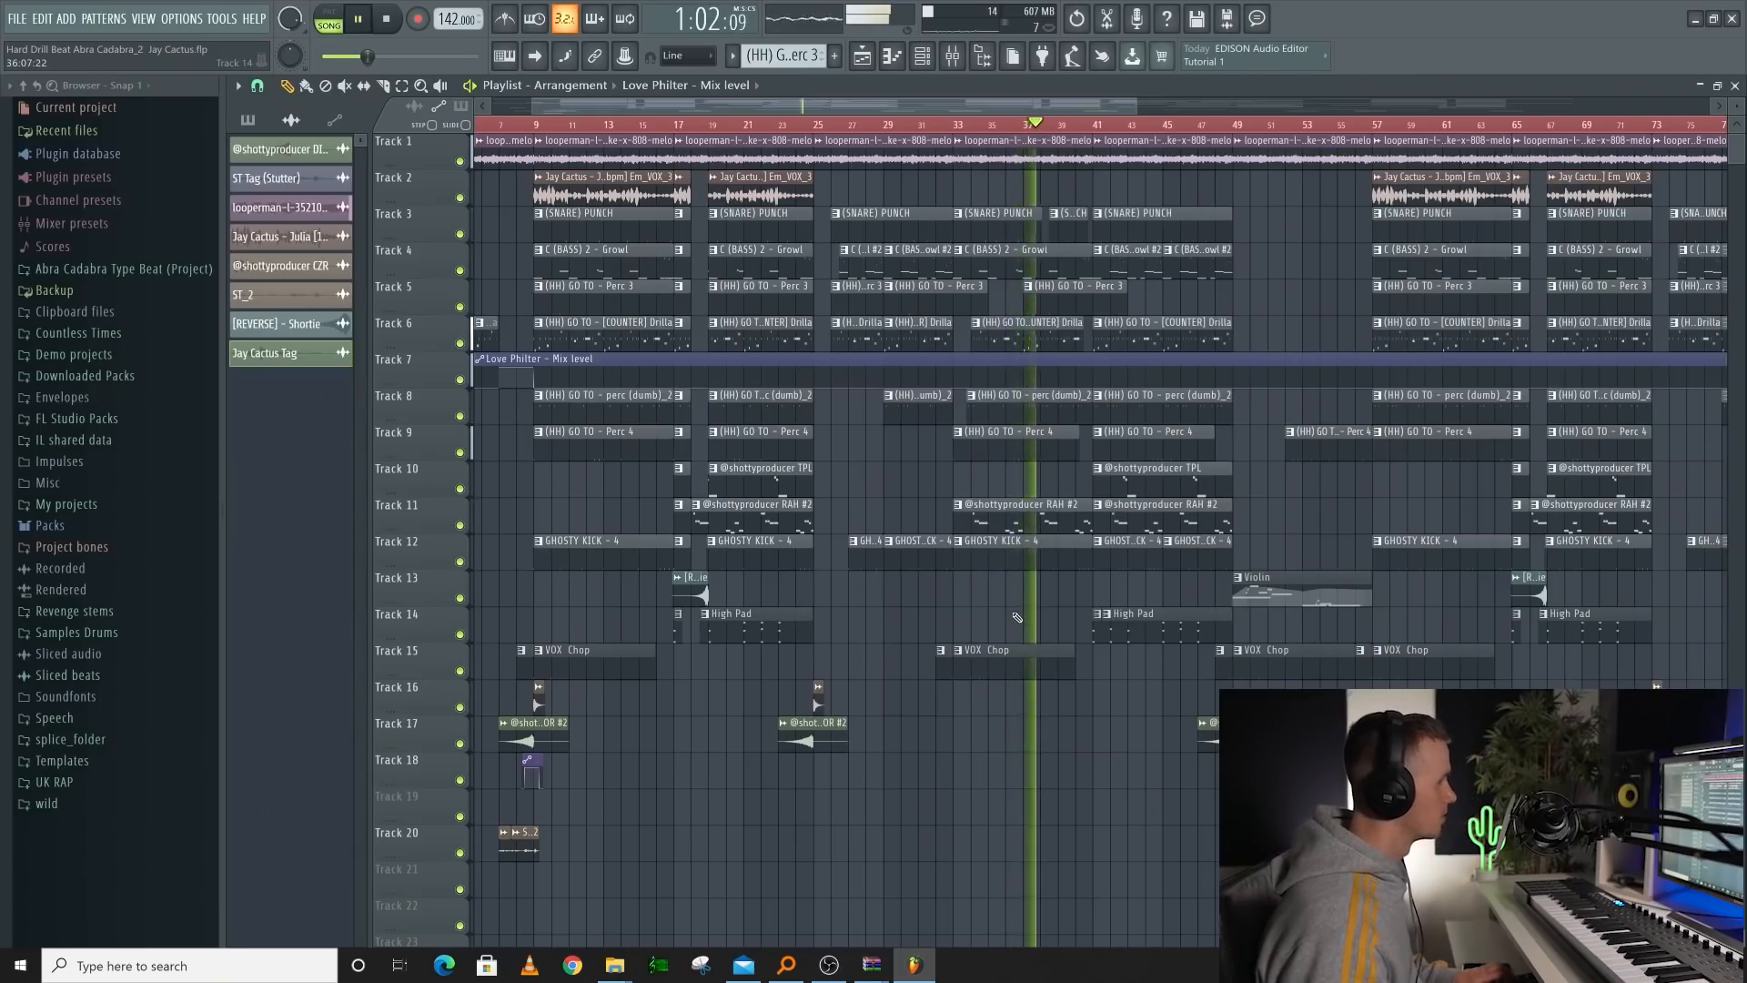
pyautogui.scroll(-2, 1018, 618)
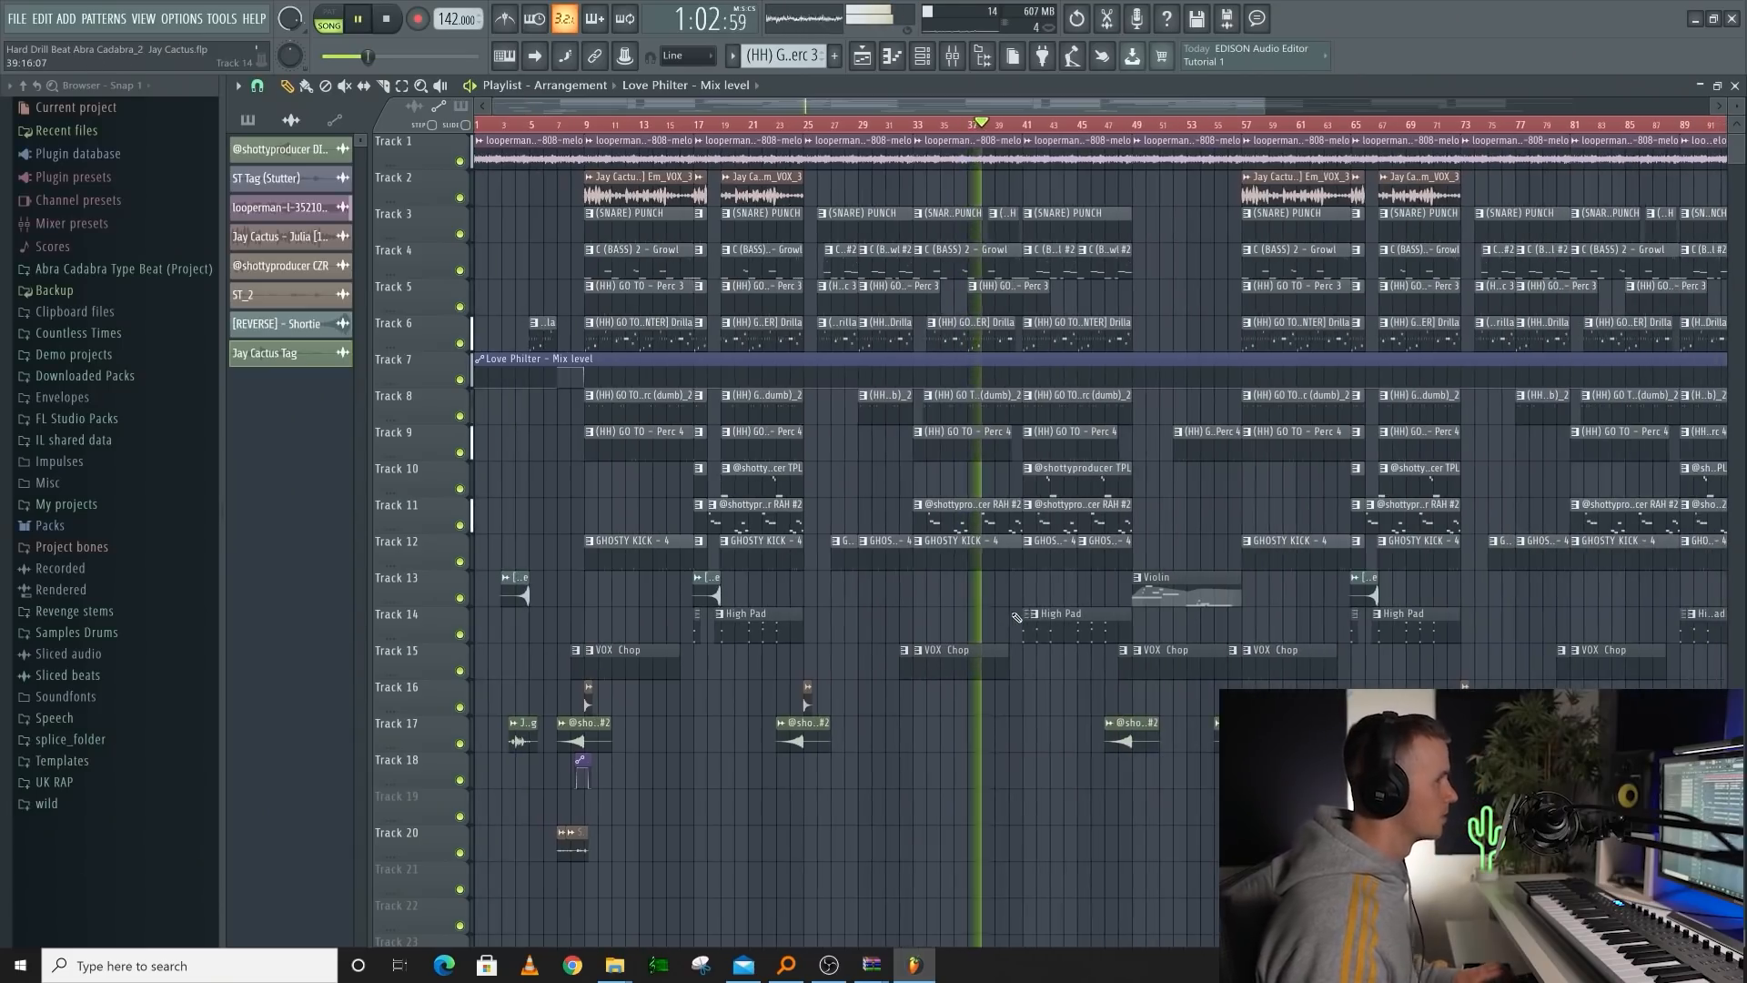
pyautogui.scroll(-2, 1049, 549)
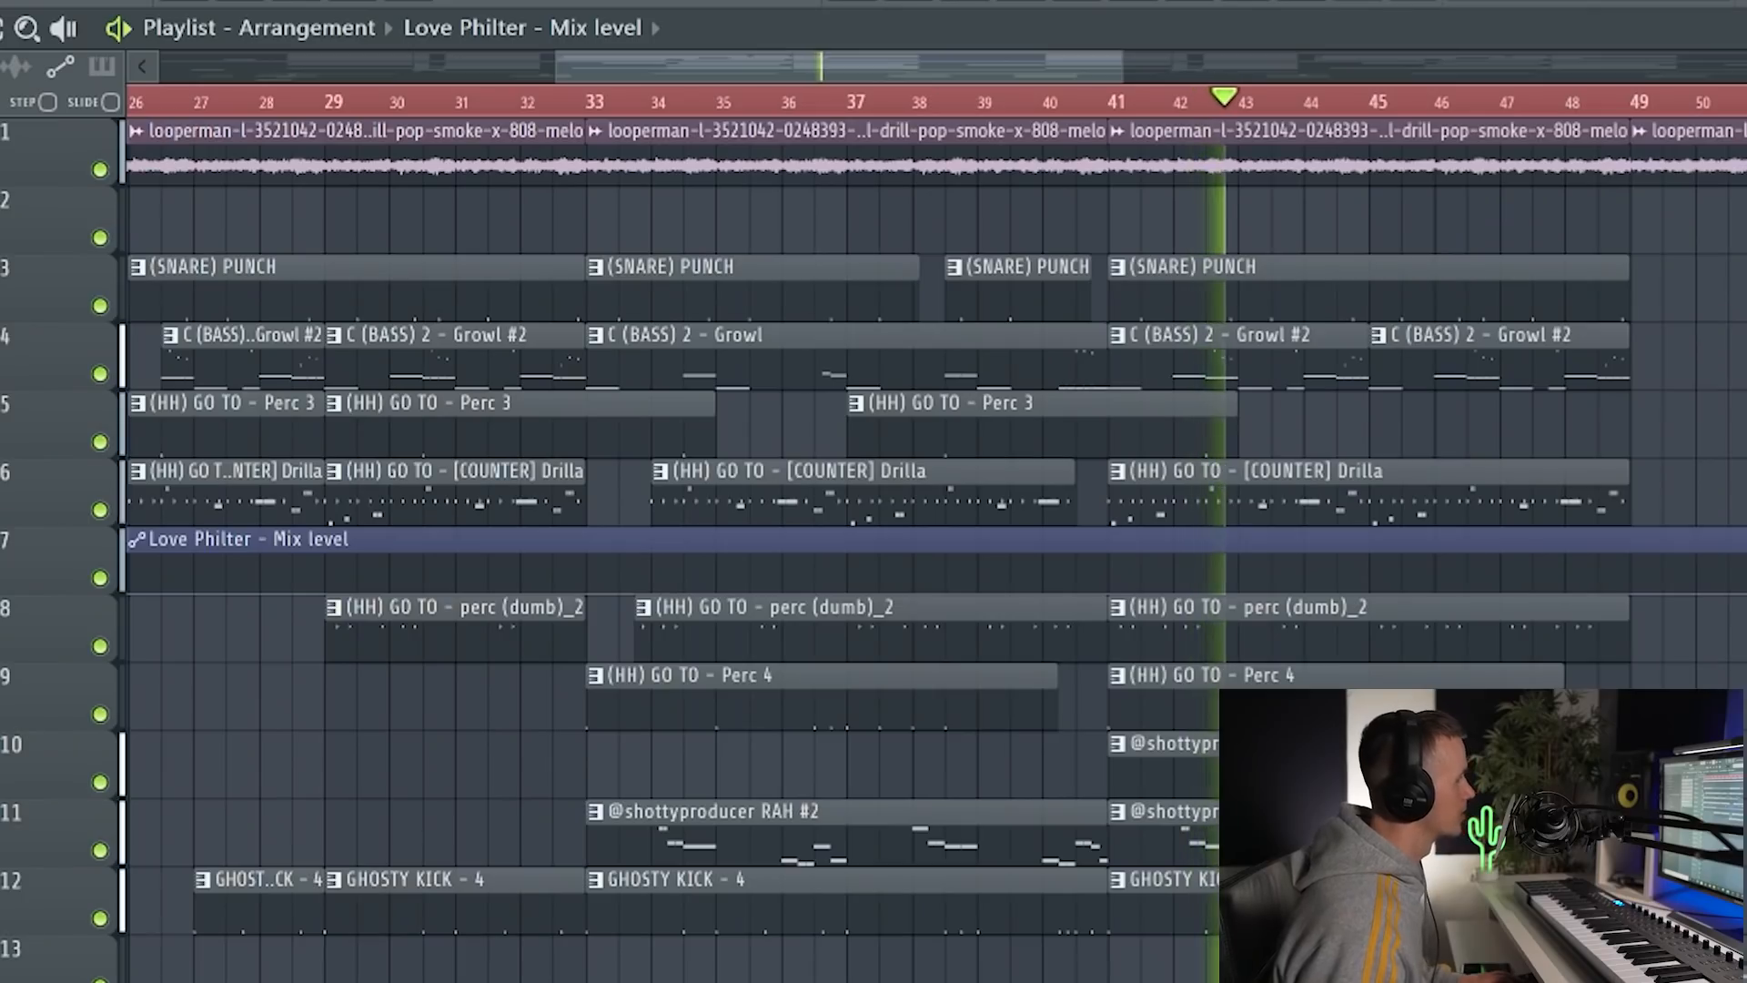
pyautogui.scroll(-5, 1110, 509)
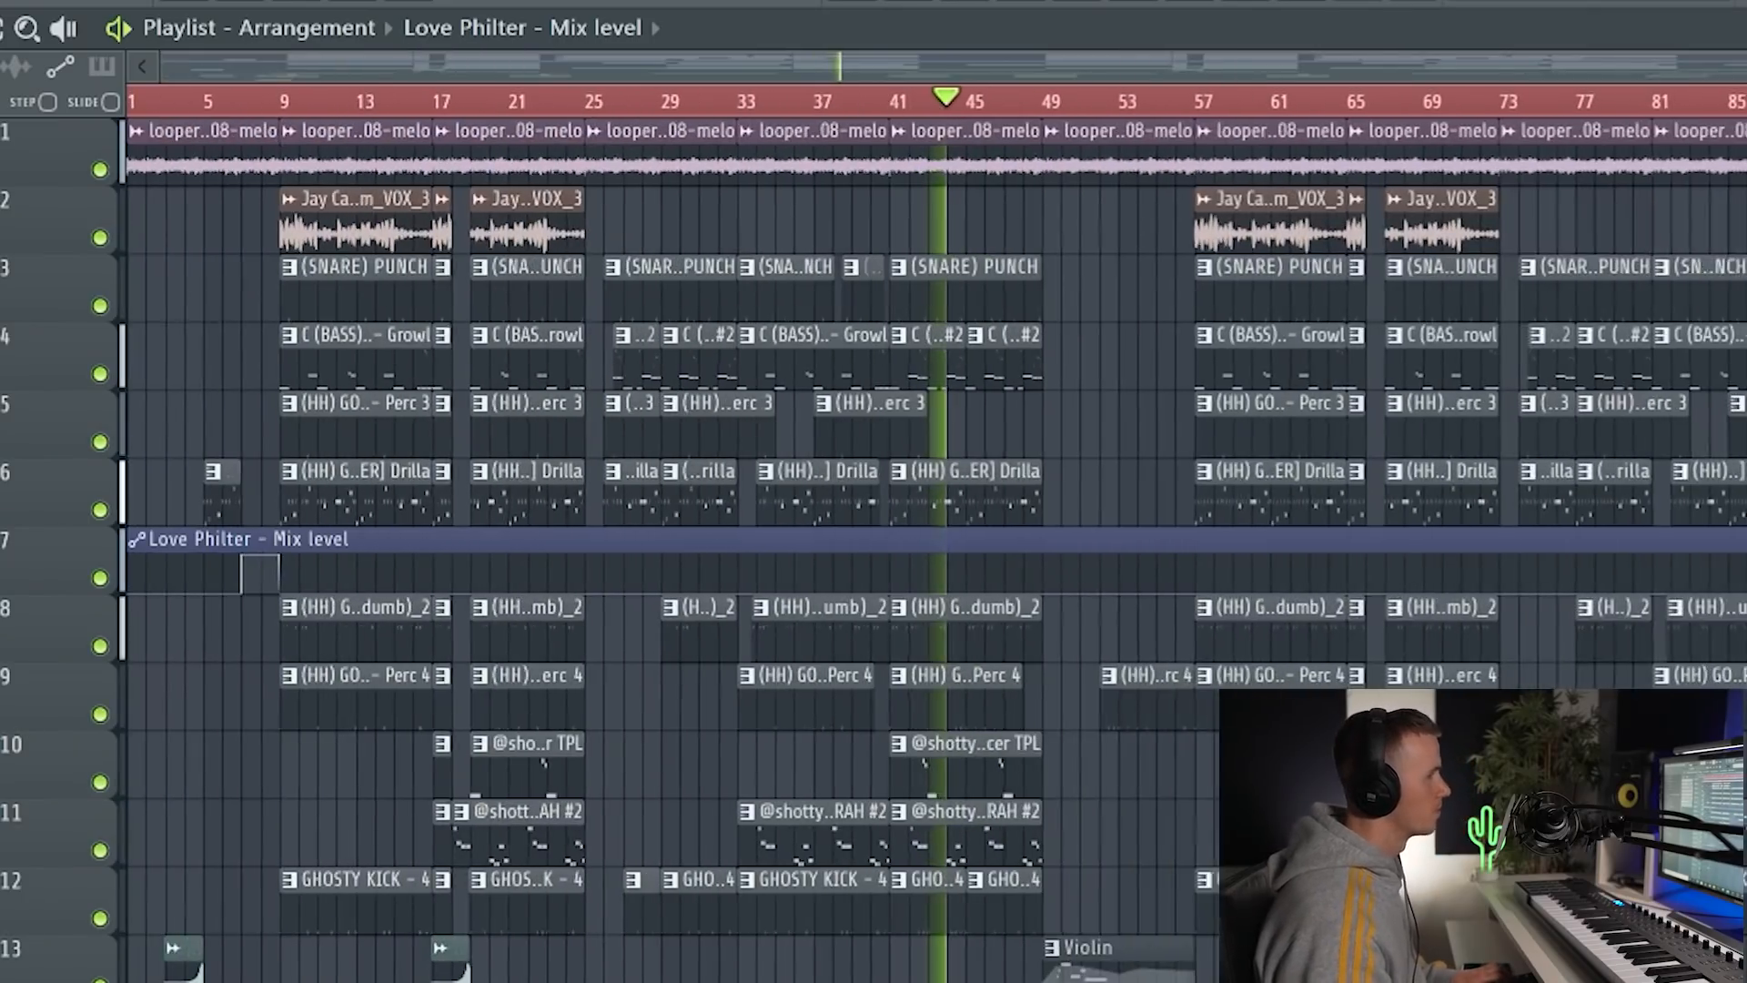
pyautogui.scroll(5, 1167, 698)
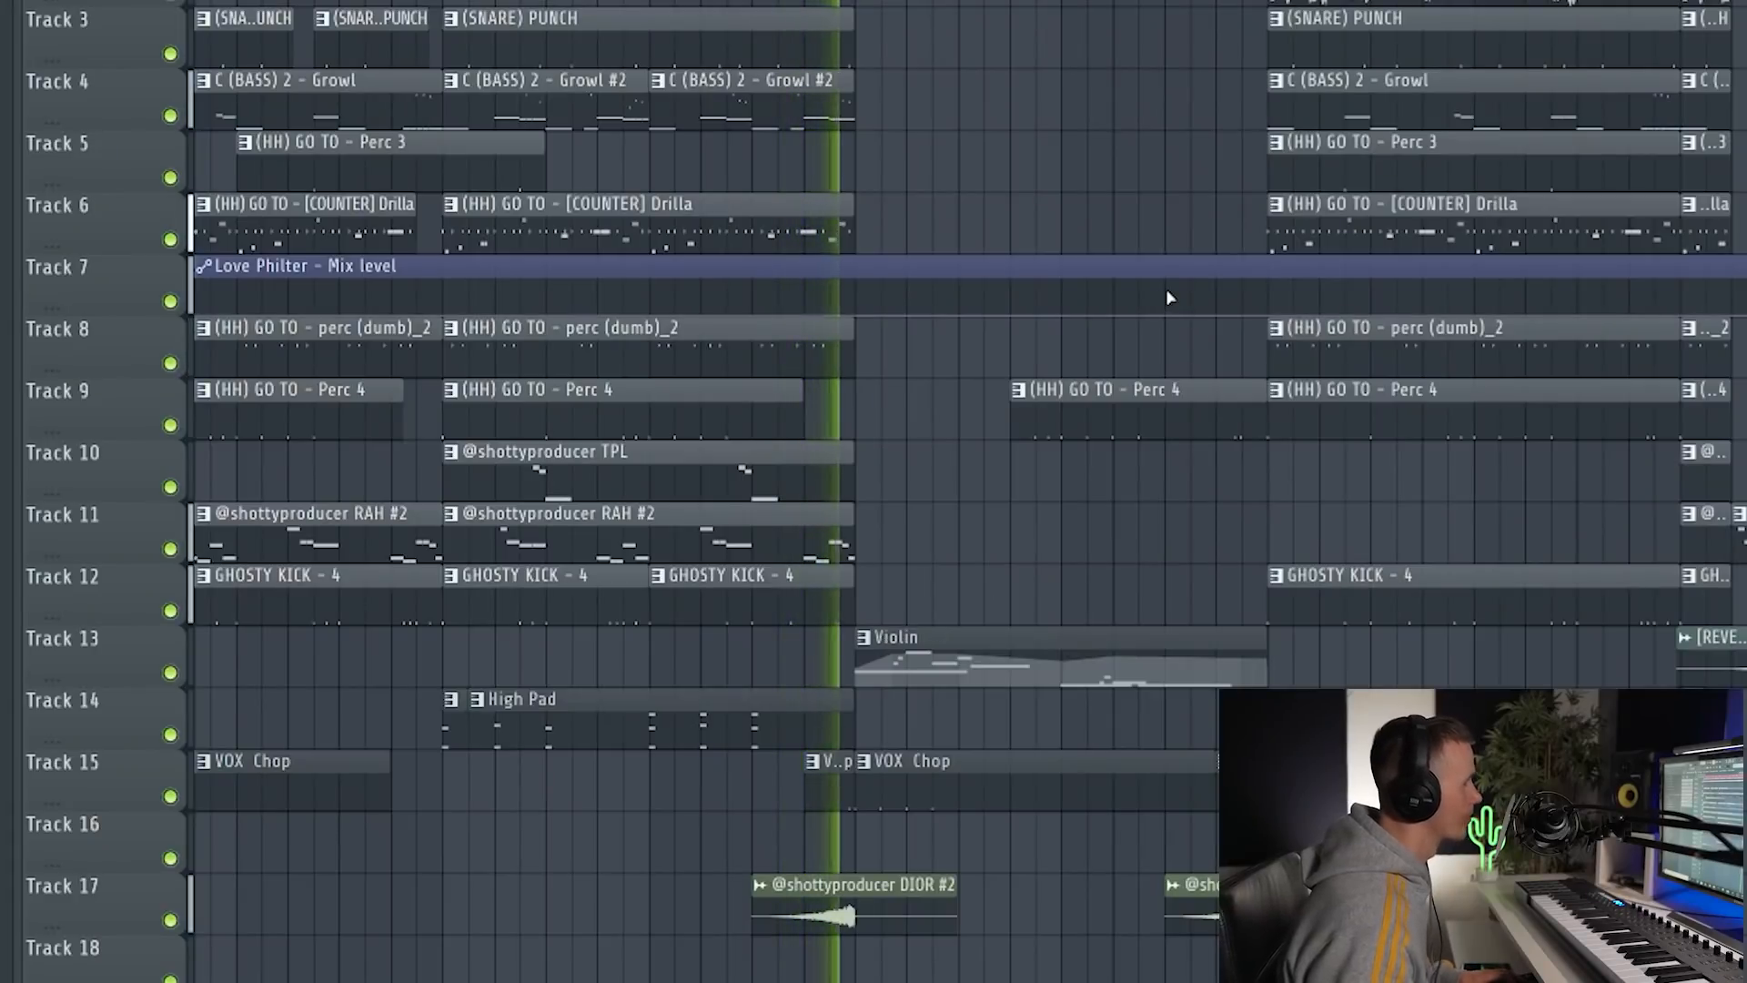
pyautogui.scroll(-5, 1147, 297)
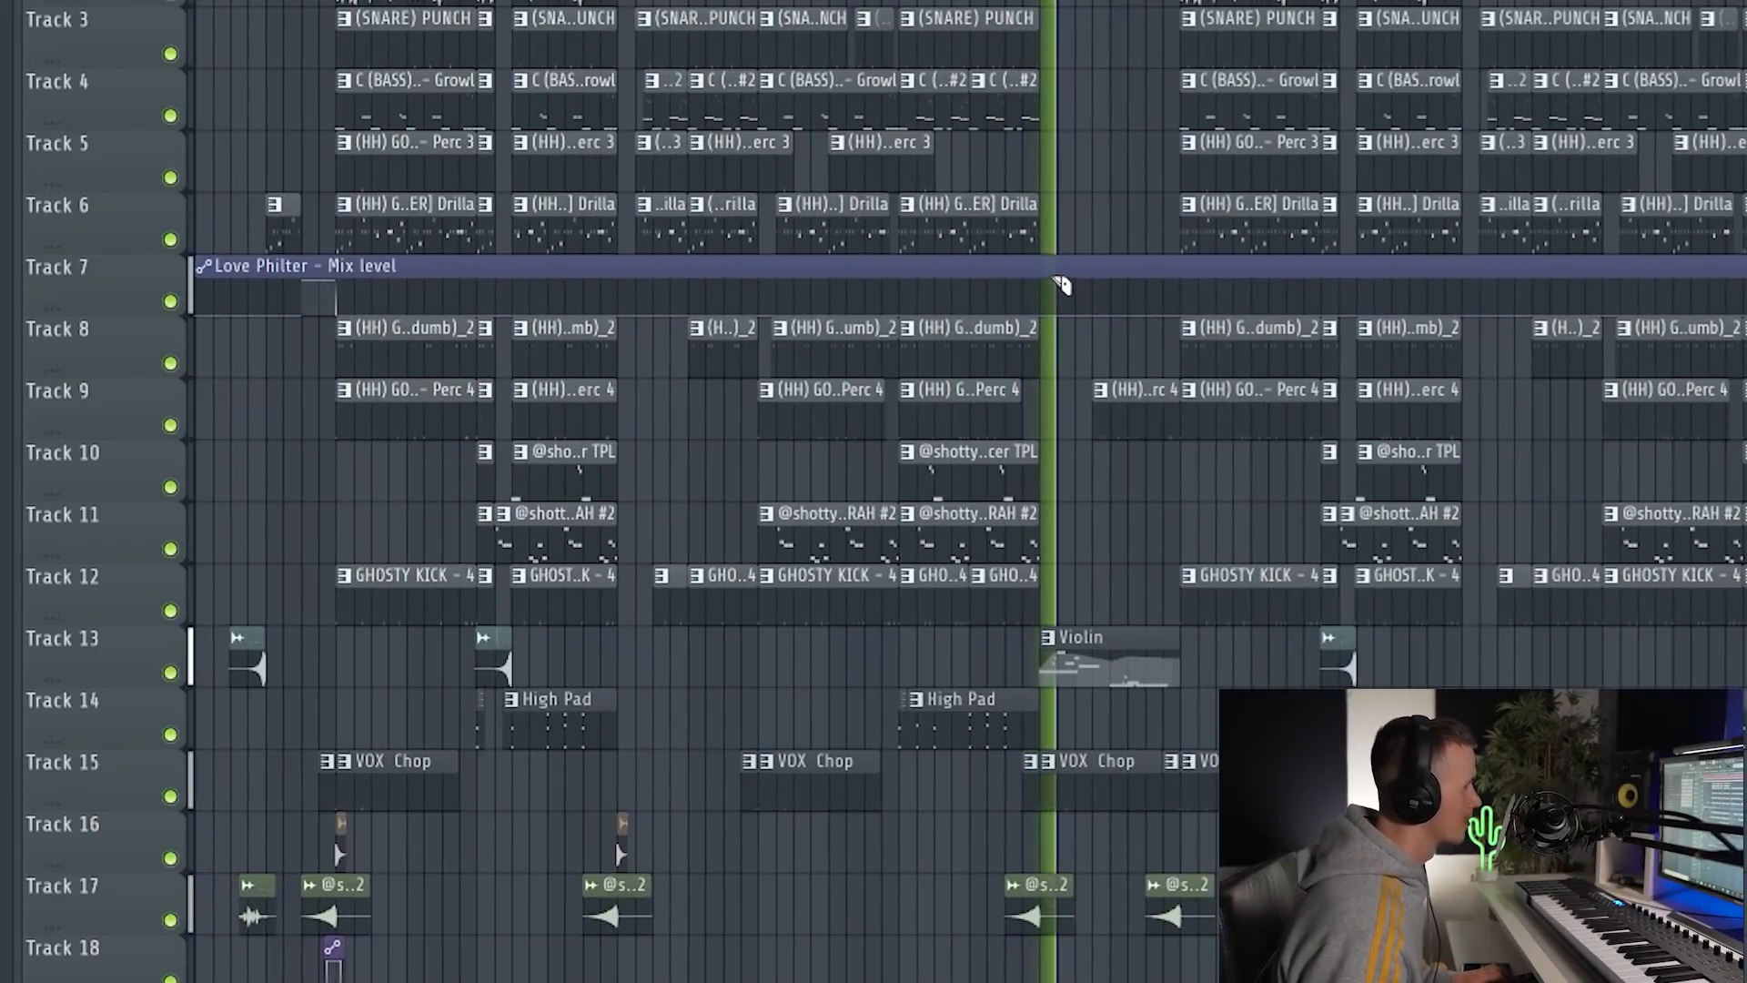
# Slice the Love Philter - Mix level automation on Track 7 and copy its bar 5 to 9 section to bars 53 to 57
pyautogui.click(1122, 291)
pyautogui.click(347, 288)
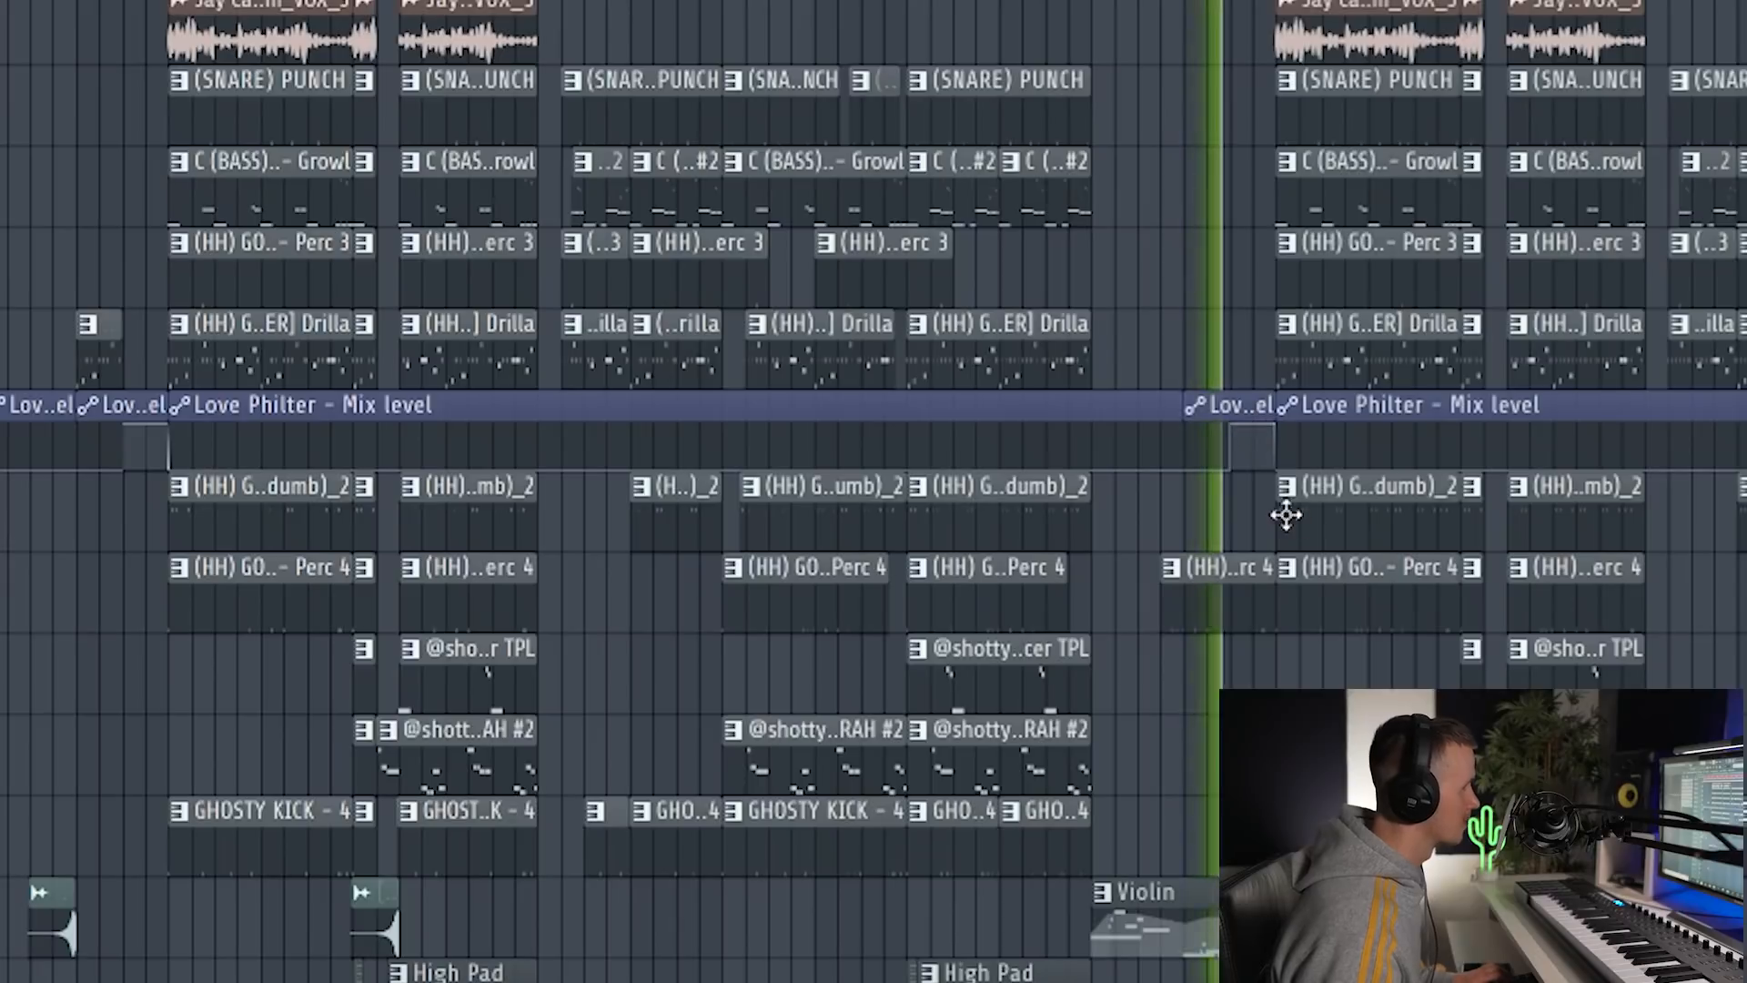
pyautogui.scroll(4, 1278, 537)
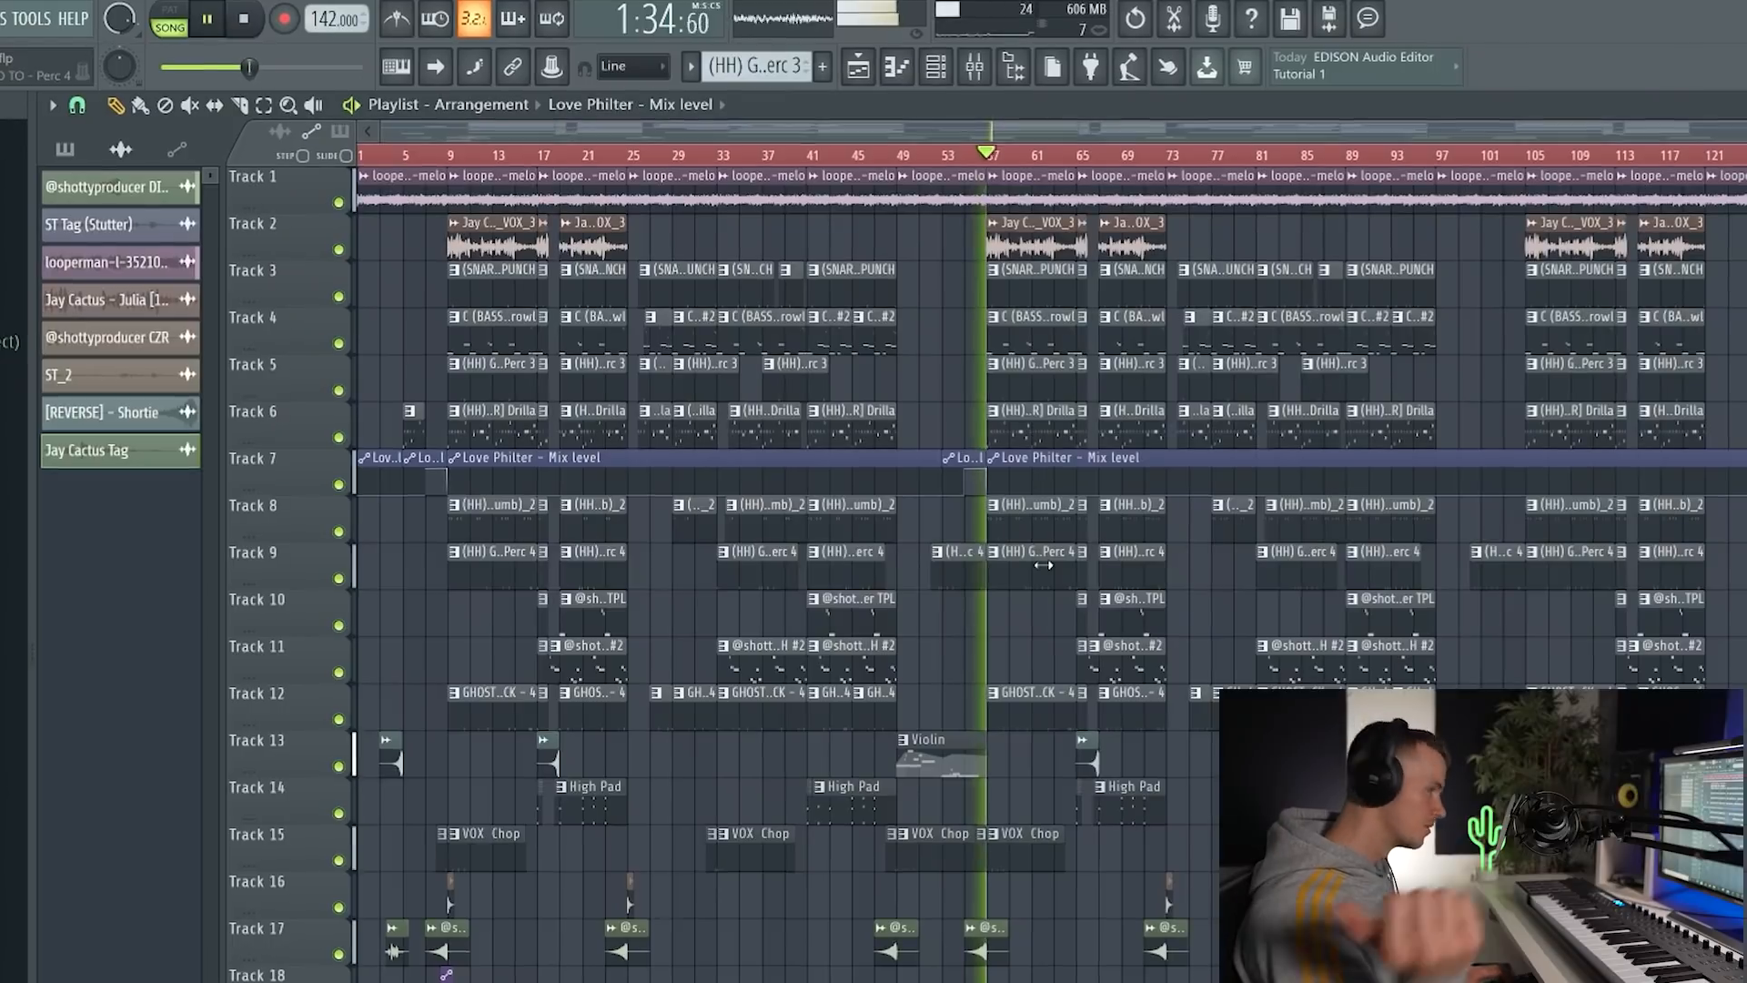
# Slice the Love Philter - Mix level automation on Track 7 at bars 49, 97 and 105
pyautogui.press('c')
pyautogui.click(1432, 459)
pyautogui.click(1521, 466)
pyautogui.click(864, 469)
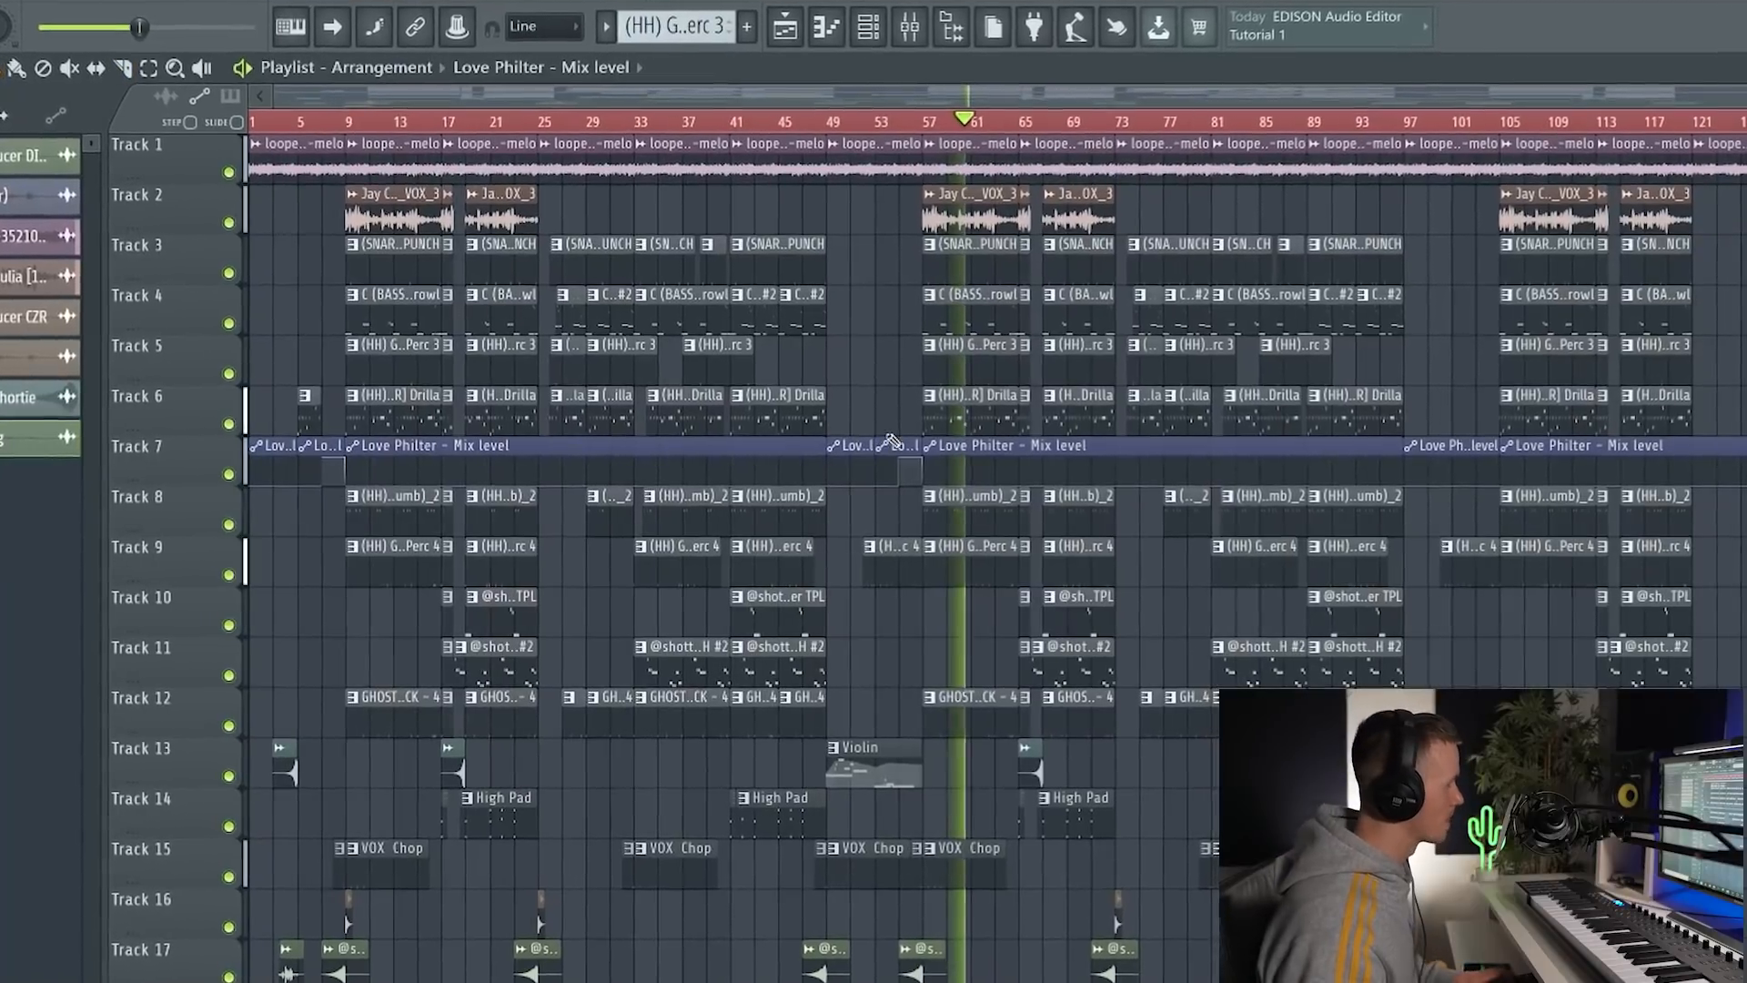
# Select the two Love Philter - Mix level clips between bars 49 and 57 and copy them to bars 97 to 105
pyautogui.click(839, 444)
pyautogui.moveTo(856, 420); pyautogui.dragTo(838, 457)
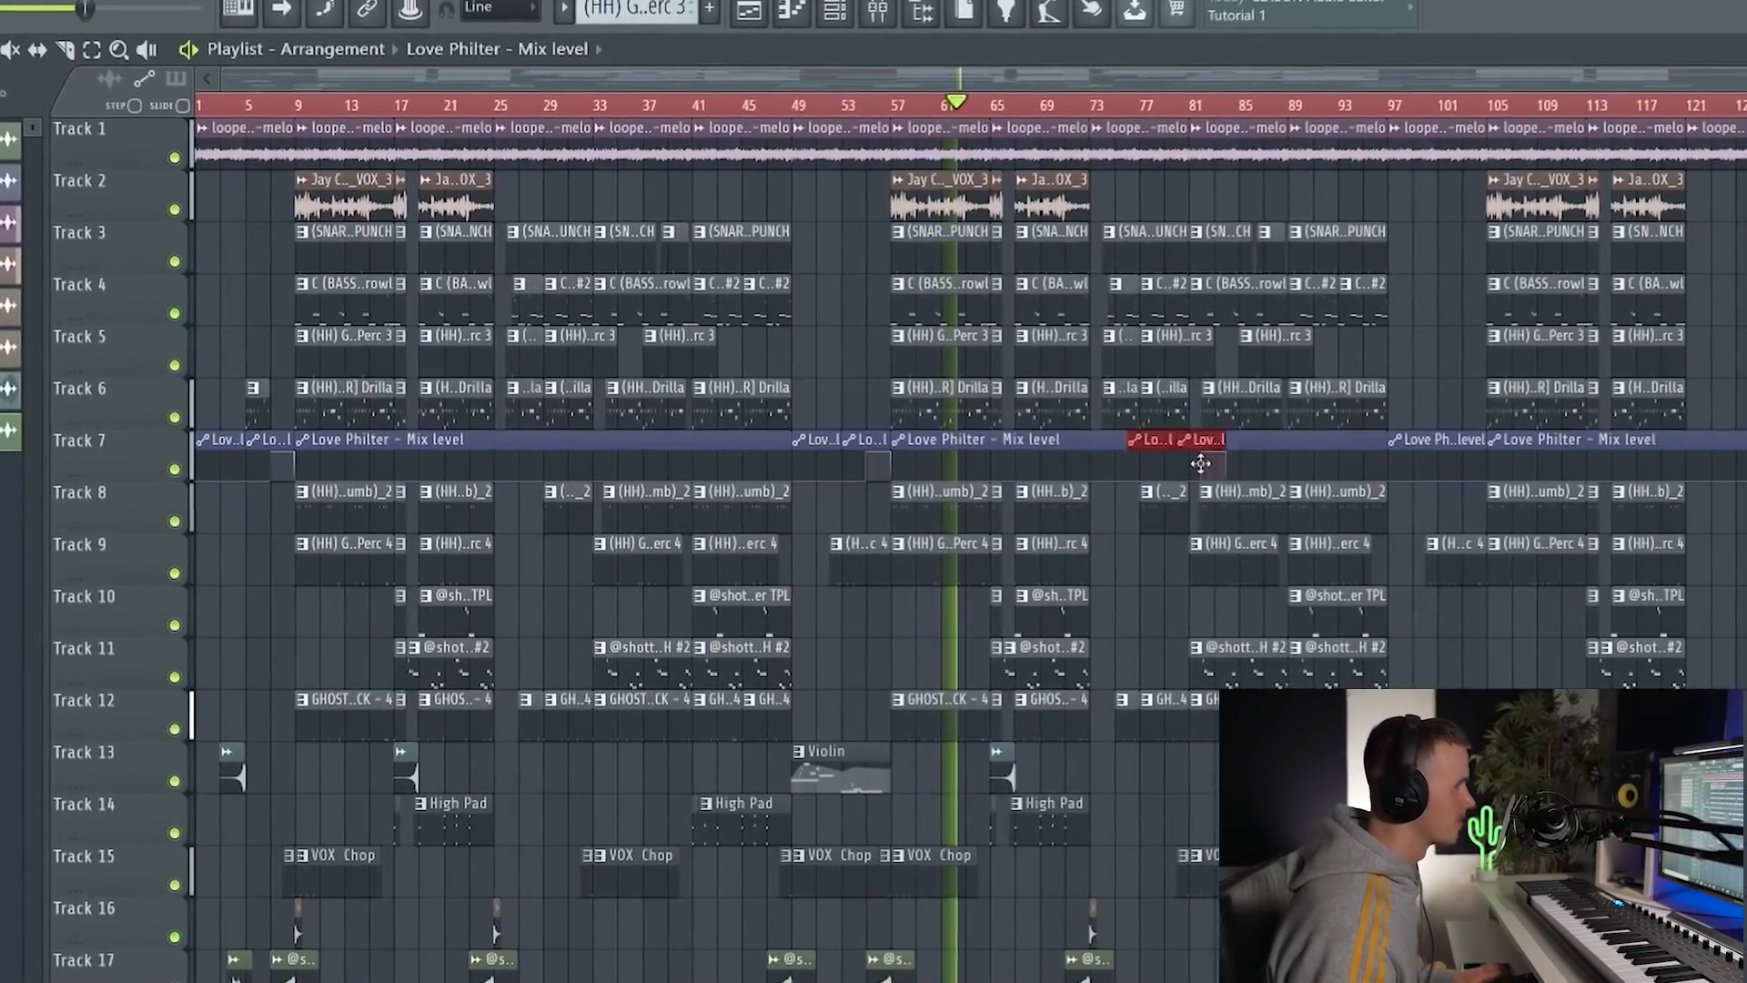
pyautogui.moveTo(1201, 464); pyautogui.dragTo(1420, 363)
pyautogui.moveTo(1421, 446)
pyautogui.mouseDown()
pyautogui.moveTo(1420, 428)
pyautogui.moveTo(1403, 449)
pyautogui.mouseUp()
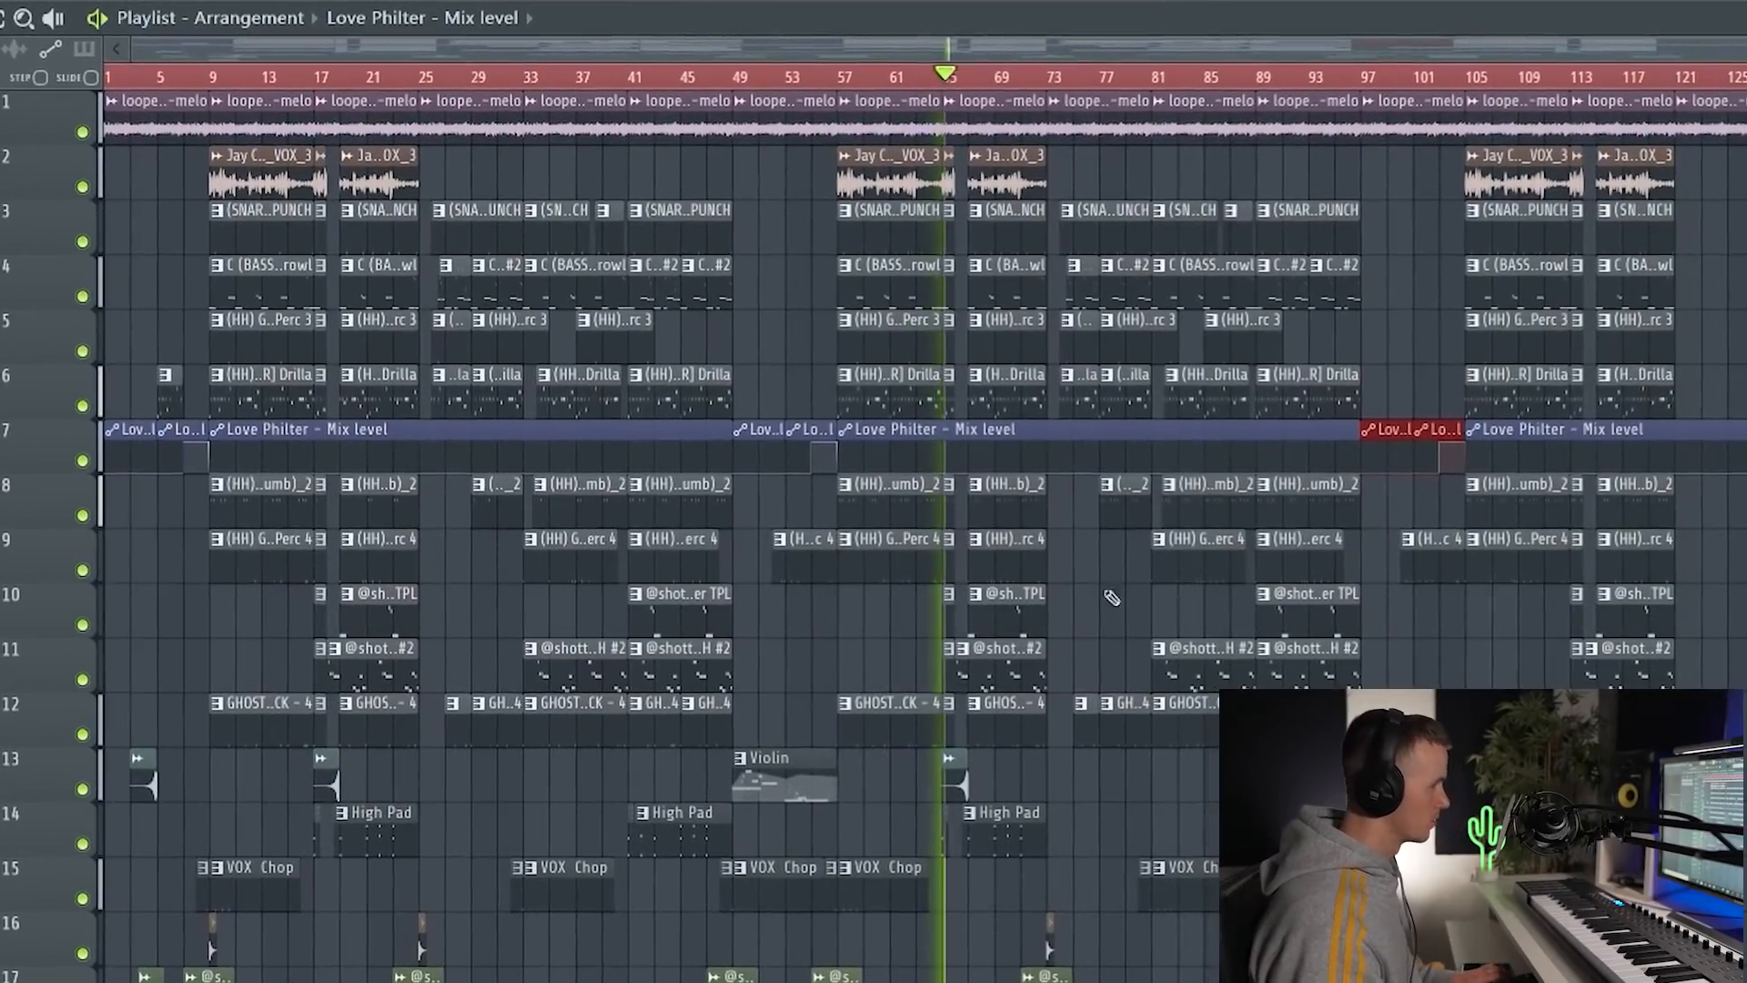
# Check the arrangement around bars 47 to 95 and select every clip in the playlist
pyautogui.scroll(3, 1061, 632)
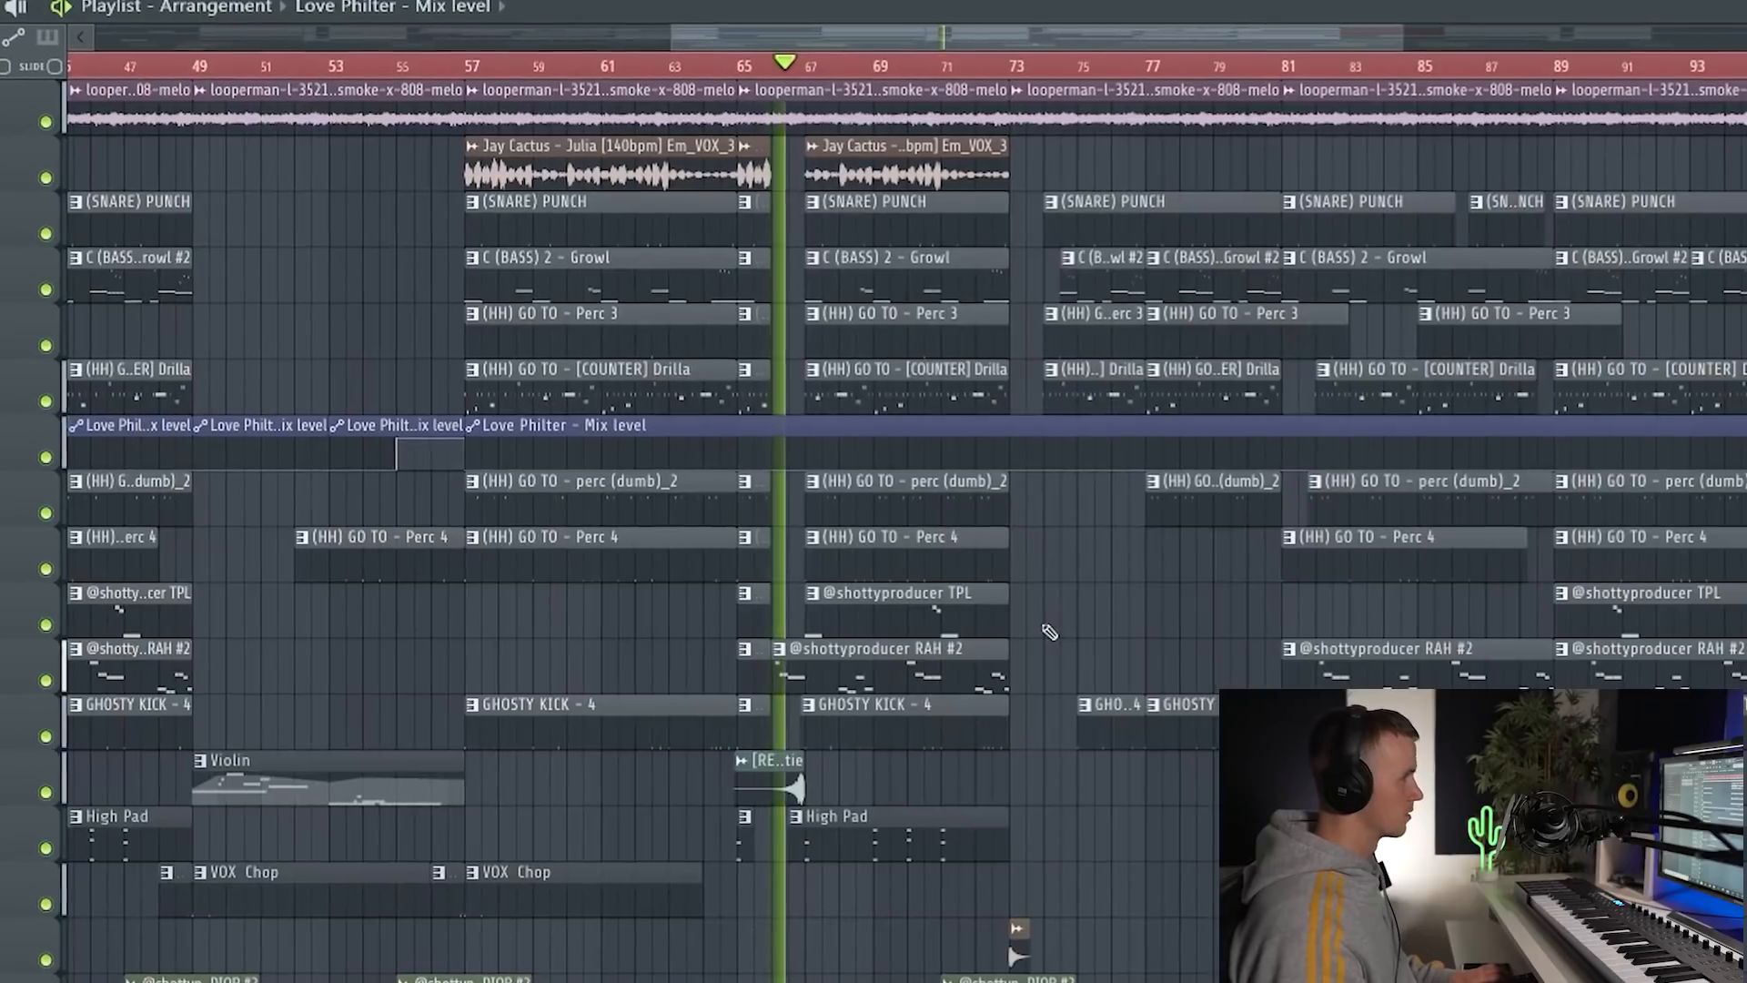
pyautogui.scroll(-5, 1041, 629)
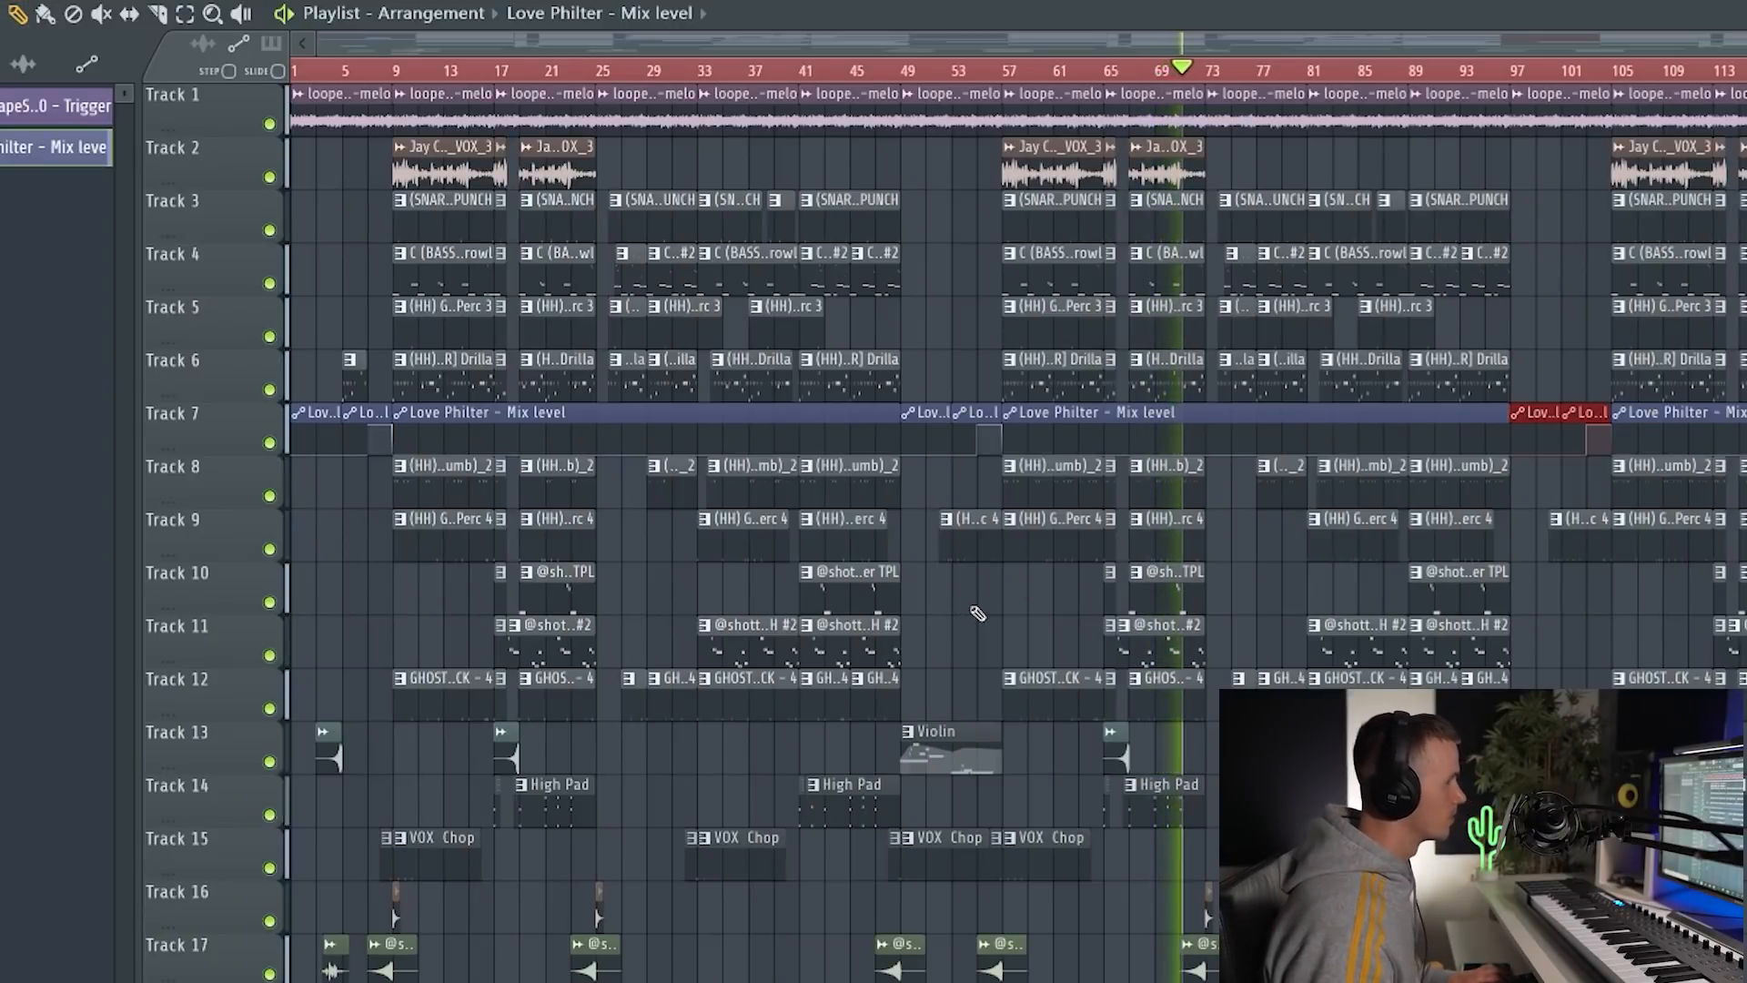
pyautogui.scroll(3, 978, 613)
pyautogui.scroll(-3, 977, 614)
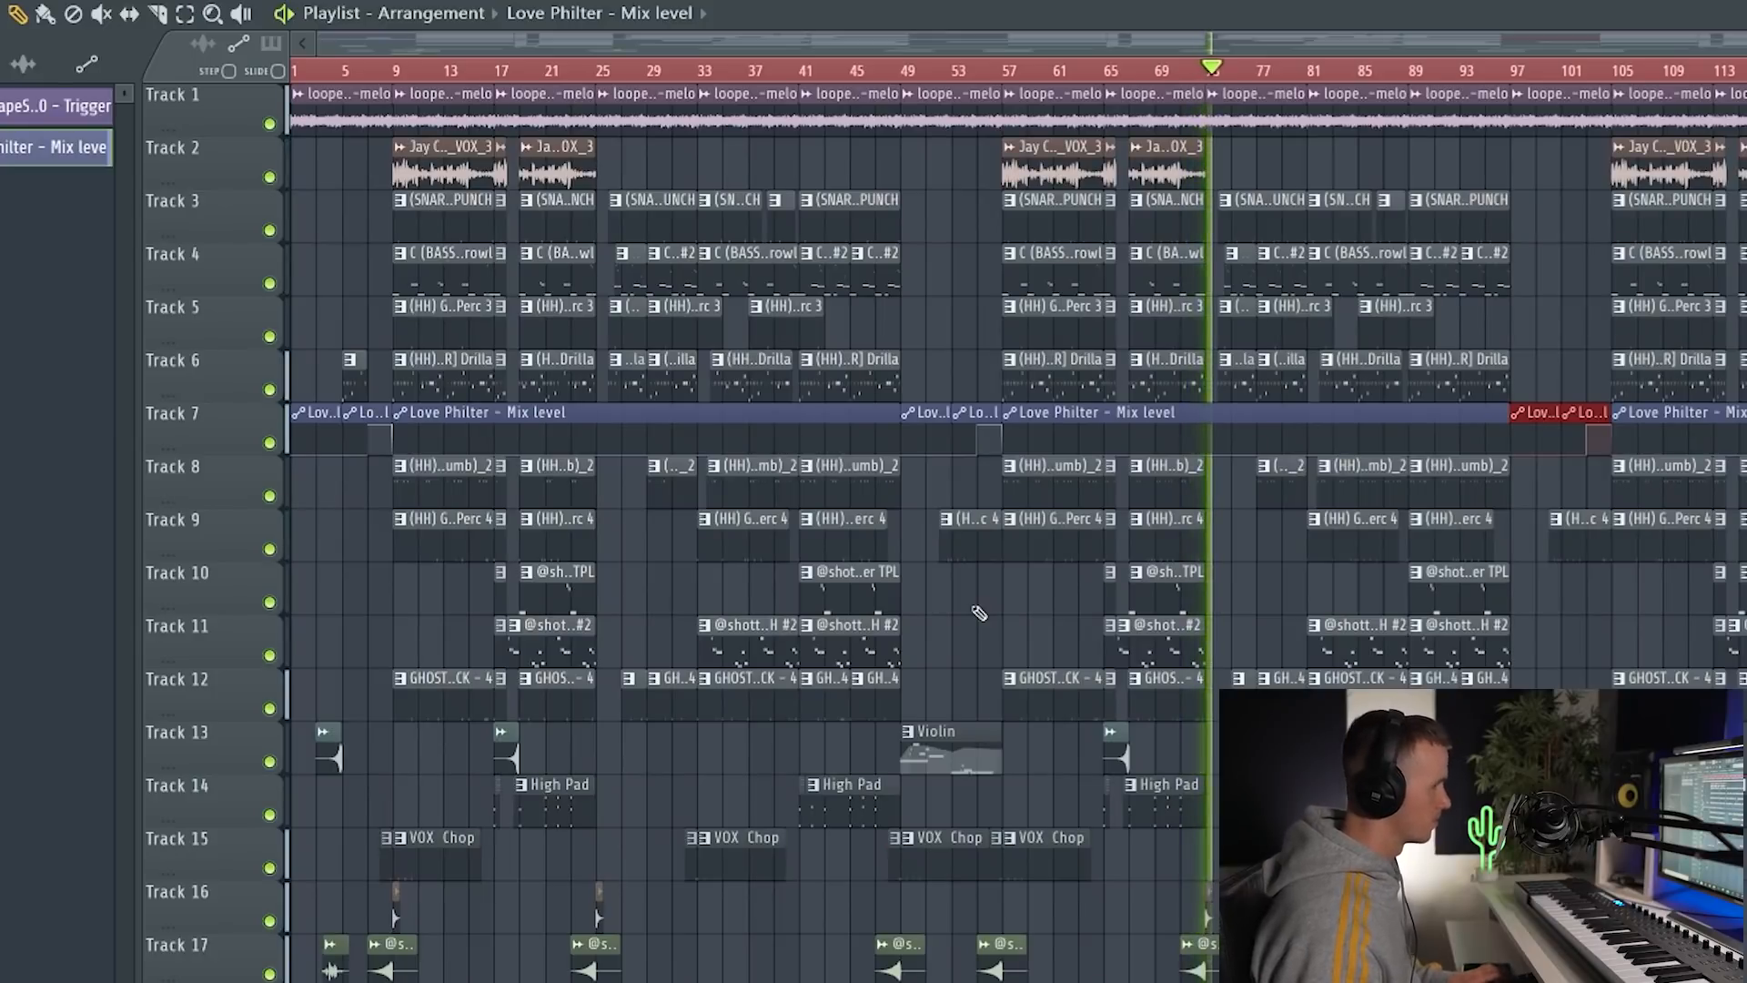
pyautogui.hotkey('ctrl', 'a')
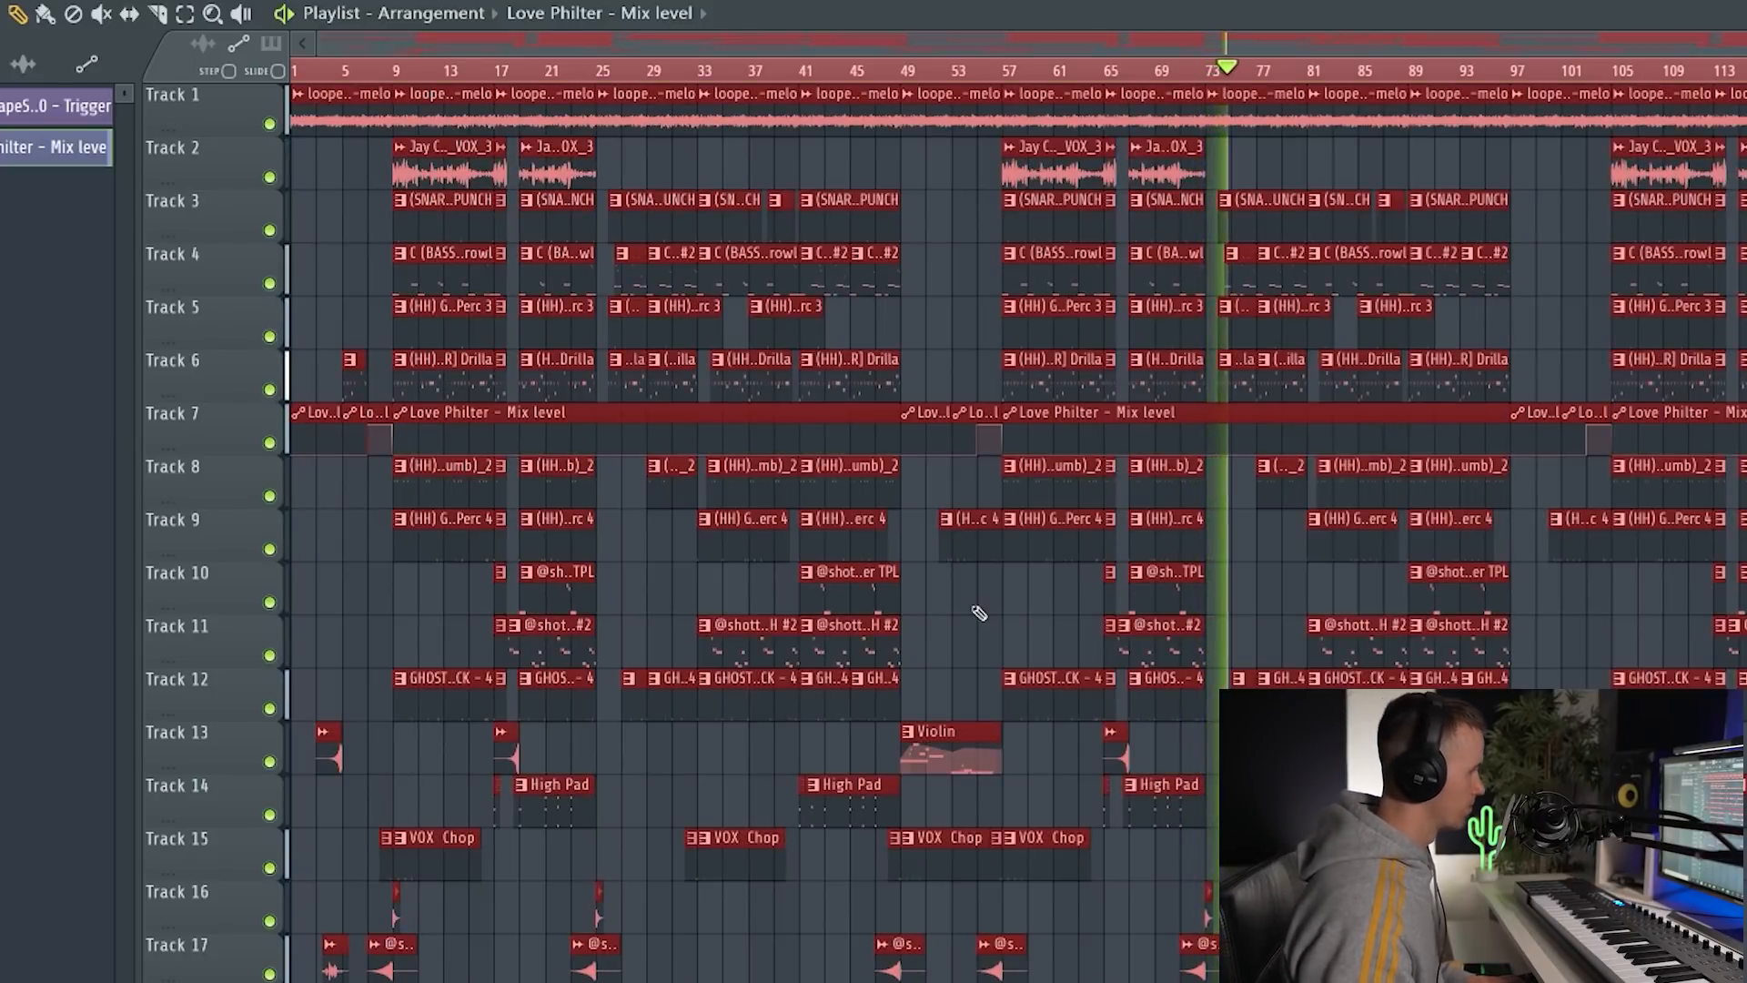